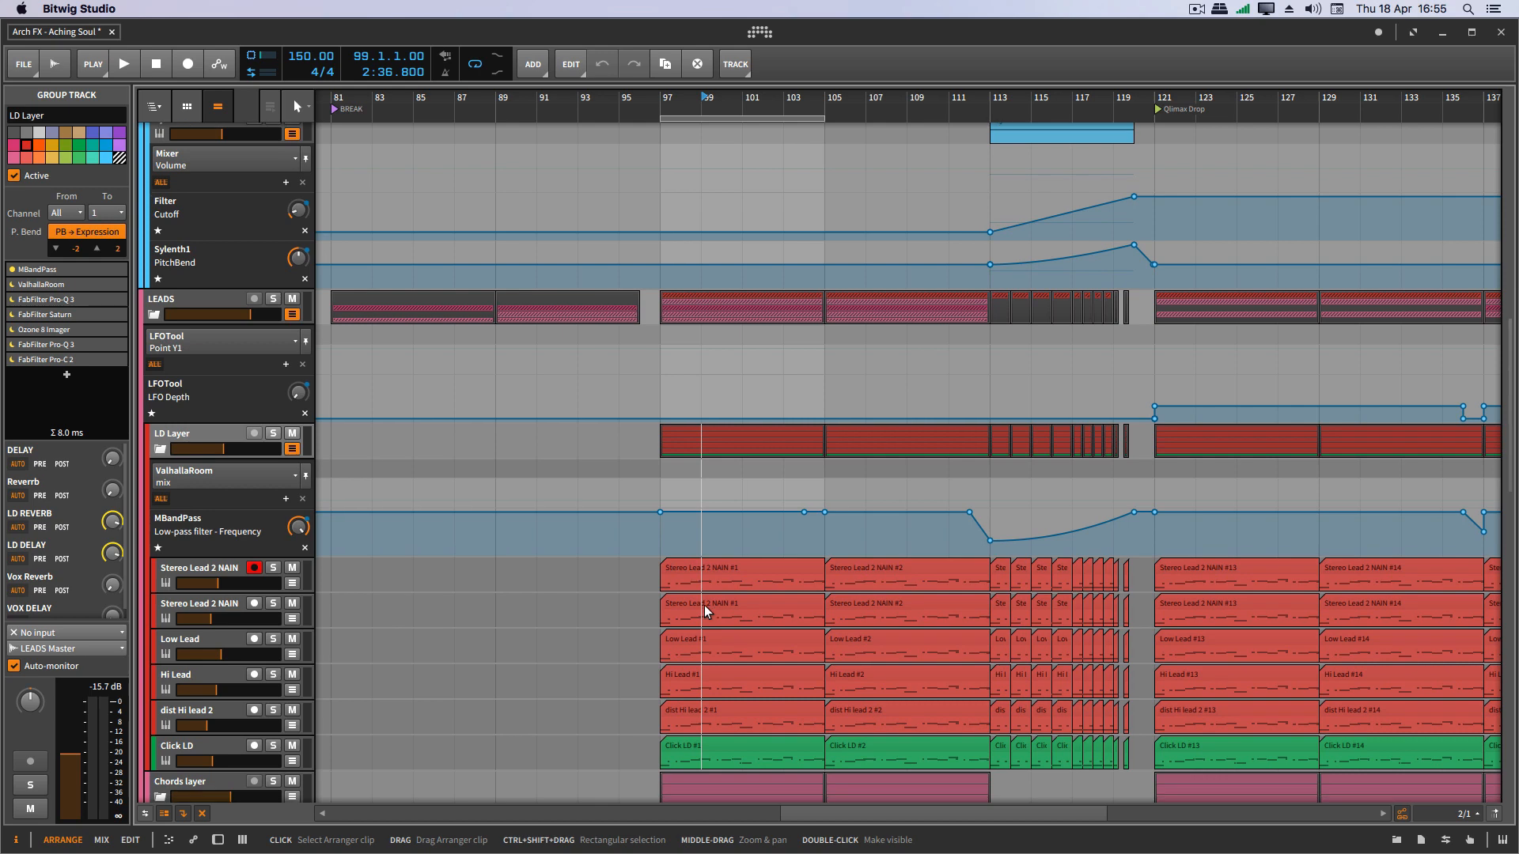
Step: Solo the LEADS group and play the arrangement from bar 97
{"action": "left_click_drag", "start_coordinate": [704, 606], "coordinate": [694, 599]}
{"action": "scroll", "coordinate": [690, 598], "scroll_direction": "down", "scroll_amount": 2}
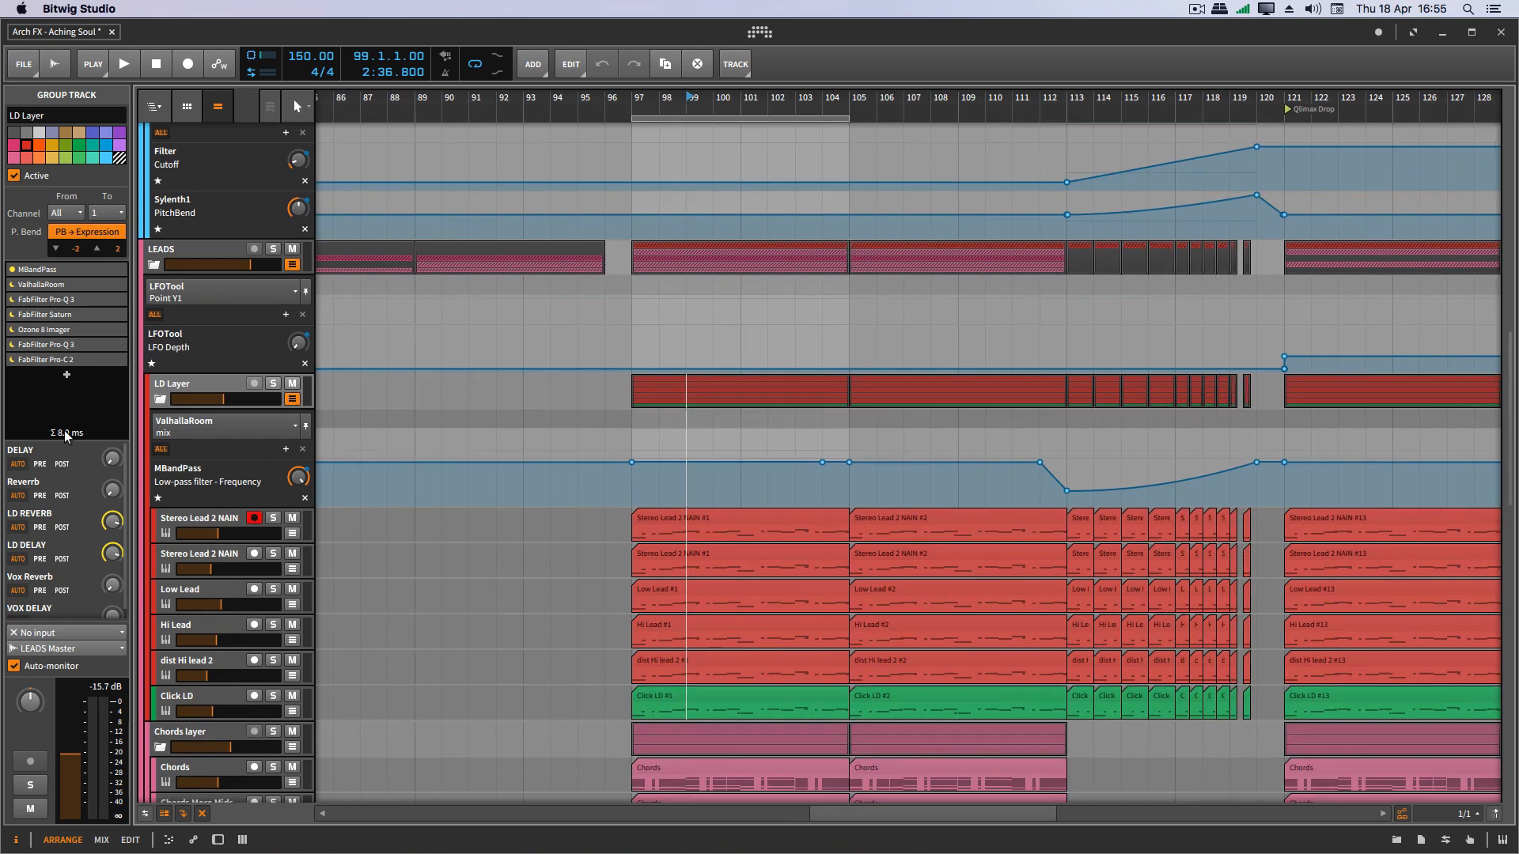
{"action": "scroll", "coordinate": [752, 586], "scroll_direction": "down", "scroll_amount": 3}
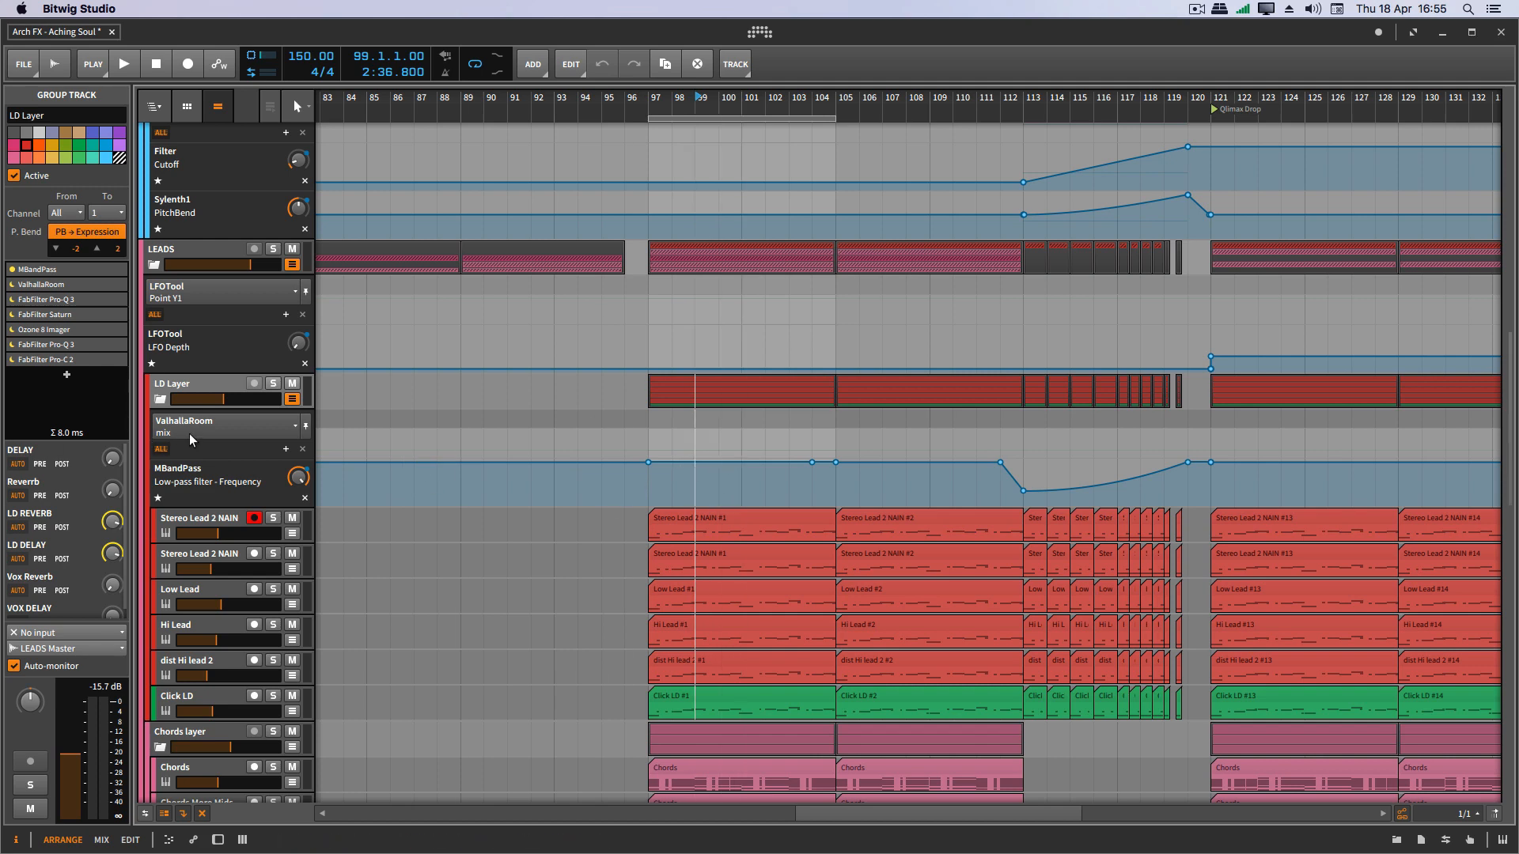
{"action": "scroll", "coordinate": [831, 623], "scroll_direction": "down", "scroll_amount": 3}
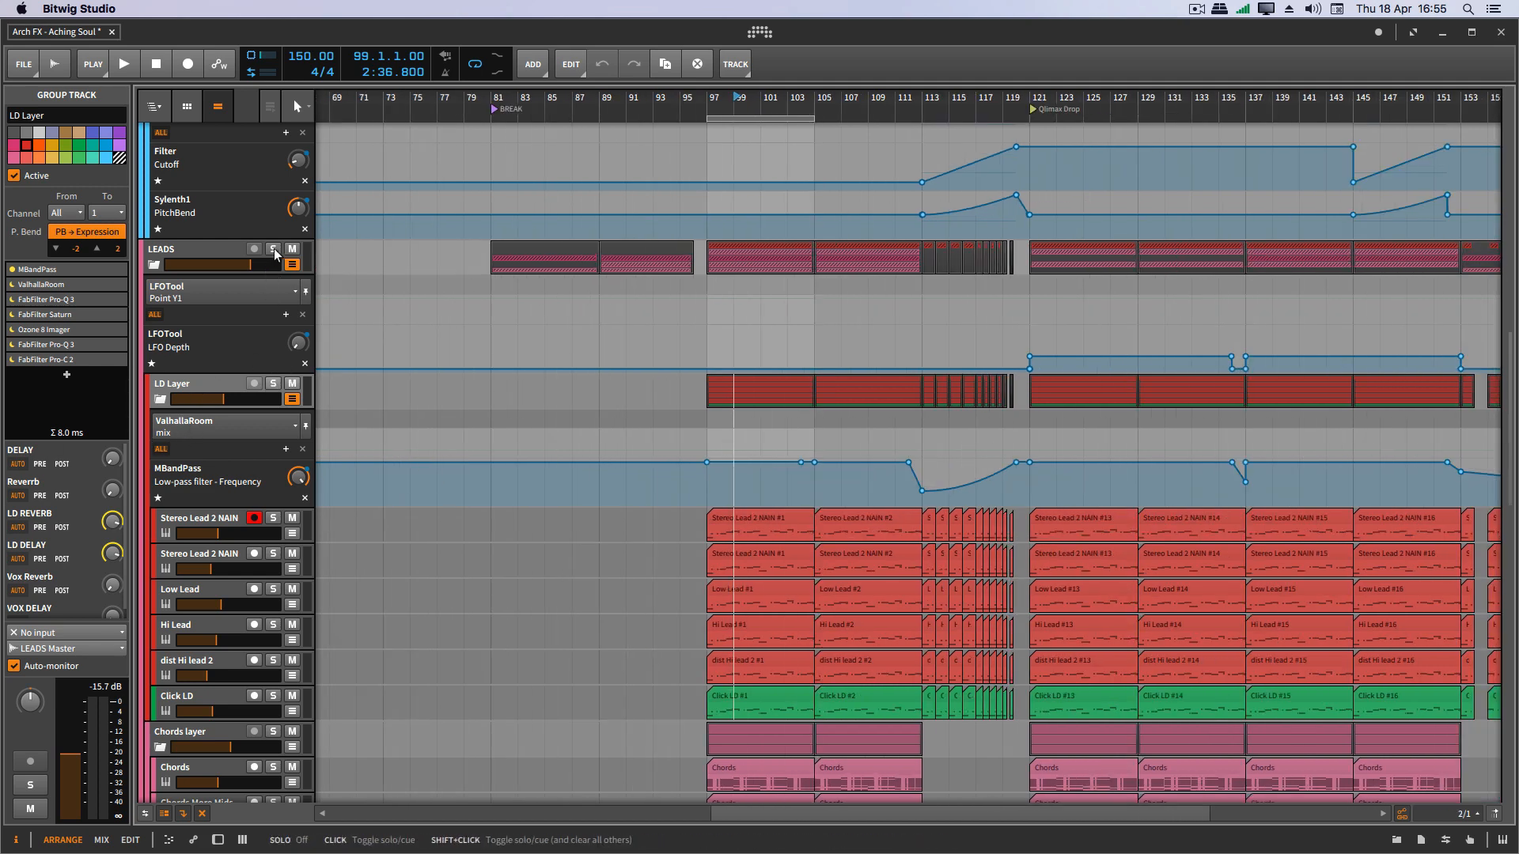
{"action": "left_click", "coordinate": [214, 249]}
{"action": "left_click", "coordinate": [273, 250]}
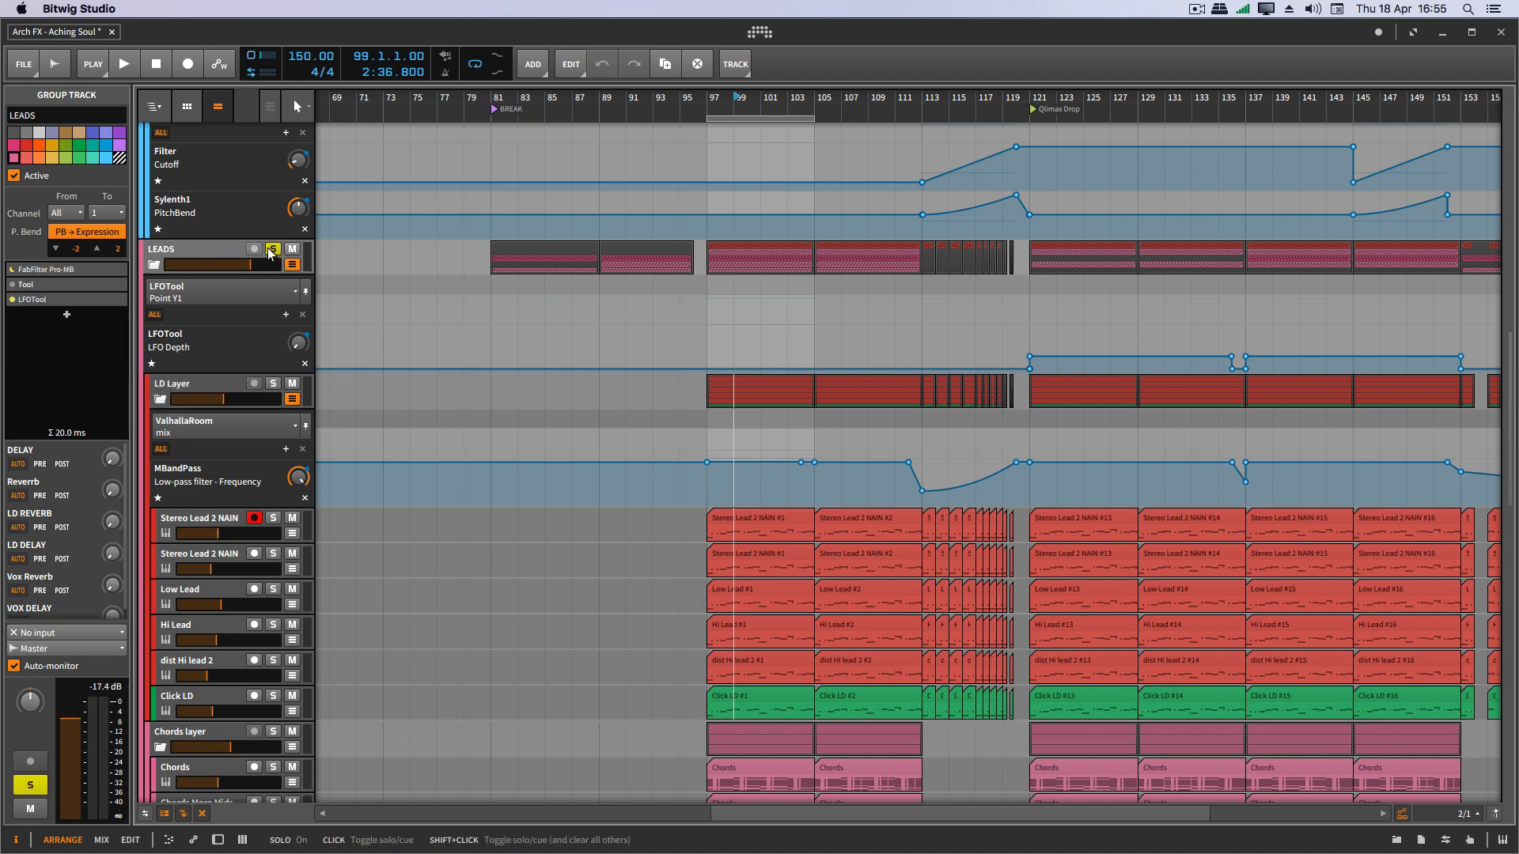
{"action": "key", "text": "space"}
{"action": "left_click_drag", "start_coordinate": [725, 586], "coordinate": [672, 543]}
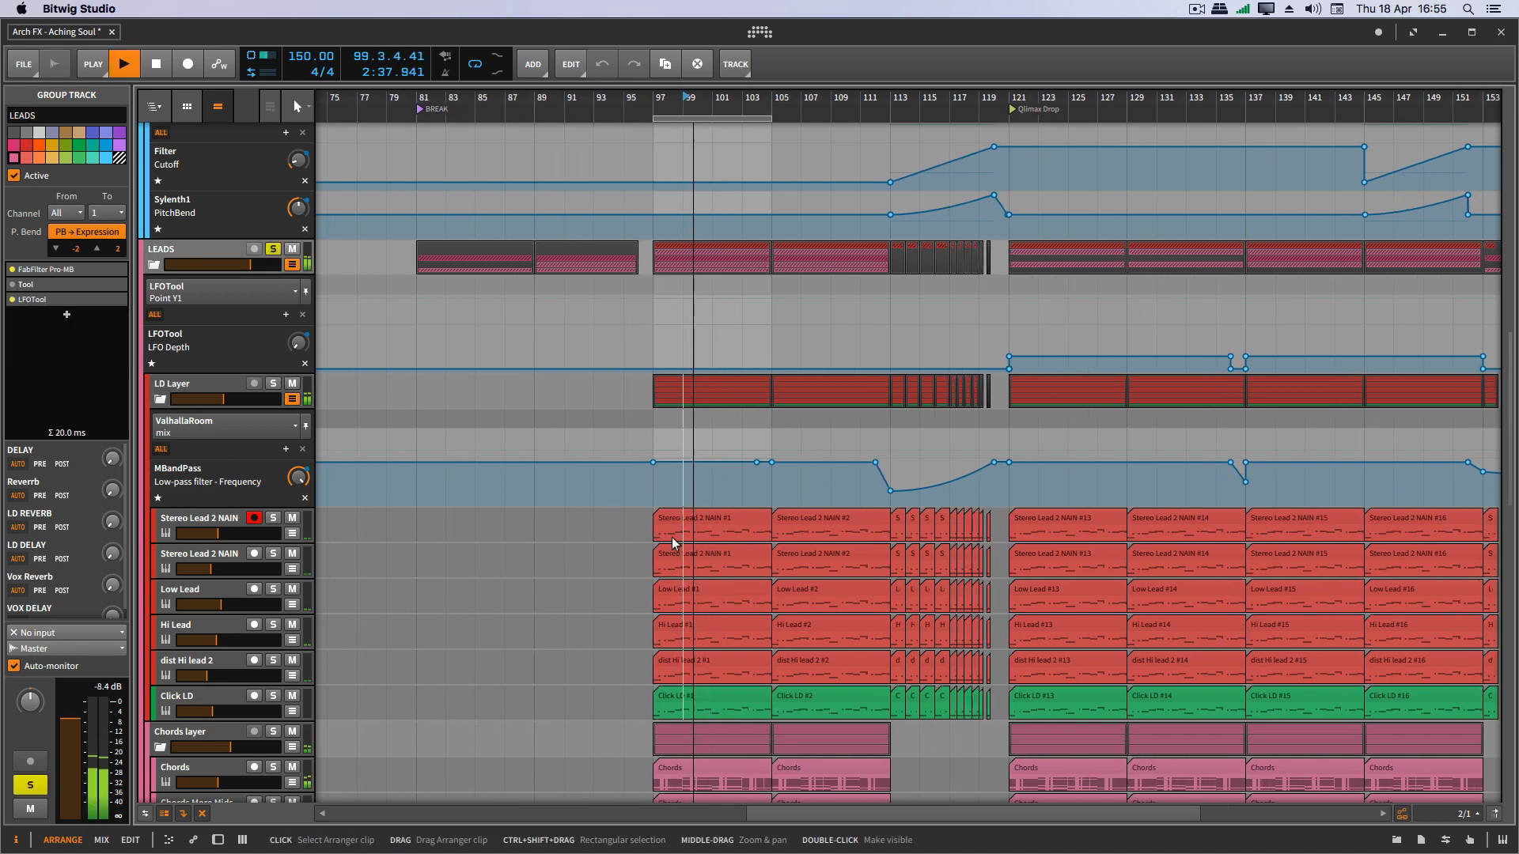
{"action": "key", "text": "space"}
{"action": "left_click", "coordinate": [647, 102]}
{"action": "key", "text": "space"}
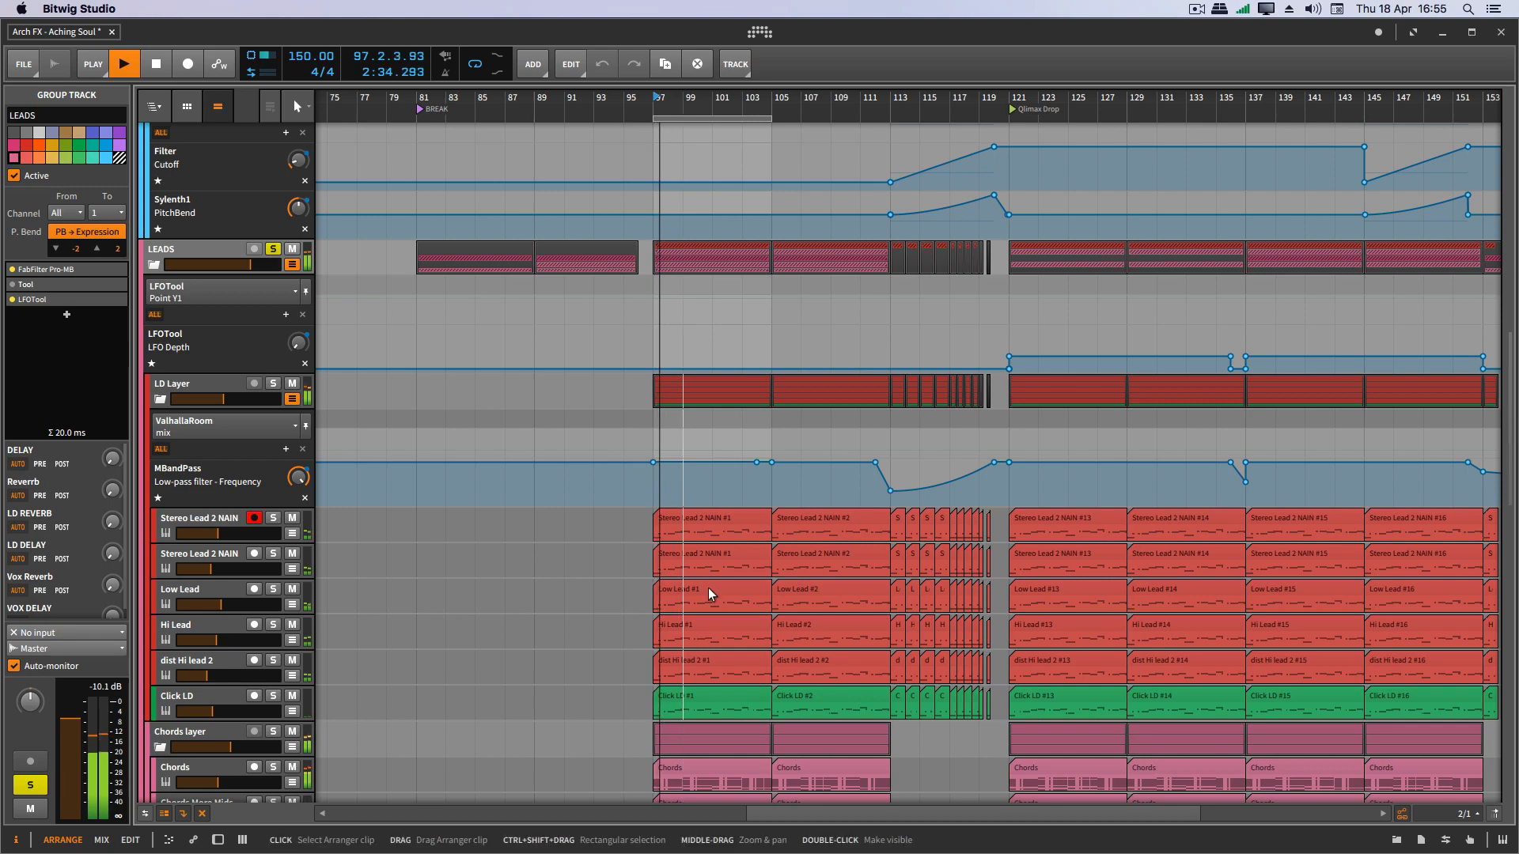
Step: Mute the Choirs and BACKROUND groups during playback, leaving Progressive LAYER unmuted, and stop playback
{"action": "scroll", "coordinate": [708, 597], "scroll_direction": "down", "scroll_amount": 3}
{"action": "scroll", "coordinate": [685, 601], "scroll_direction": "down", "scroll_amount": 4}
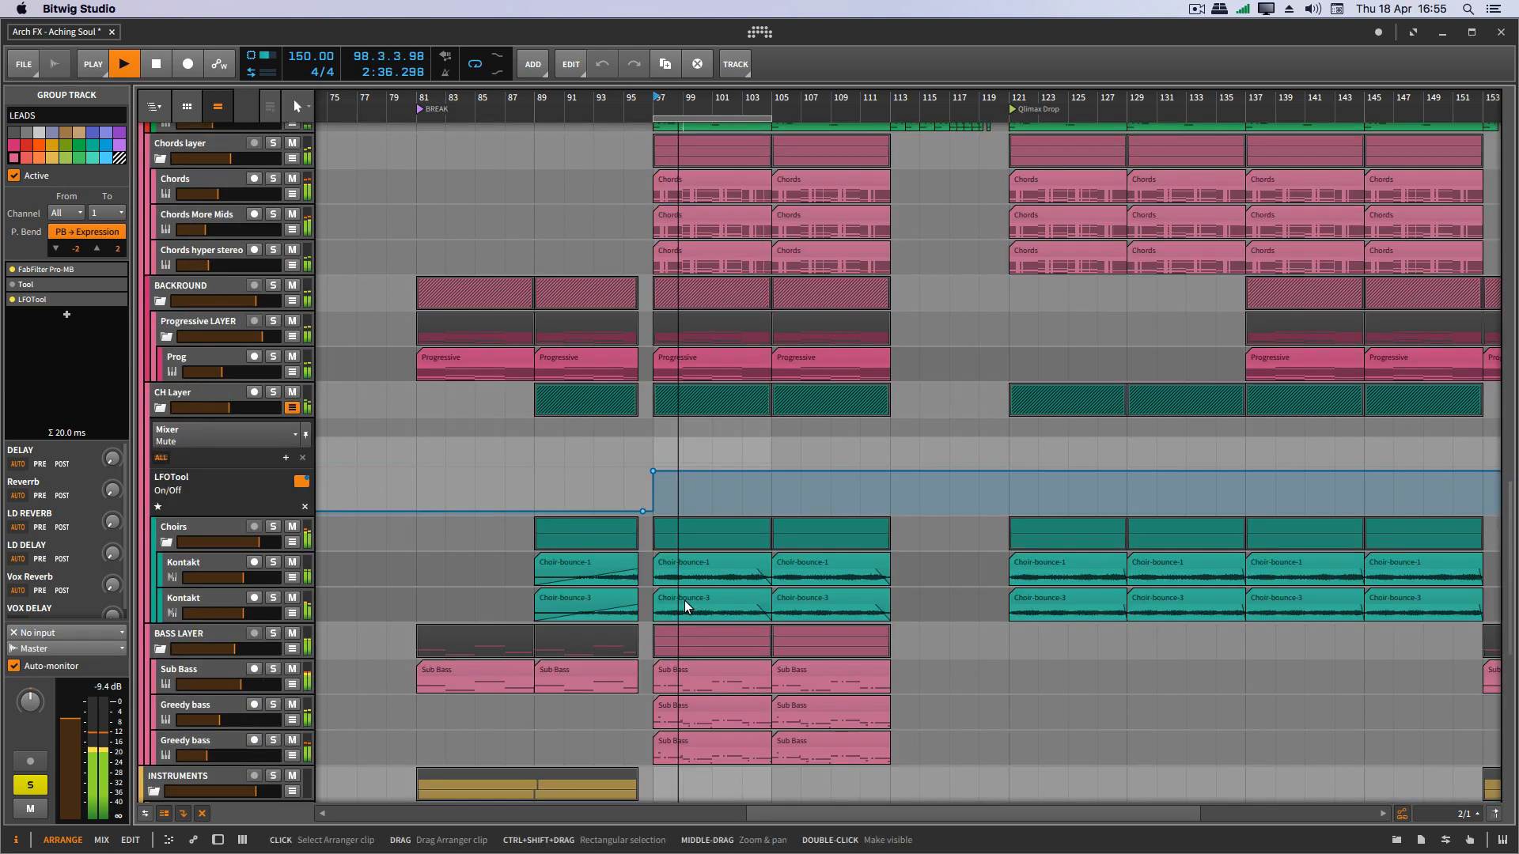
{"action": "left_click", "coordinate": [292, 526]}
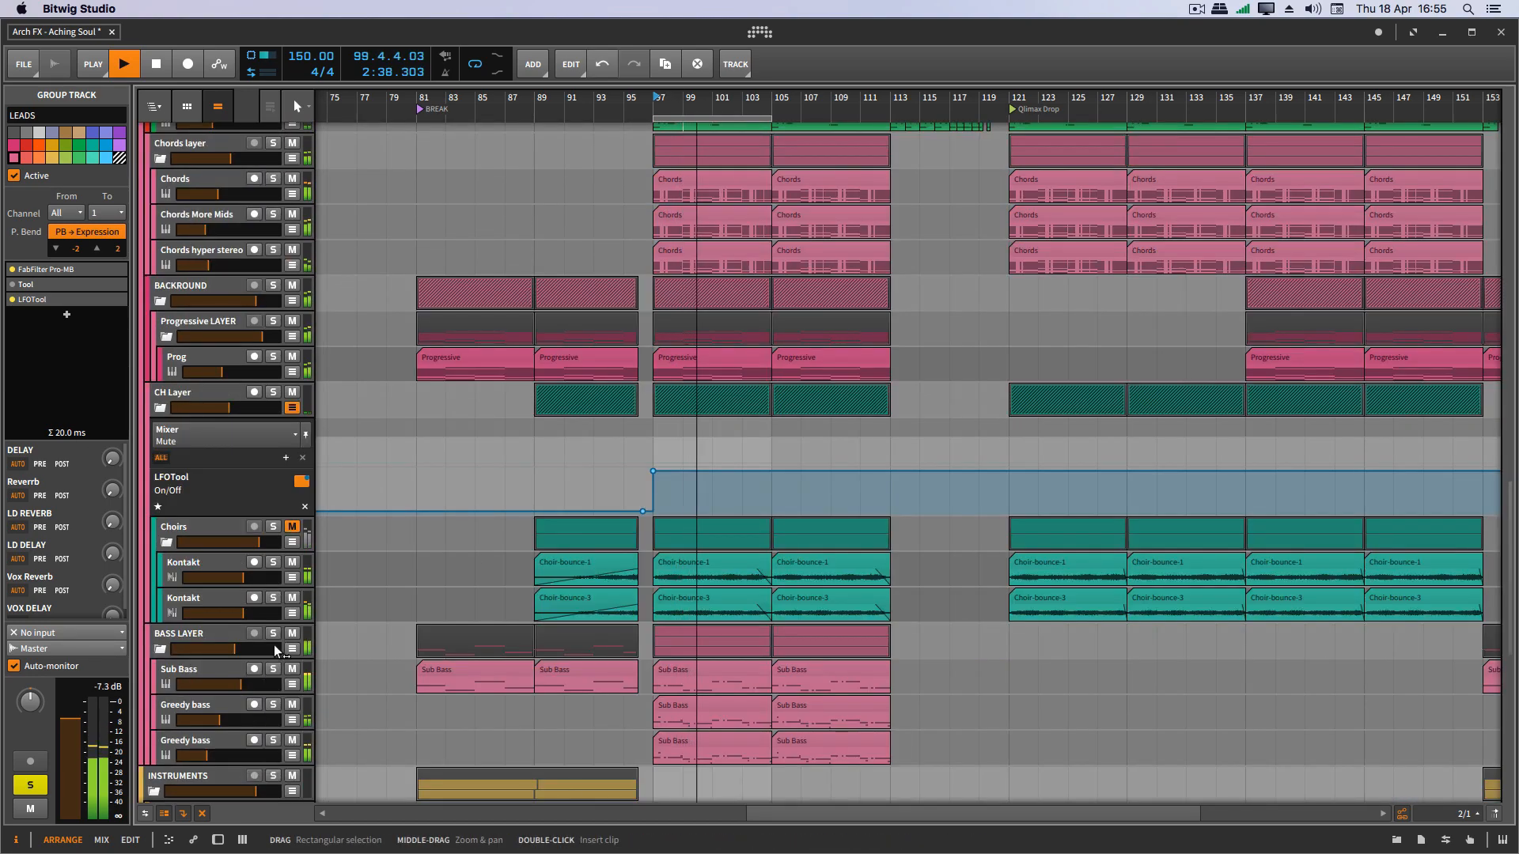
{"action": "left_click", "coordinate": [292, 321]}
{"action": "left_click", "coordinate": [292, 285]}
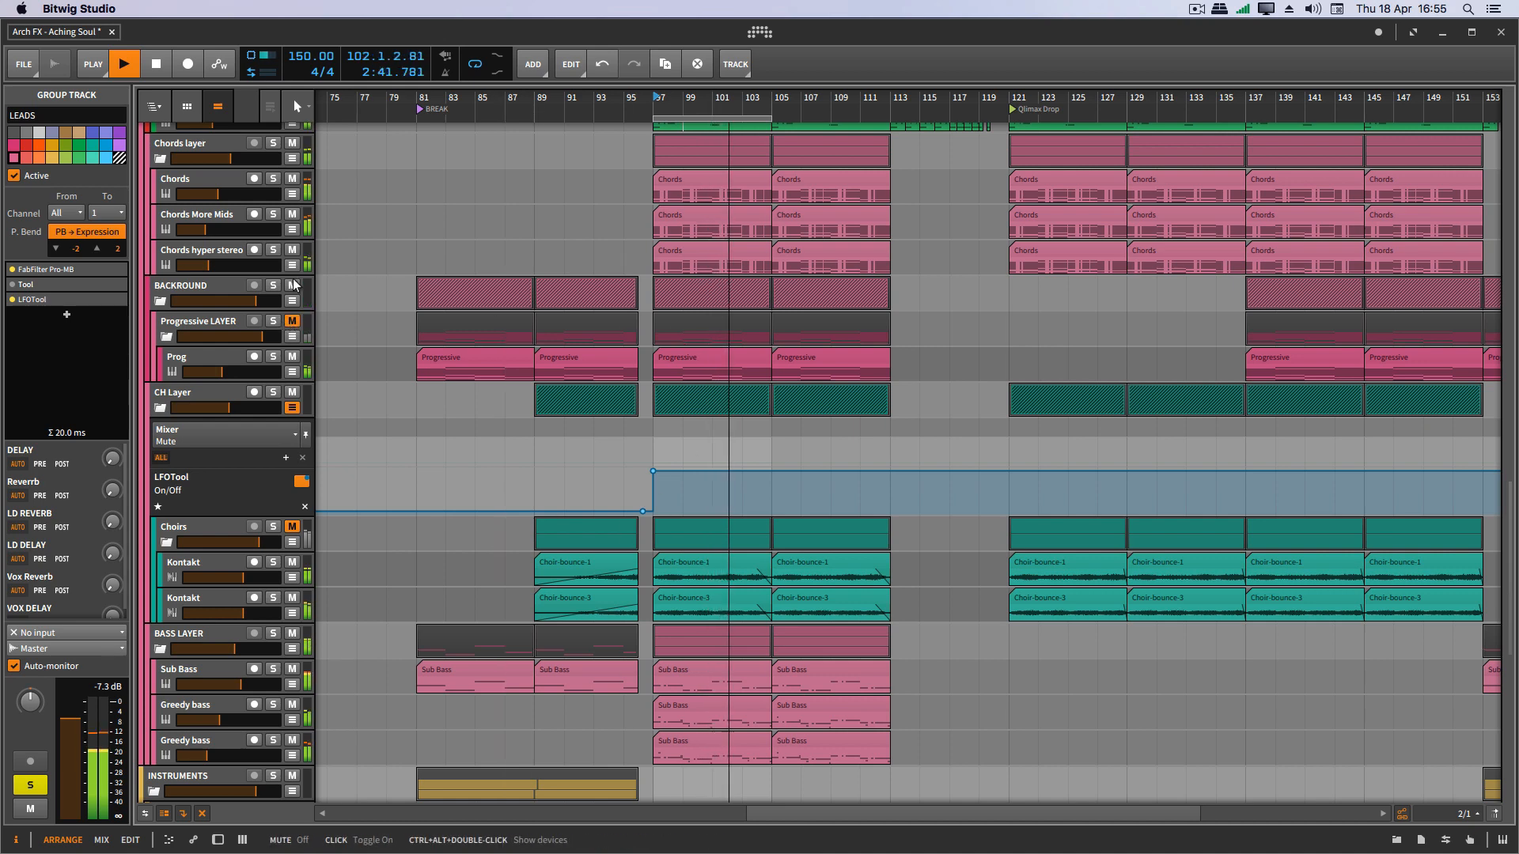
{"action": "left_click", "coordinate": [292, 321]}
{"action": "scroll", "coordinate": [771, 376], "scroll_direction": "up", "scroll_amount": 2}
{"action": "scroll", "coordinate": [772, 380], "scroll_direction": "down", "scroll_amount": 6}
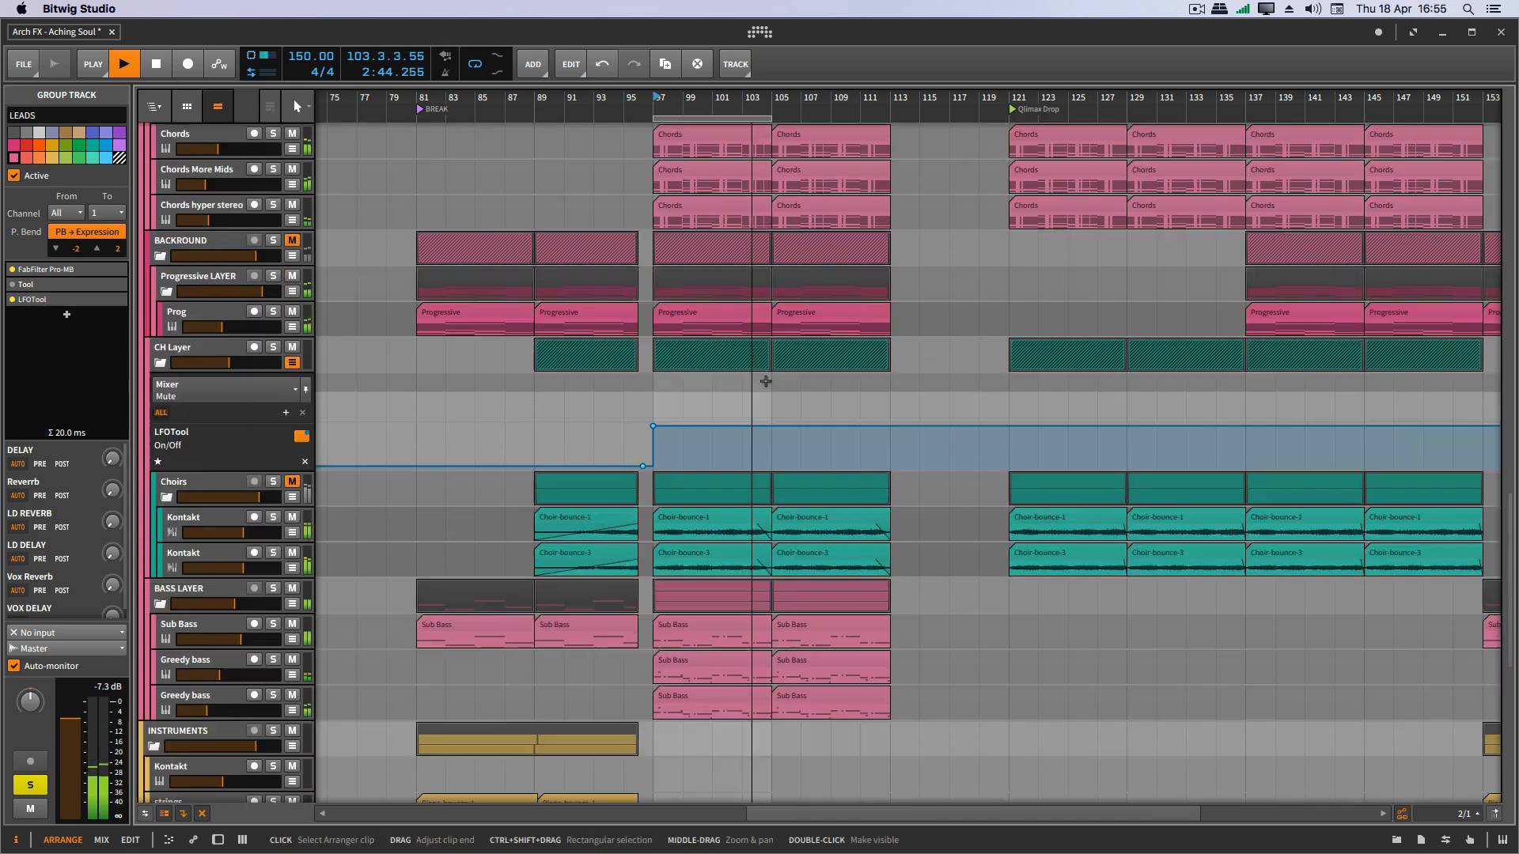
{"action": "scroll", "coordinate": [775, 389], "scroll_direction": "up", "scroll_amount": 15}
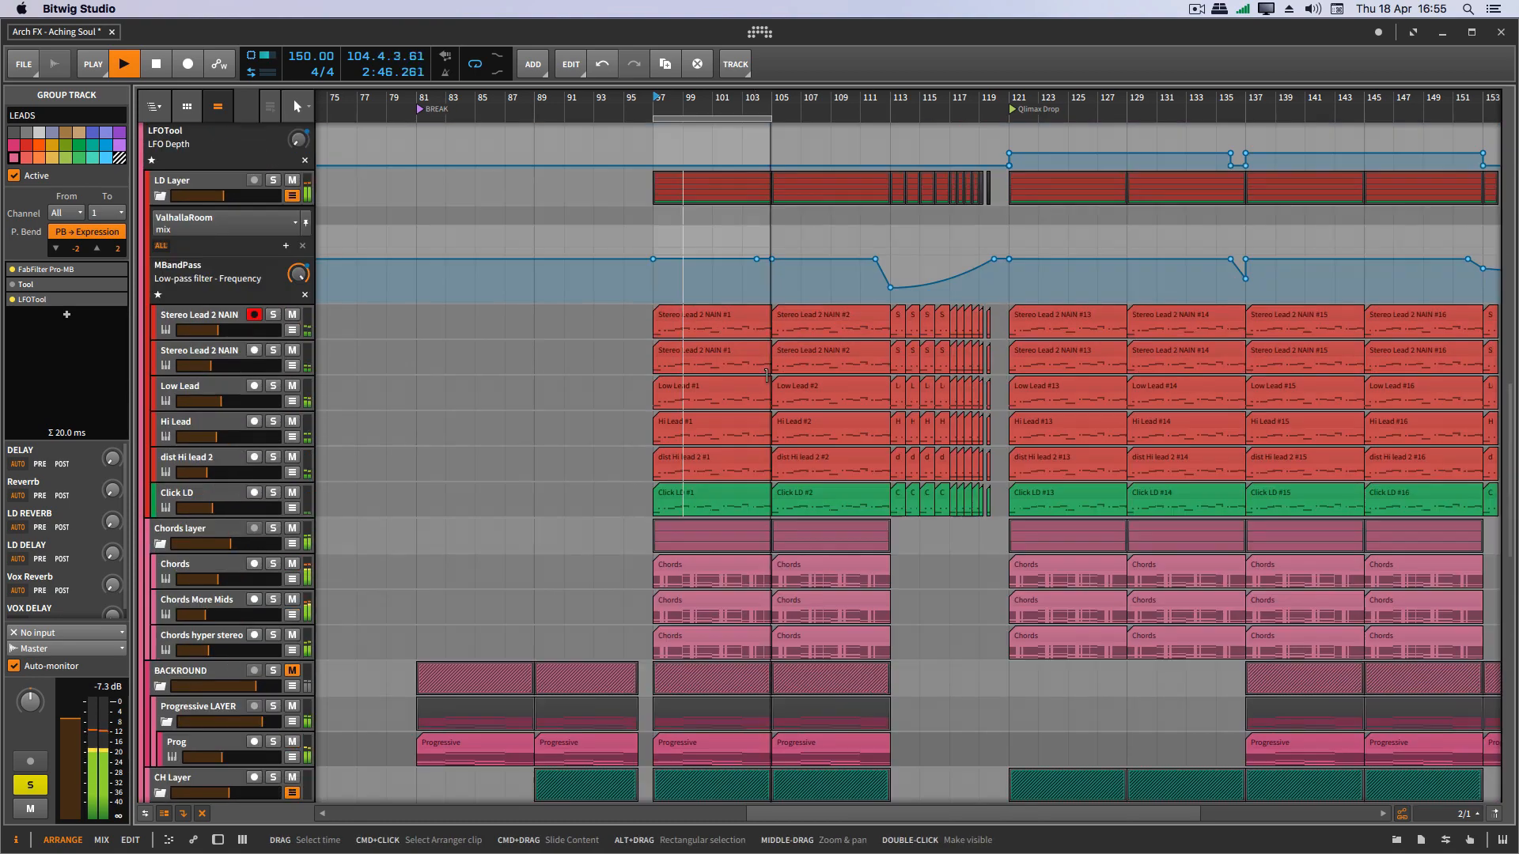
{"action": "key", "text": "space"}
Step: Bypass every LD Layer effect except MBandPass, from ValhallaRoom through FabFilter Pro-C 2
{"action": "scroll", "coordinate": [278, 293], "scroll_direction": "up", "scroll_amount": 3}
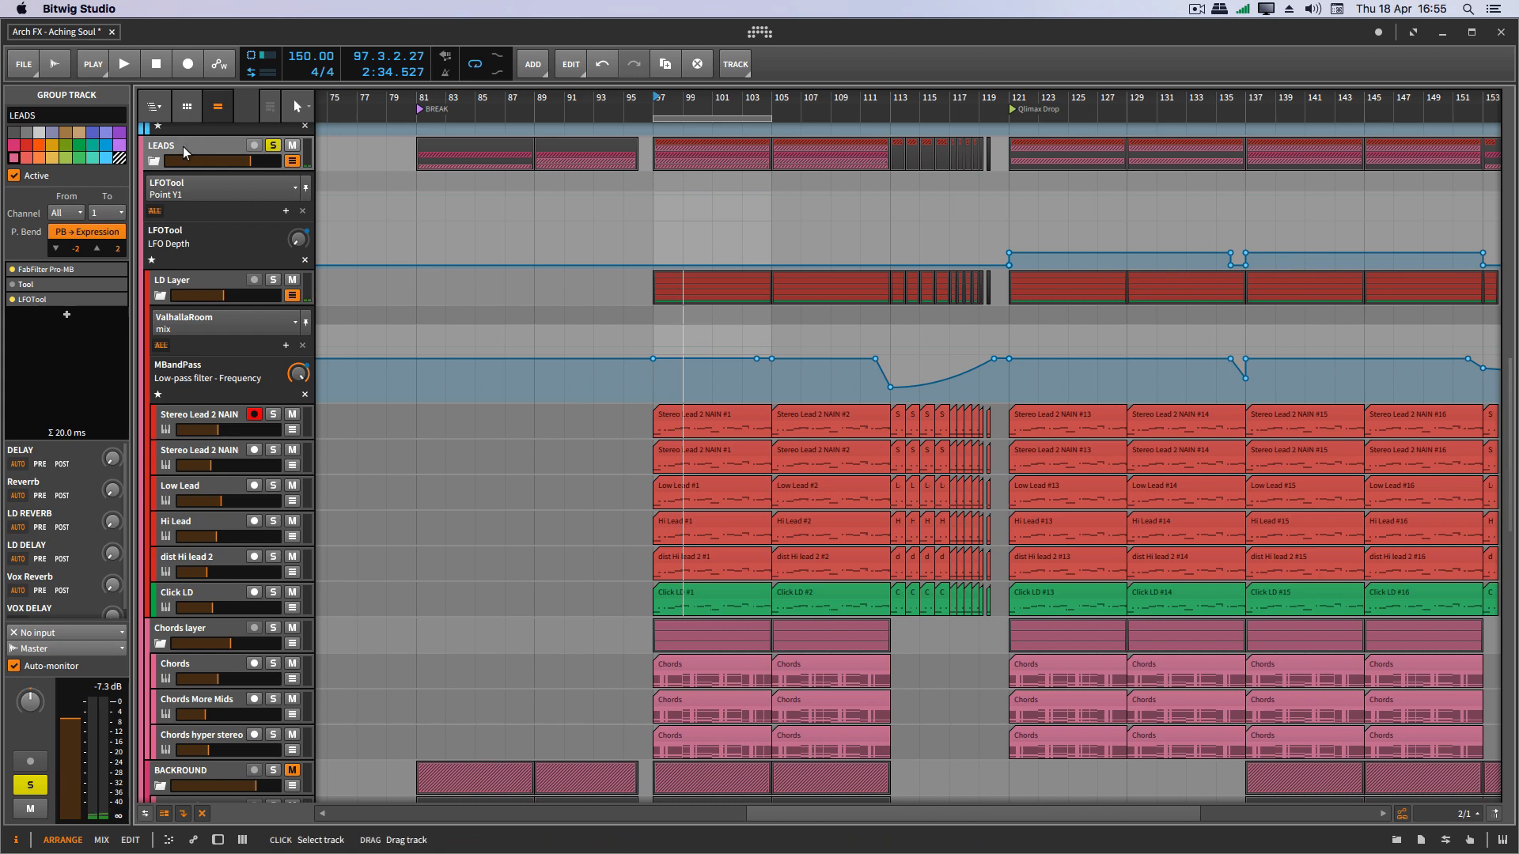
{"action": "left_click", "coordinate": [188, 278]}
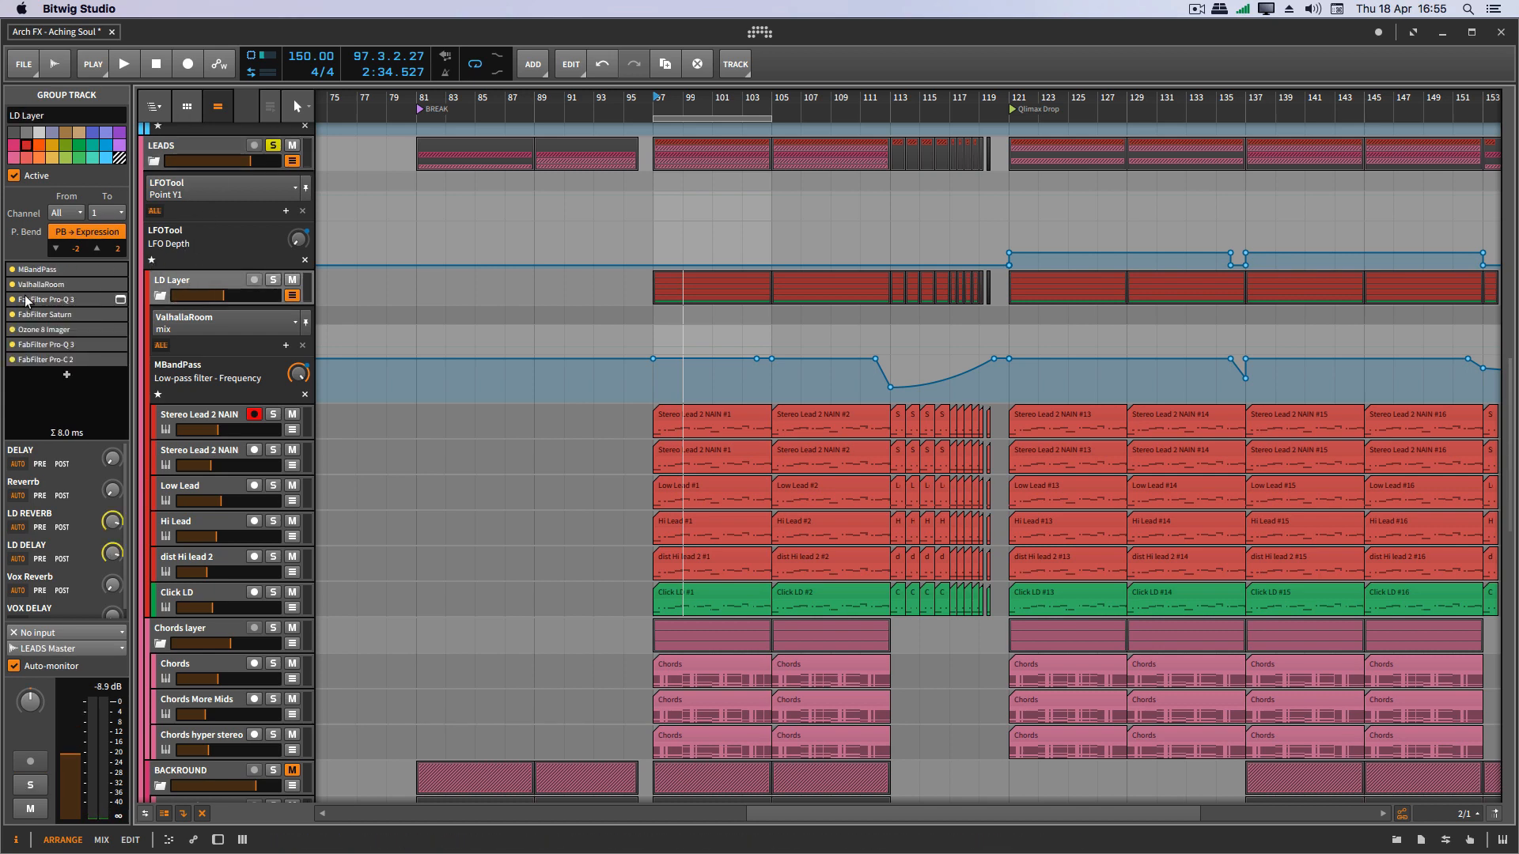
{"action": "left_click", "coordinate": [12, 359]}
{"action": "left_click", "coordinate": [11, 344]}
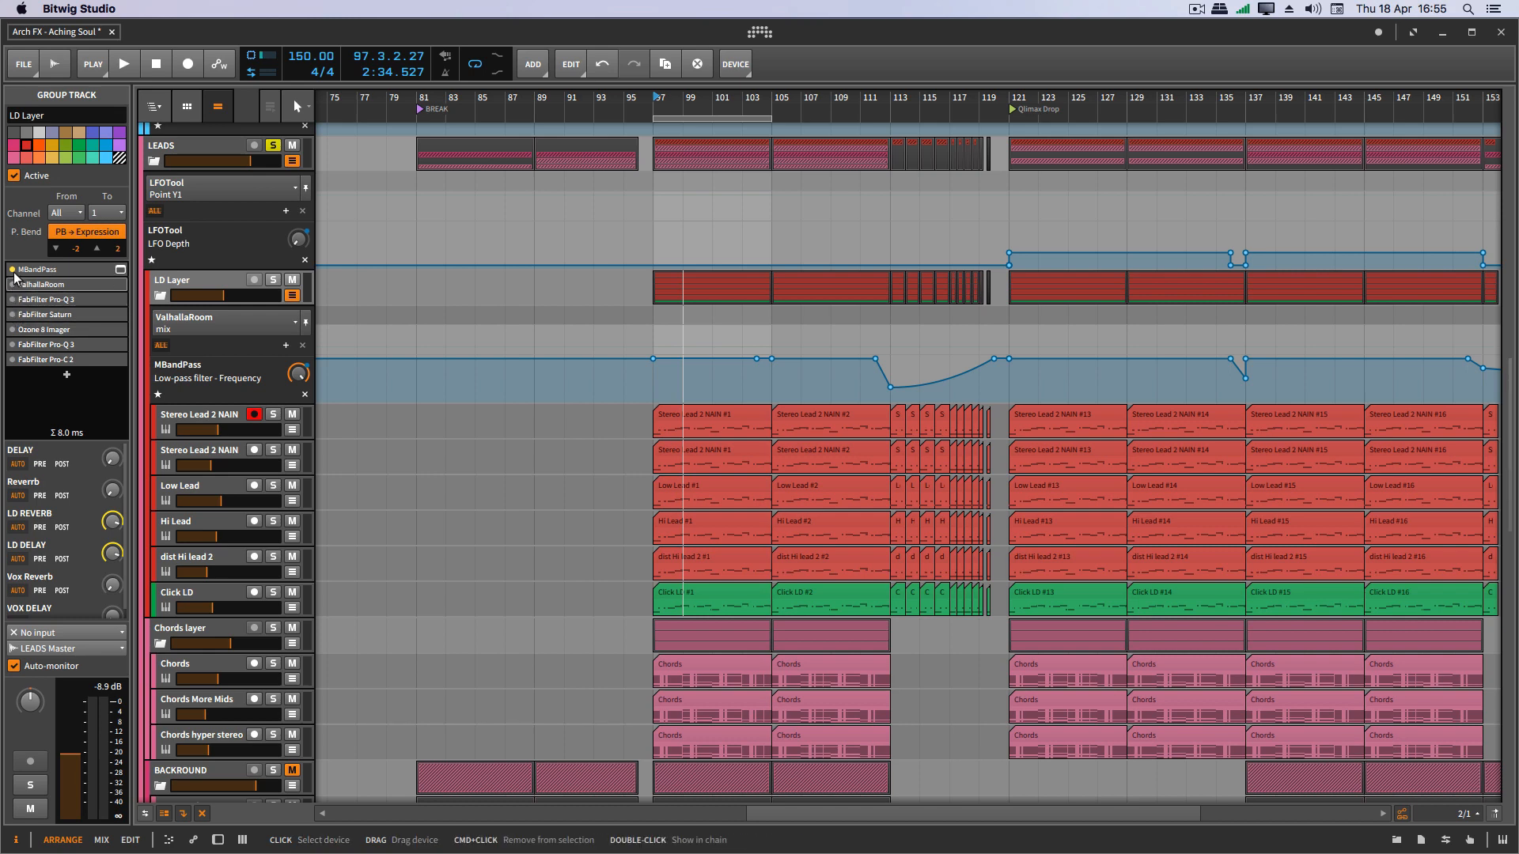
Step: Solo the LD Layer group and turn its LD REVERB and LD DELAY sends all the way down
{"action": "key", "text": "space"}
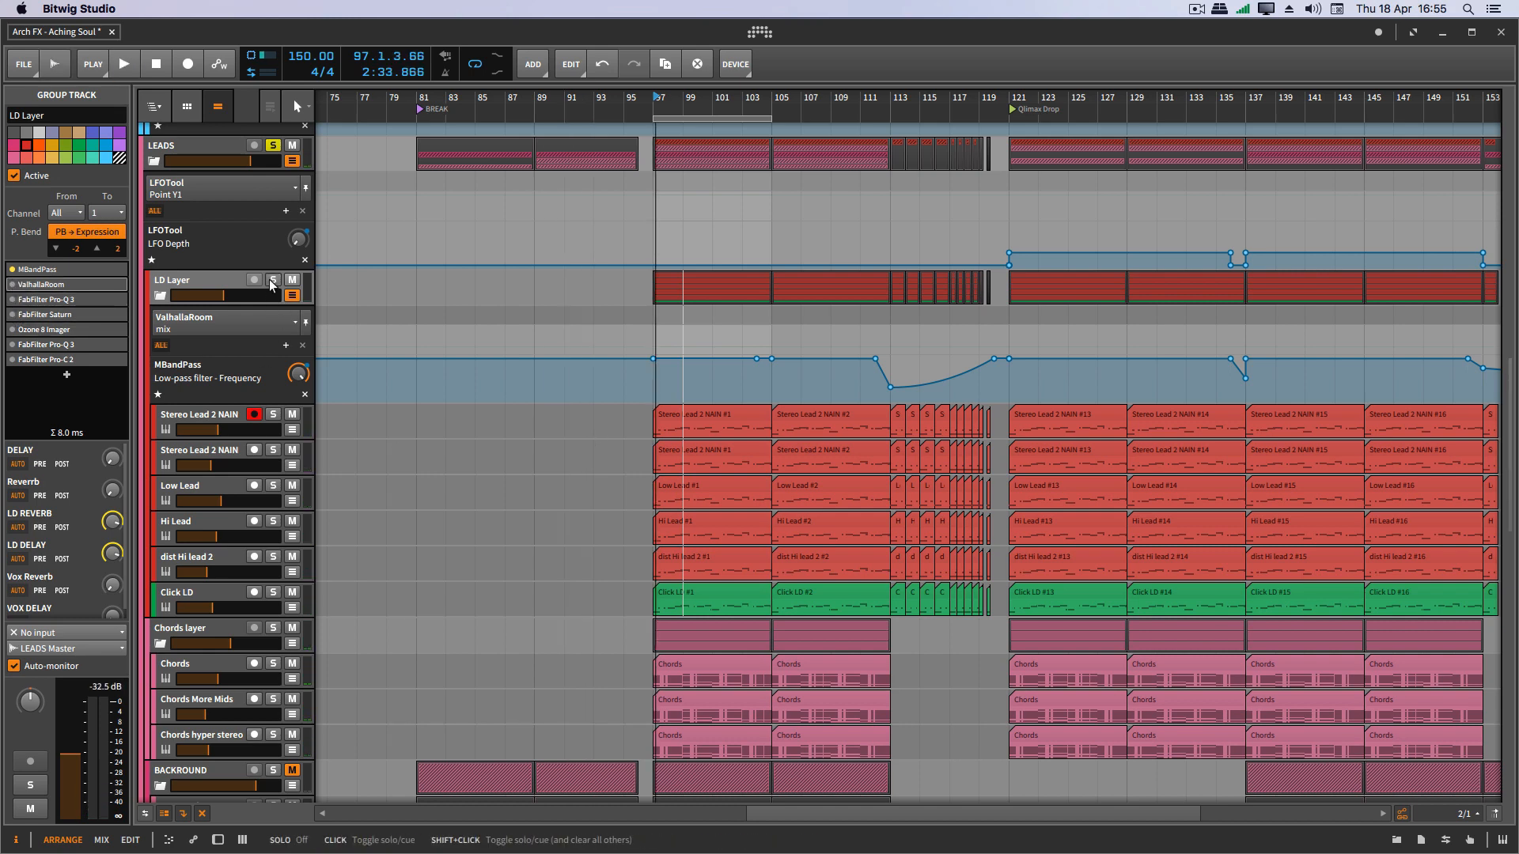
{"action": "left_click", "coordinate": [272, 280]}
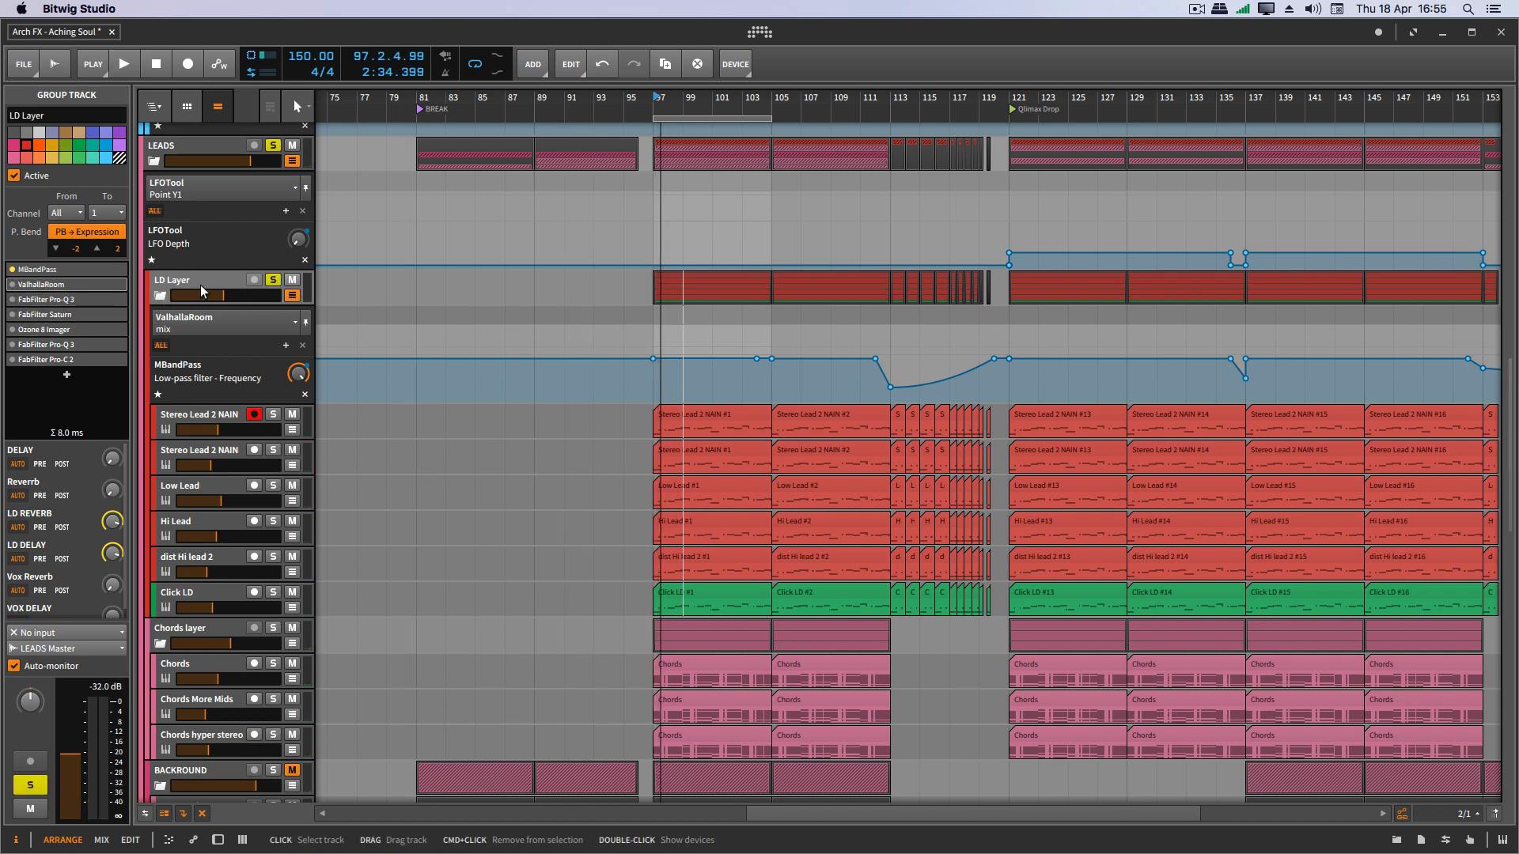
{"action": "left_click", "coordinate": [113, 523]}
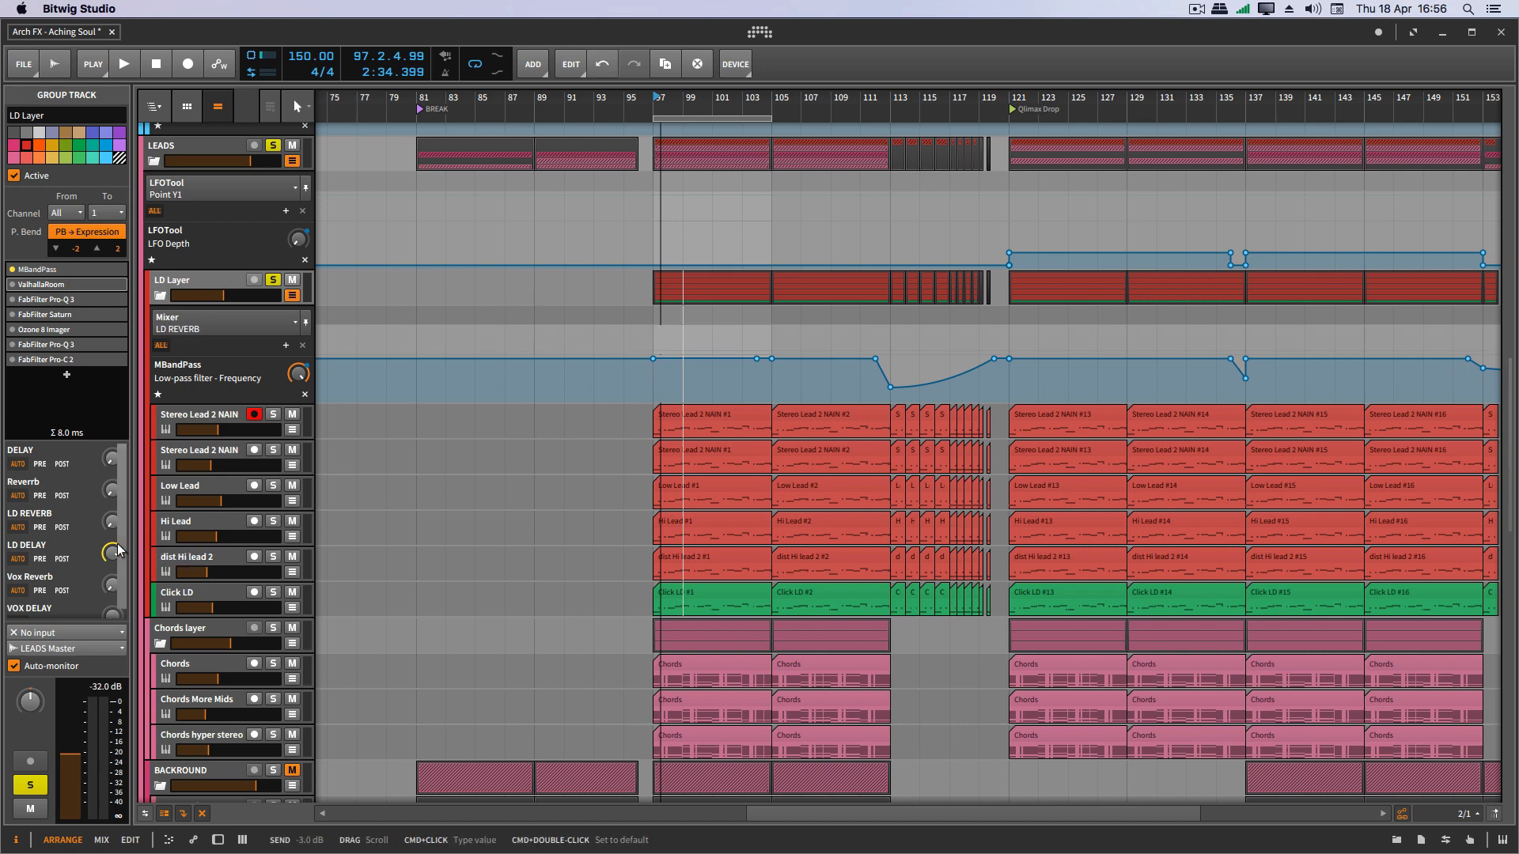
{"action": "scroll", "coordinate": [590, 439], "scroll_direction": "down", "scroll_amount": 2}
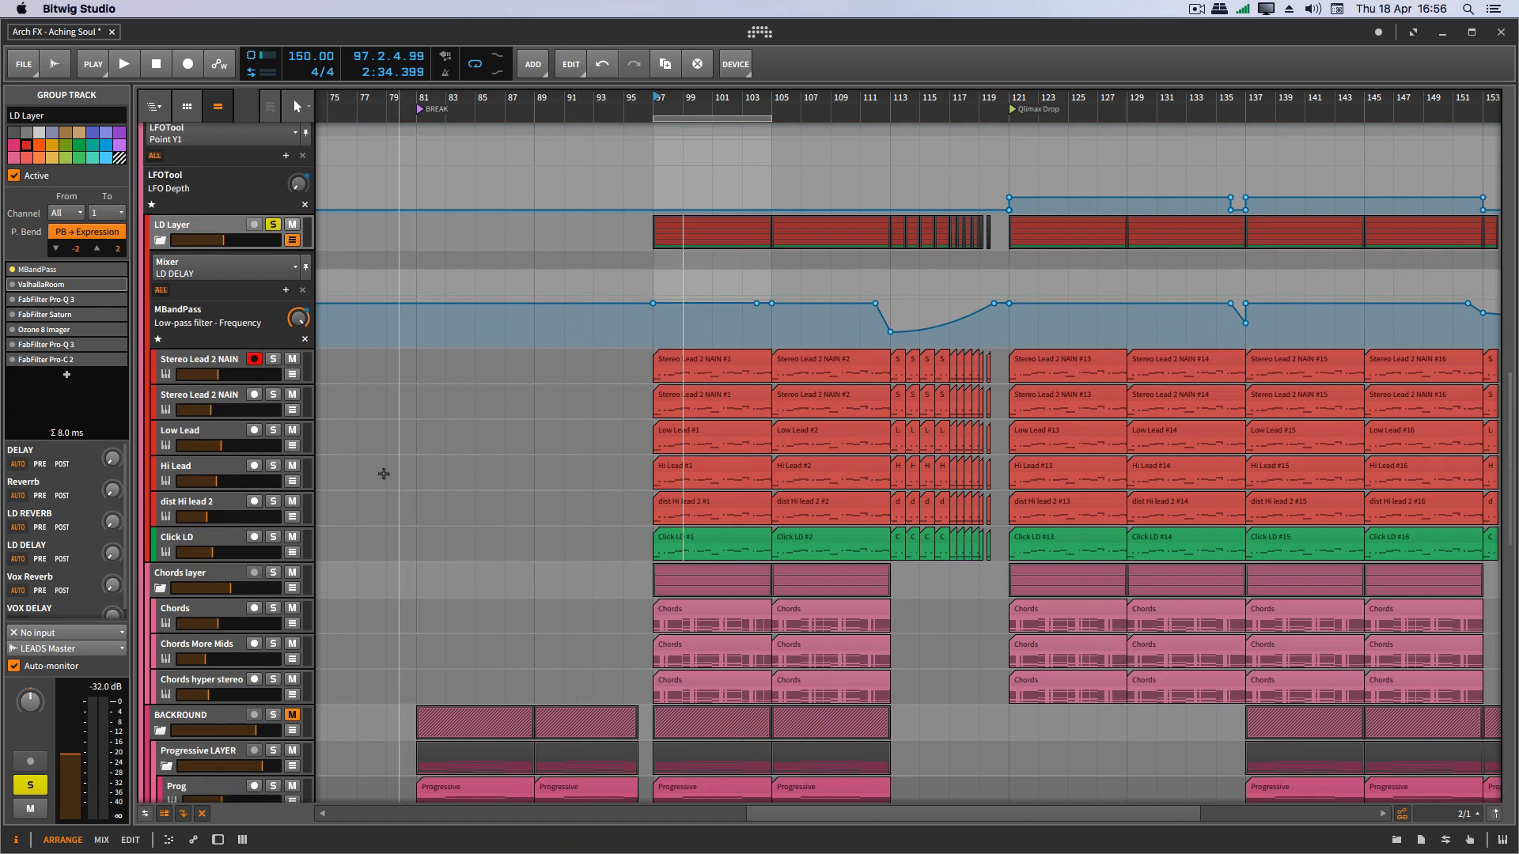
Step: Bypass all devices on the Chords layer group, from the first FabFilter Pro-Q 3 to the last, and restart playback
{"action": "left_click", "coordinate": [228, 580]}
{"action": "scroll", "coordinate": [118, 495], "scroll_direction": "down", "scroll_amount": 1}
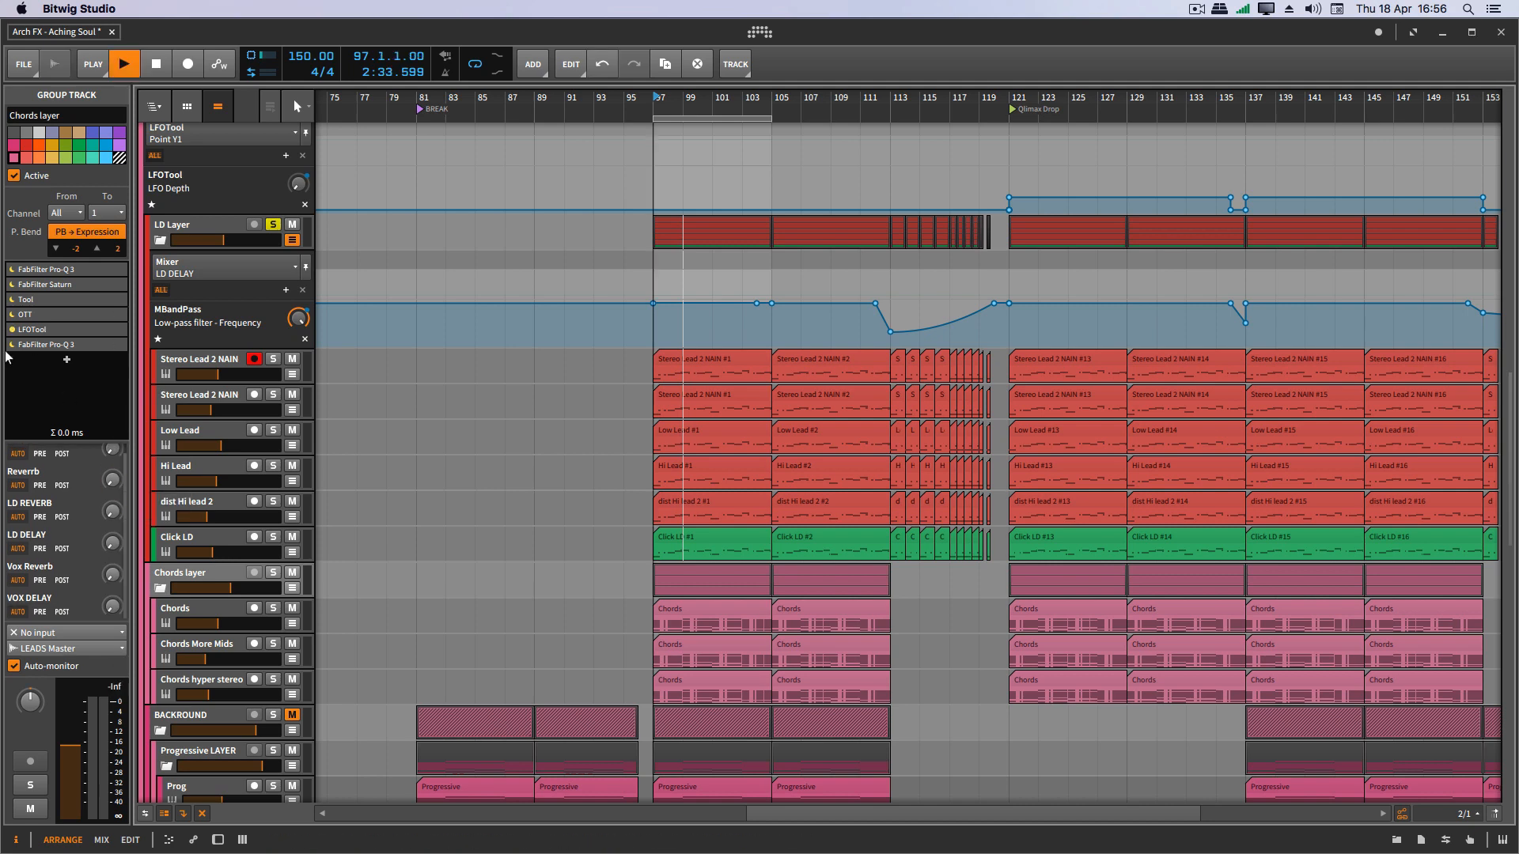
{"action": "key", "text": "space"}
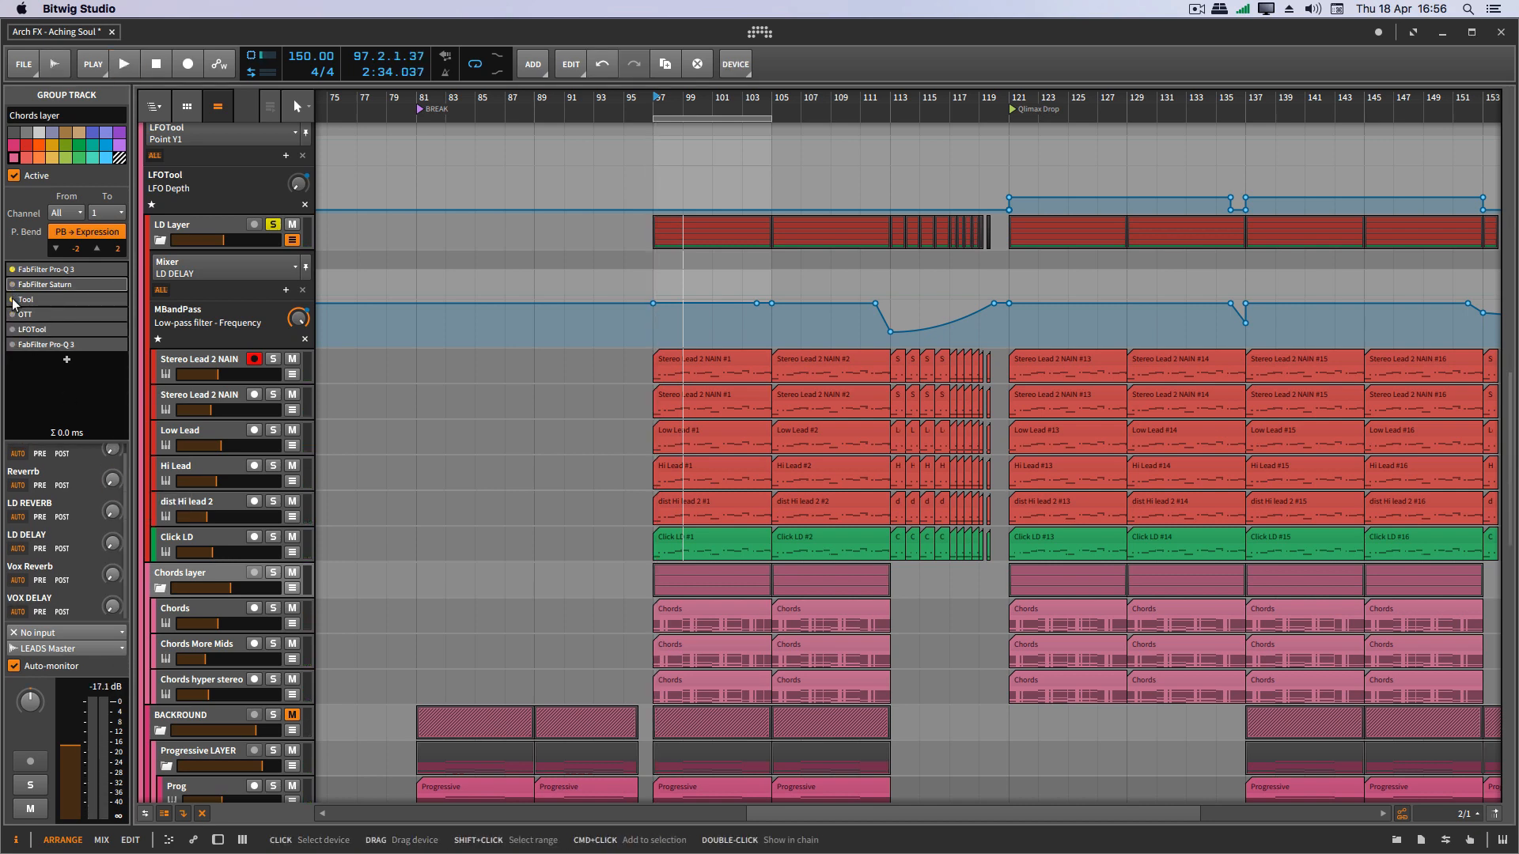
{"action": "key", "text": "space"}
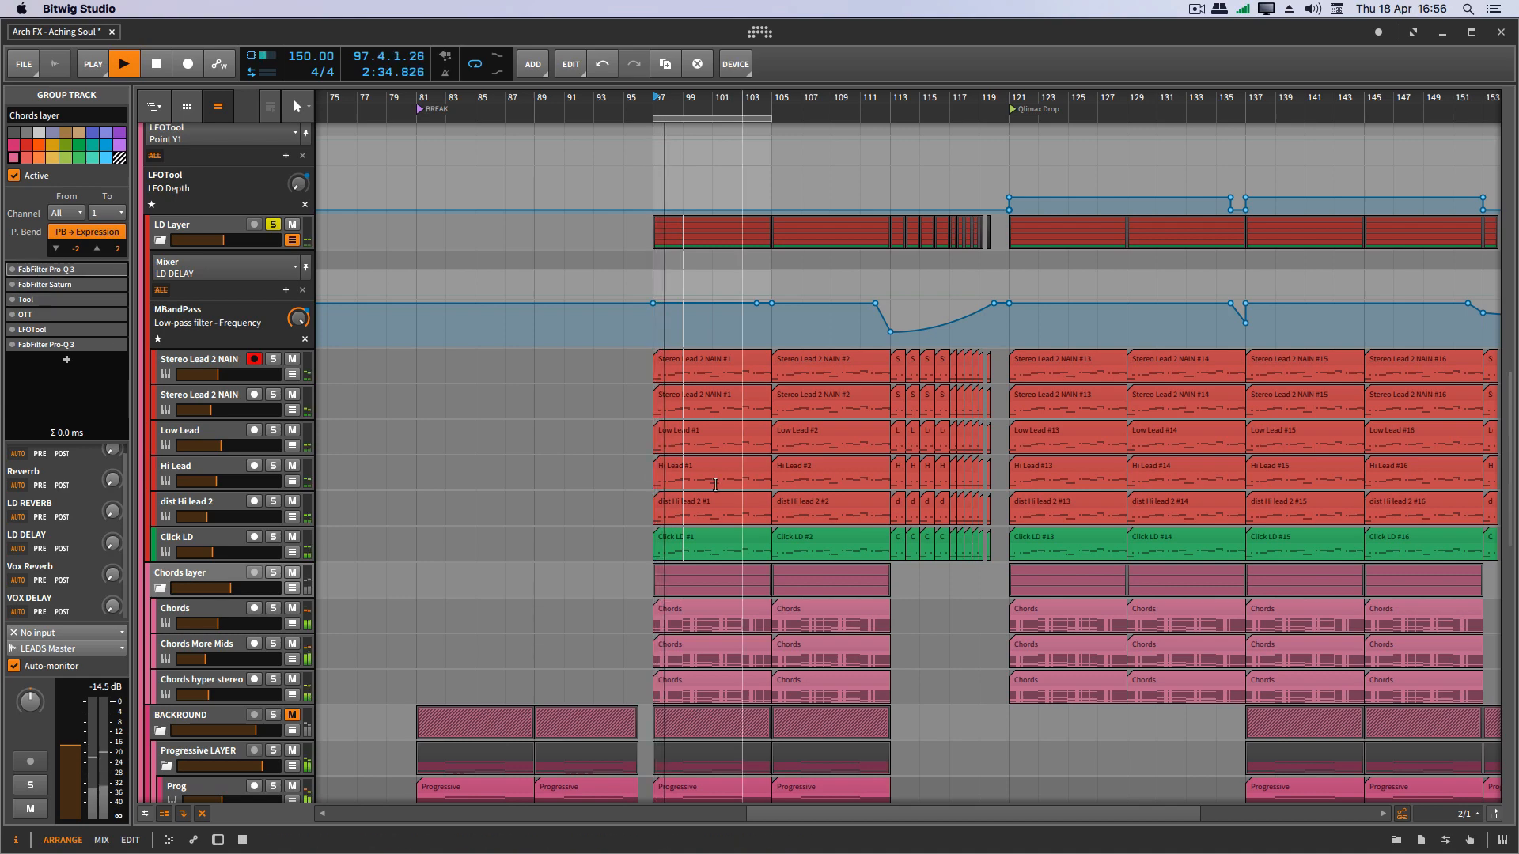
Step: Audition the BASS LAYER group with a temporary solo, and stop playback
{"action": "scroll", "coordinate": [626, 475], "scroll_direction": "down", "scroll_amount": 5}
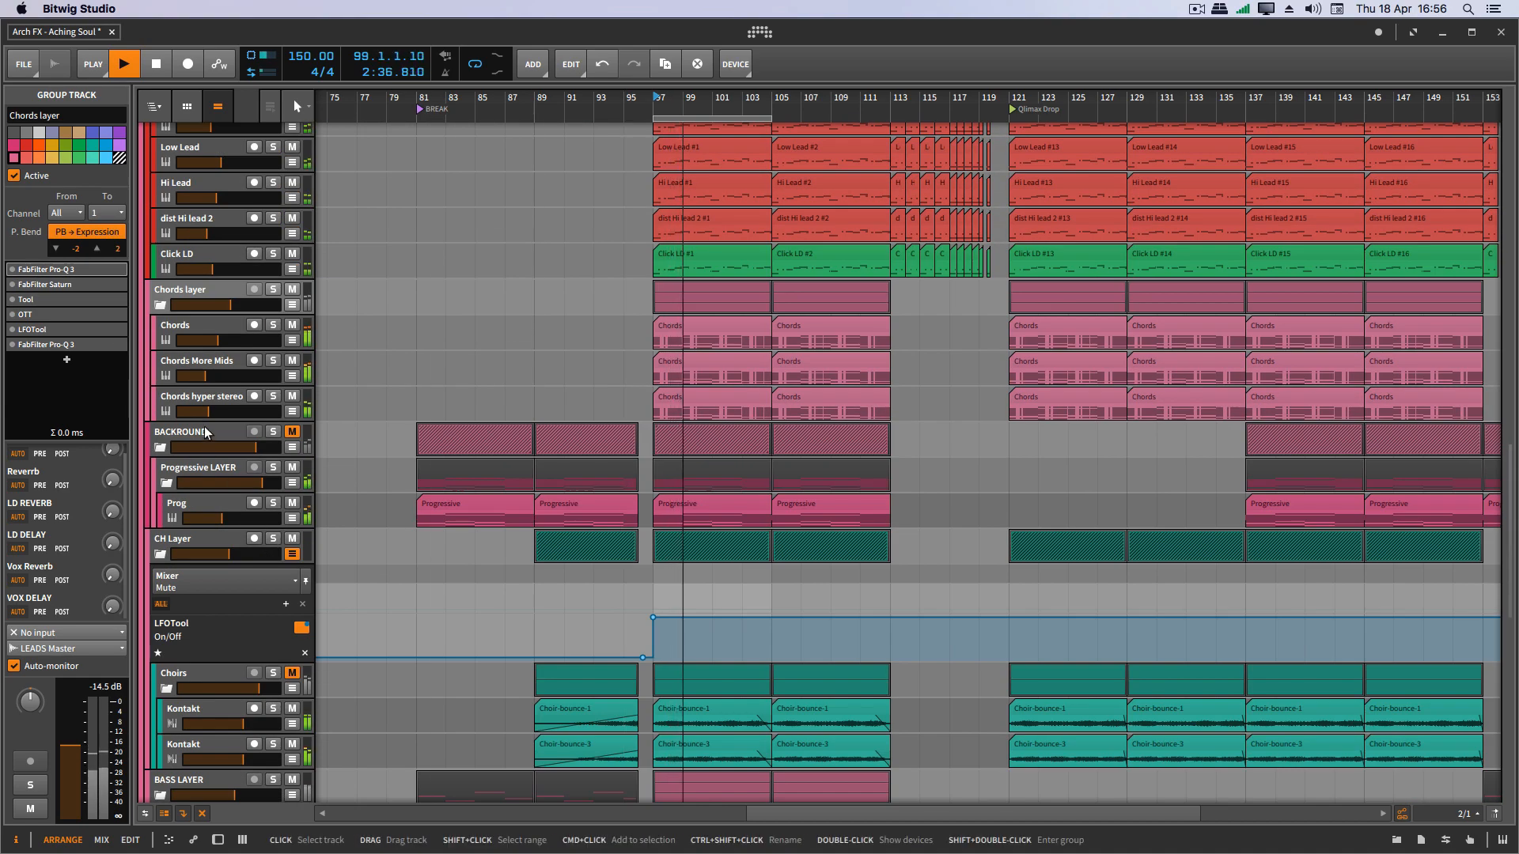
{"action": "scroll", "coordinate": [204, 530], "scroll_direction": "down", "scroll_amount": 6}
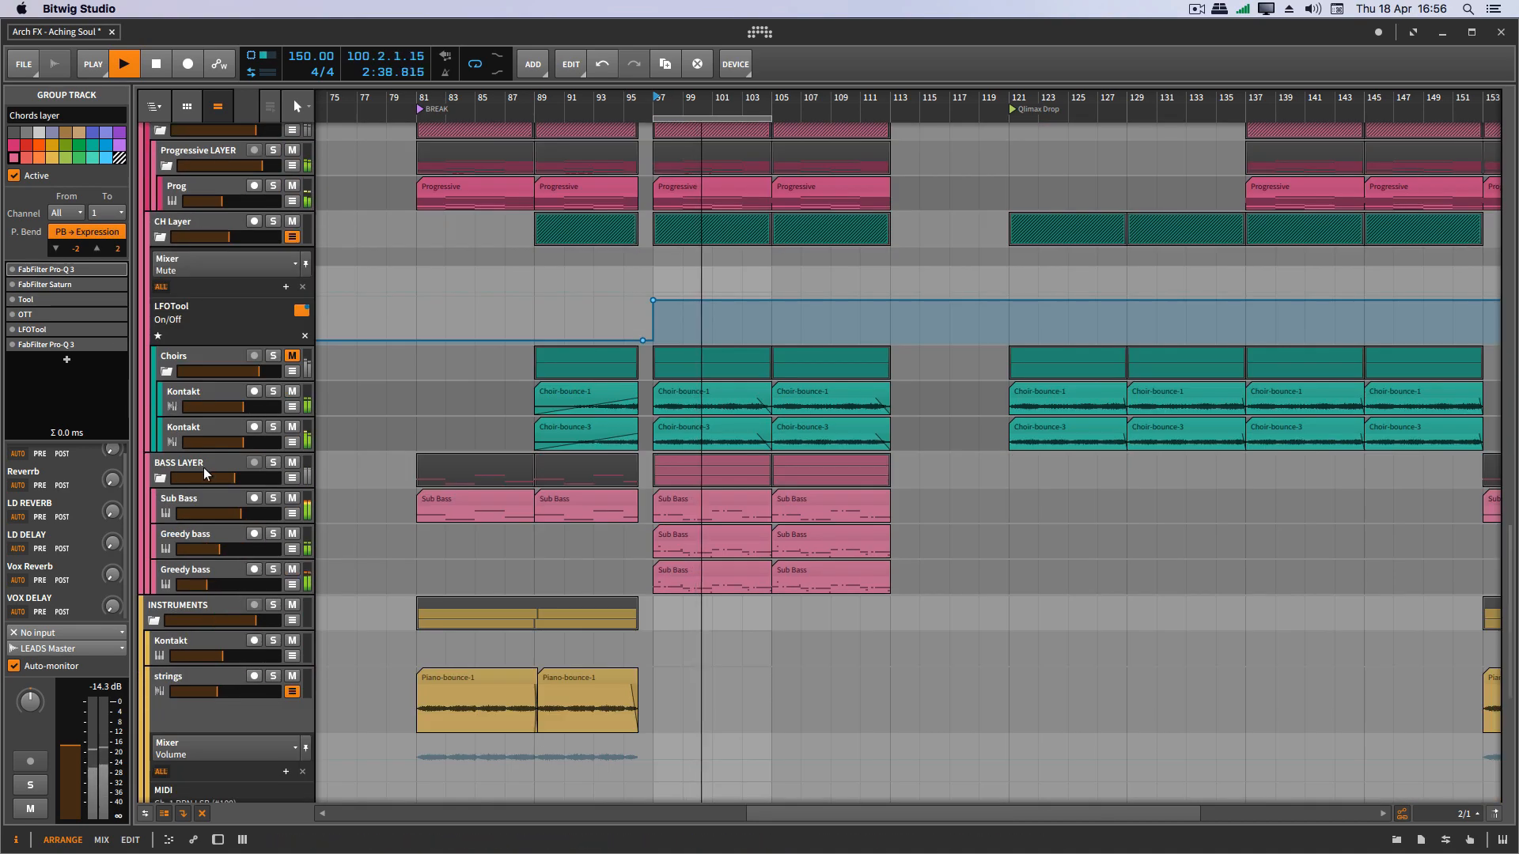
{"action": "left_click", "coordinate": [257, 464]}
{"action": "left_click", "coordinate": [273, 462]}
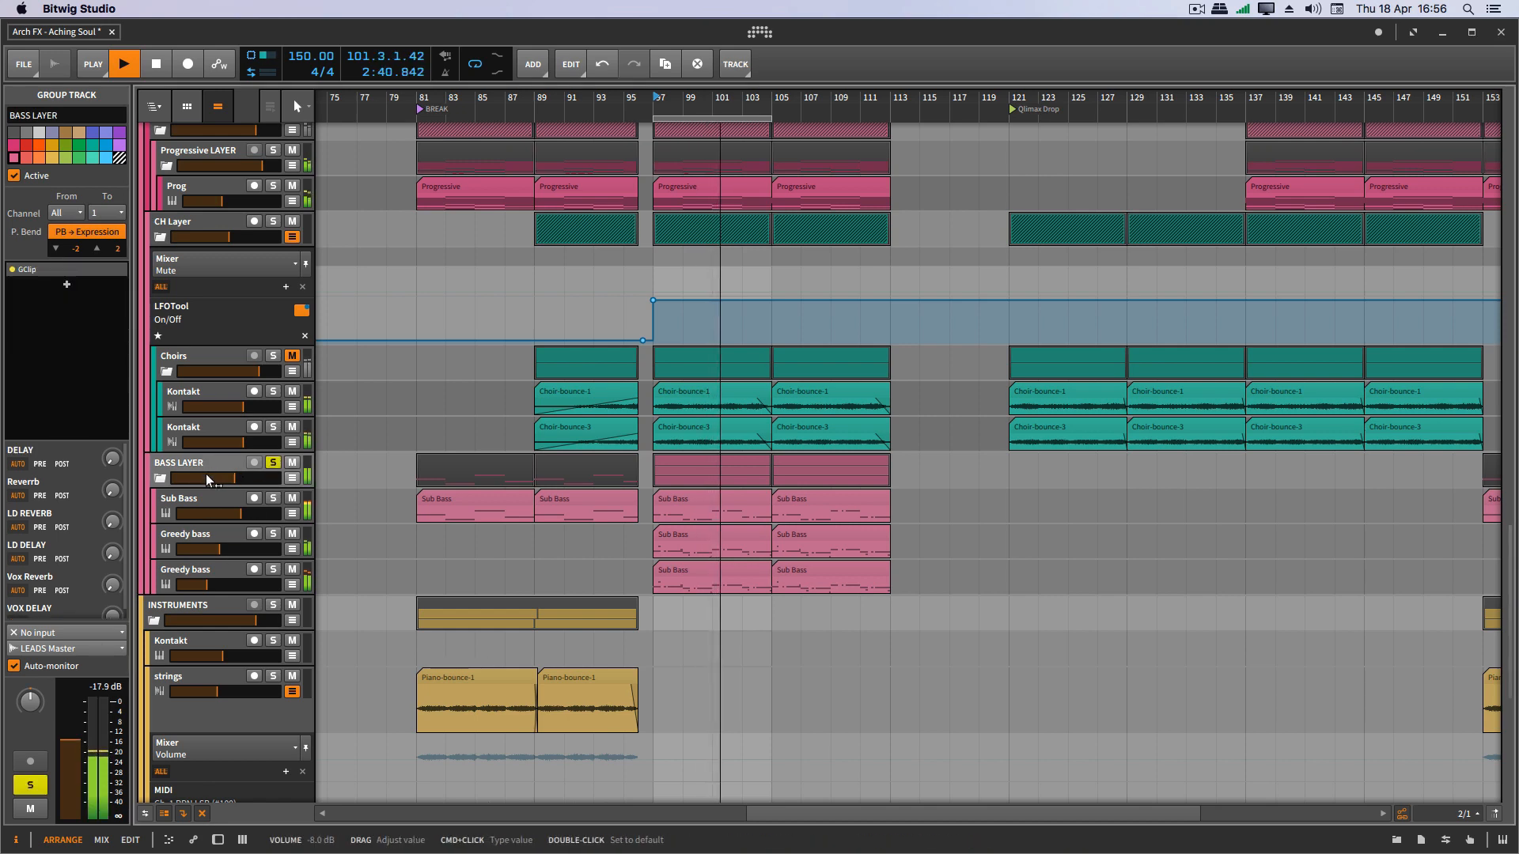
{"action": "key", "text": "space"}
{"action": "left_click", "coordinate": [273, 463]}
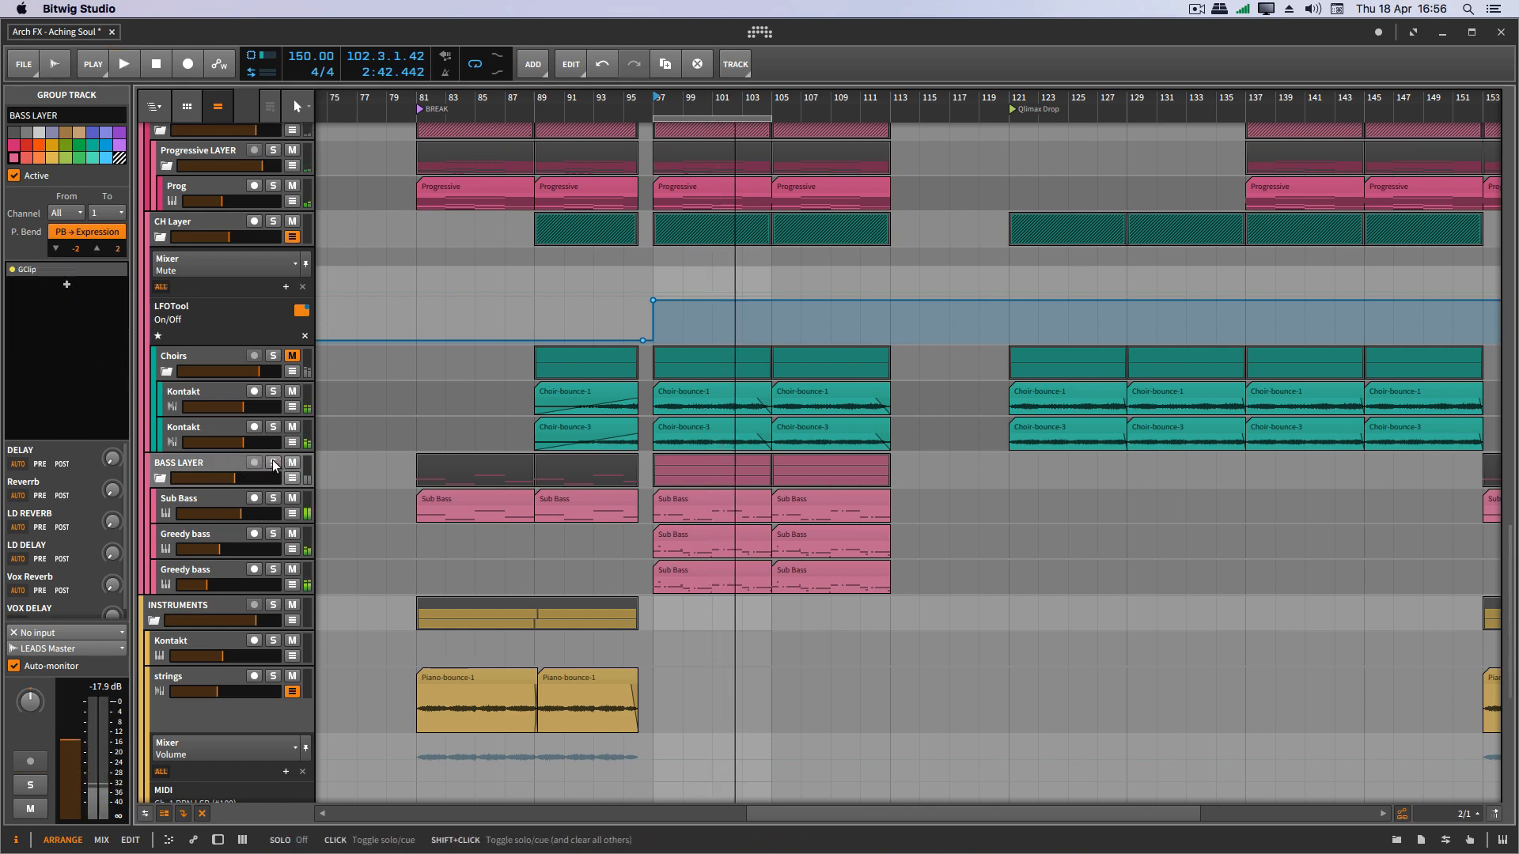
Step: Solo the record-armed Stereo Lead 2 NAIN track in the LD Layer and play it
{"action": "scroll", "coordinate": [554, 398], "scroll_direction": "up", "scroll_amount": 15}
{"action": "key", "text": "space"}
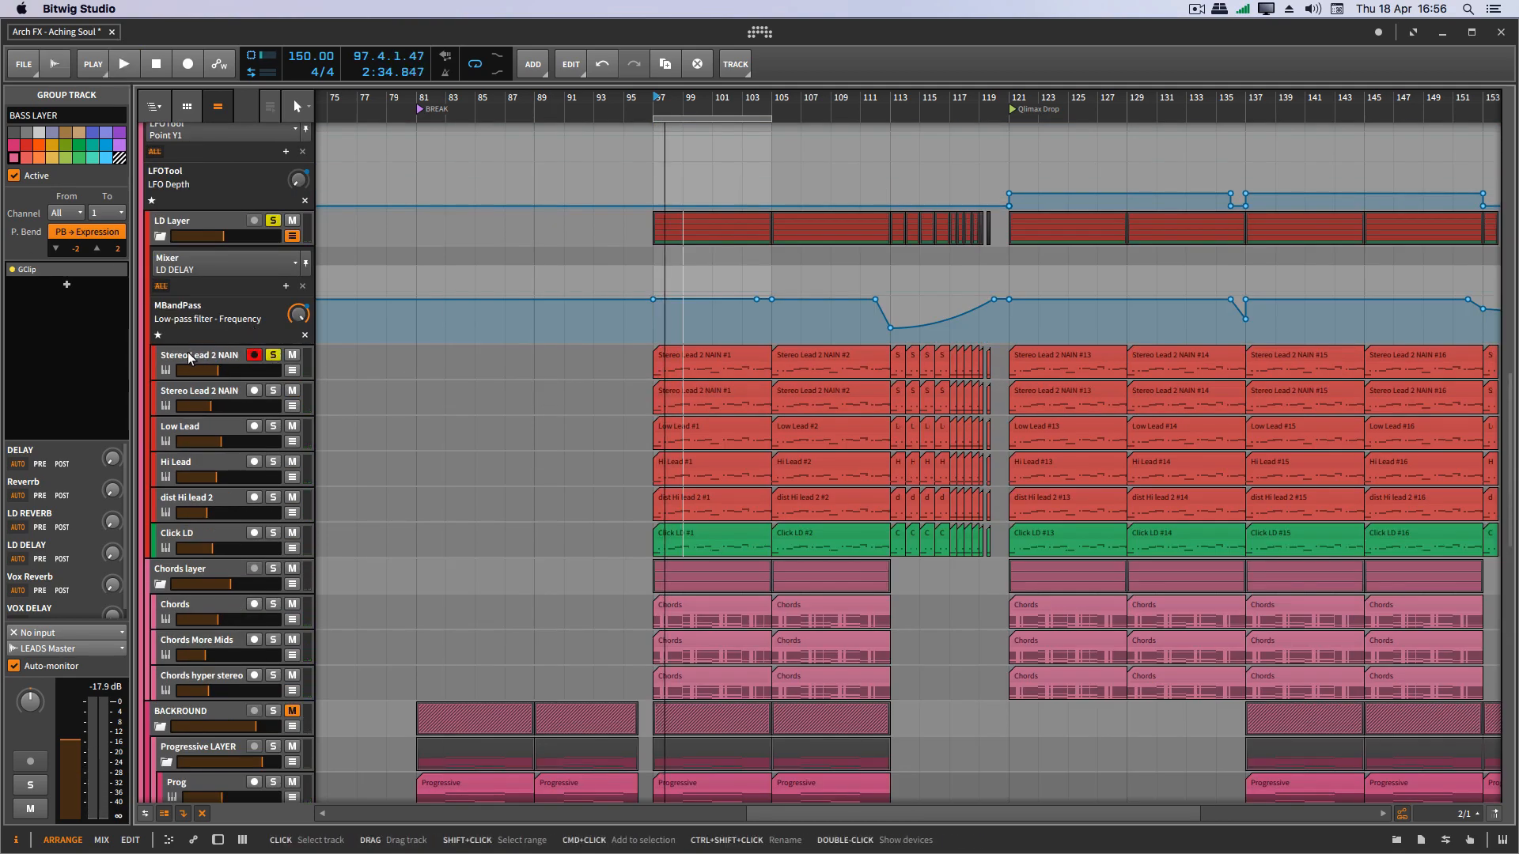
{"action": "left_click", "coordinate": [273, 355]}
{"action": "key", "text": "space"}
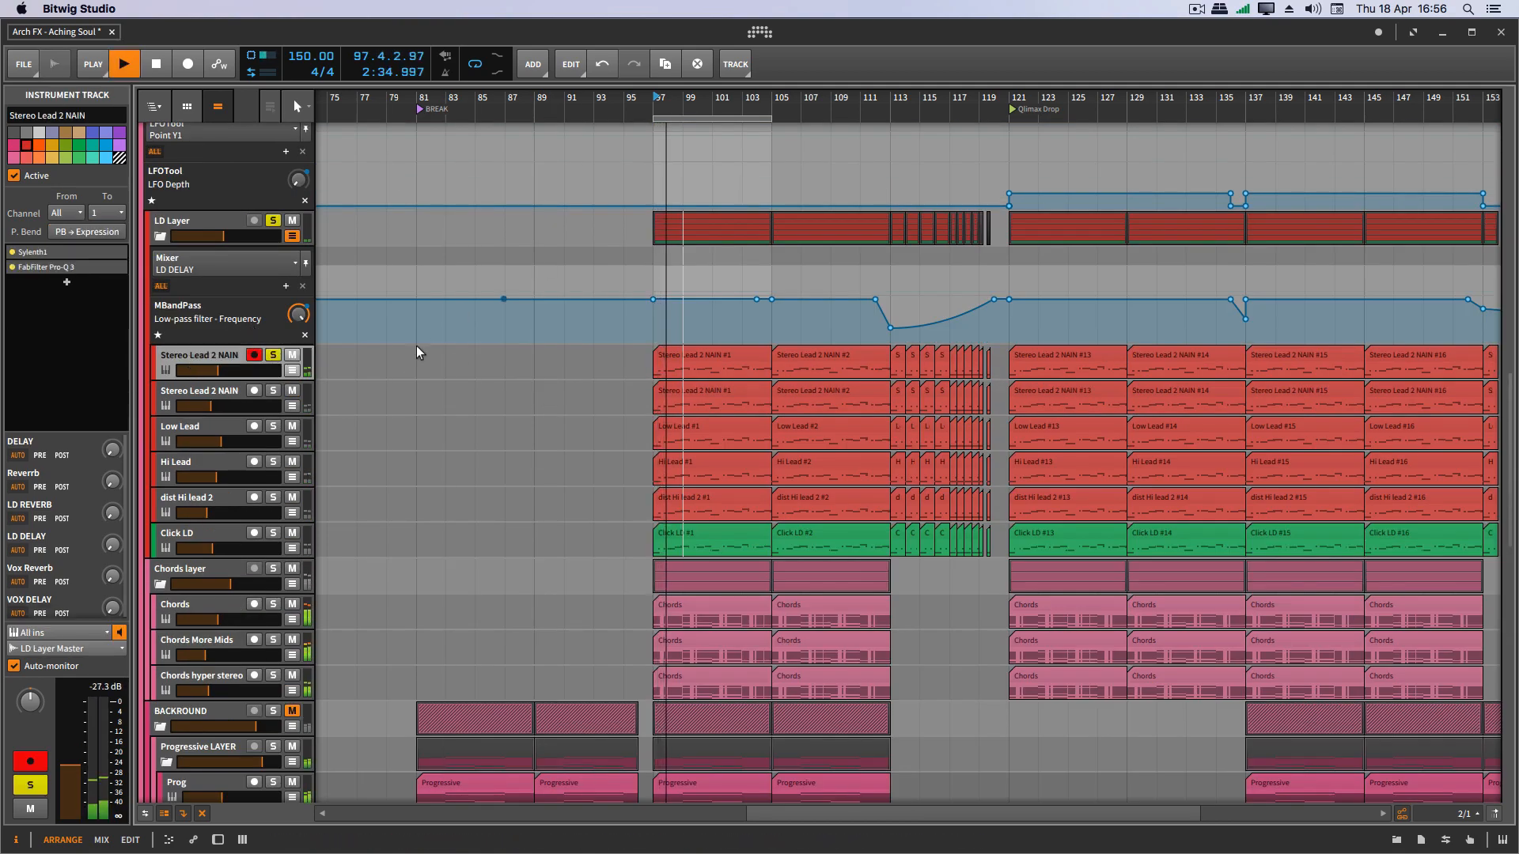
Step: Open the soloed lead's Sylenth1 synth and examine the oscillator settings of Part A and Part B
{"action": "double_click", "coordinate": [49, 253]}
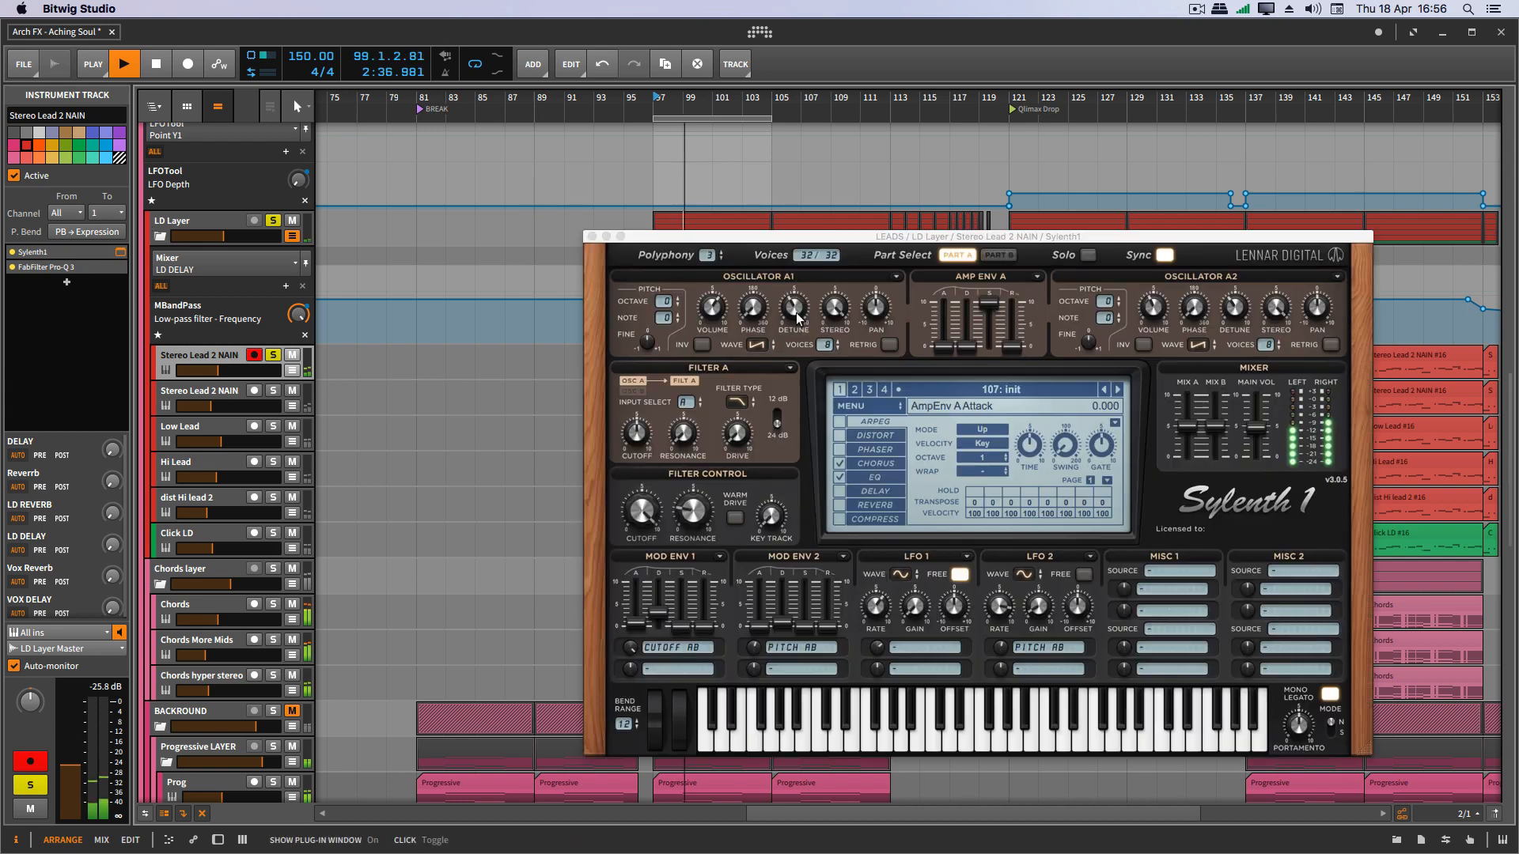
{"action": "left_click_drag", "start_coordinate": [949, 236], "coordinate": [826, 161]}
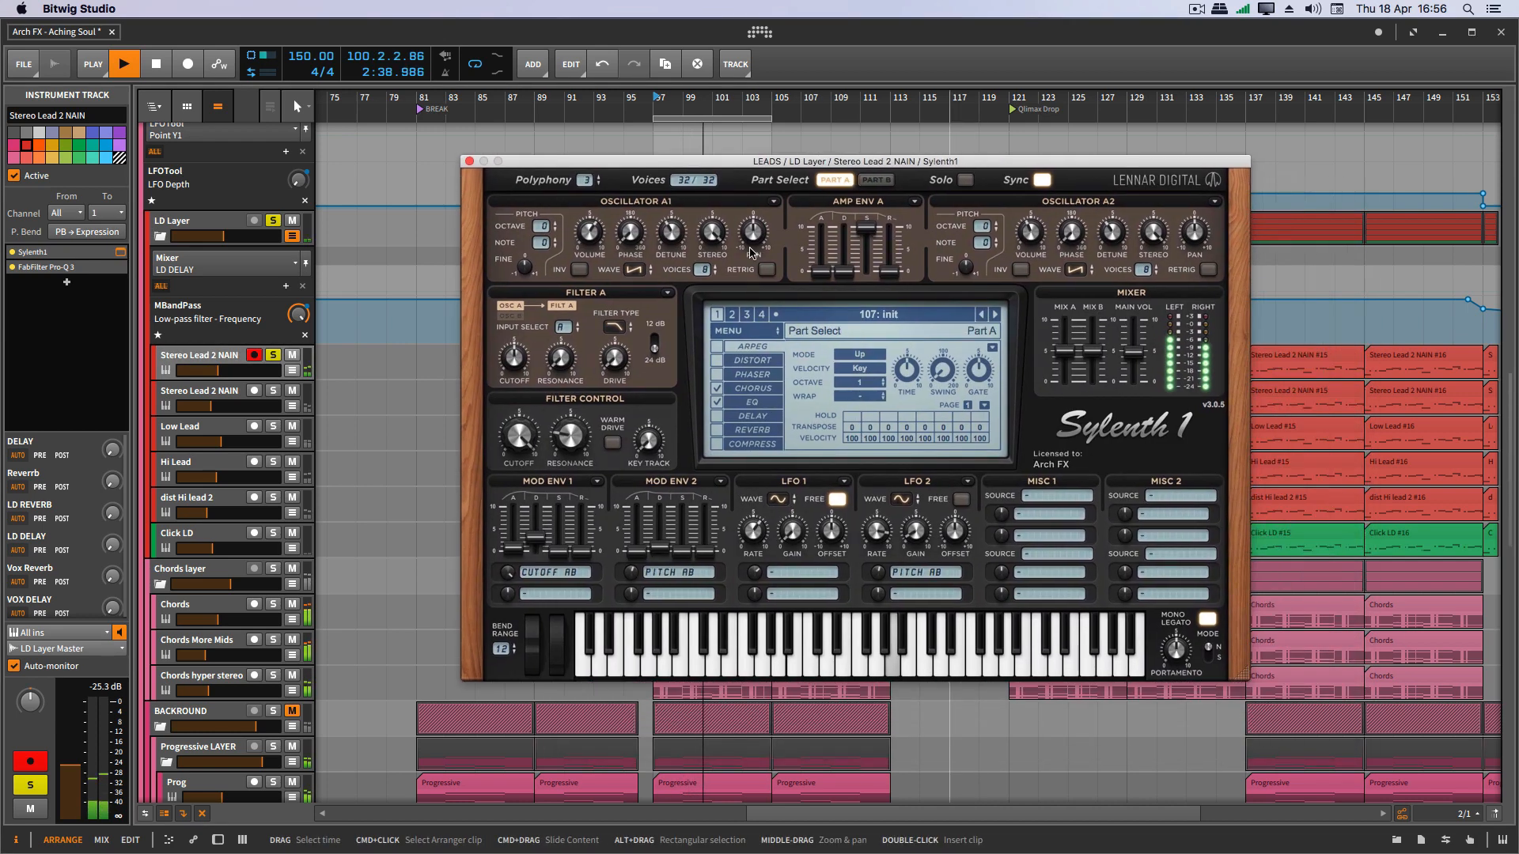
{"action": "left_click", "coordinate": [873, 182]}
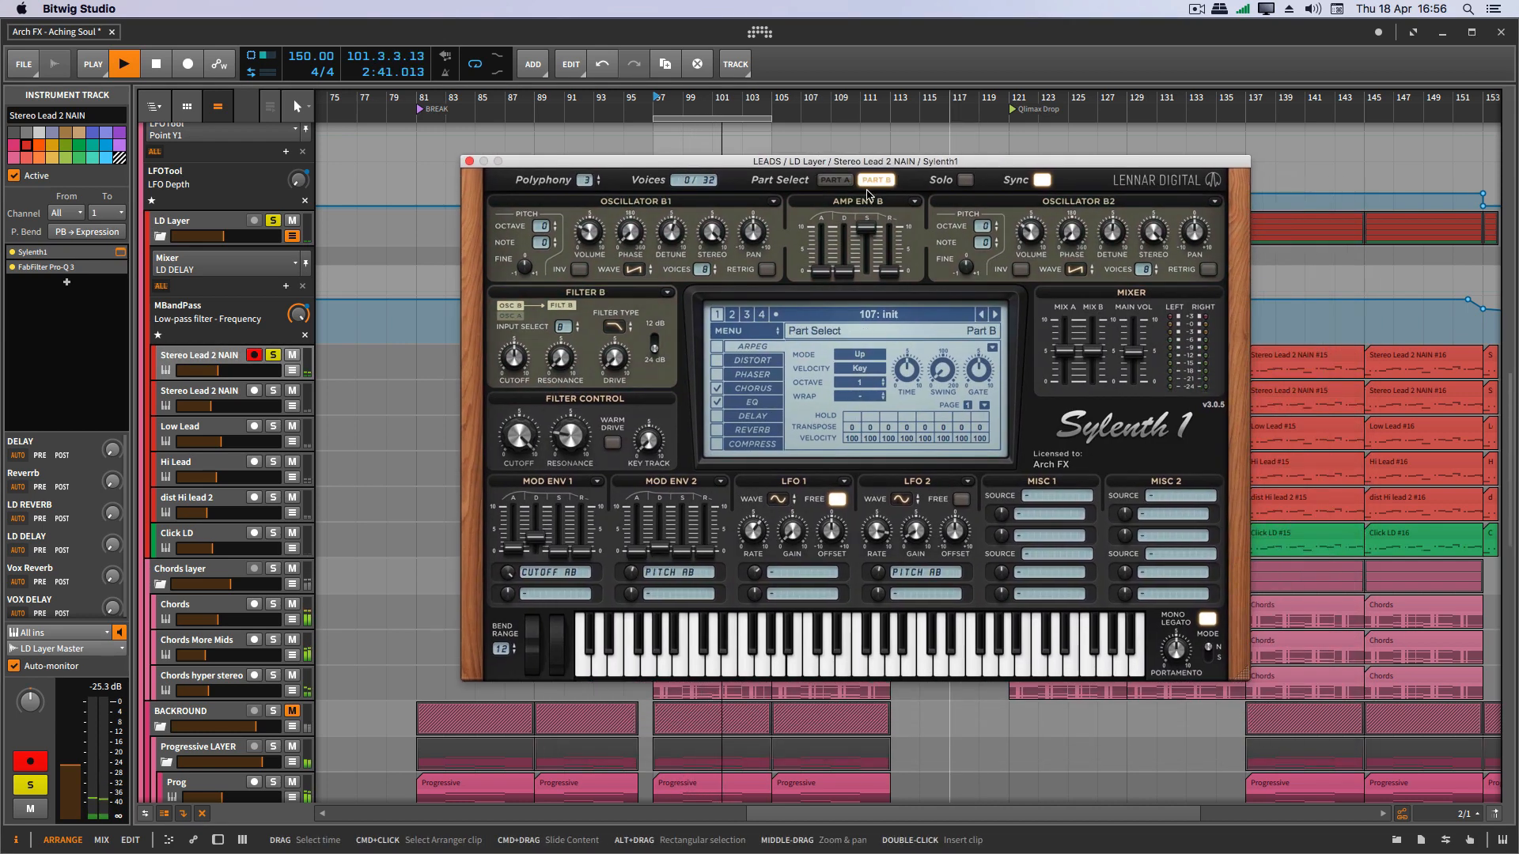
{"action": "left_click_drag", "start_coordinate": [880, 168], "coordinate": [872, 204]}
{"action": "left_click", "coordinate": [842, 214]}
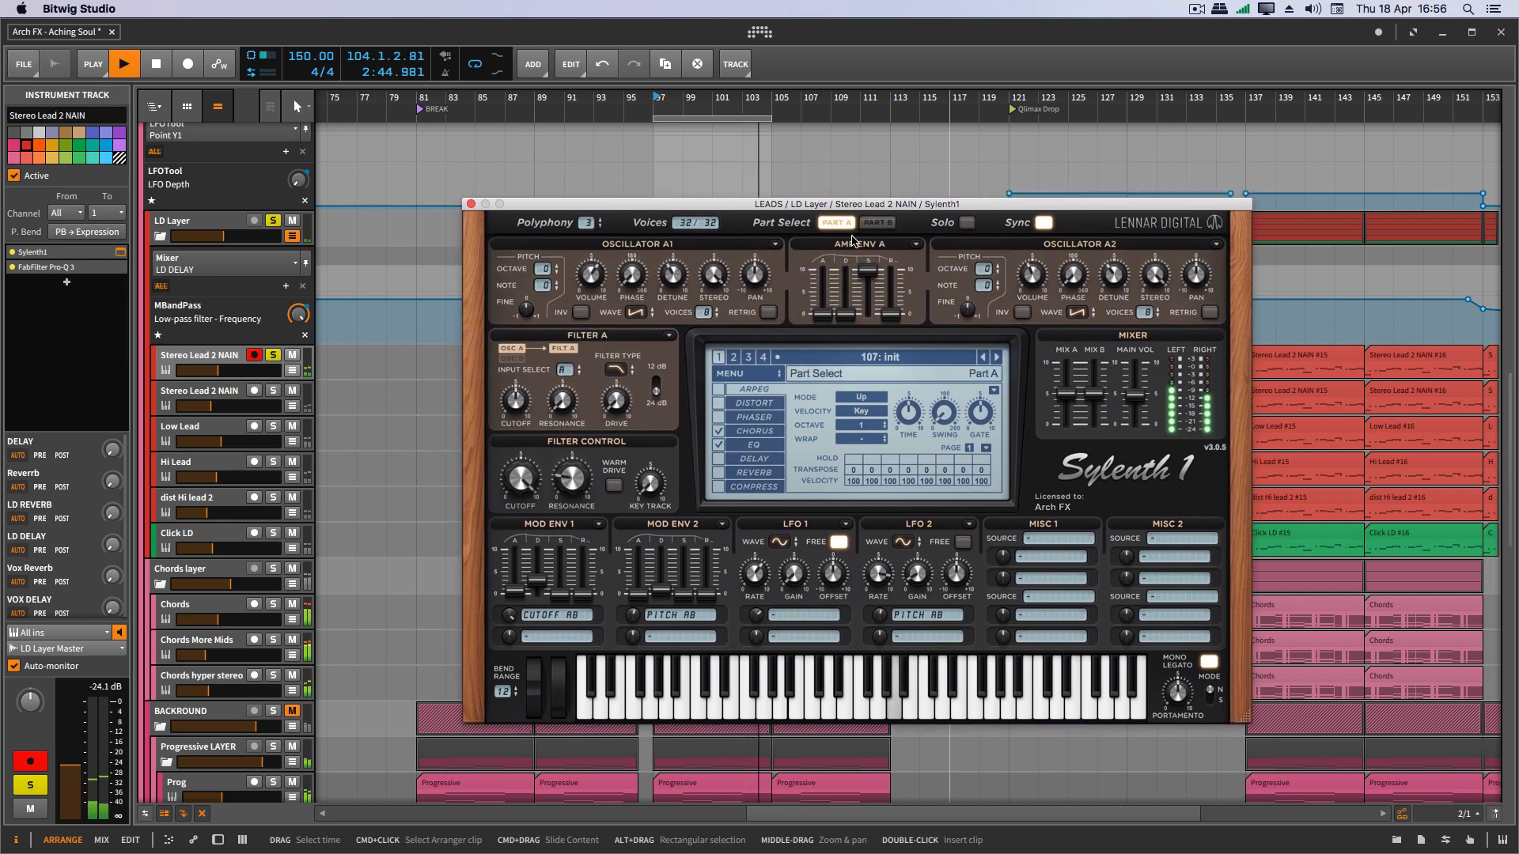
{"action": "left_click", "coordinate": [852, 225]}
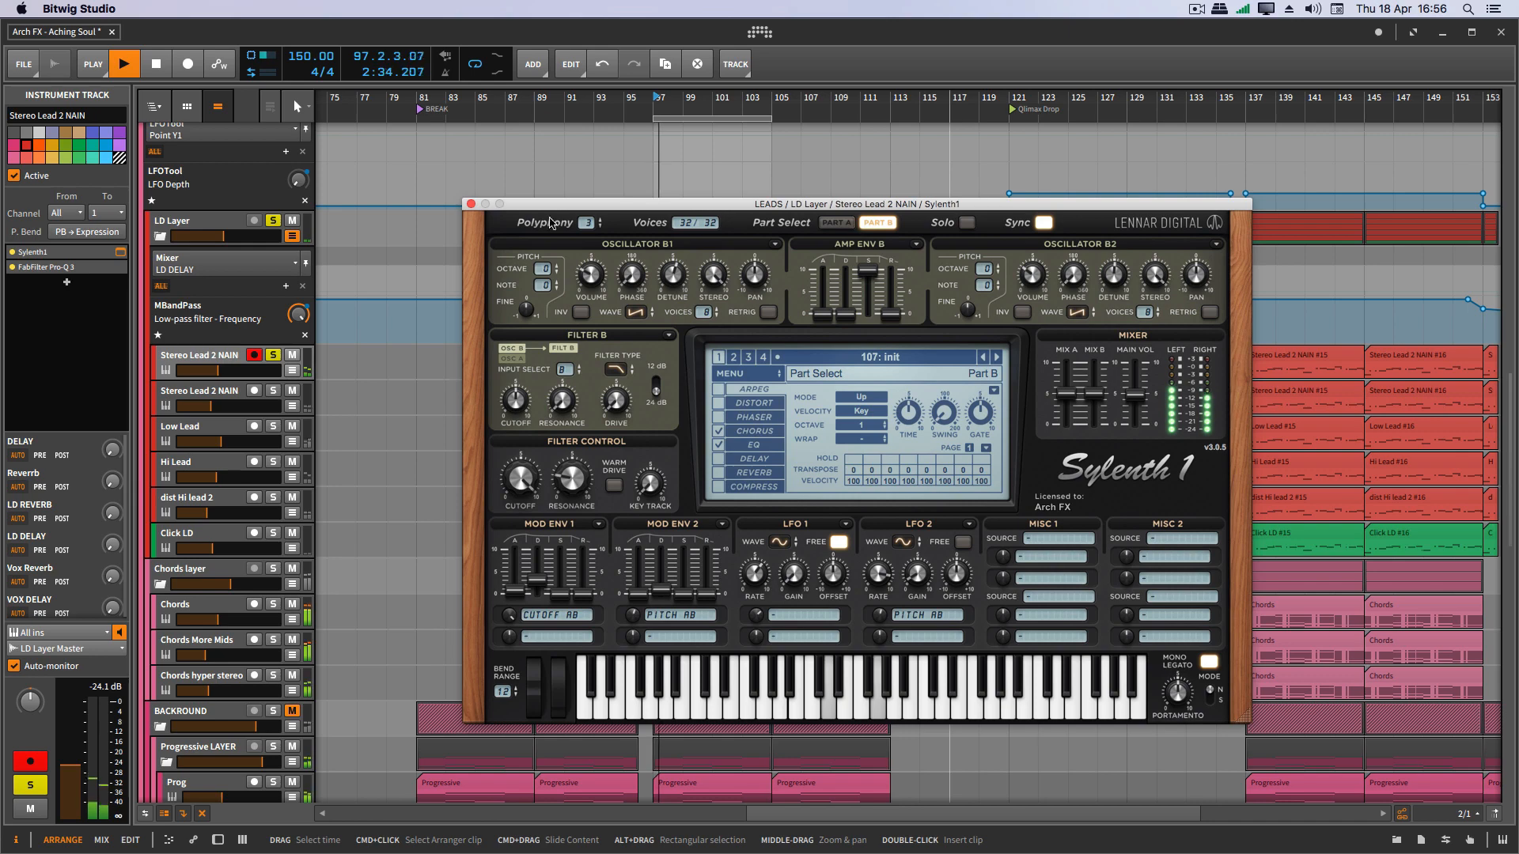
Step: Open the soloed lead's FabFilter Pro-Q 3 and select its low cut band to examine the EQ curve
{"action": "left_click", "coordinate": [119, 272]}
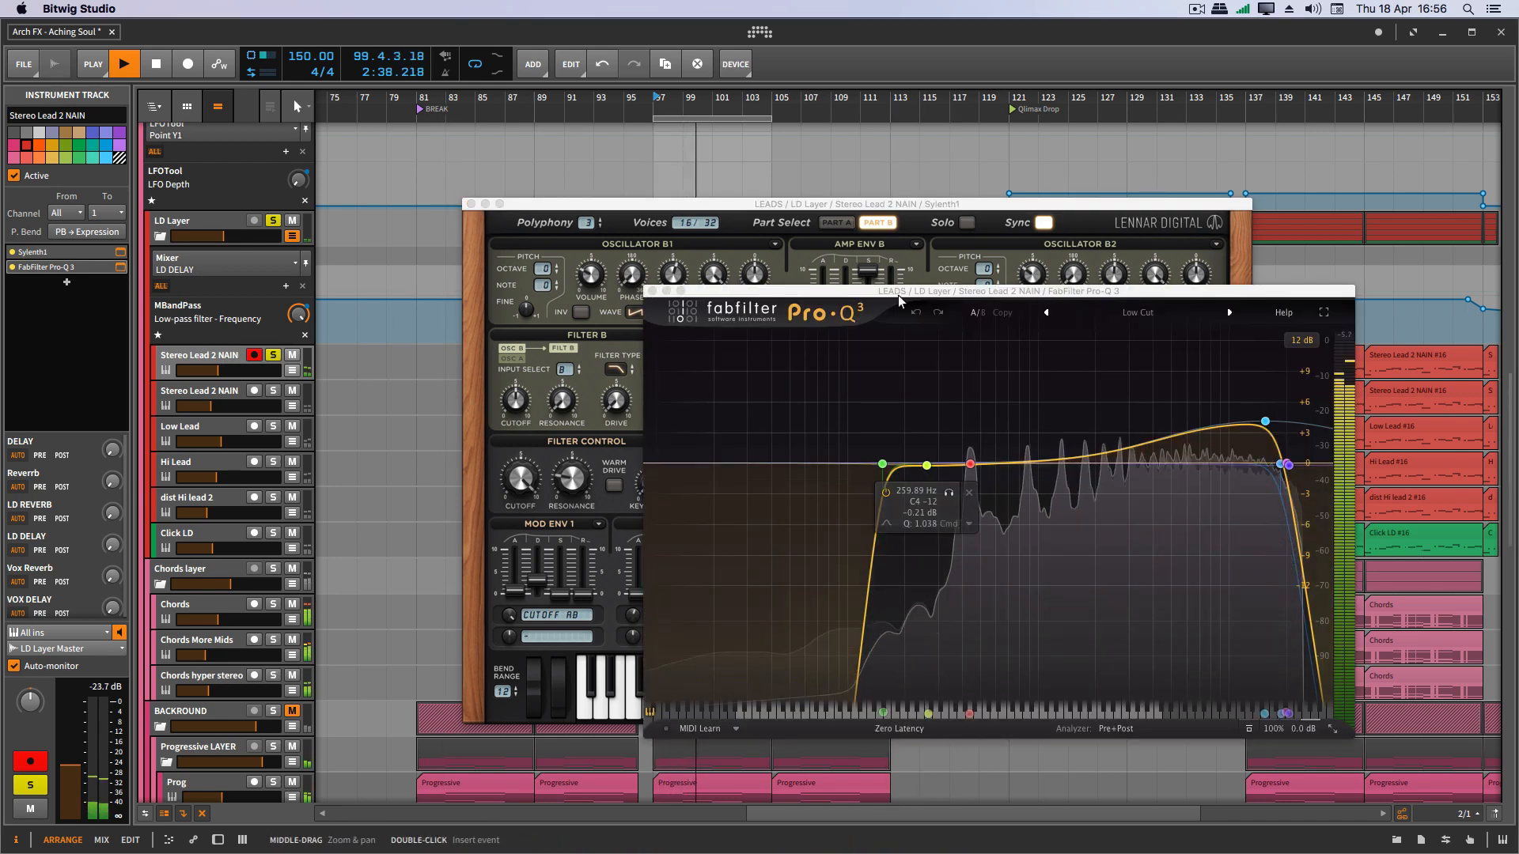
{"action": "left_click_drag", "start_coordinate": [902, 296], "coordinate": [866, 285]}
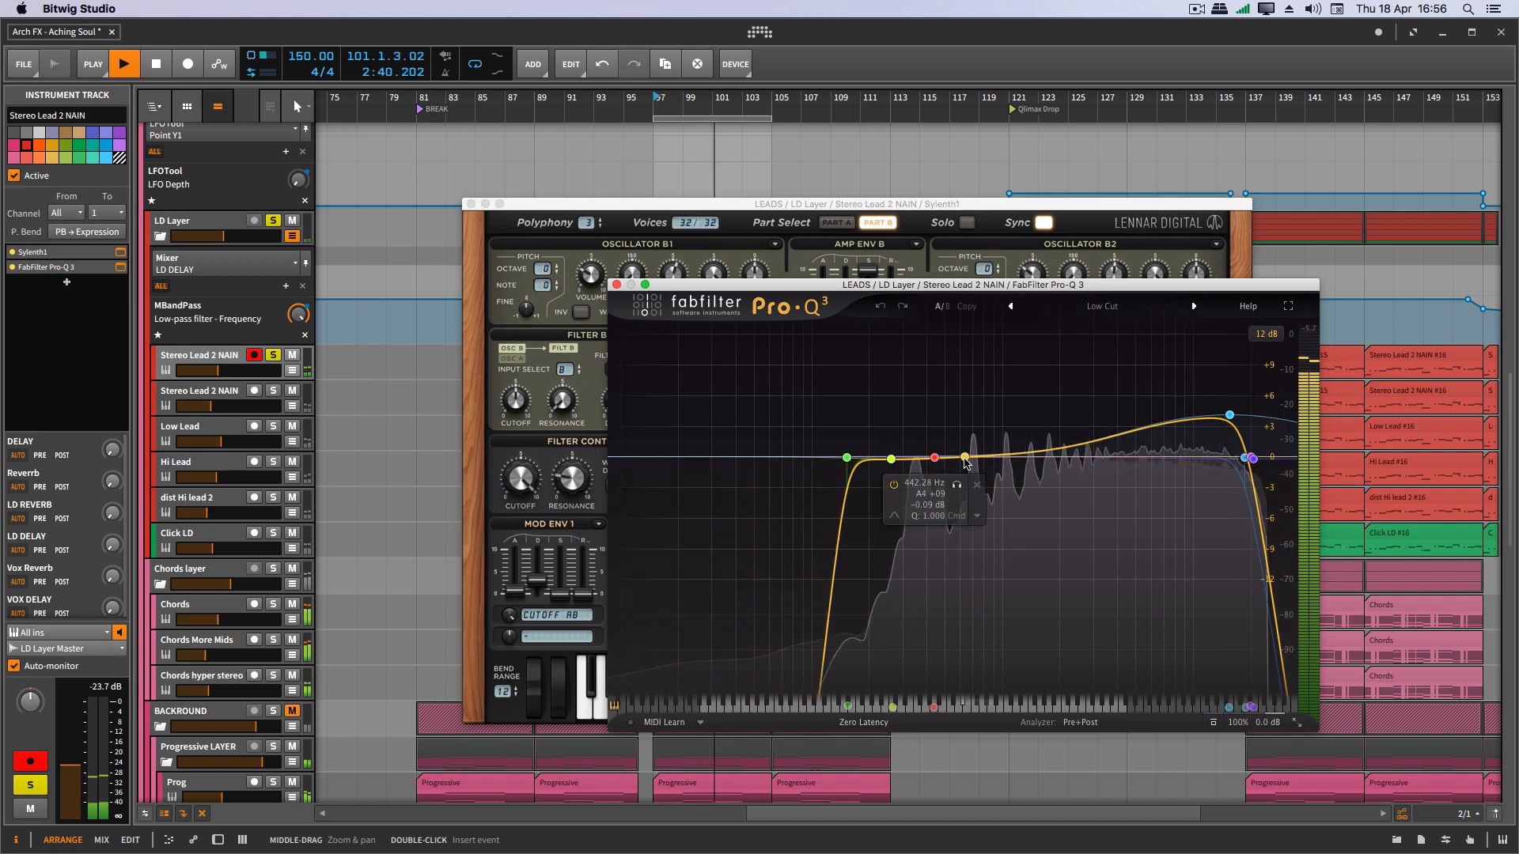
{"action": "left_click", "coordinate": [845, 462]}
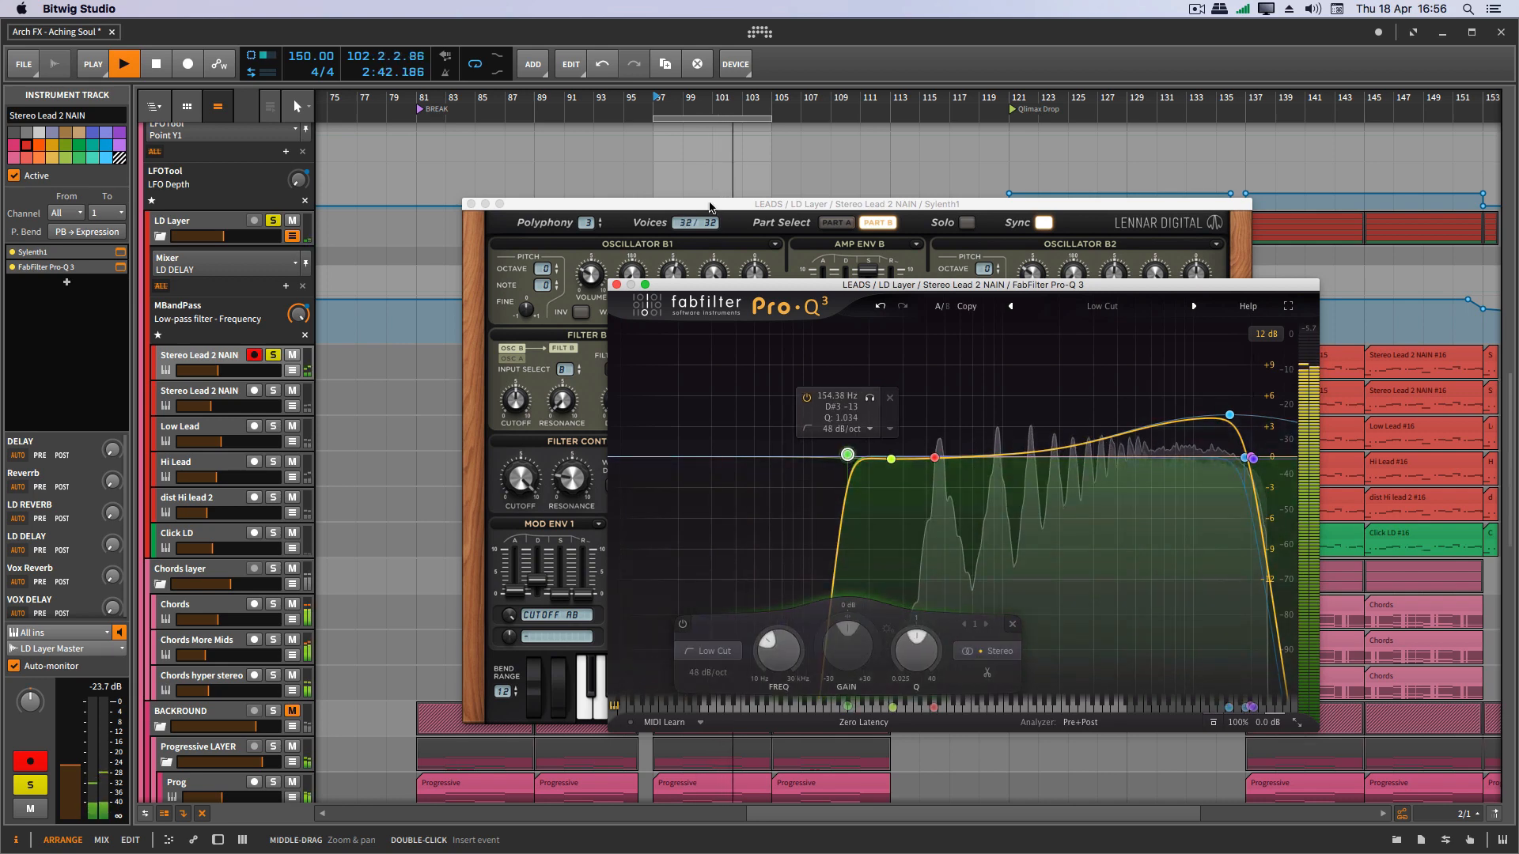
Step: Close the first lead's plugin windows, and play the second Stereo Lead 2 NAIN track as the only soloed lead
{"action": "left_click", "coordinate": [617, 285]}
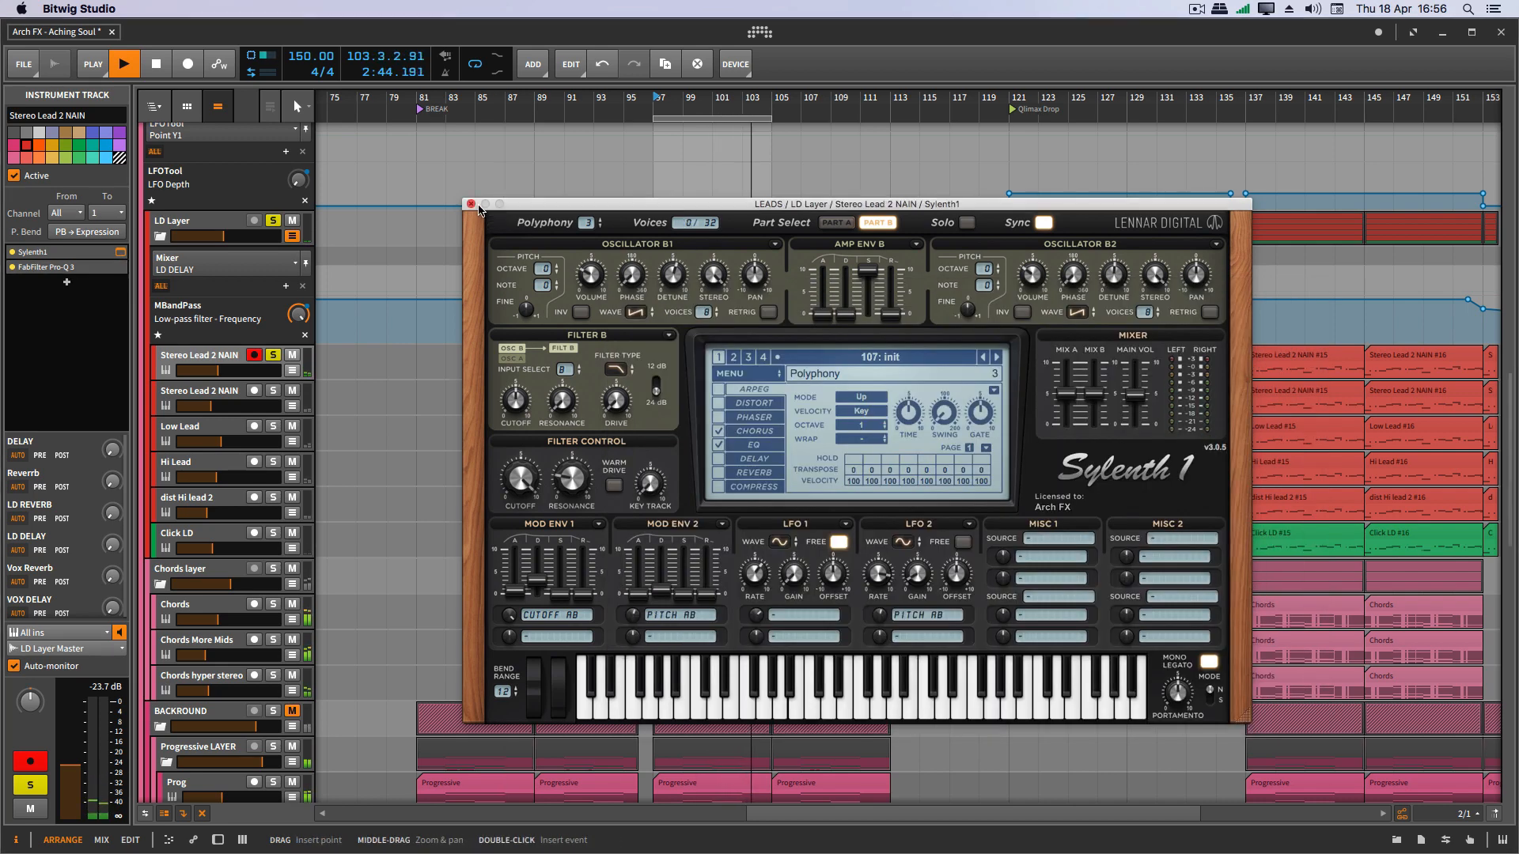
{"action": "left_click", "coordinate": [287, 402]}
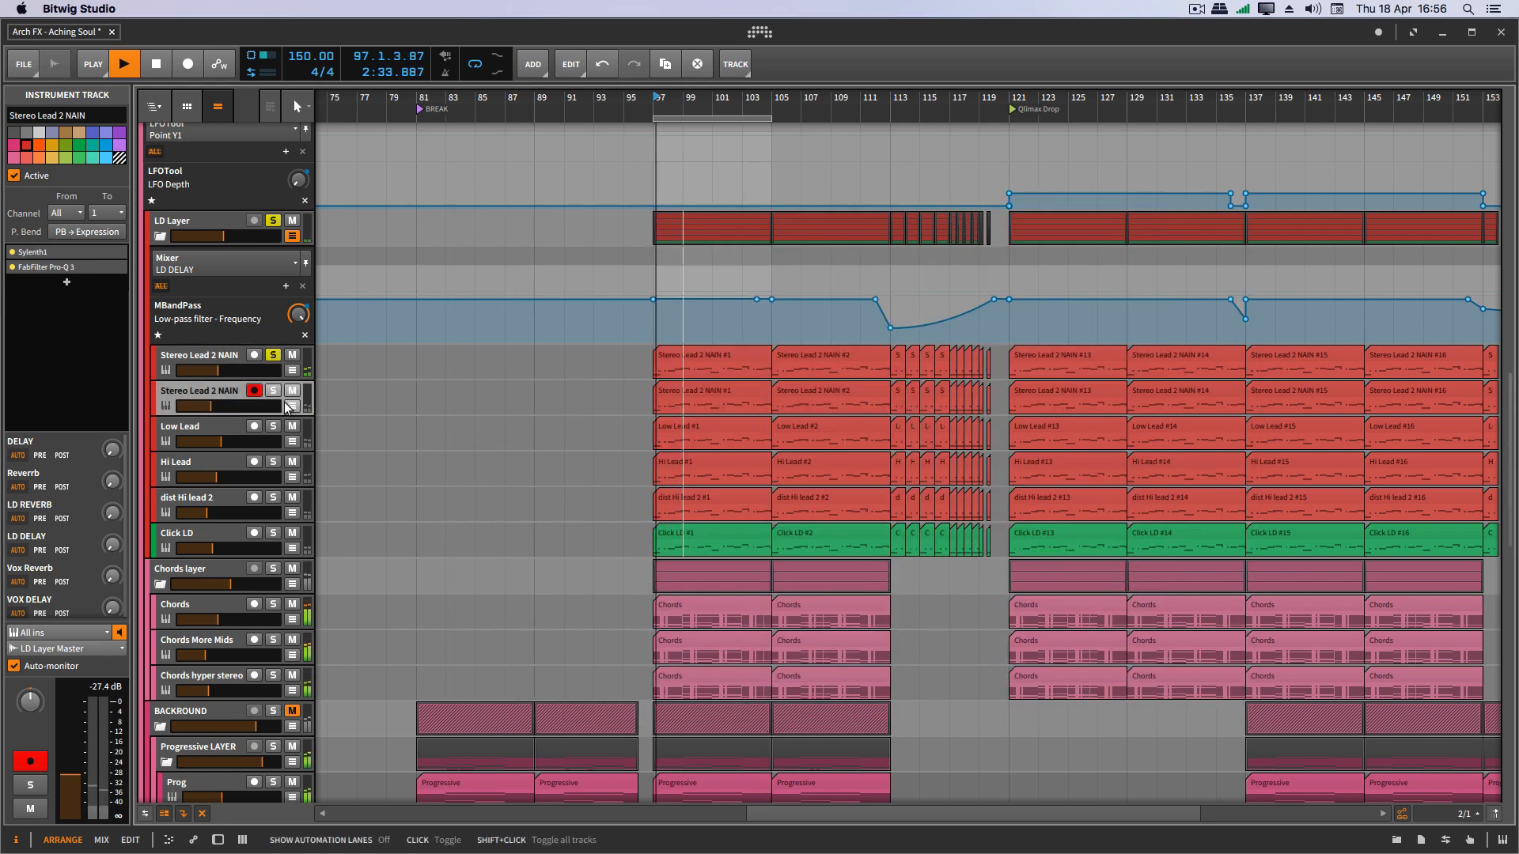
{"action": "left_click", "coordinate": [273, 391]}
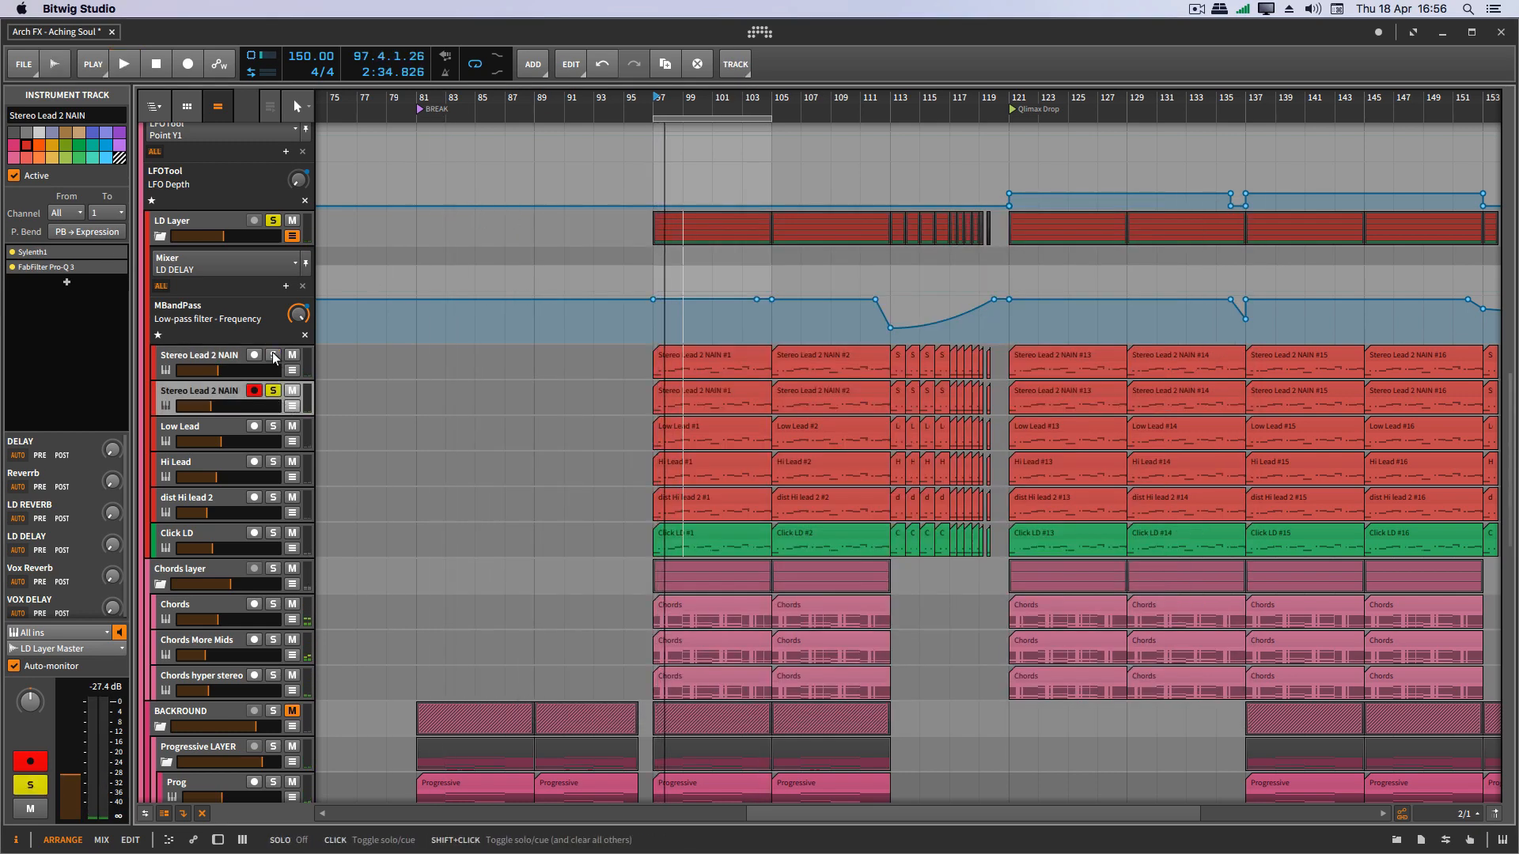
{"action": "key", "text": "space"}
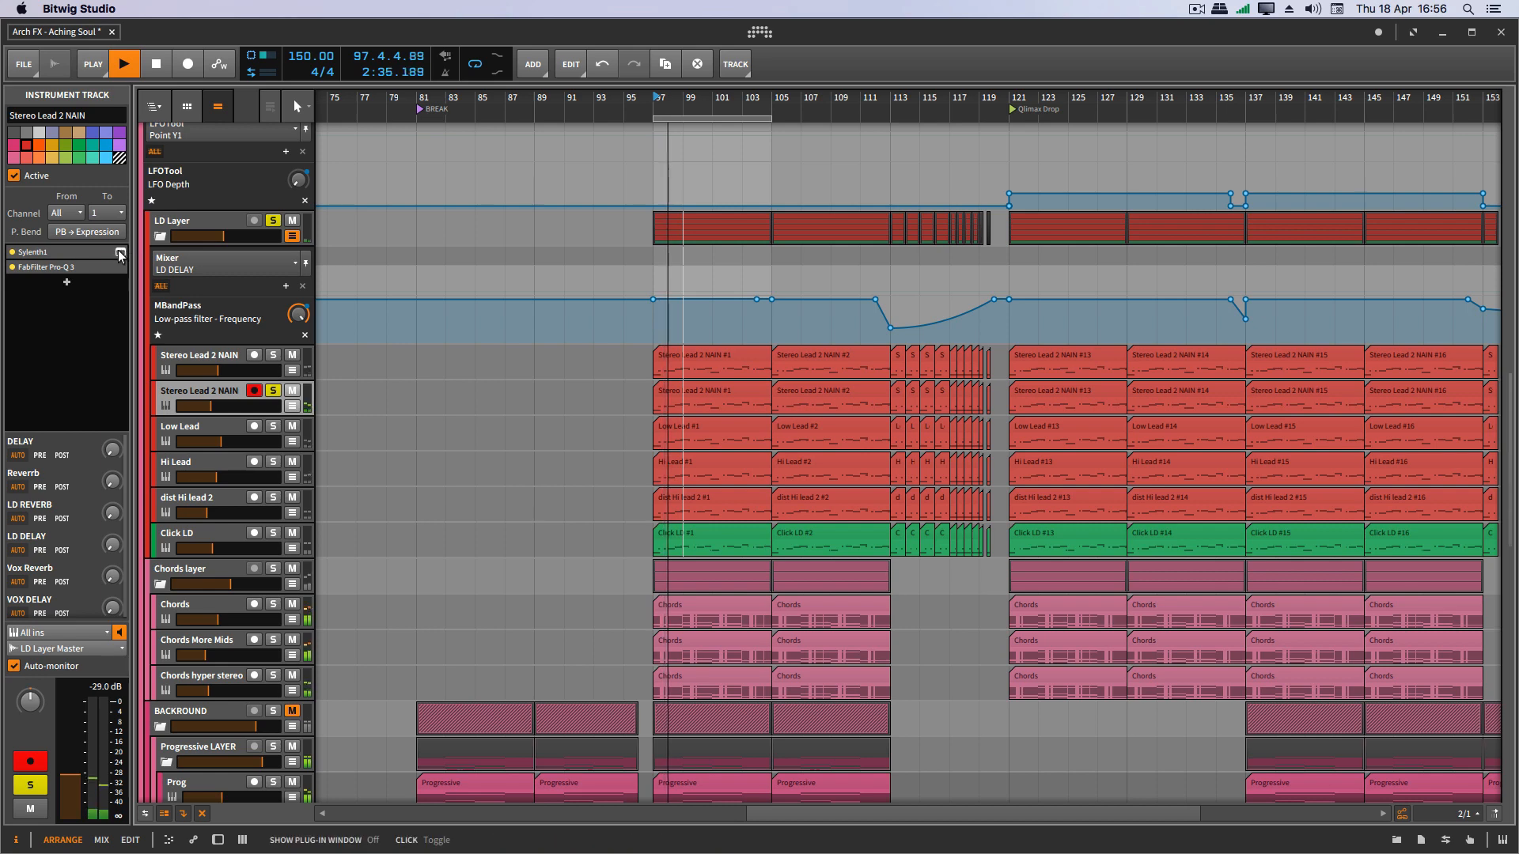
Step: Open the second Stereo Lead 2 NAIN track's Sylenth1 and examine the oscillator settings of Part B and Part A
{"action": "left_click", "coordinate": [120, 253]}
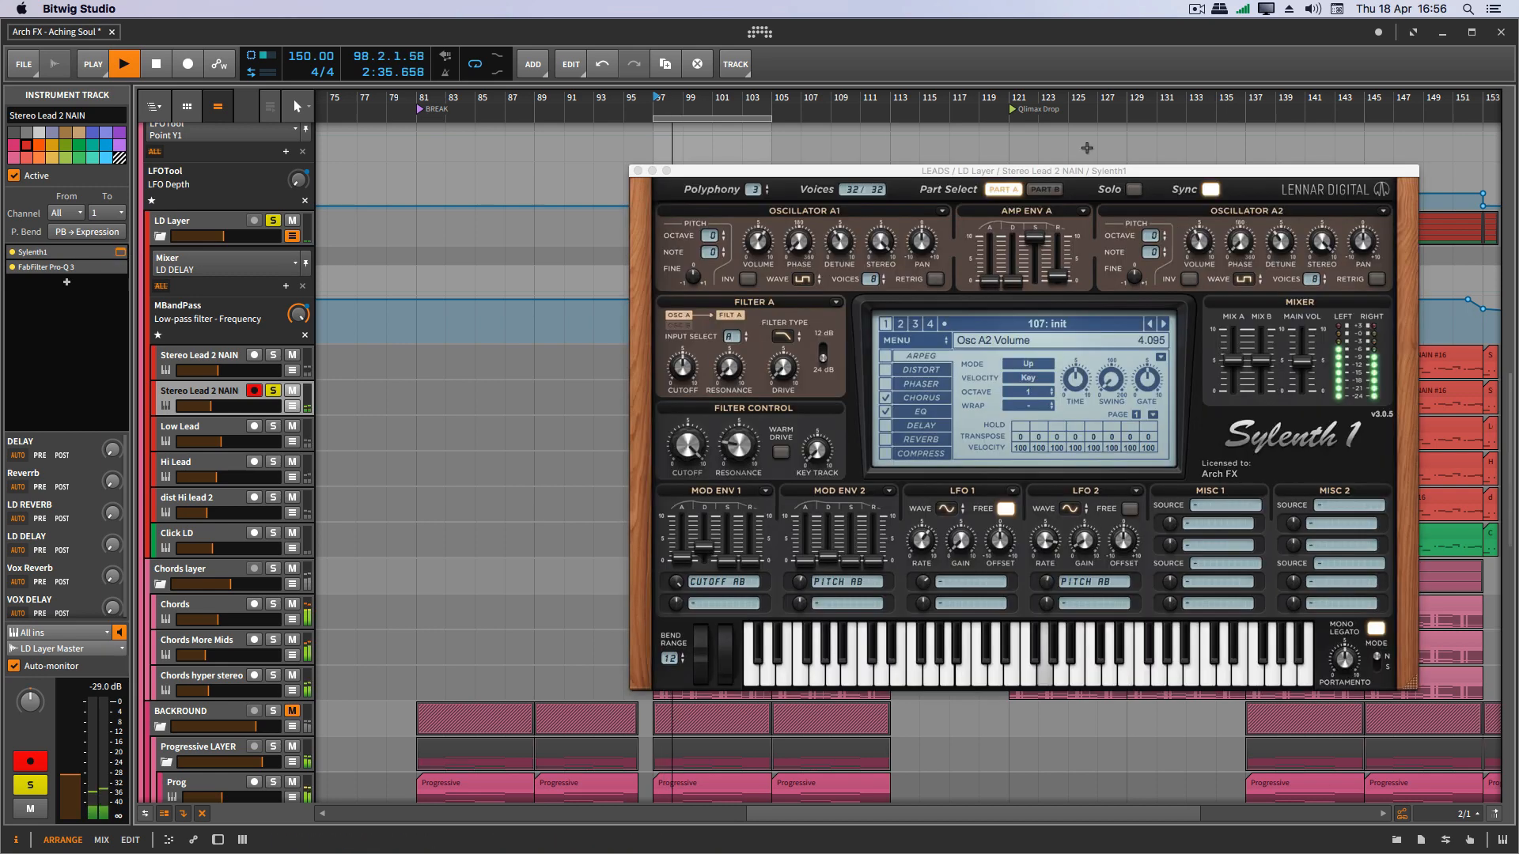
{"action": "left_click", "coordinate": [1042, 190]}
{"action": "left_click", "coordinate": [1014, 191]}
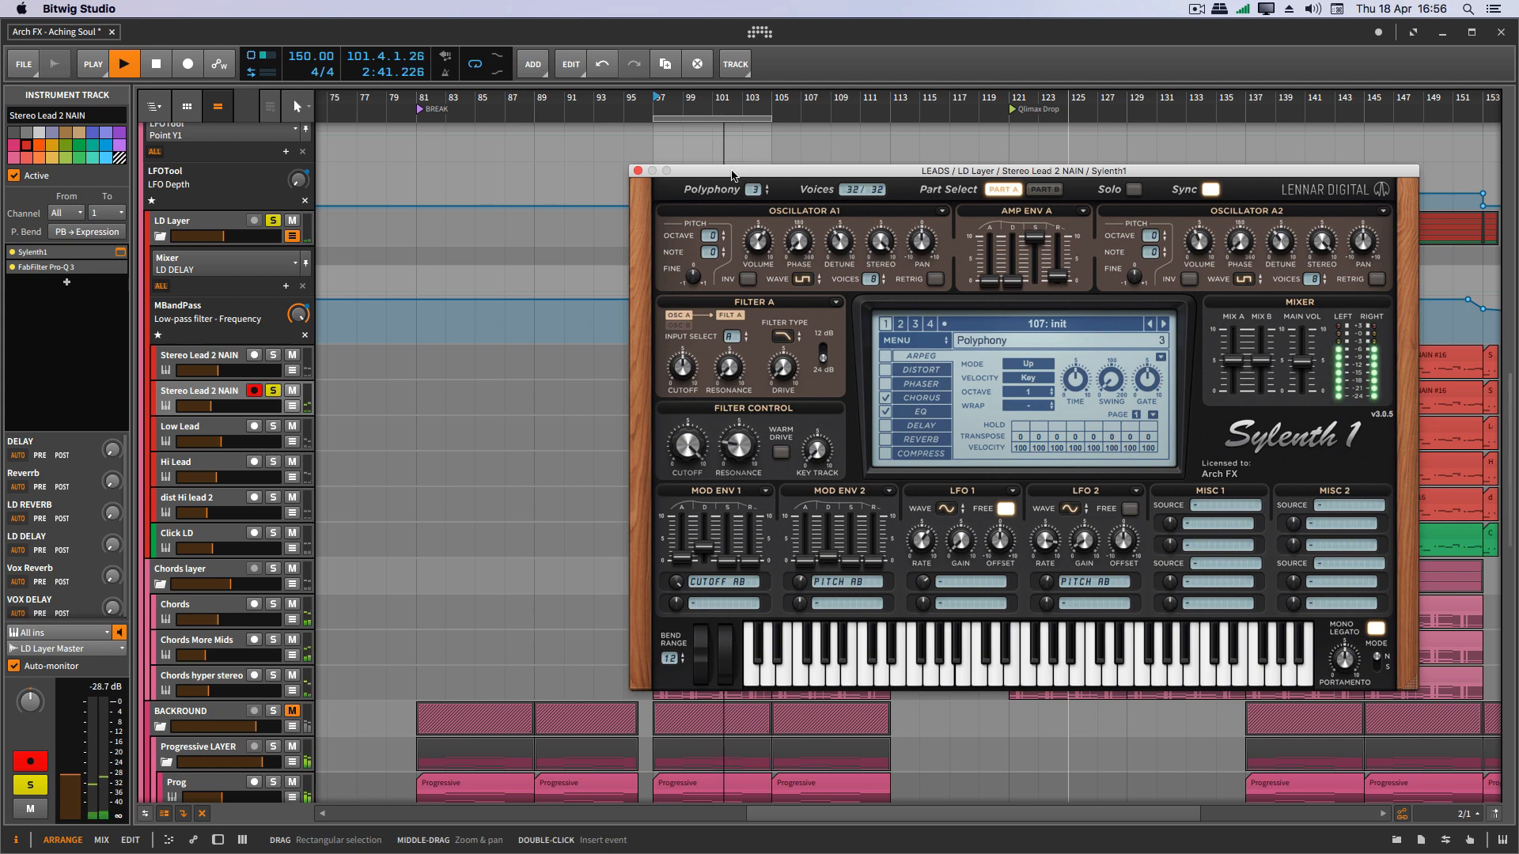
{"action": "left_click_drag", "start_coordinate": [731, 173], "coordinate": [744, 177]}
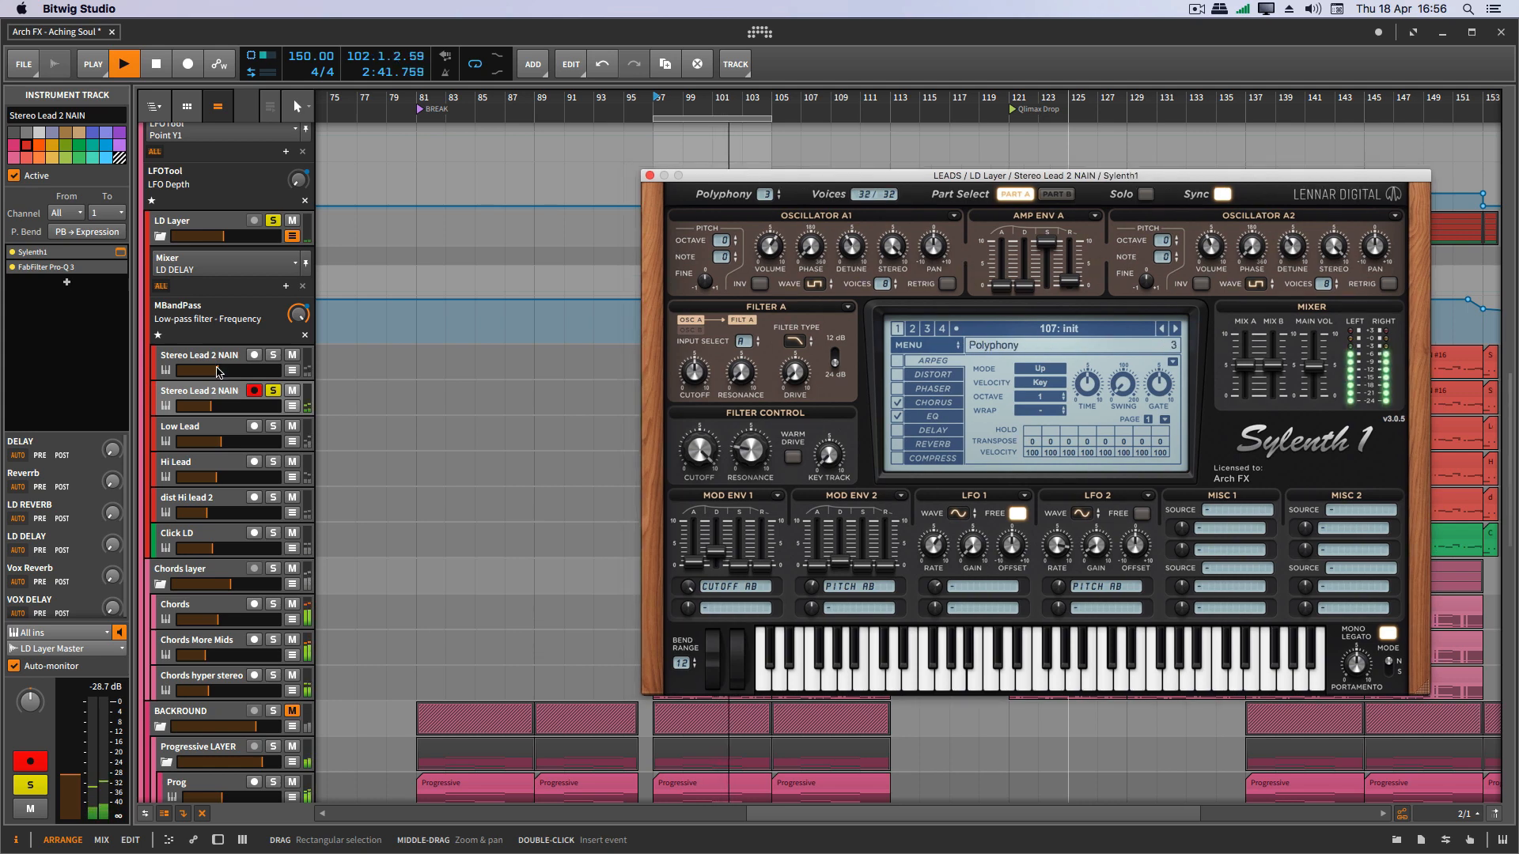
Step: Examine the second stereo lead's FabFilter Pro-Q 3 curve, and close its EQ and synth windows
{"action": "left_click", "coordinate": [124, 271]}
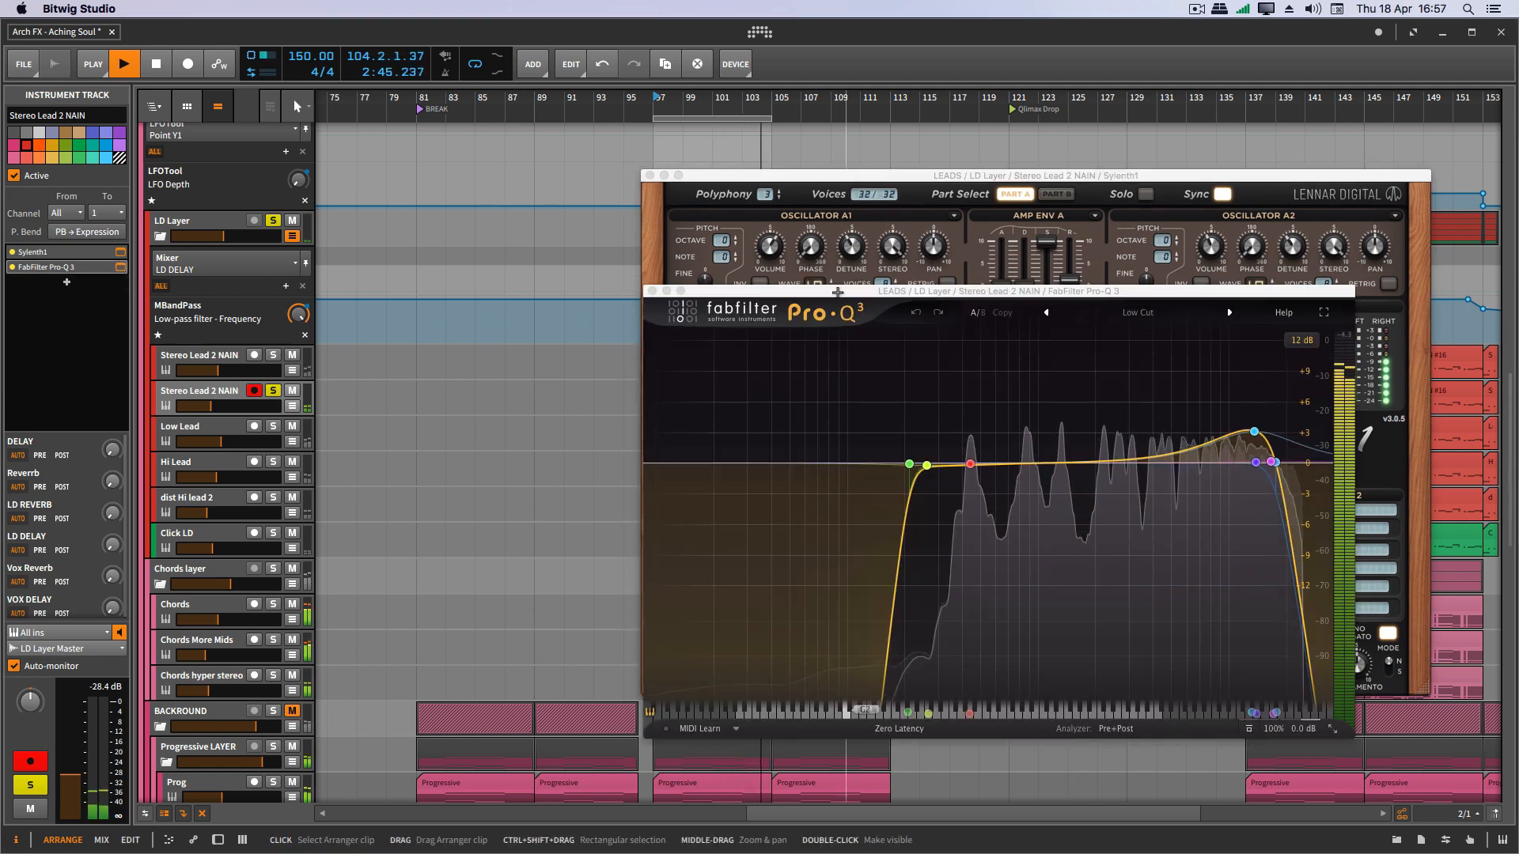
{"action": "left_click", "coordinate": [652, 282]}
{"action": "left_click", "coordinate": [650, 175]}
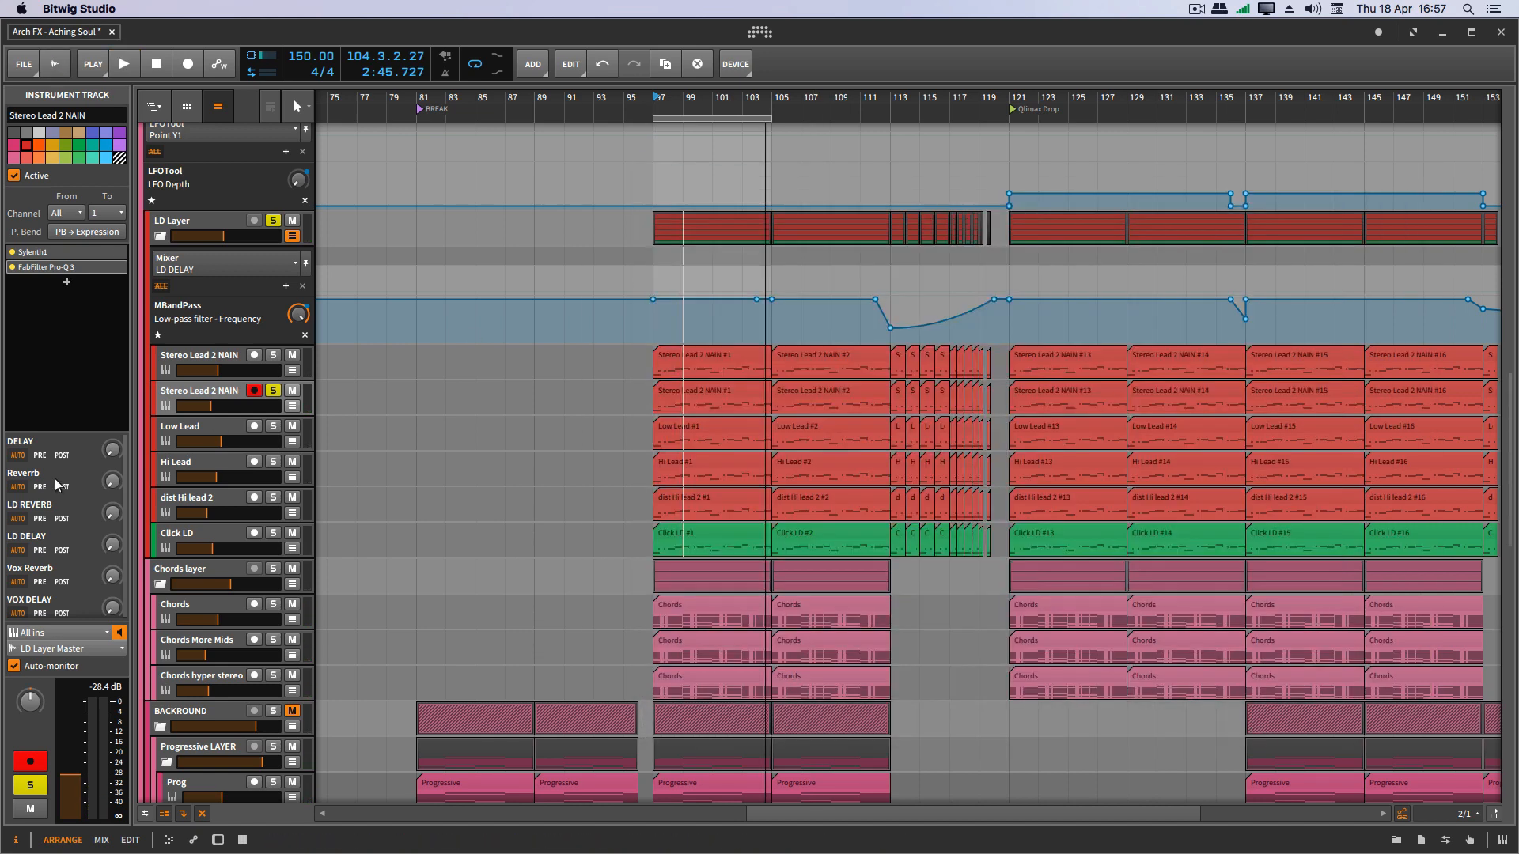
Step: Play the Low Lead track soloed, auditioning it together with the Stereo Lead 2 NAIN tracks and without them
{"action": "left_click", "coordinate": [213, 430]}
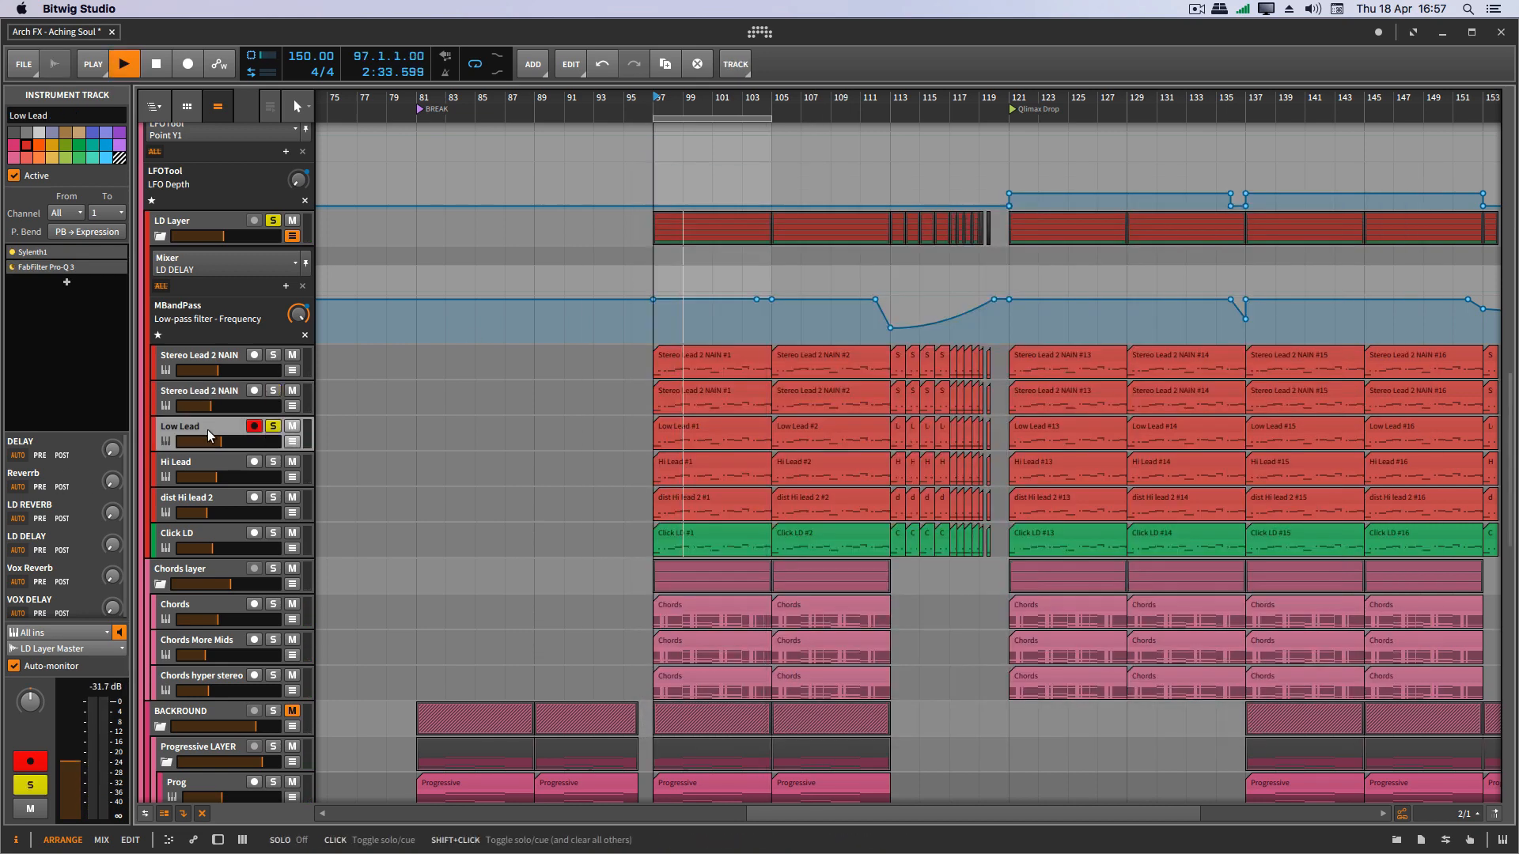
{"action": "left_click", "coordinate": [273, 391]}
{"action": "left_click", "coordinate": [274, 356]}
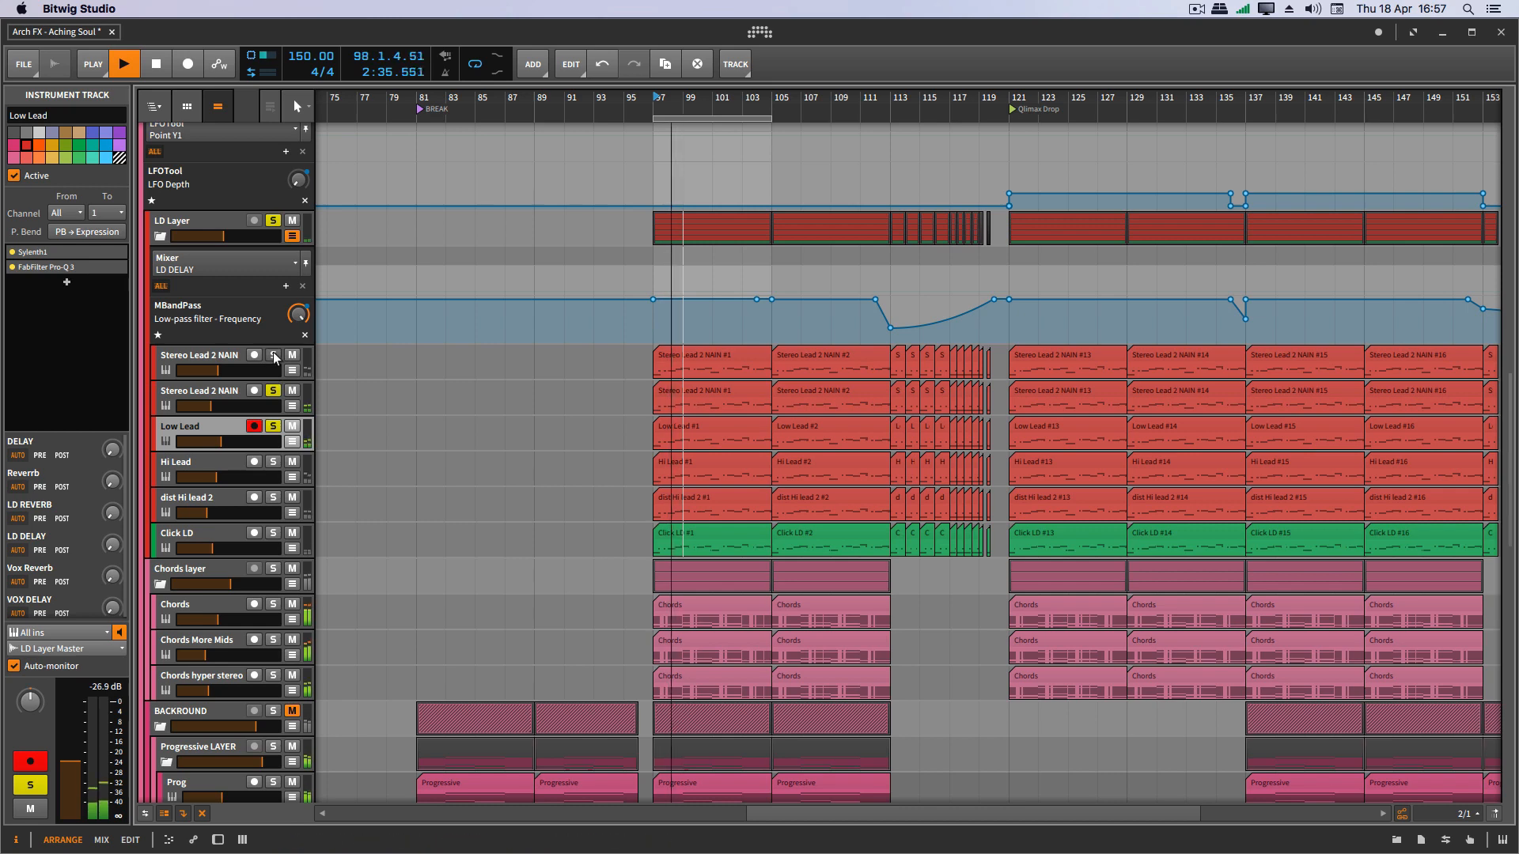
{"action": "left_click", "coordinate": [226, 399]}
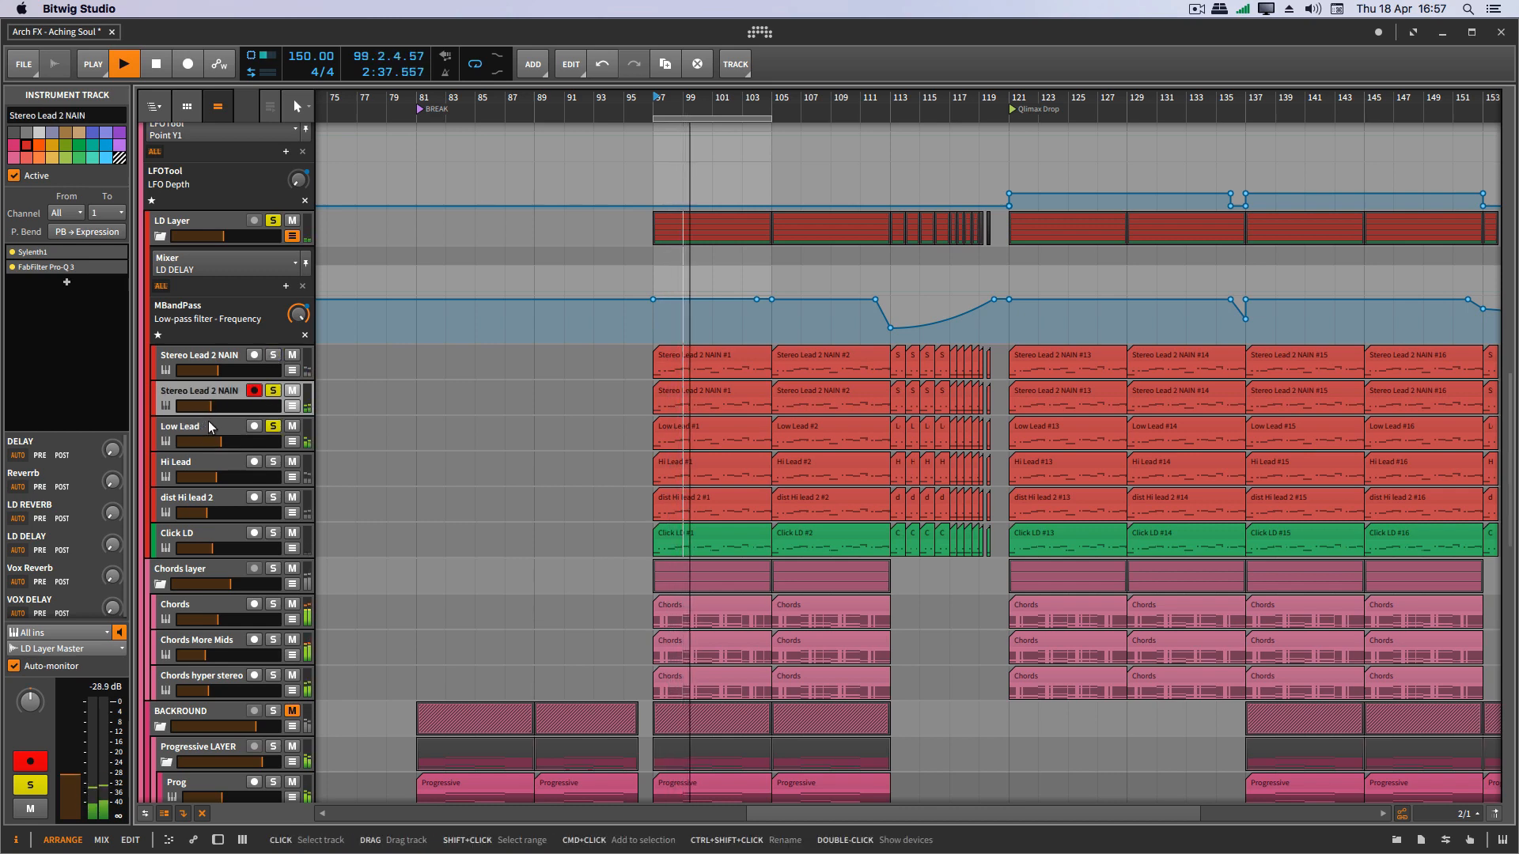
{"action": "left_click", "coordinate": [210, 427]}
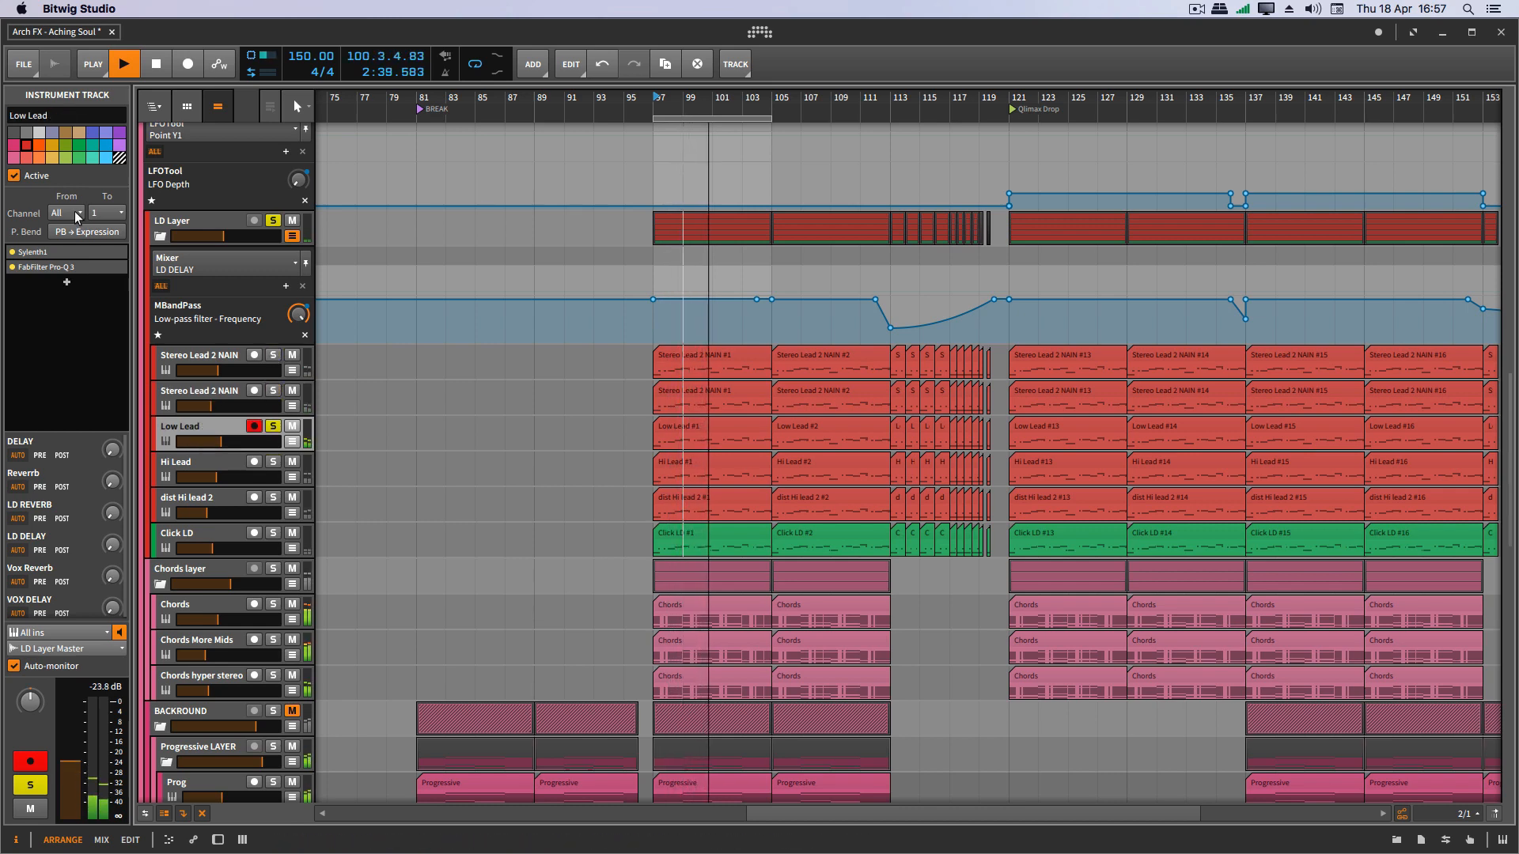
Step: Open the Low Lead's Sylenth1 and FabFilter Pro-Q 3, and nudge the EQ's high cut band to about 4999 Hz
{"action": "left_click", "coordinate": [120, 252]}
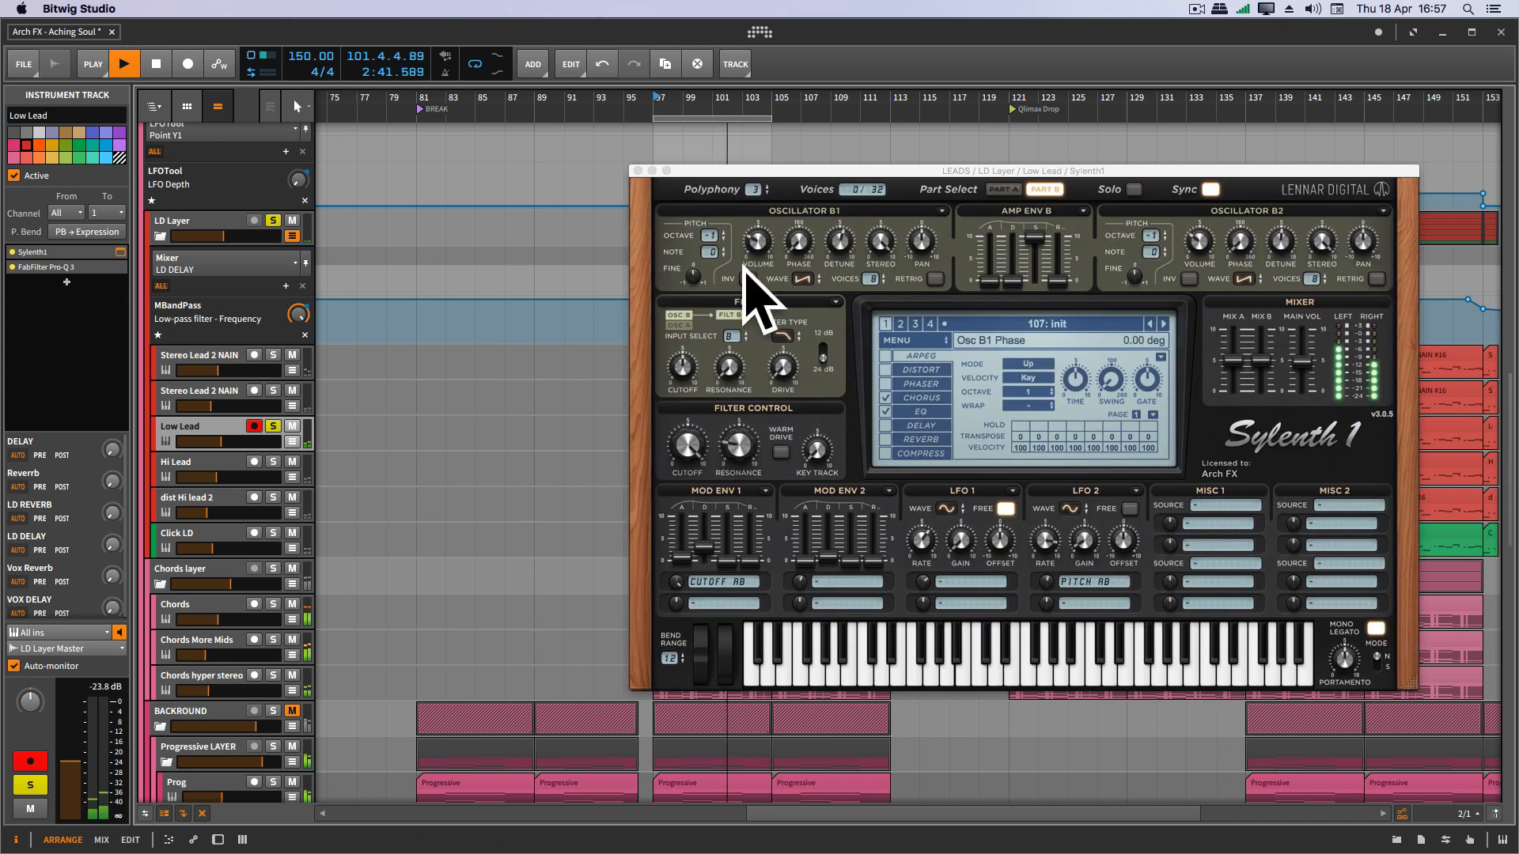
{"action": "left_click", "coordinate": [120, 268]}
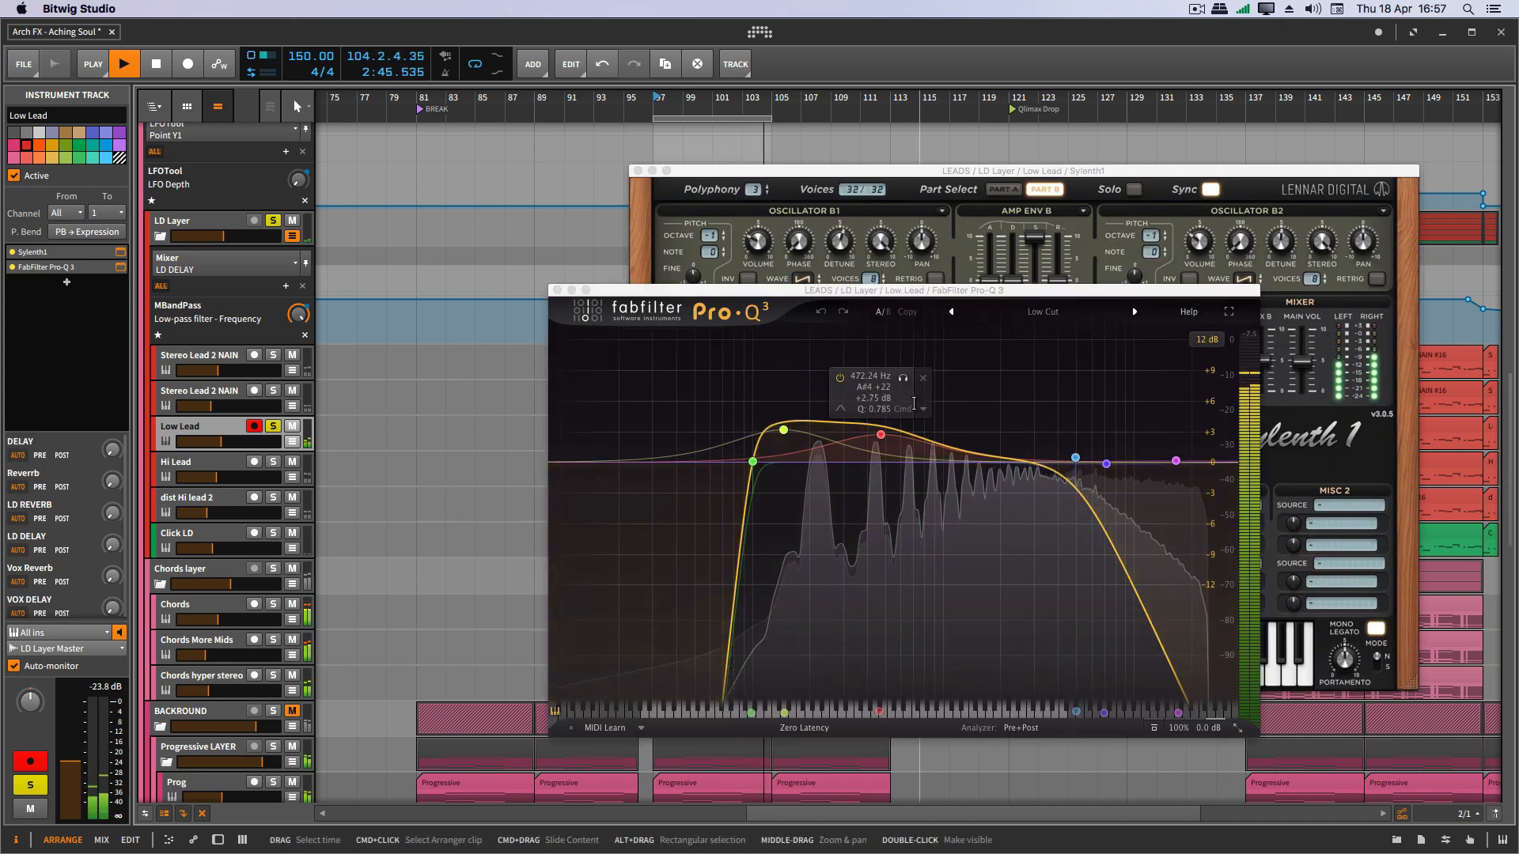
{"action": "left_click", "coordinate": [1075, 458]}
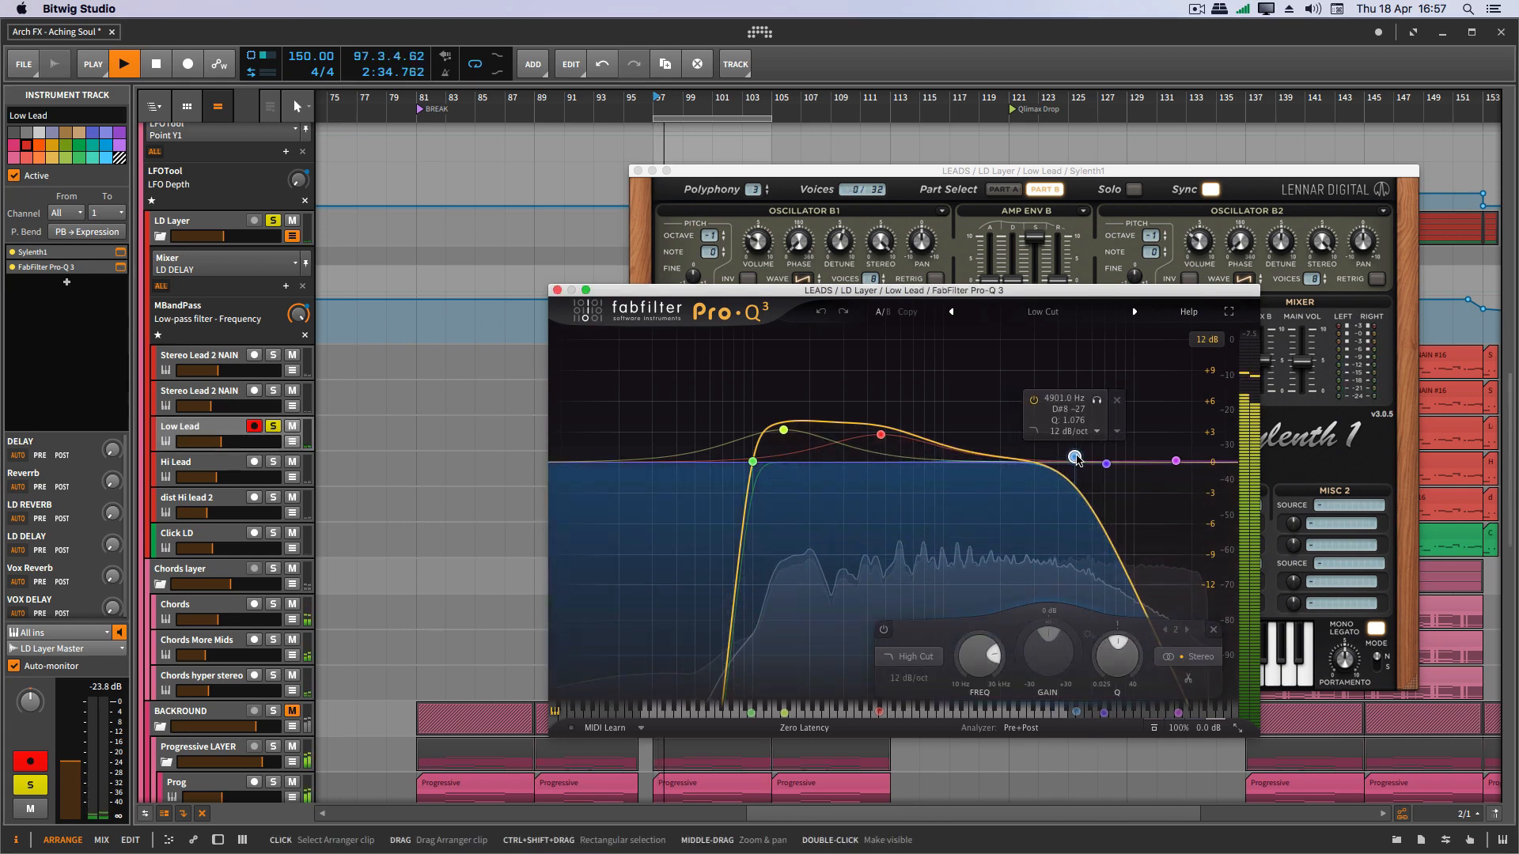
{"action": "left_click_drag", "start_coordinate": [1076, 457], "coordinate": [1076, 458]}
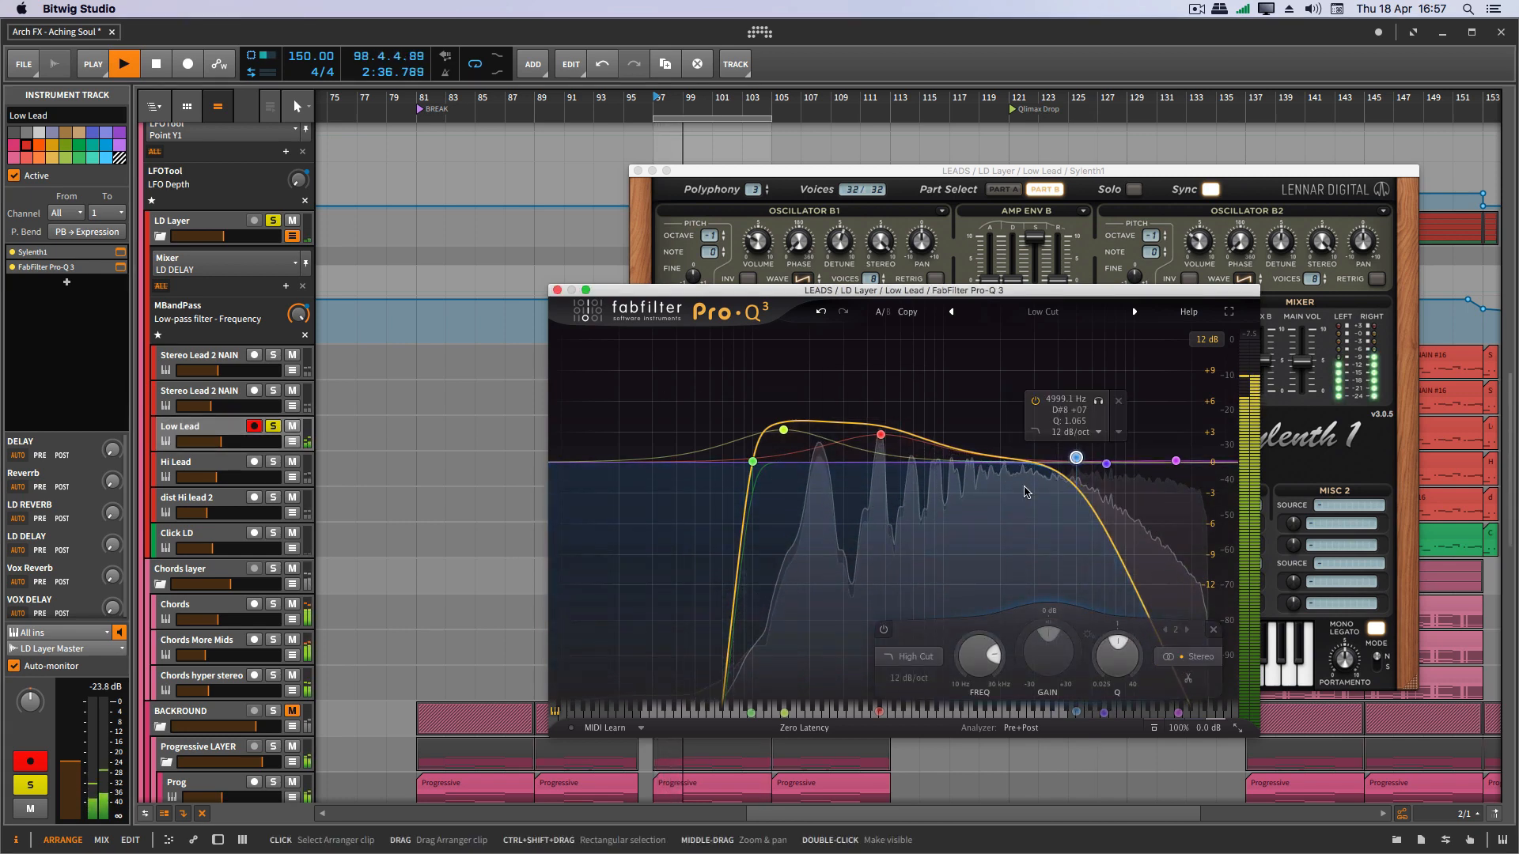
Step: Compare the Low Lead with its FabFilter Pro-Q 3 bypassed and active, and audition it with the Stereo Lead 2 NAIN tracks
{"action": "left_click", "coordinate": [12, 269]}
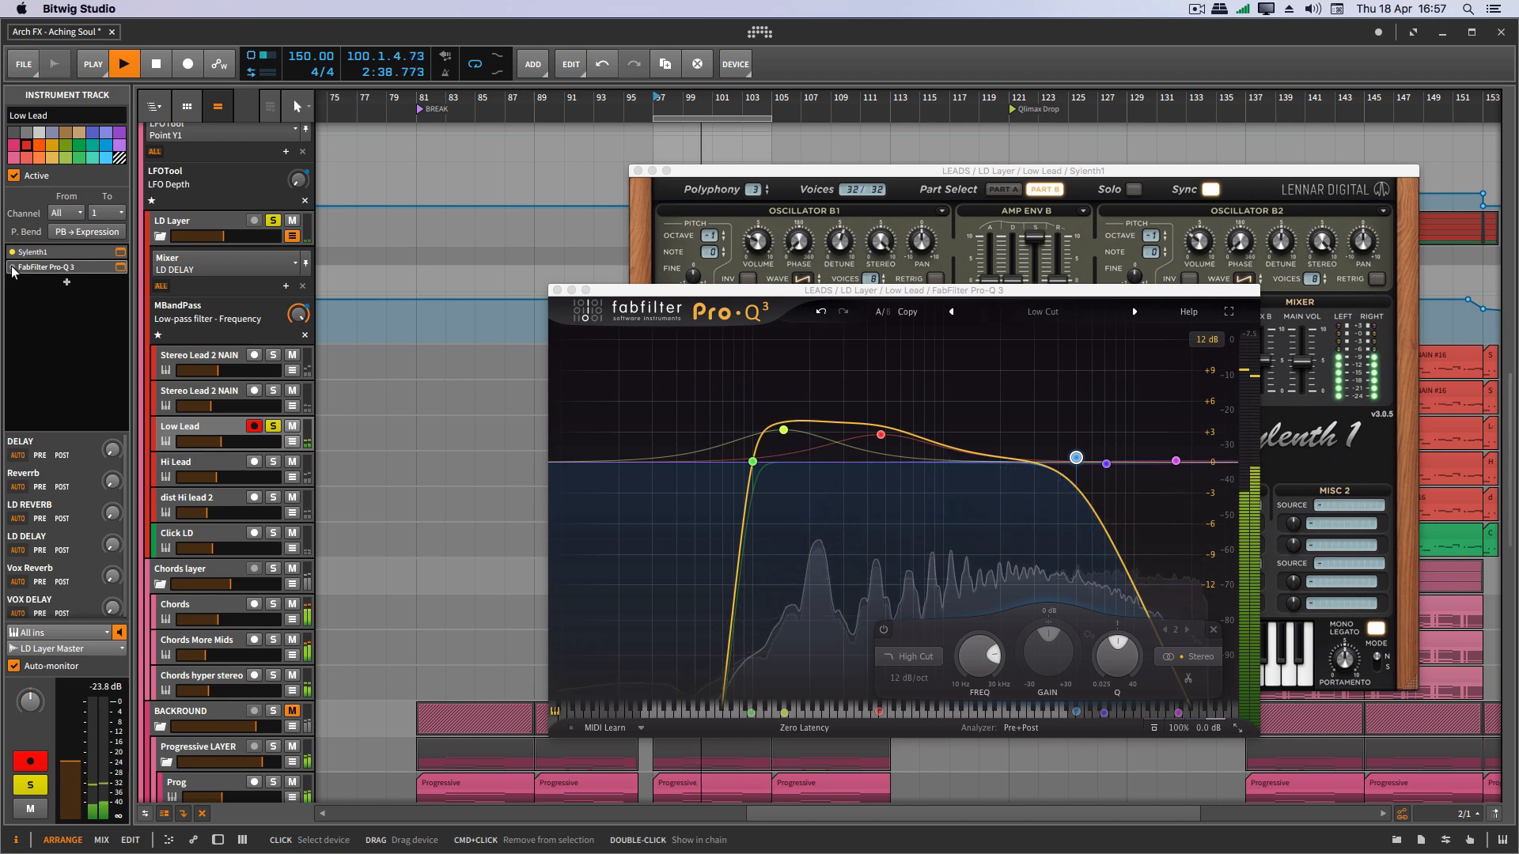
{"action": "left_click", "coordinate": [11, 267]}
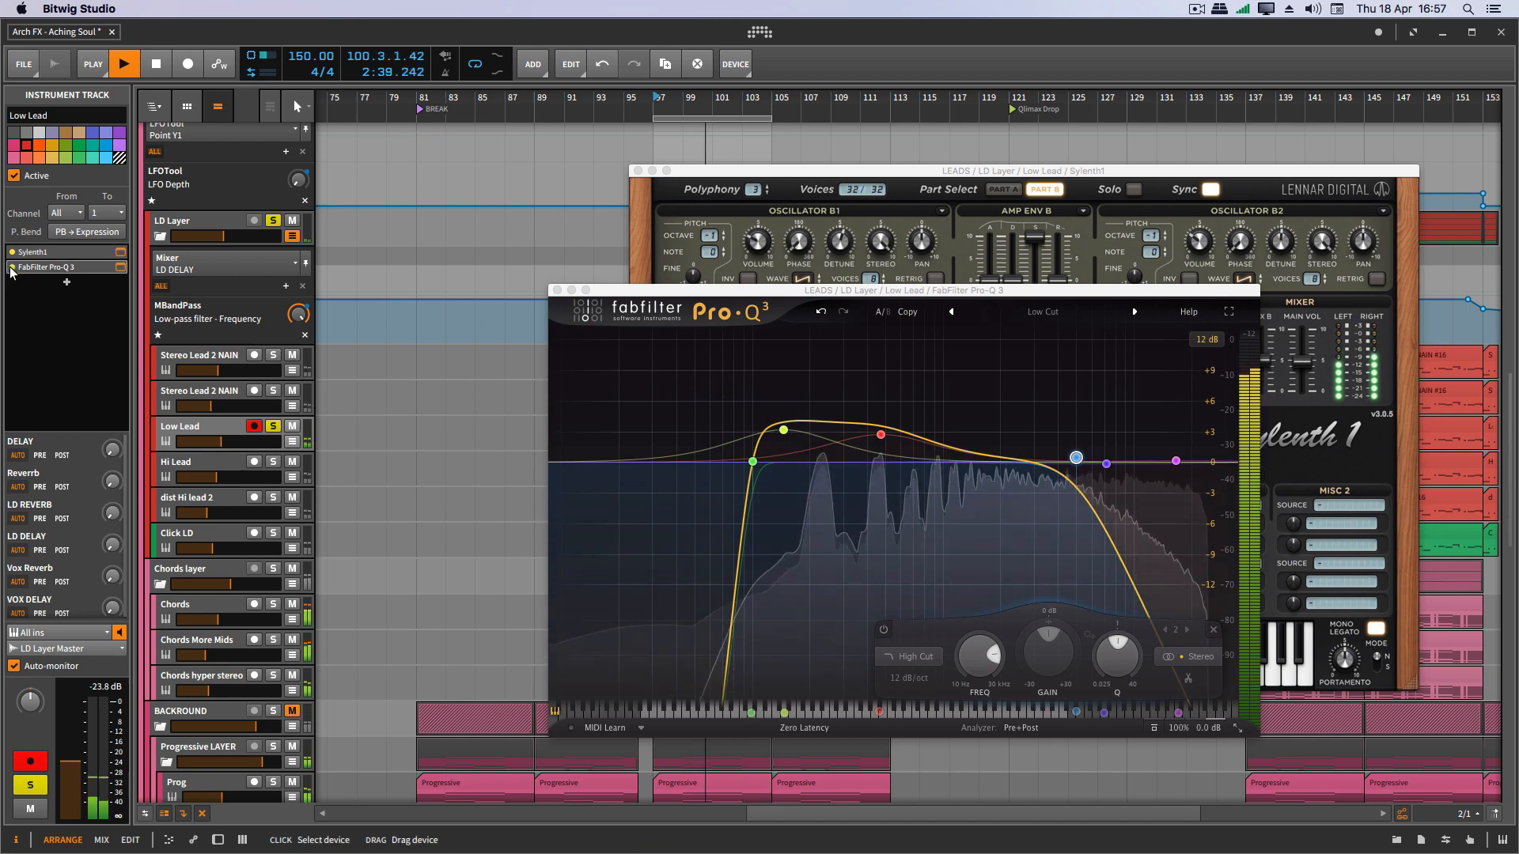
{"action": "left_click", "coordinate": [273, 390]}
{"action": "left_click", "coordinate": [273, 355]}
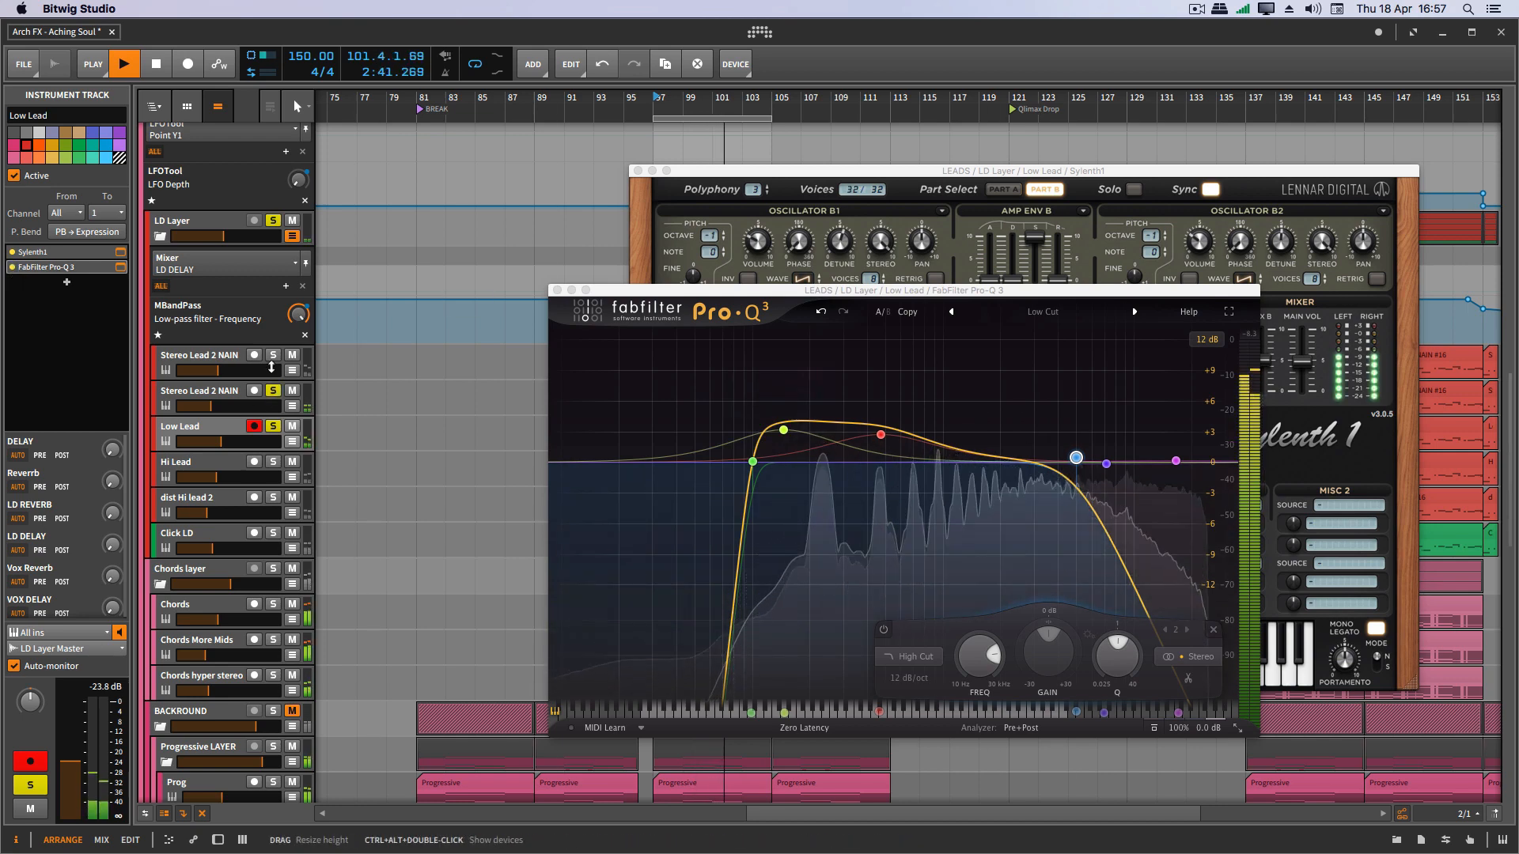
Step: Close the Low Lead's EQ, and play the Hi Lead track as the only soloed lead
{"action": "left_click", "coordinate": [556, 294]}
{"action": "key", "text": "space"}
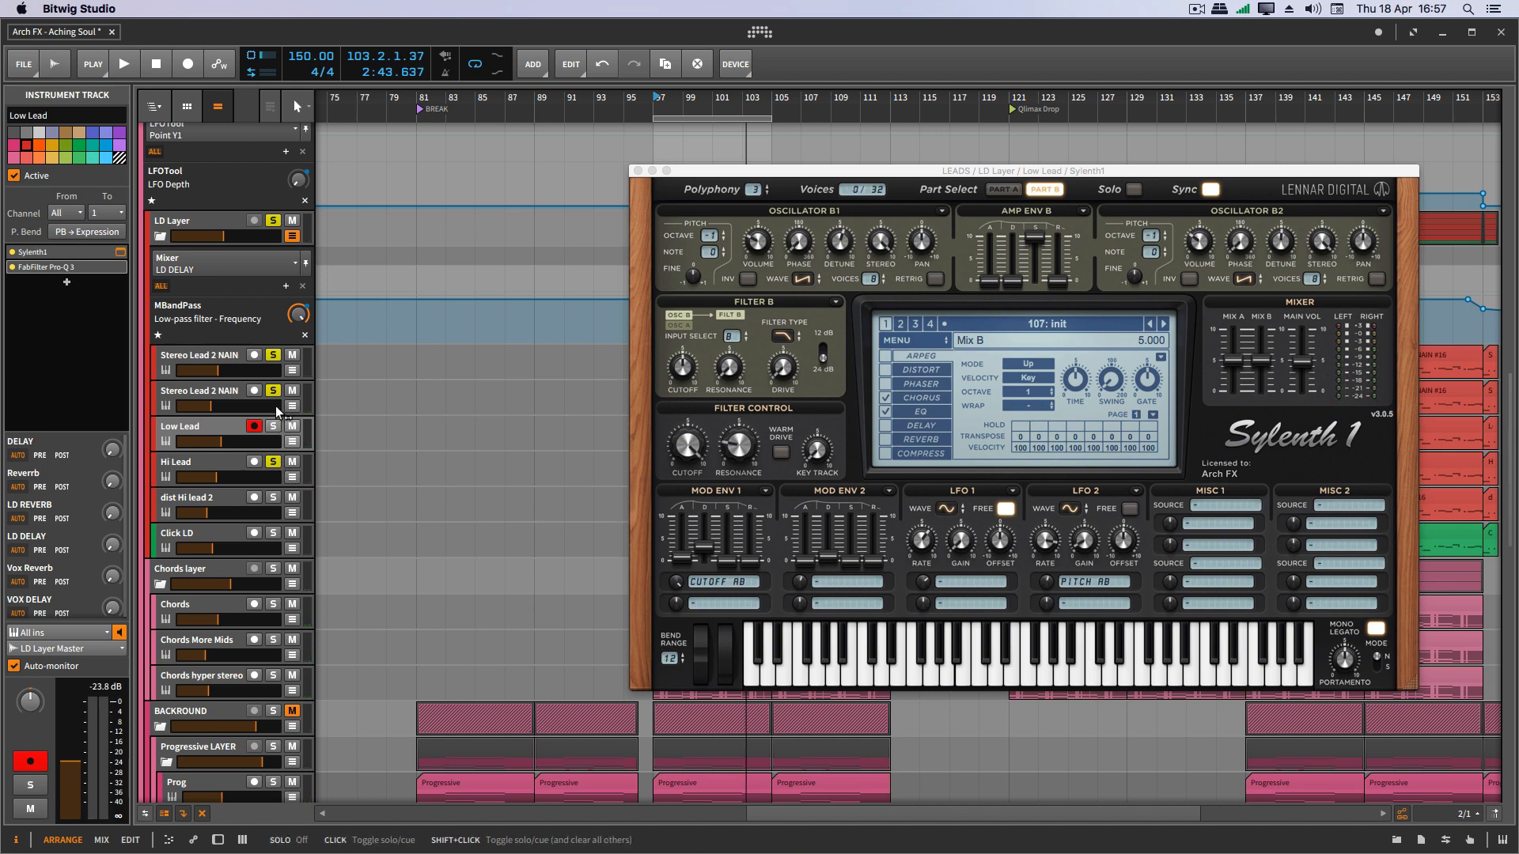
{"action": "left_click", "coordinate": [271, 360]}
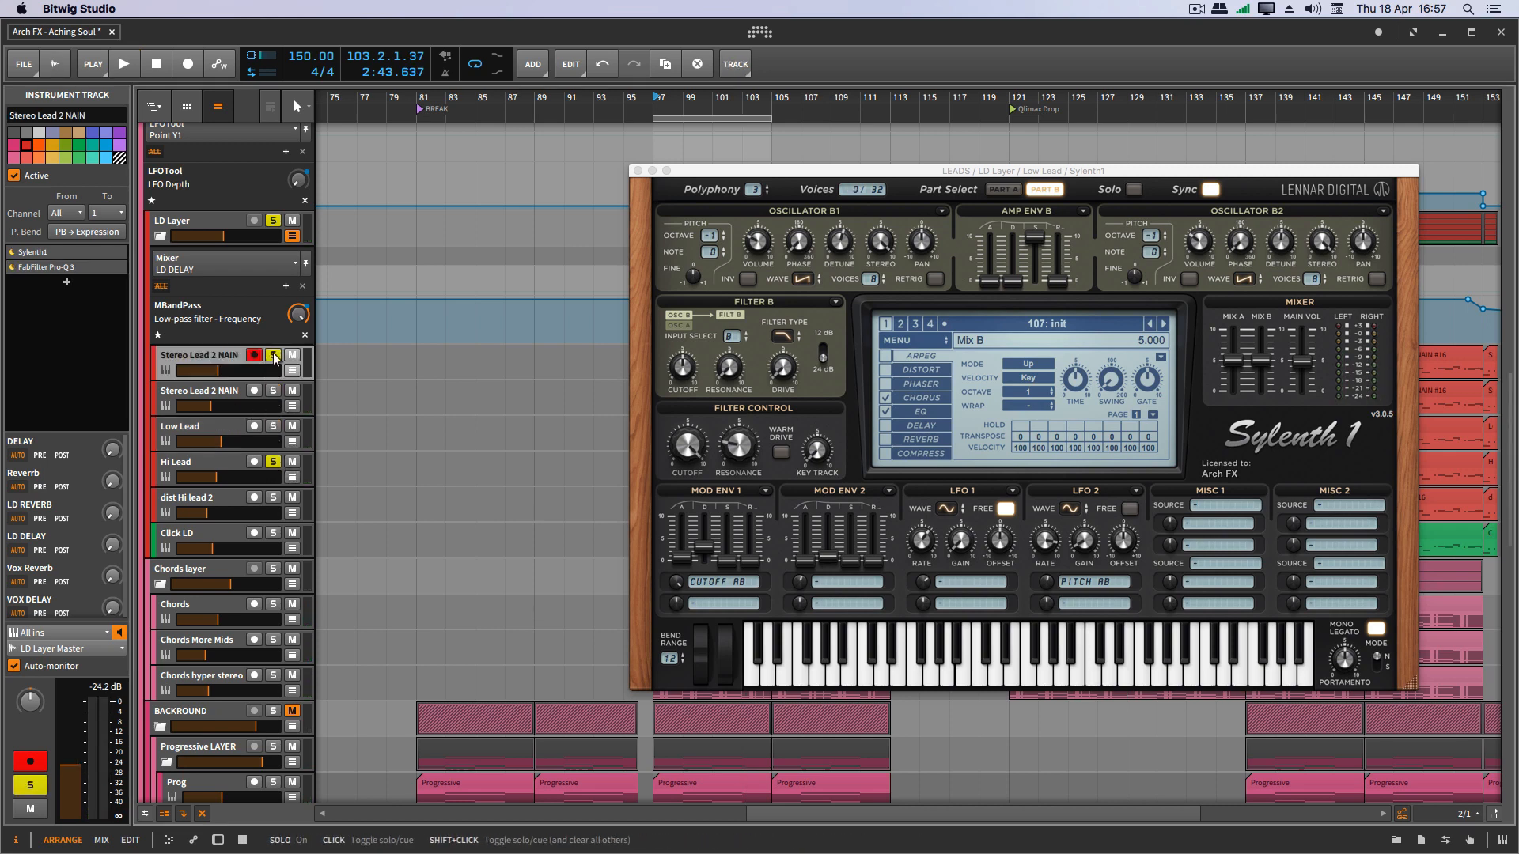
{"action": "left_click", "coordinate": [273, 354]}
{"action": "left_click", "coordinate": [166, 462]}
{"action": "key", "text": "space"}
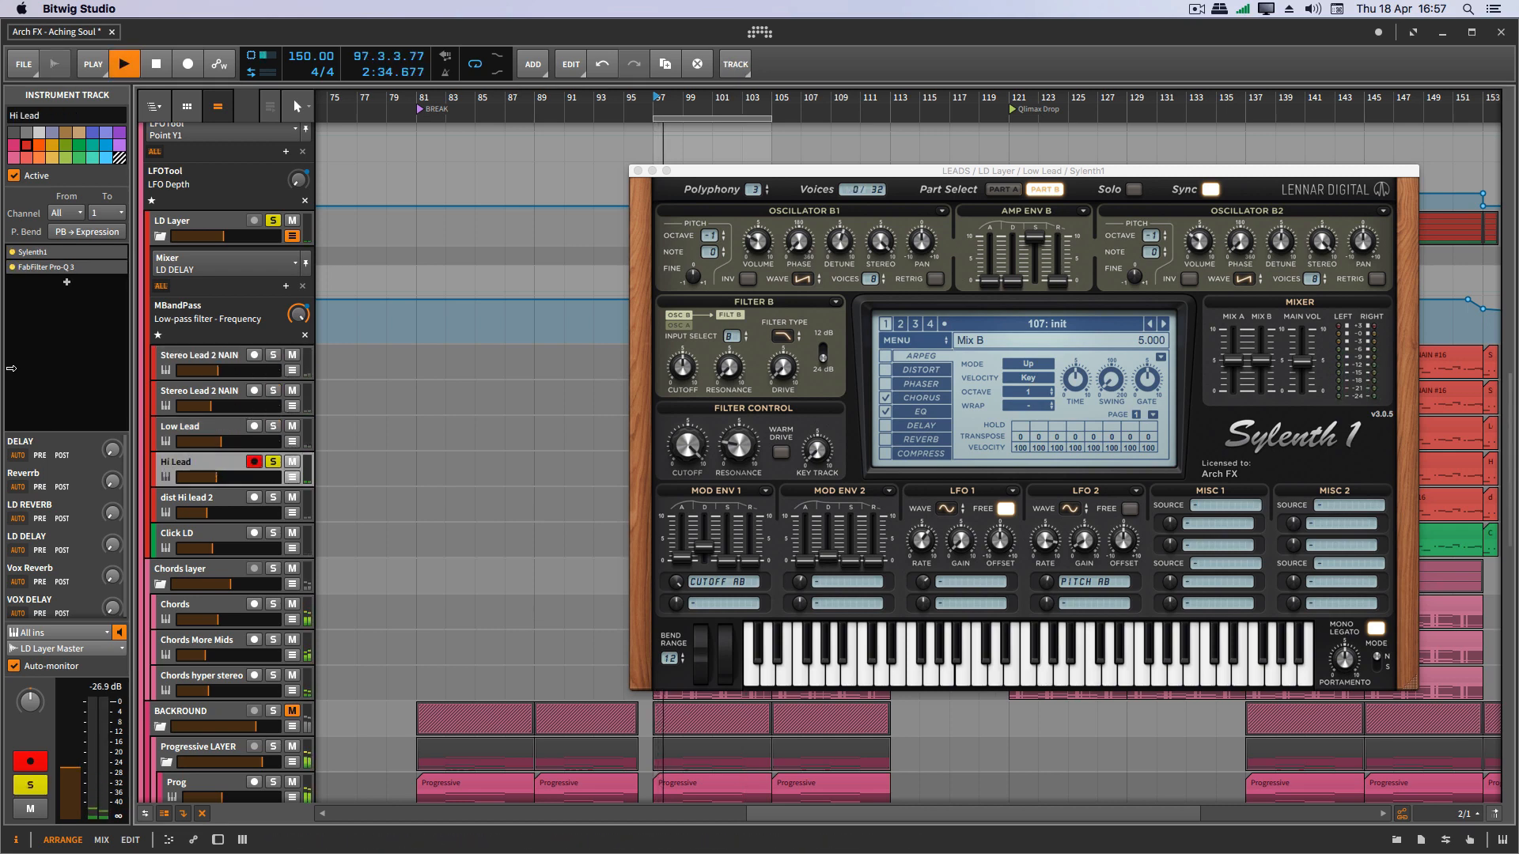
Step: Replace the Low Lead's synth window with the Hi Lead's Sylenth1, and examine its Part A and Part B oscillators
{"action": "left_click", "coordinate": [119, 252]}
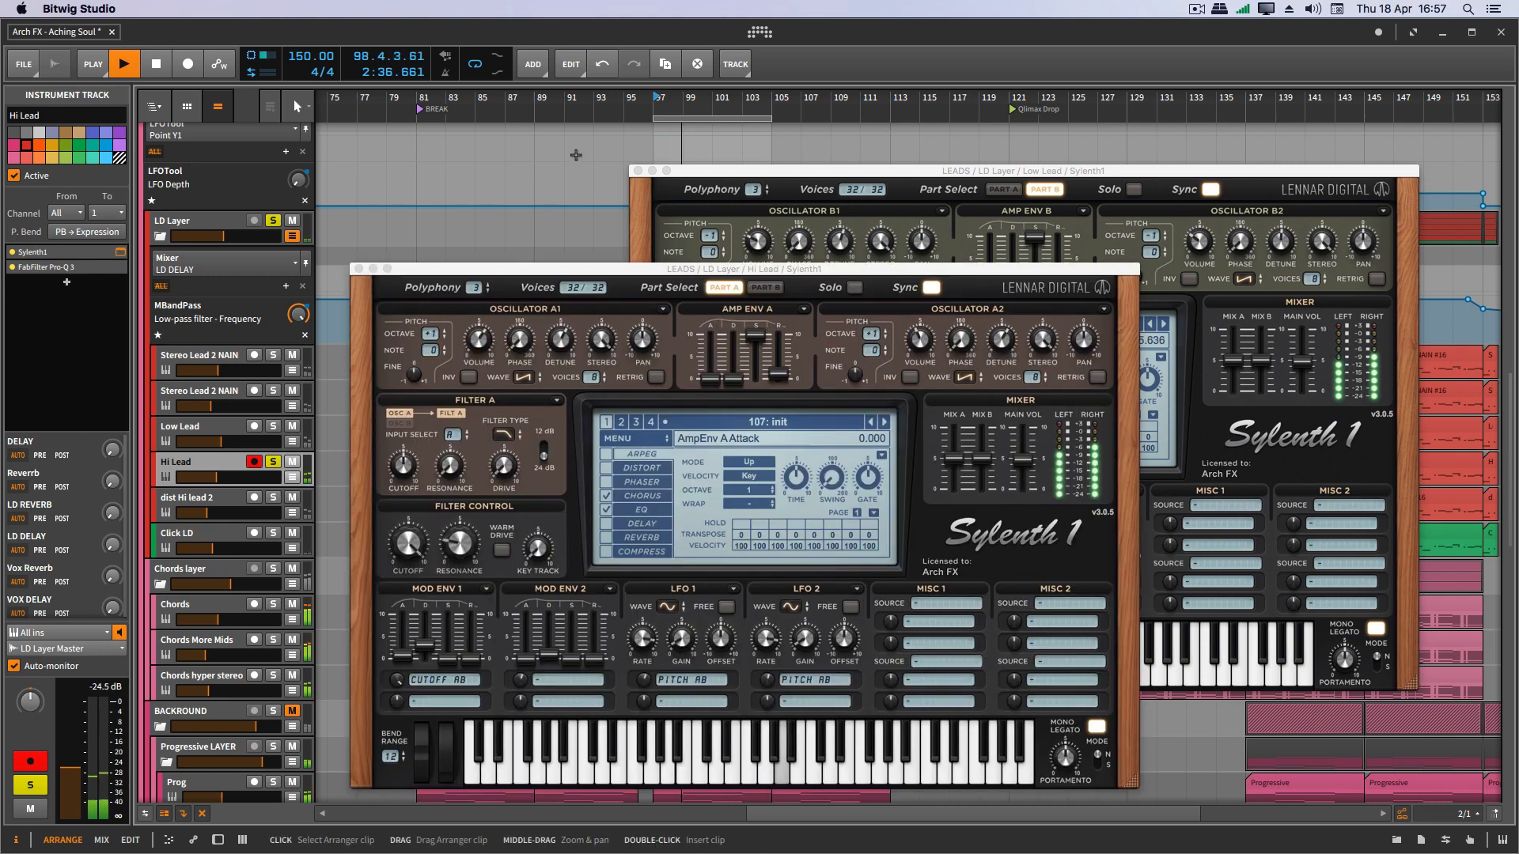
{"action": "left_click", "coordinate": [637, 170]}
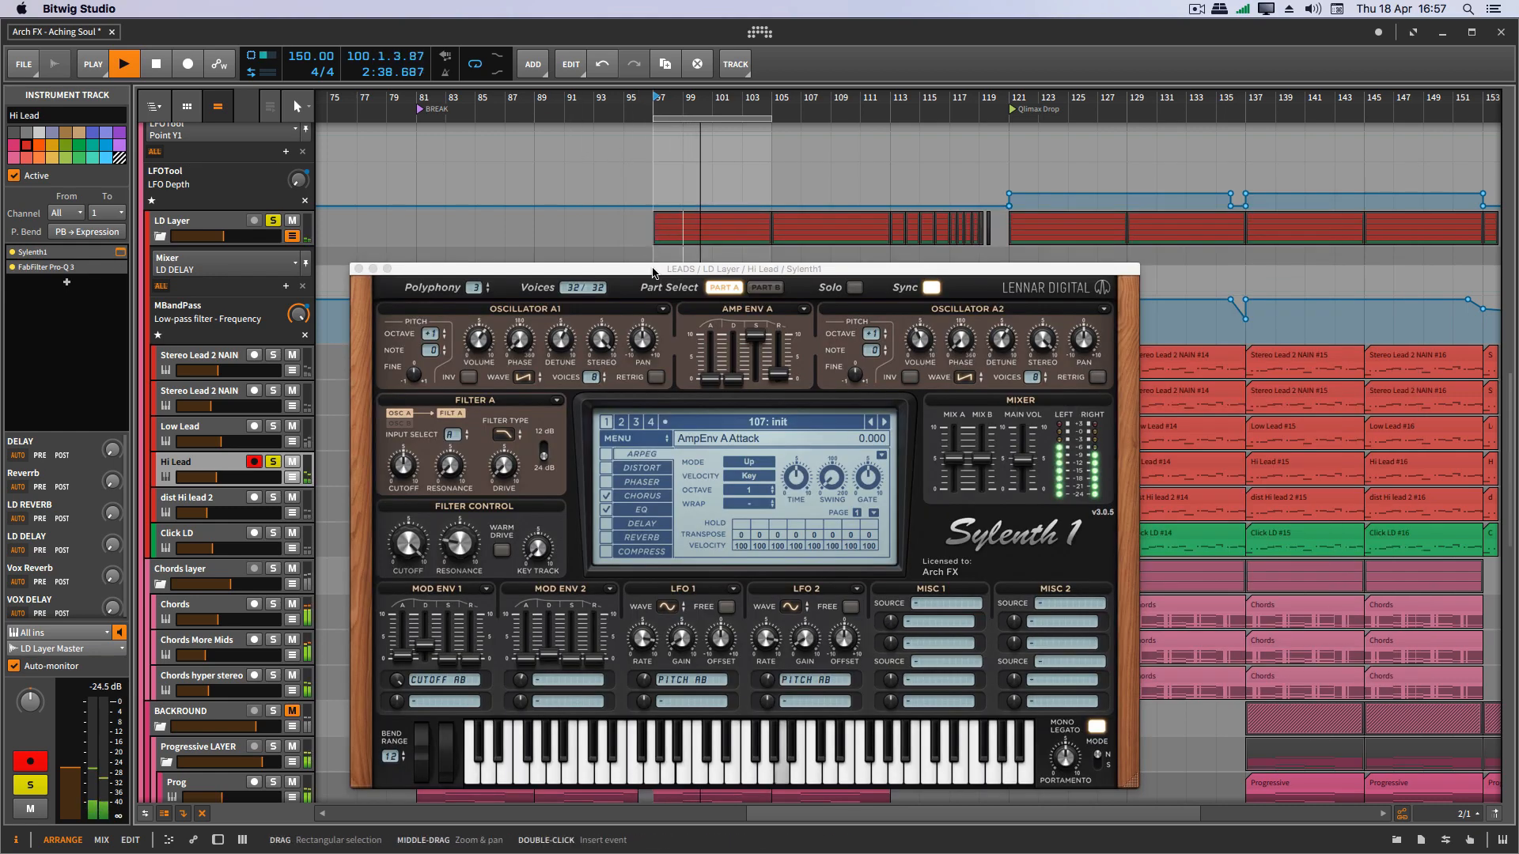
{"action": "left_click_drag", "start_coordinate": [641, 269], "coordinate": [710, 273]}
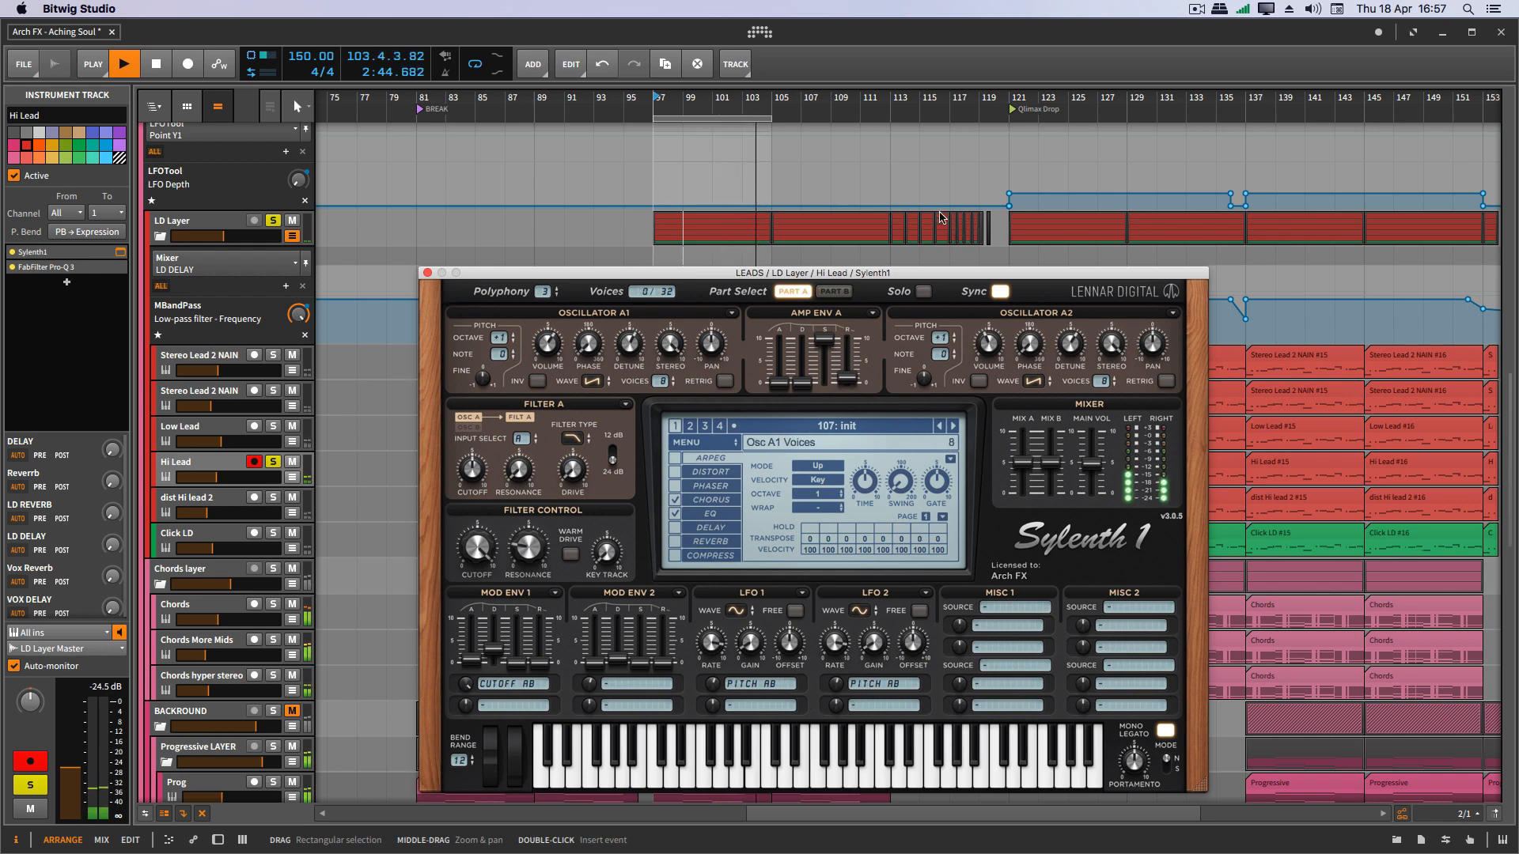
{"action": "left_click", "coordinate": [835, 292]}
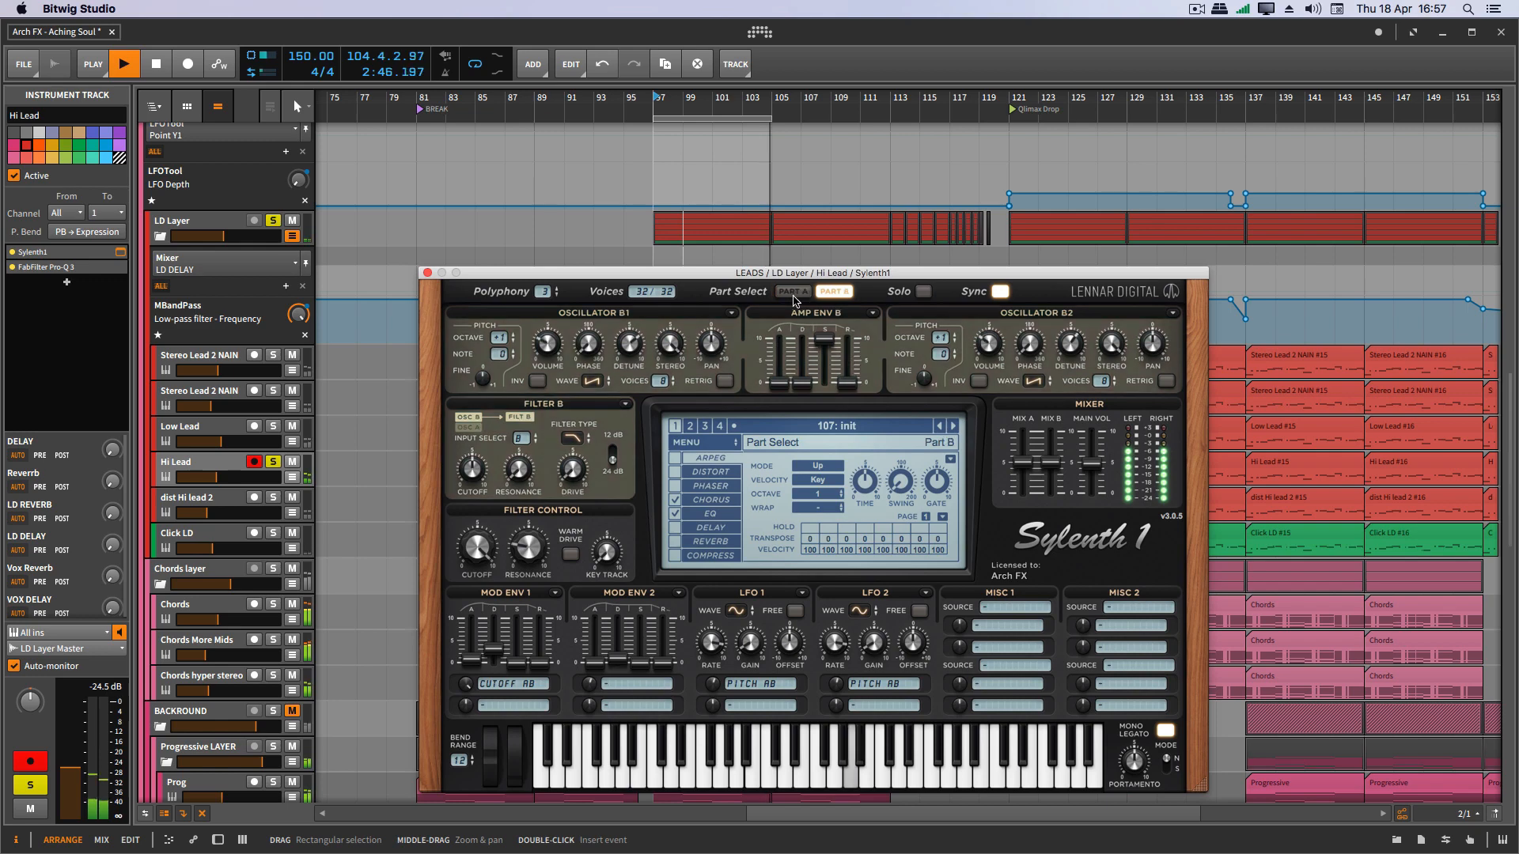
{"action": "left_click", "coordinate": [427, 273]}
Step: Switch the solo from Hi Lead to the dist Hi lead 2 track and play it
{"action": "key", "text": "space"}
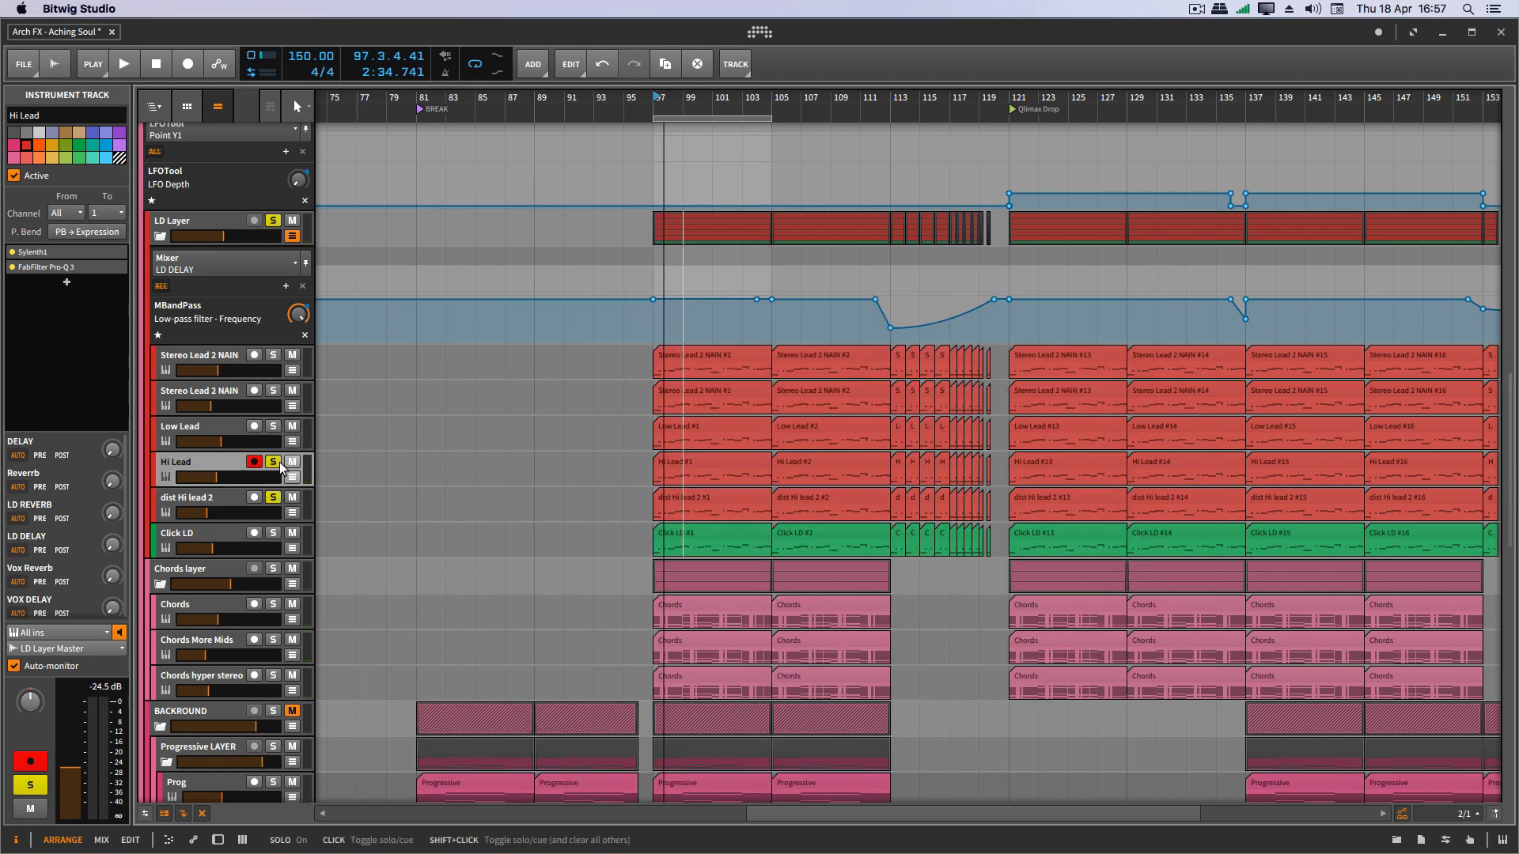
{"action": "left_click", "coordinate": [224, 497]}
{"action": "key", "text": "space"}
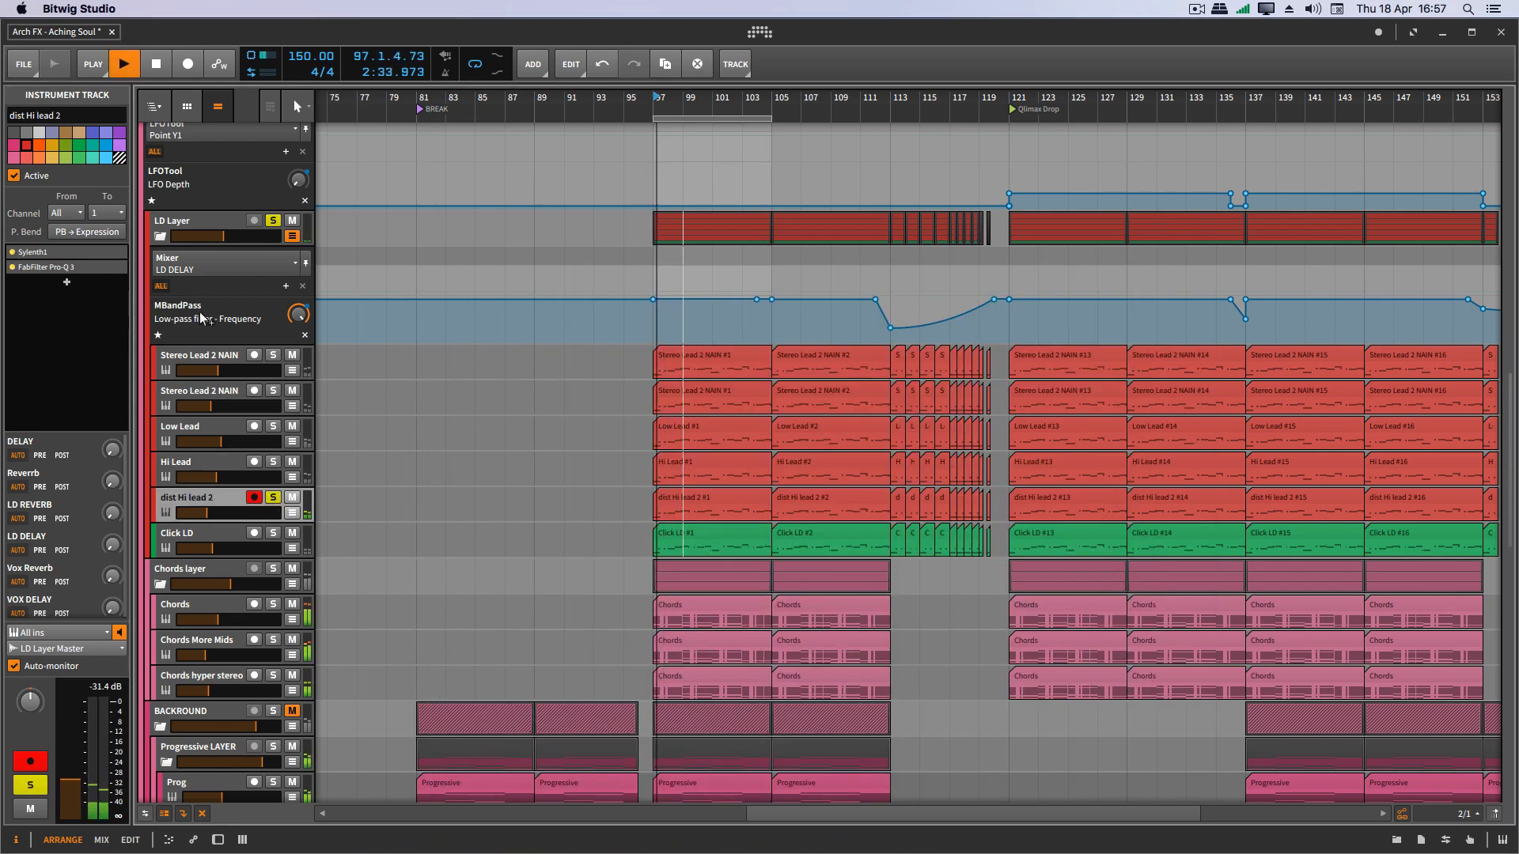
Step: Open the dist Hi lead 2 track's Sylenth1 and FabFilter Pro-Q 3 to examine its synth settings and EQ curve
{"action": "left_click", "coordinate": [120, 253]}
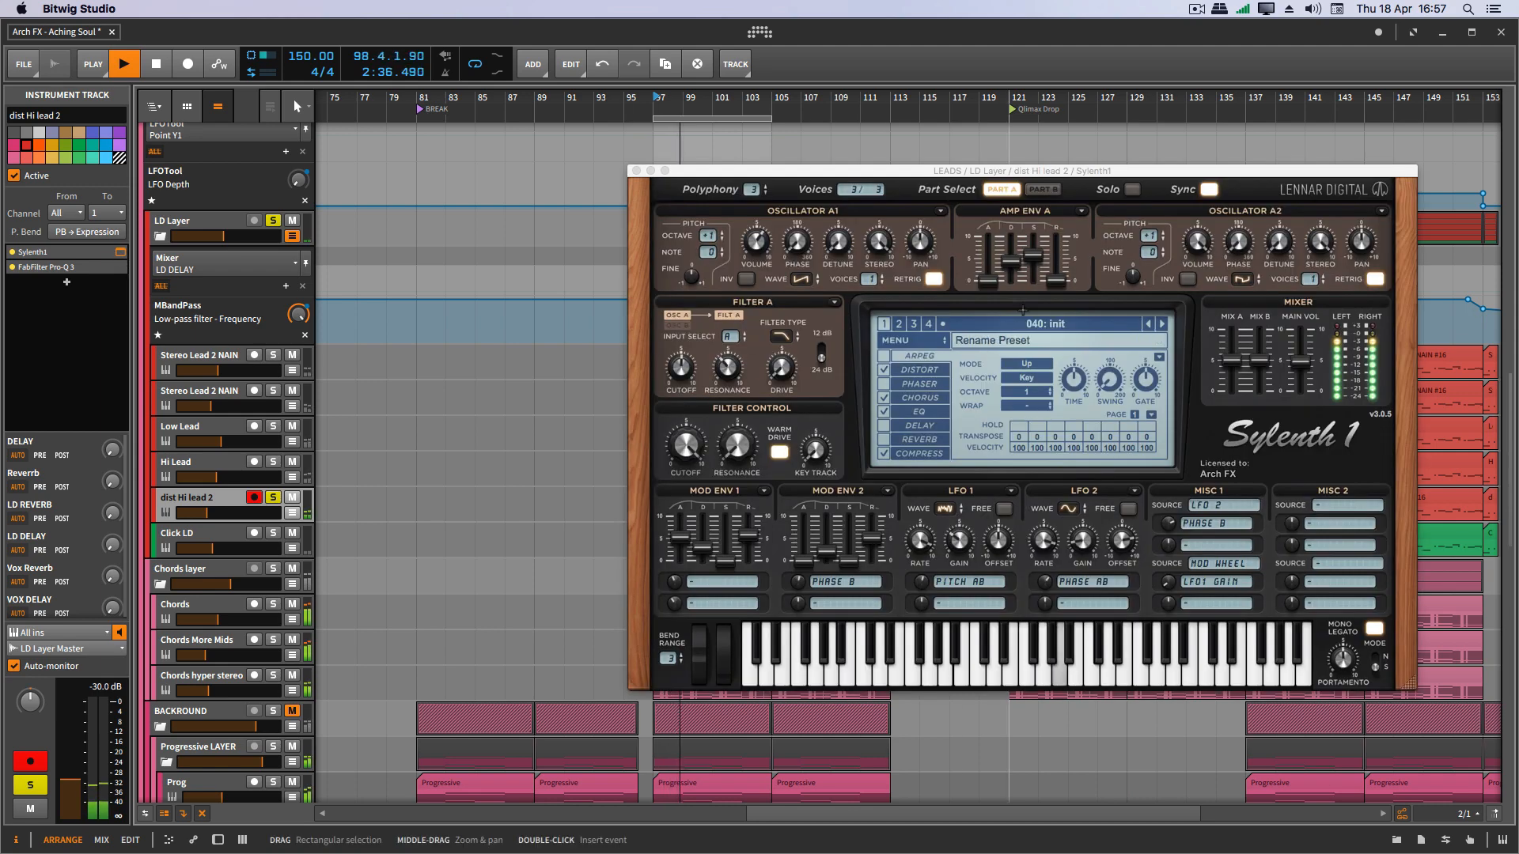
{"action": "left_click_drag", "start_coordinate": [981, 173], "coordinate": [925, 231]}
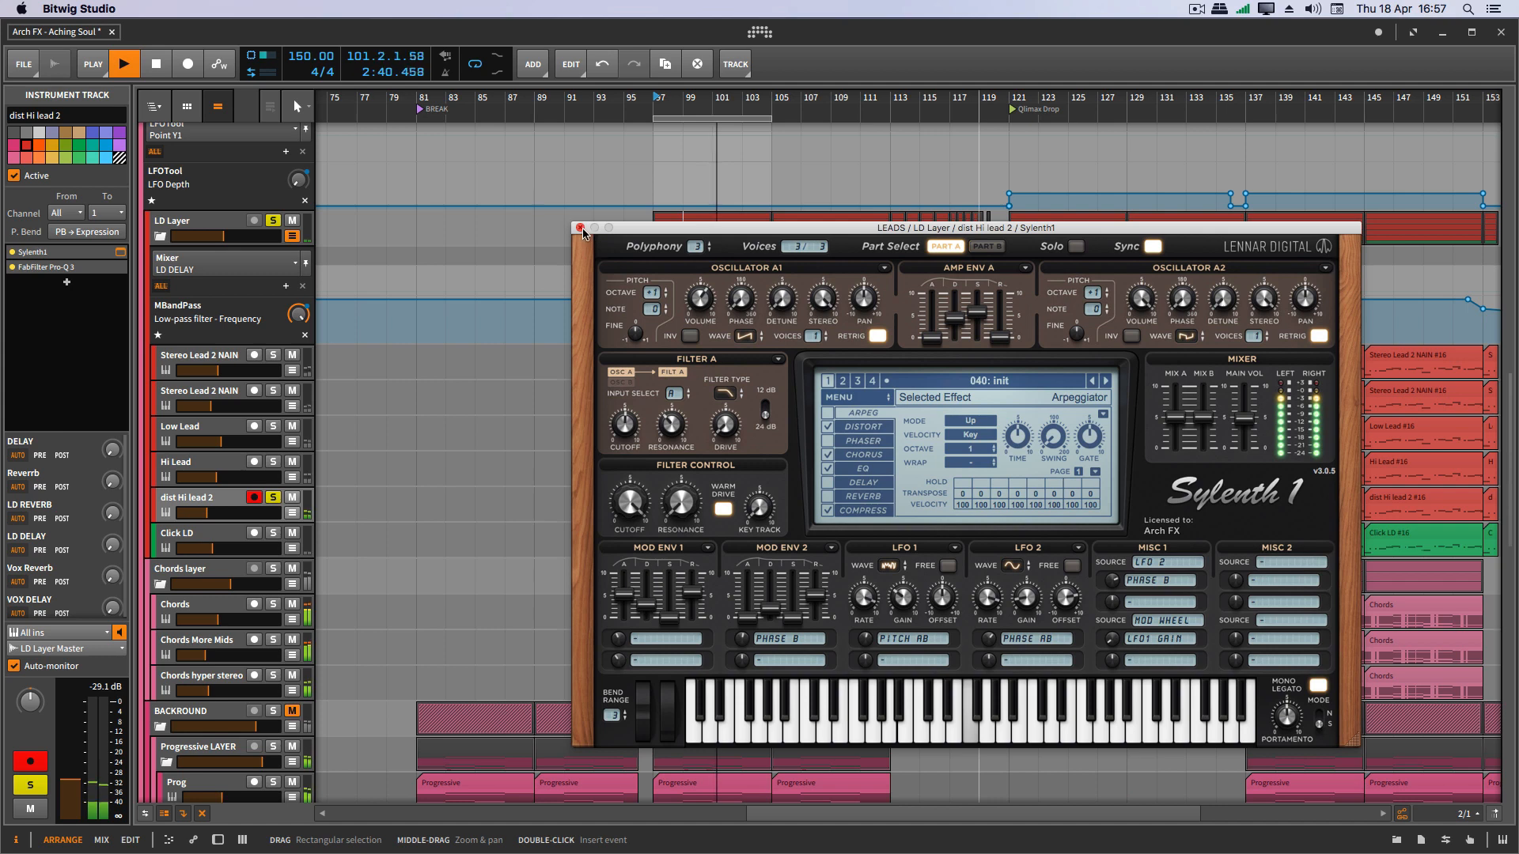
{"action": "left_click", "coordinate": [123, 270]}
{"action": "left_click", "coordinate": [120, 267]}
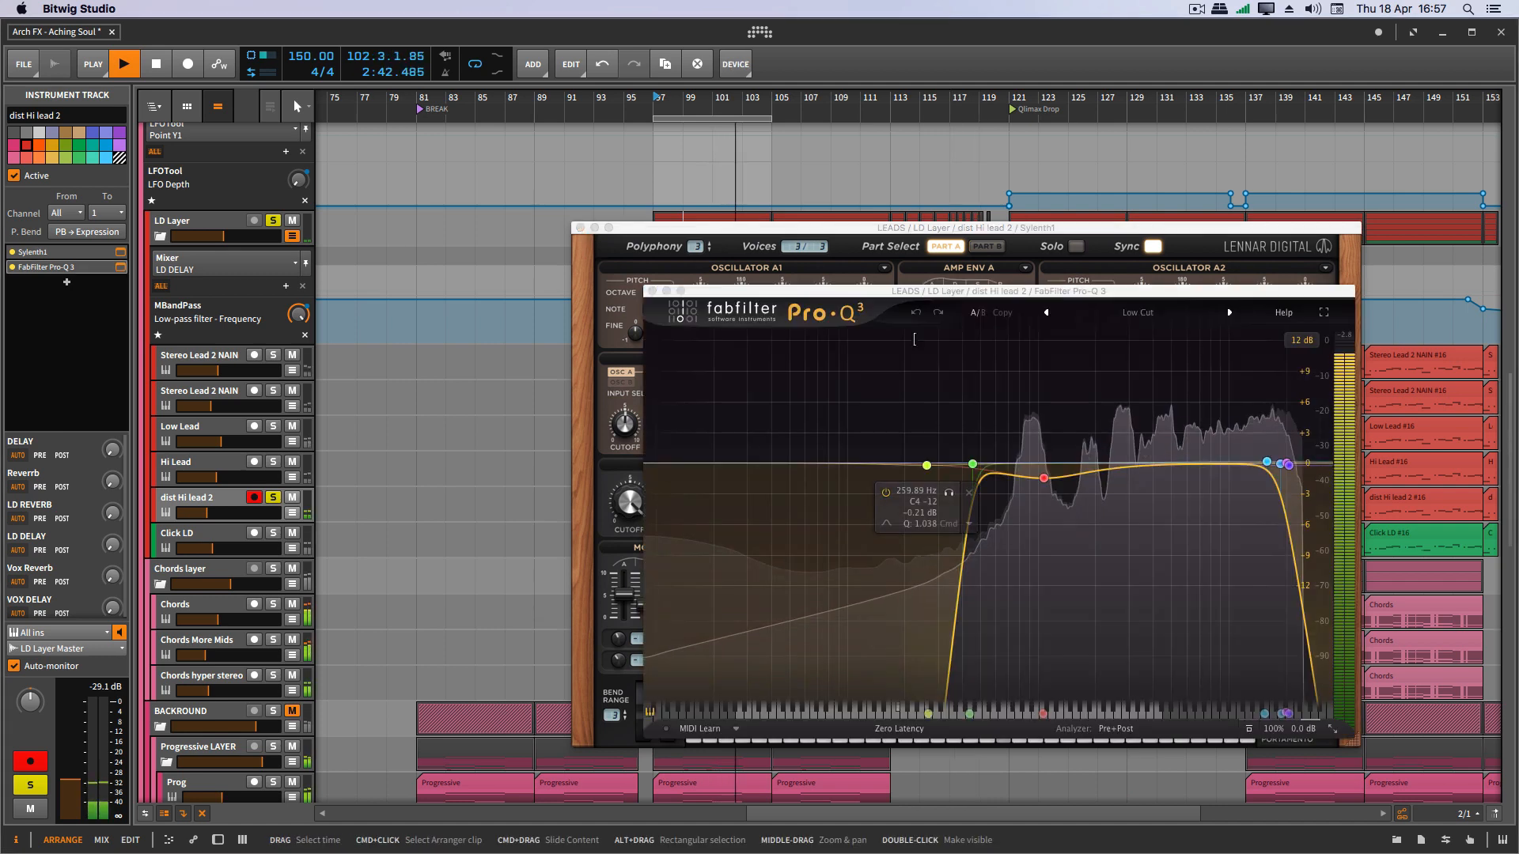
Step: Nudge the low-mid bell cut in the dist Hi lead 2 track's Pro-Q 3, and close its EQ and synth windows
{"action": "left_click_drag", "start_coordinate": [1031, 480], "coordinate": [1039, 479]}
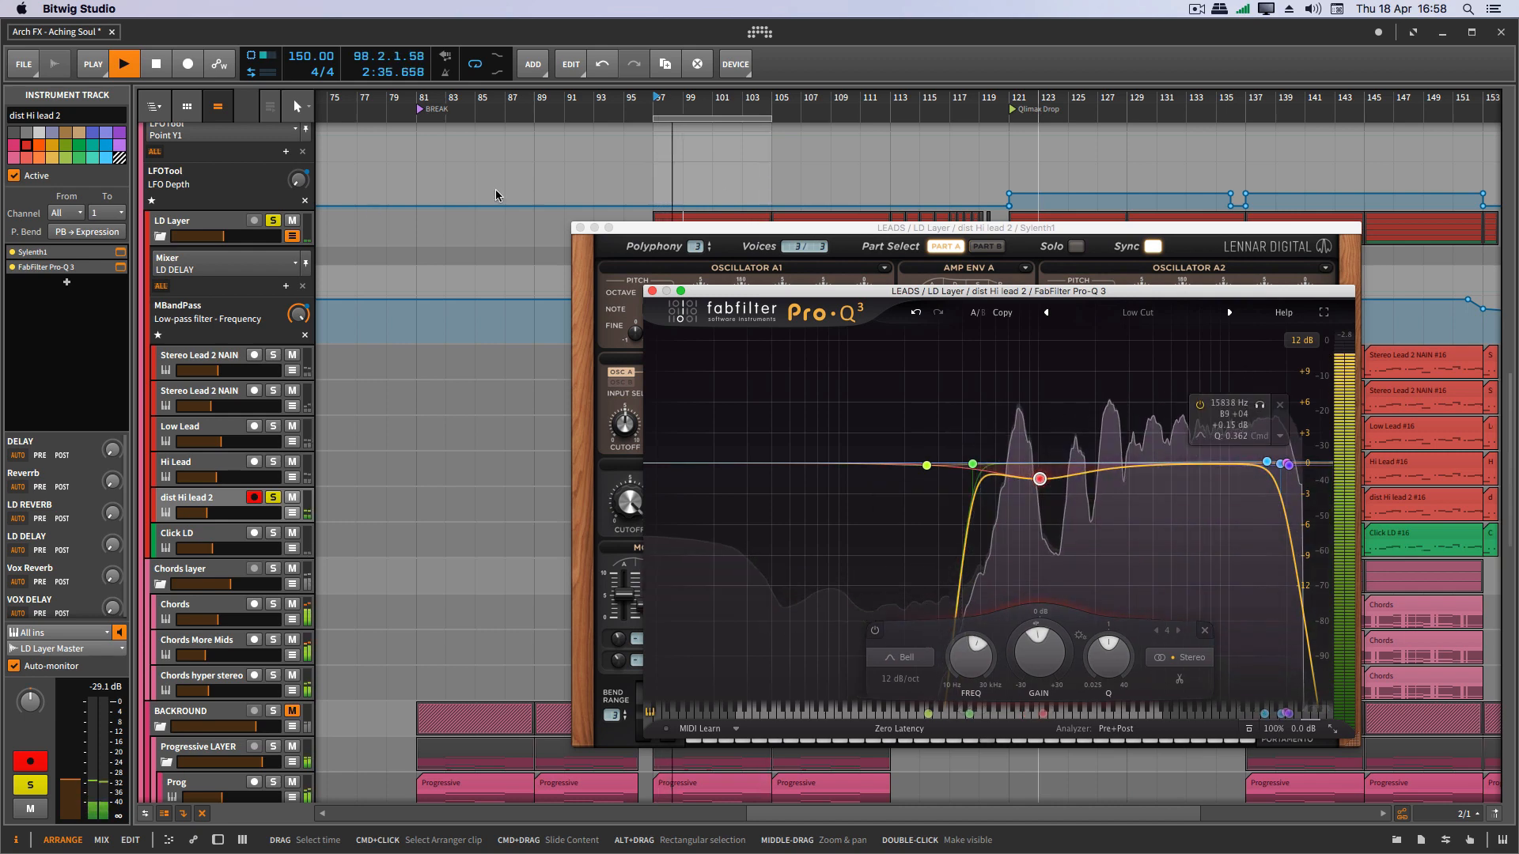
{"action": "left_click", "coordinate": [582, 243]}
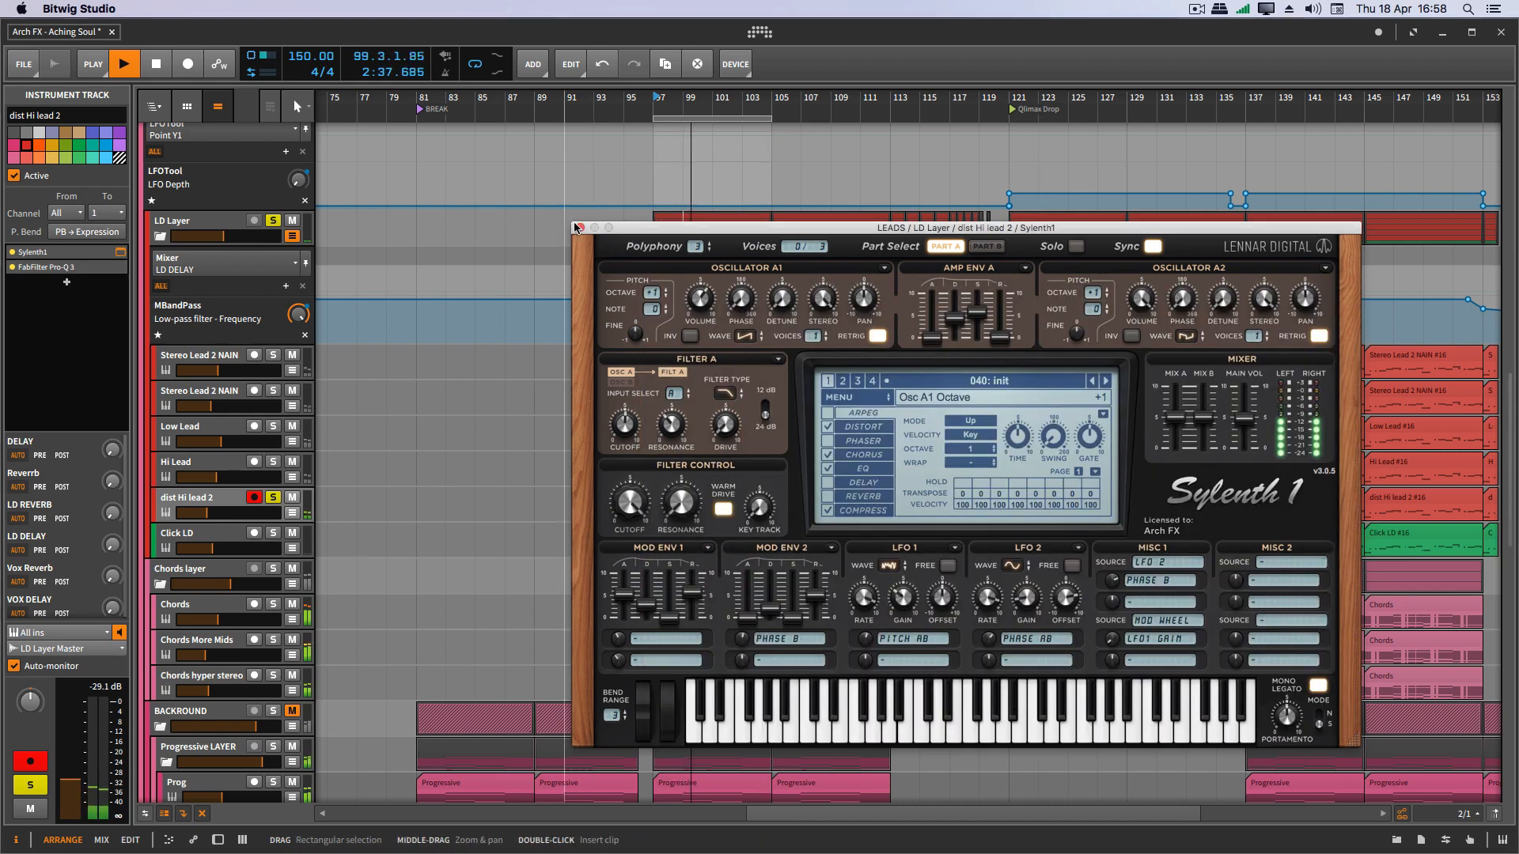
{"action": "left_click", "coordinate": [580, 228]}
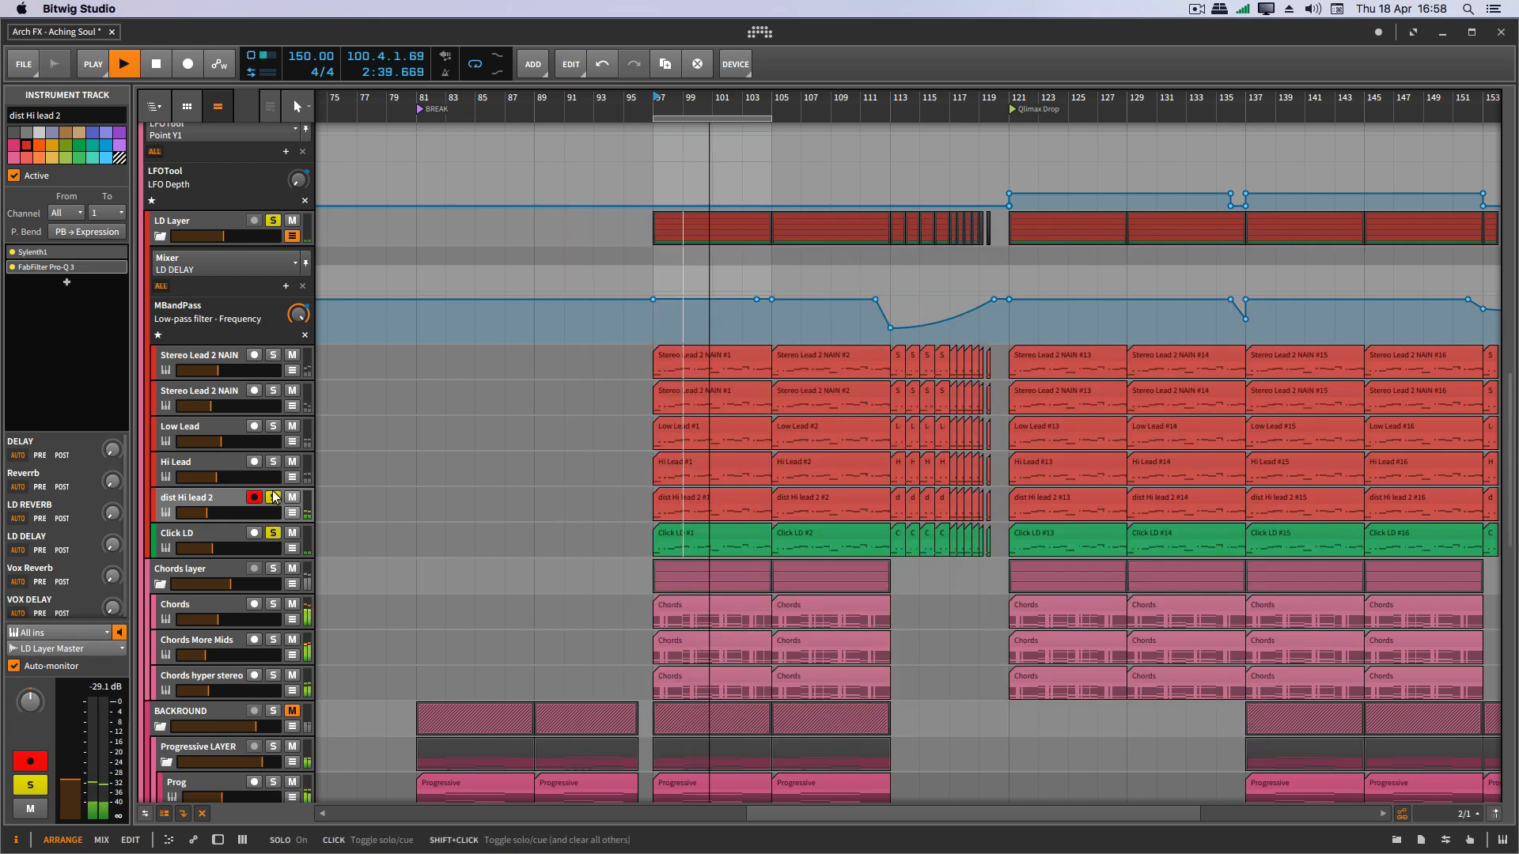
Step: Leave only the Click LD track soloed, examine Part A and Part B of its Sylenth1, and close the synth window
{"action": "left_click", "coordinate": [272, 532]}
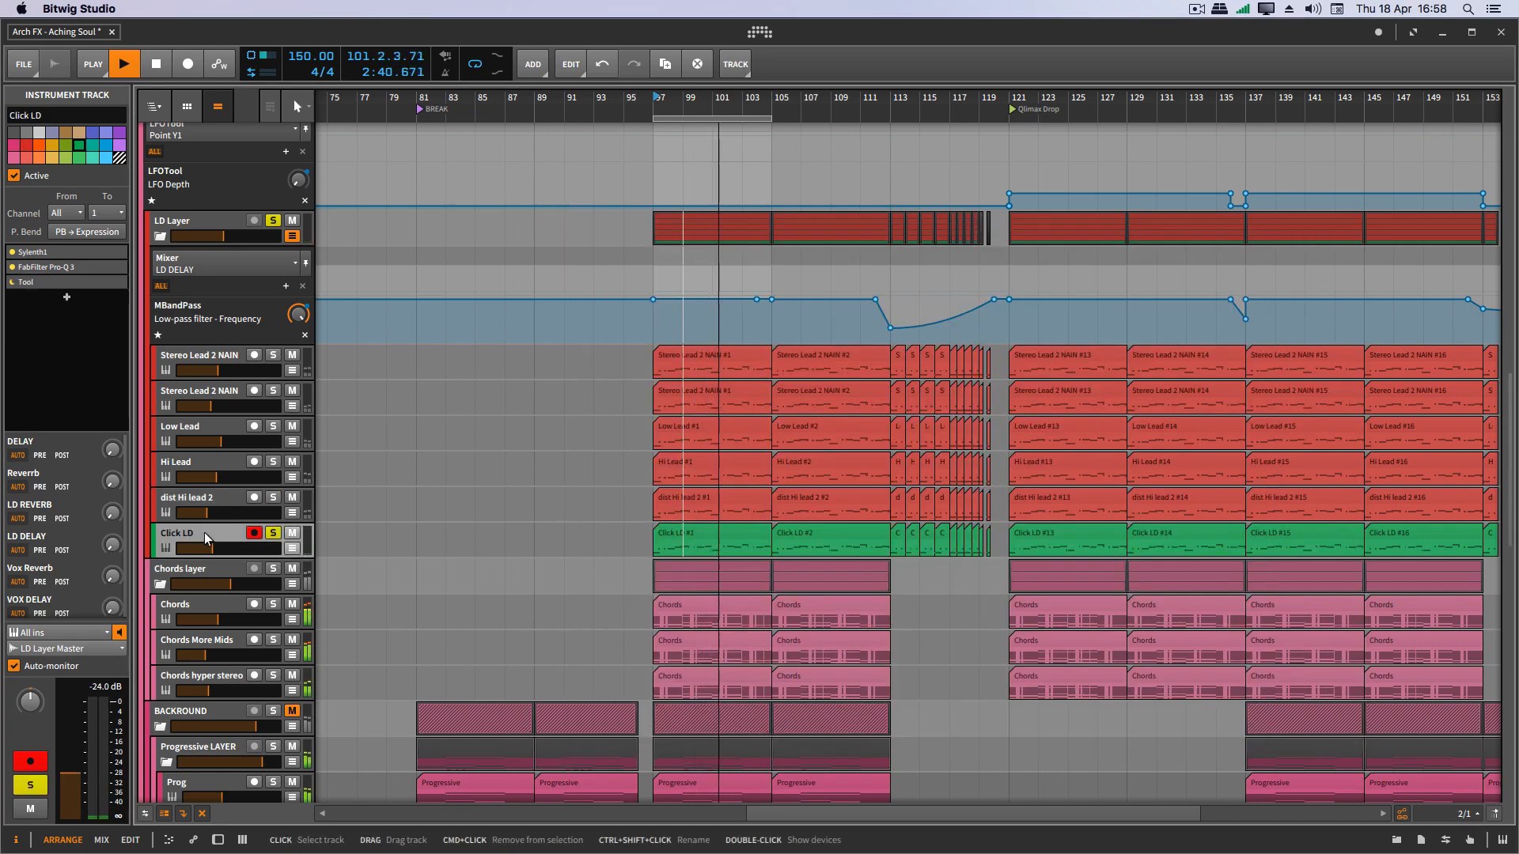
{"action": "left_click", "coordinate": [120, 251]}
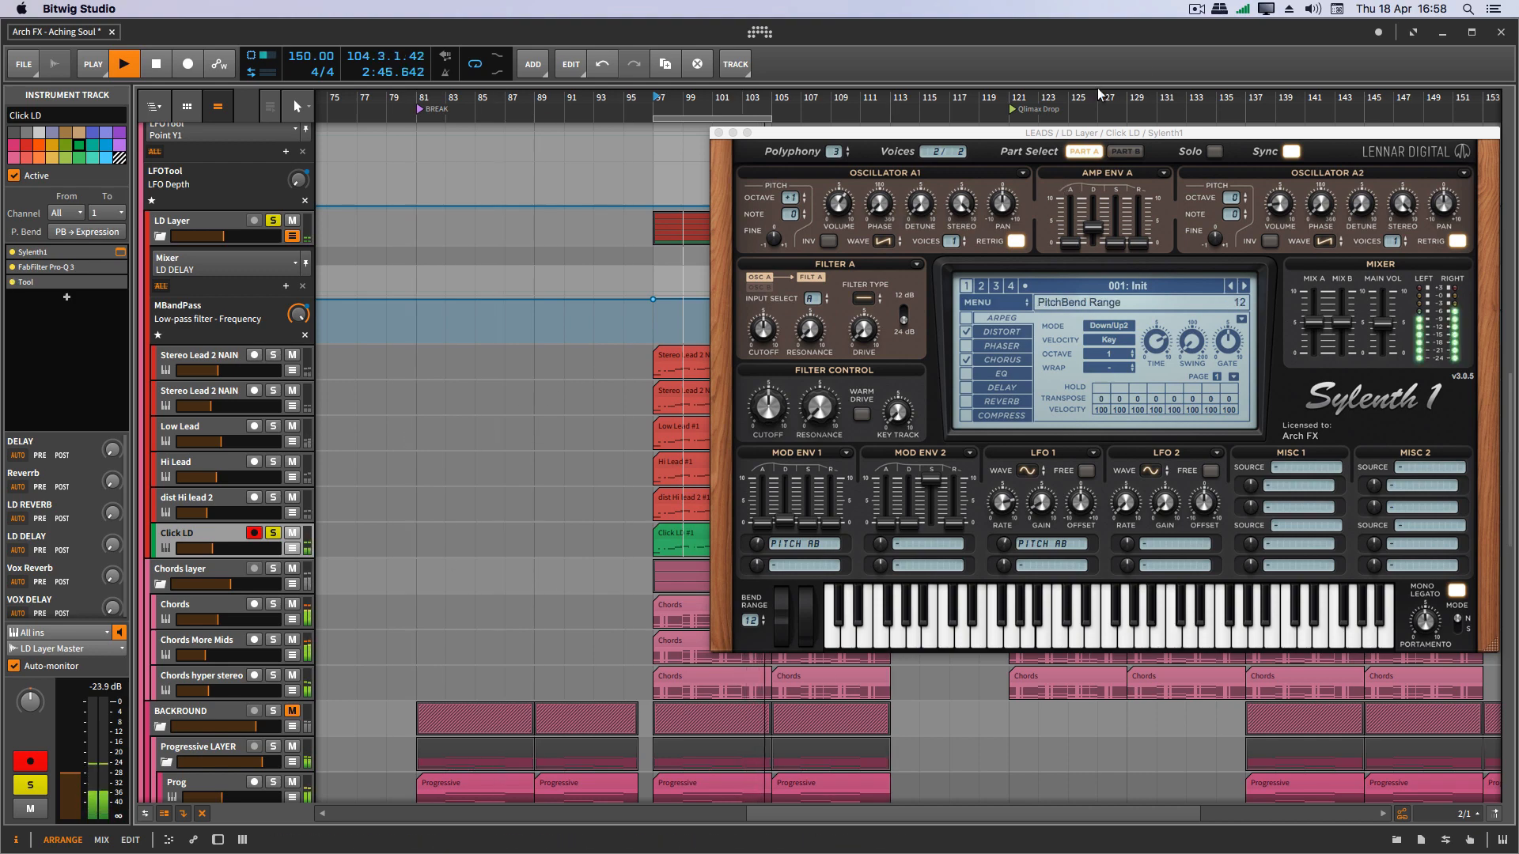
{"action": "left_click_drag", "start_coordinate": [1026, 137], "coordinate": [835, 212]}
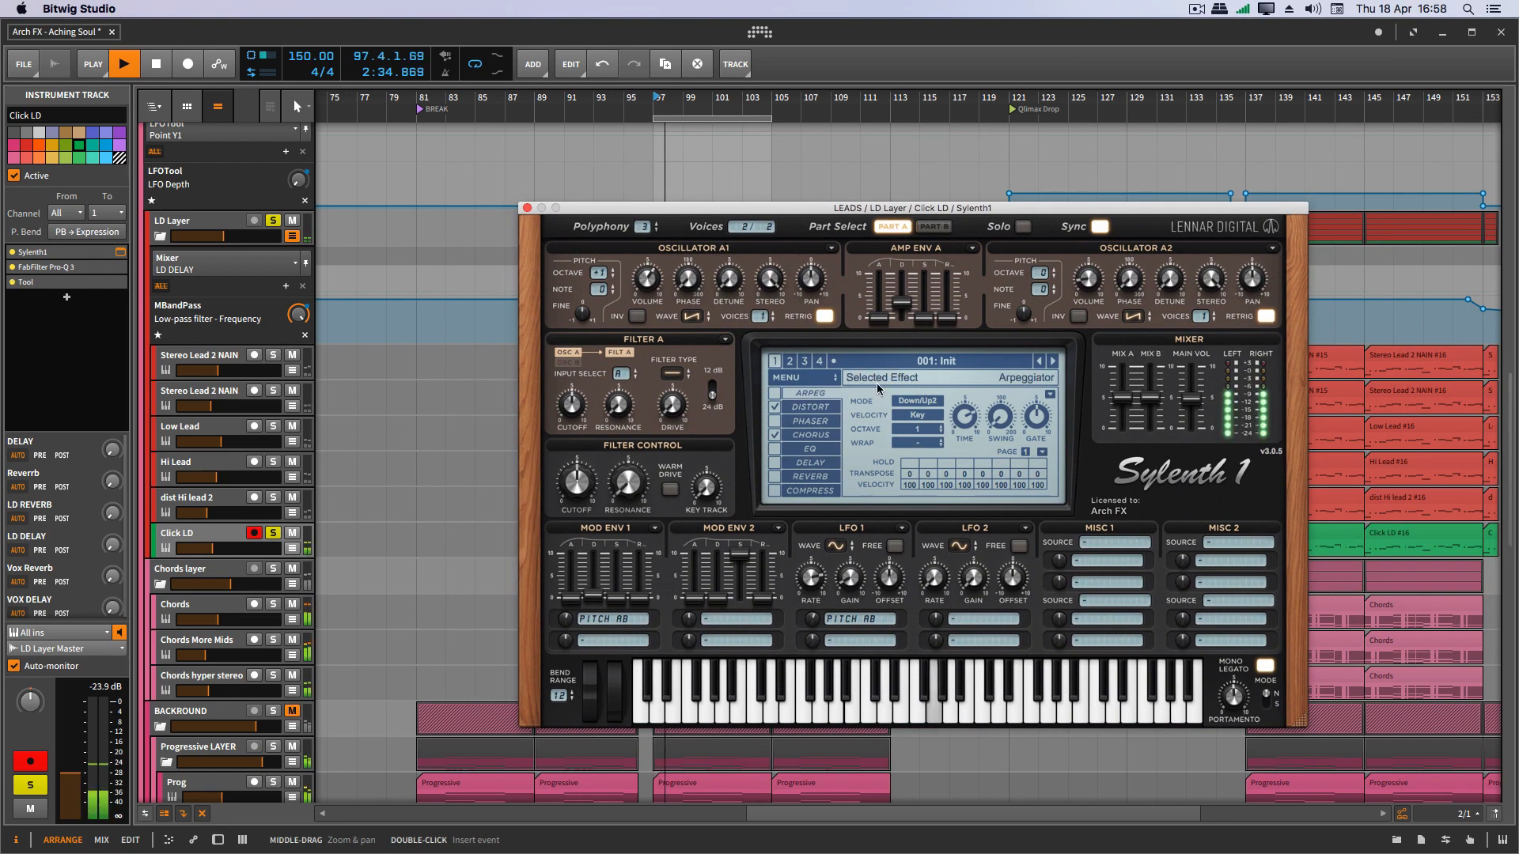
{"action": "left_click_drag", "start_coordinate": [1034, 212], "coordinate": [1024, 222]}
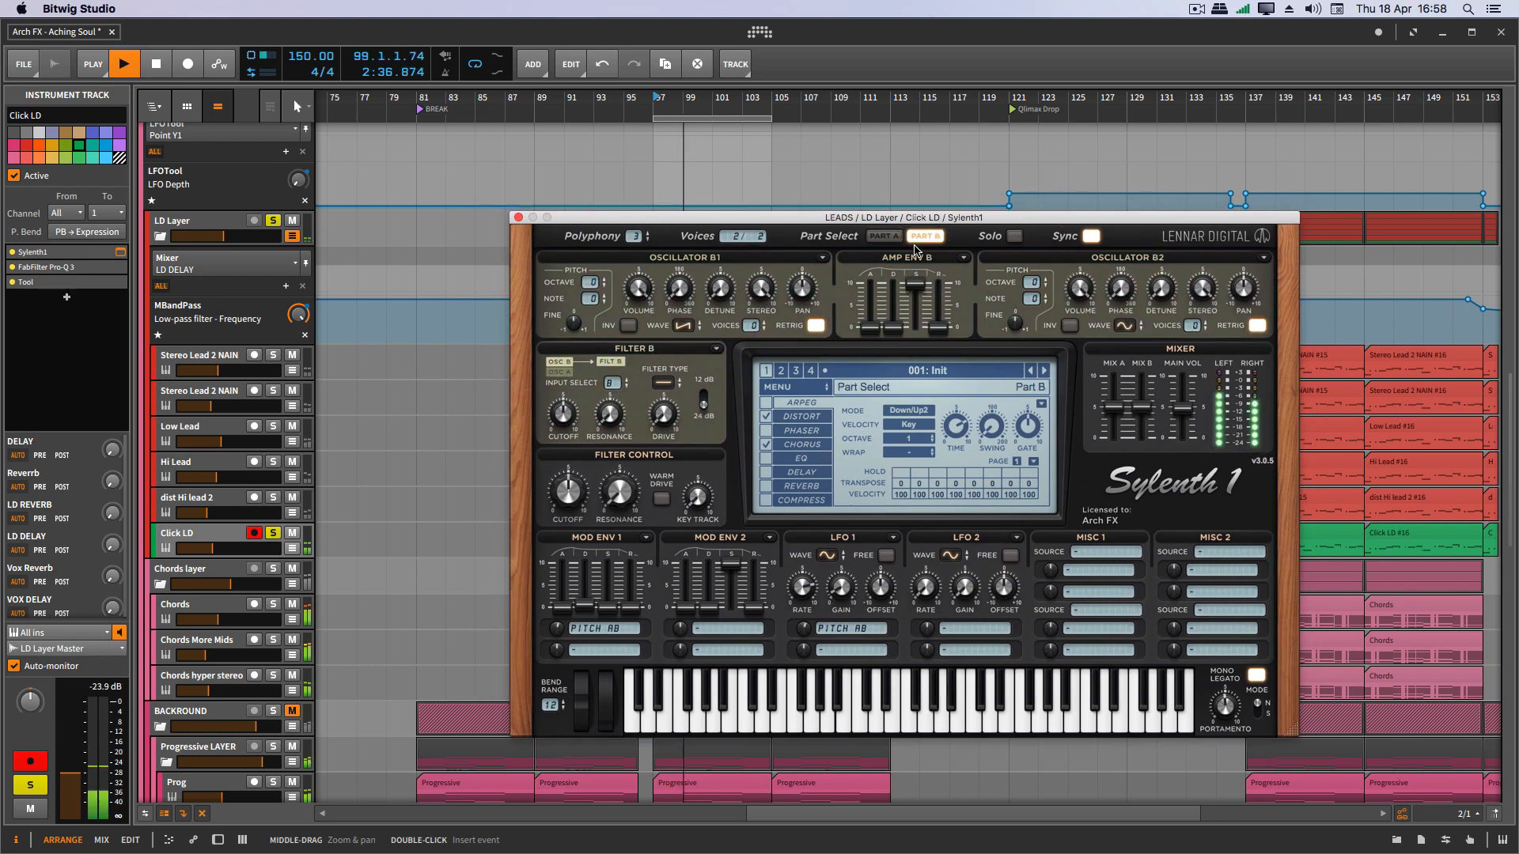
{"action": "left_click", "coordinate": [518, 217]}
Step: Add Hi Lead, dist Hi lead 2, Low Lead and both Stereo Lead 2 NAIN tracks to the solo
{"action": "left_click", "coordinate": [273, 461]}
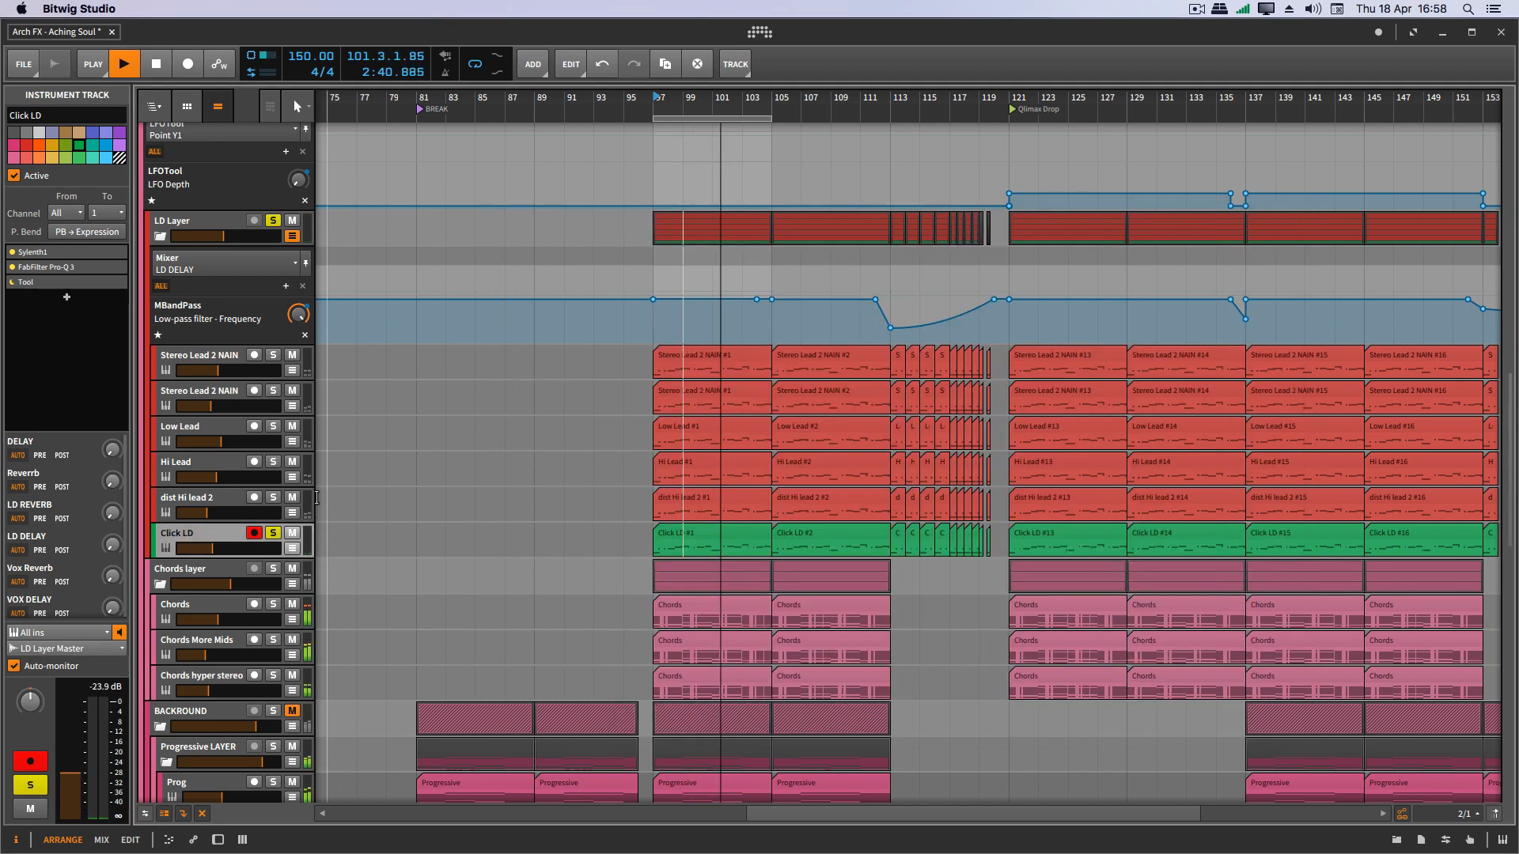
{"action": "left_click", "coordinate": [273, 497]}
{"action": "left_click", "coordinate": [273, 426]}
{"action": "left_click", "coordinate": [273, 355]}
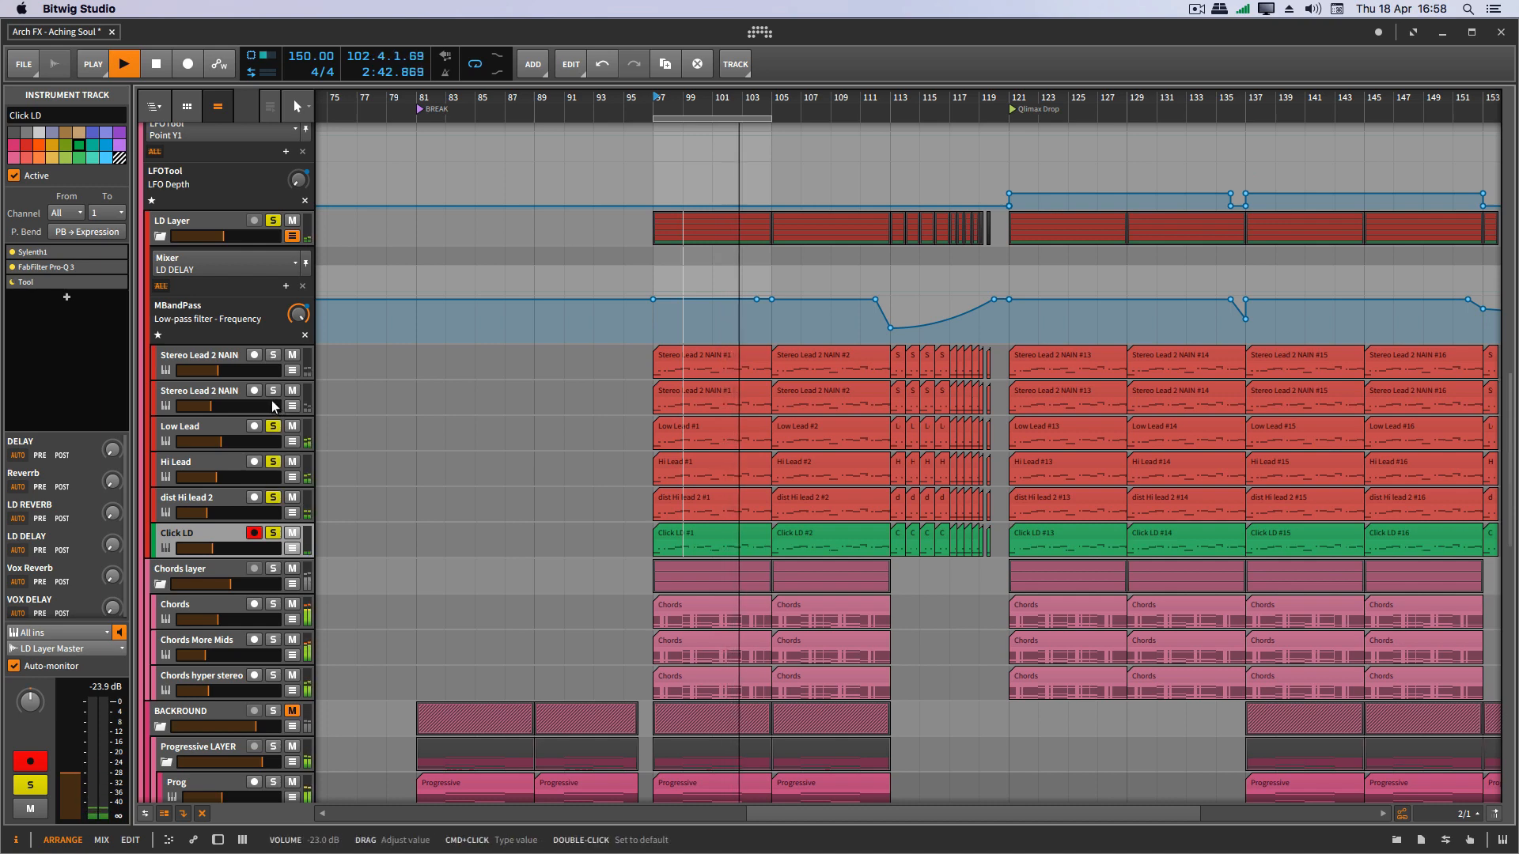
{"action": "left_click", "coordinate": [275, 398]}
{"action": "left_click", "coordinate": [273, 390]}
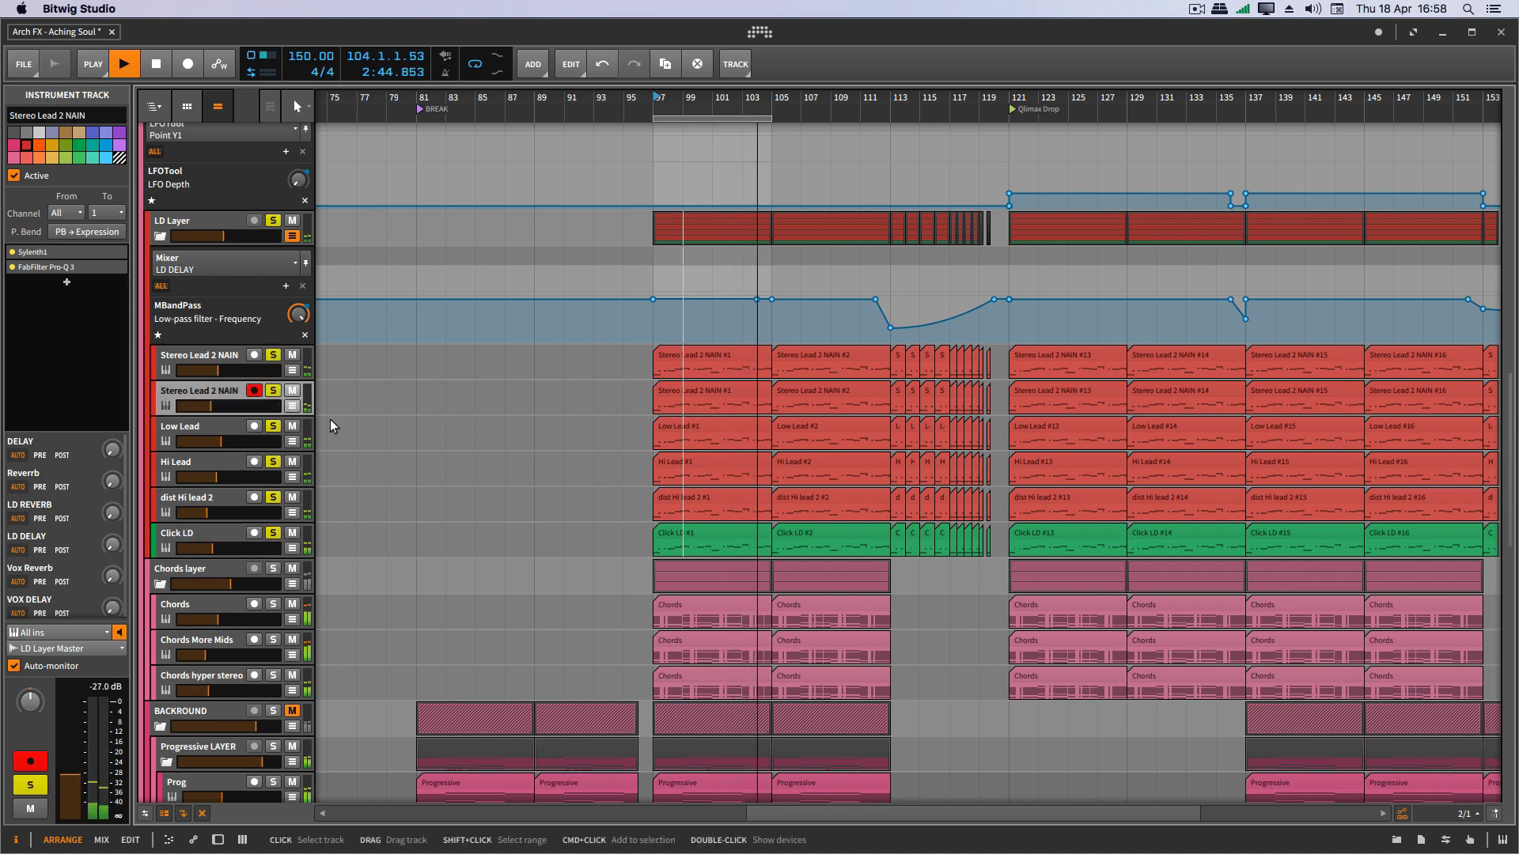
Step: Enable ValhallaRoom on the LD Layer group and open it to examine its reverb settings while listening to the leads
{"action": "scroll", "coordinate": [630, 482], "scroll_direction": "up", "scroll_amount": 5}
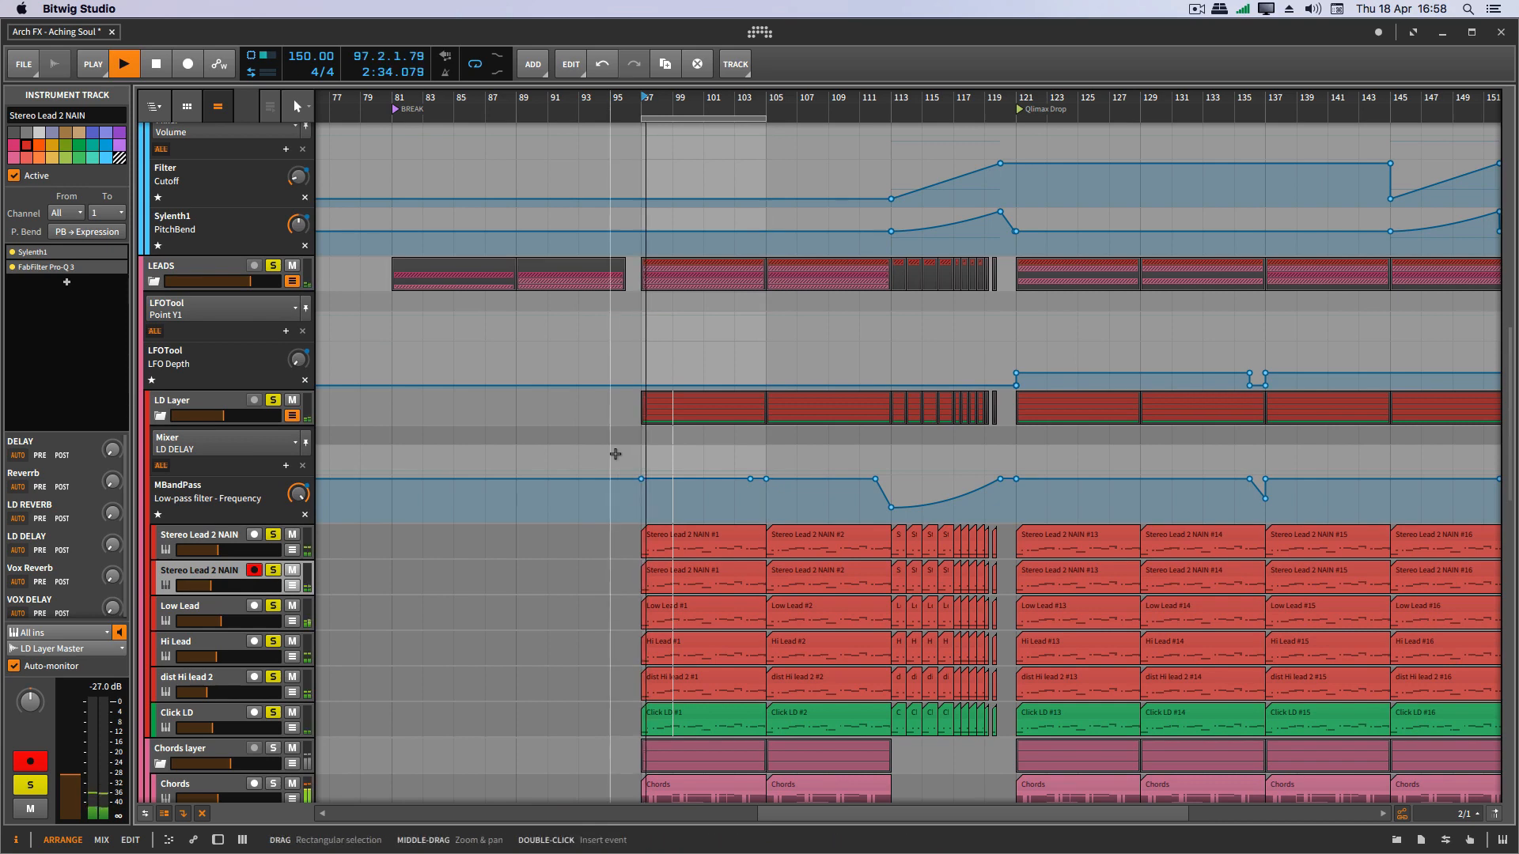
{"action": "key", "text": "space"}
{"action": "left_click", "coordinate": [198, 430]}
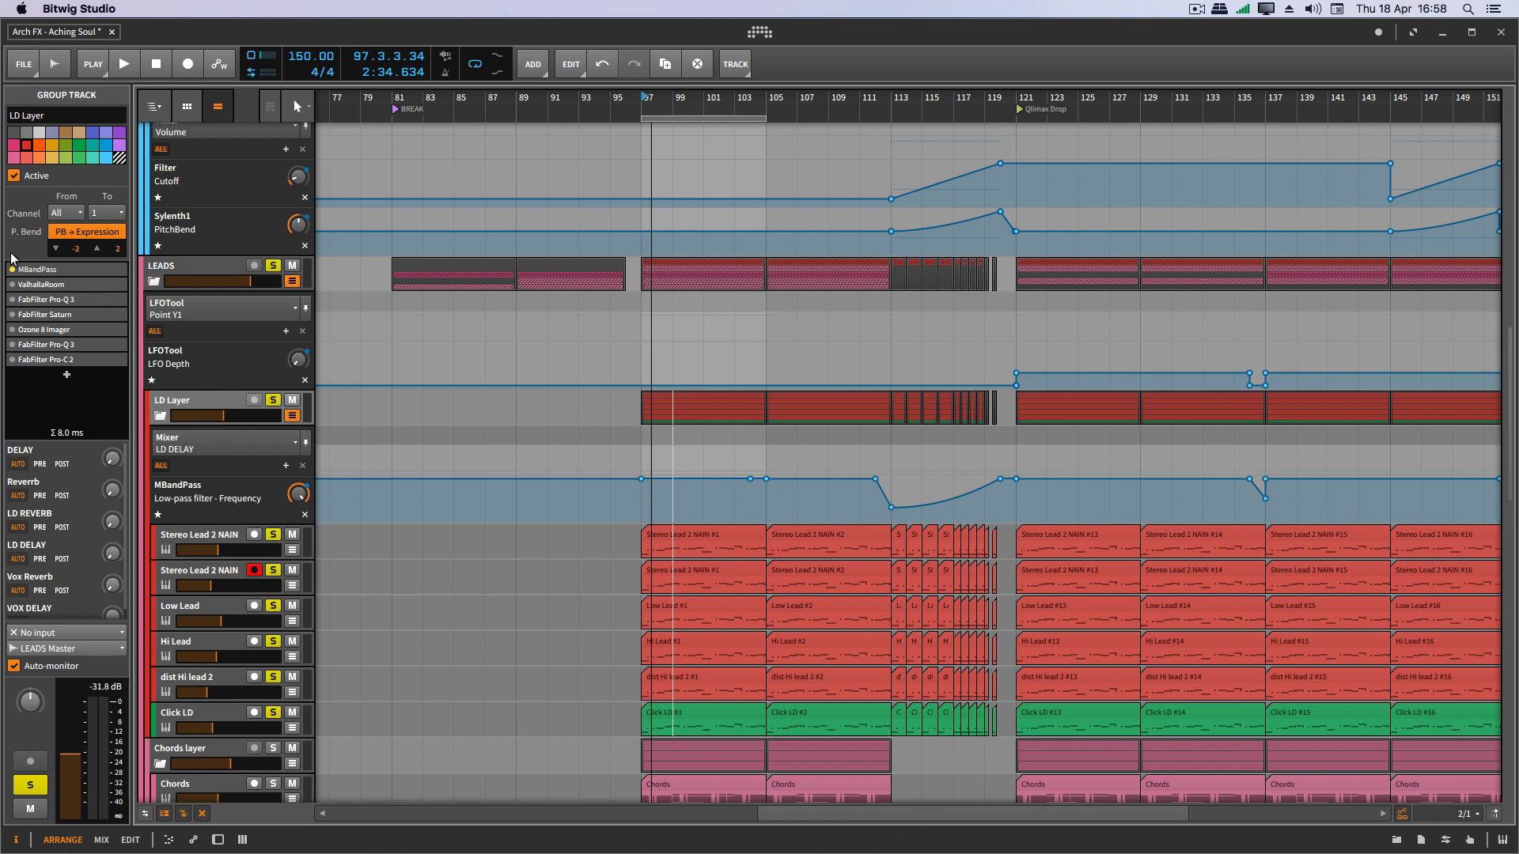
{"action": "left_click", "coordinate": [24, 286]}
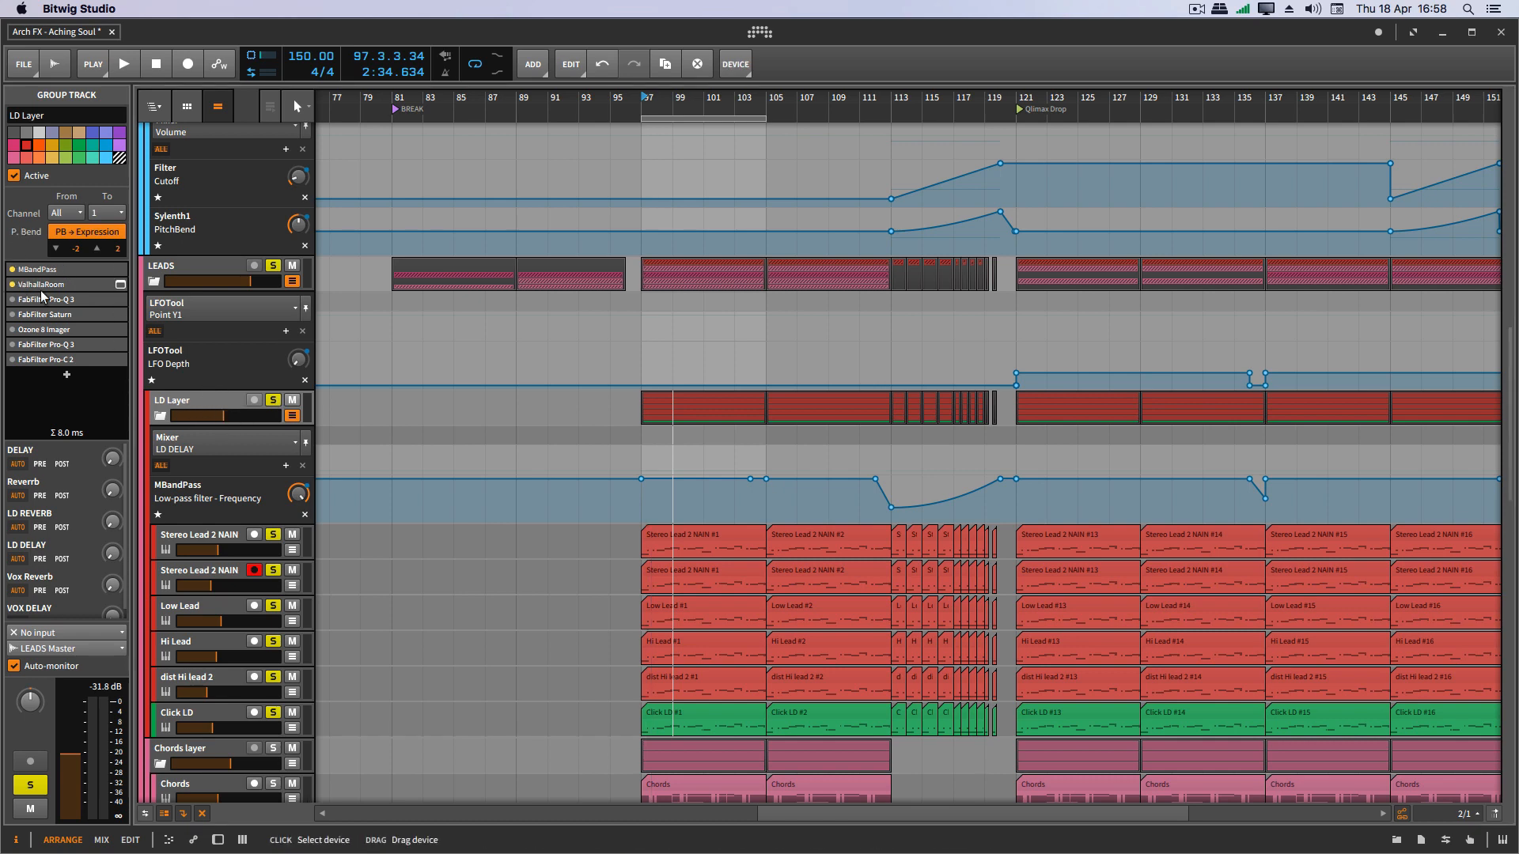
{"action": "left_click", "coordinate": [120, 284]}
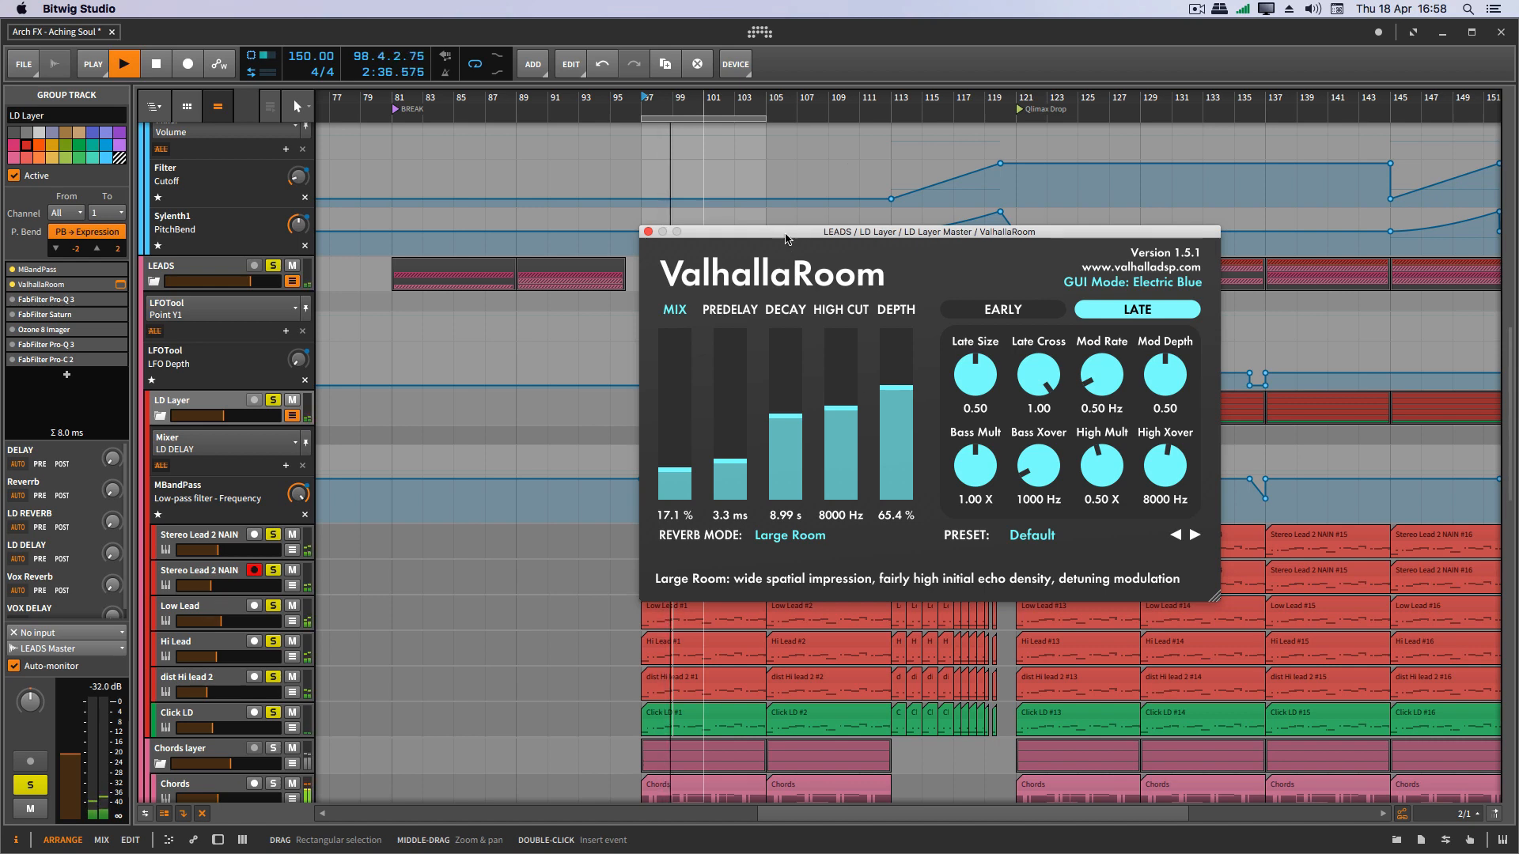
{"action": "left_click_drag", "start_coordinate": [785, 237], "coordinate": [876, 292]}
{"action": "key", "text": "space"}
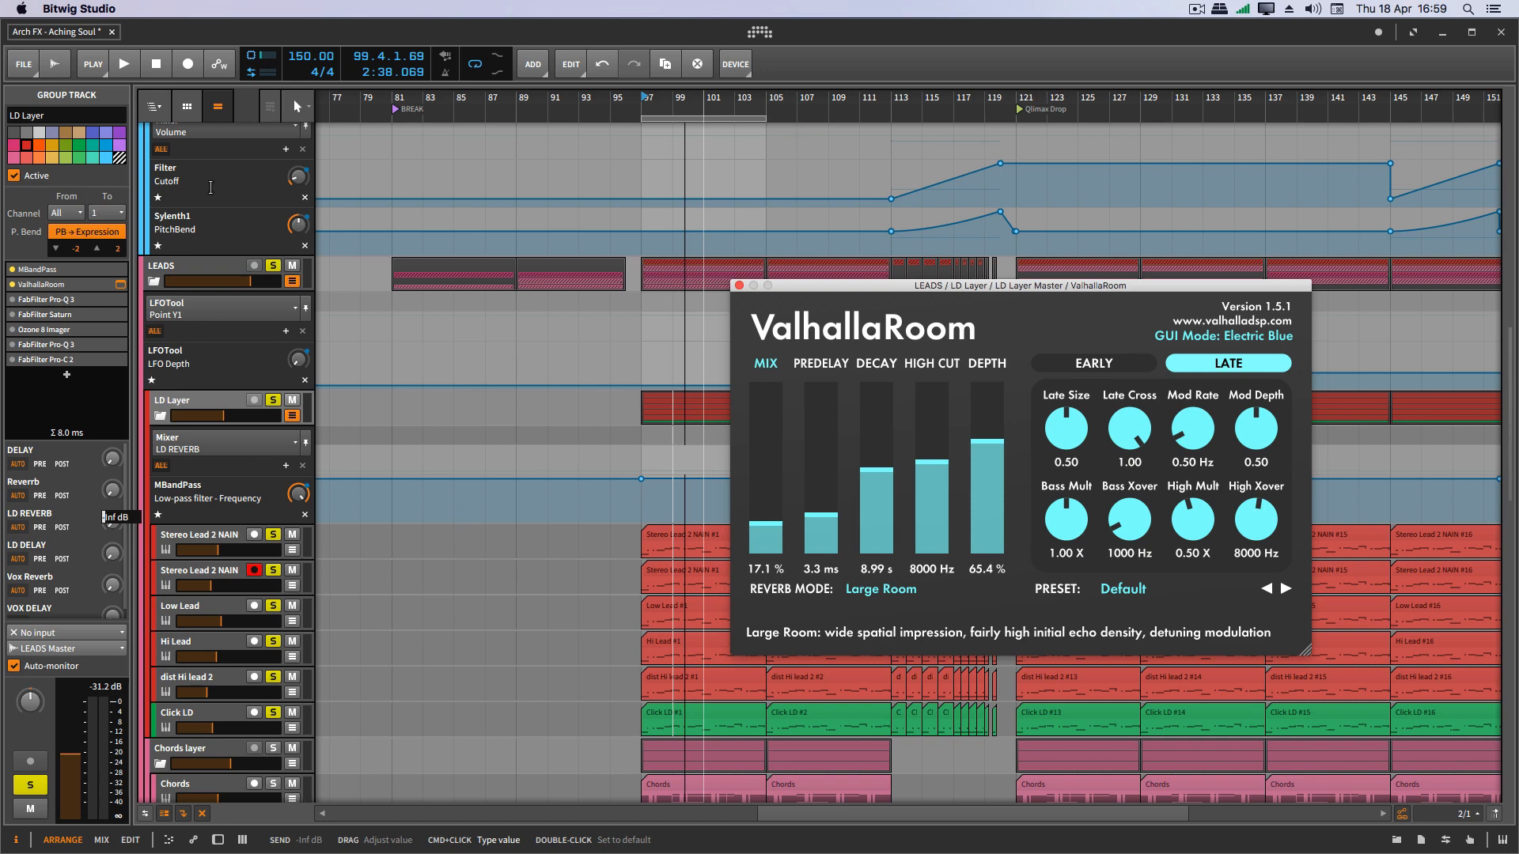
Step: Try the LD Layer group's LD REVERB send at -3.0 dB and play a short passage
{"action": "double_click", "coordinate": [111, 520]}
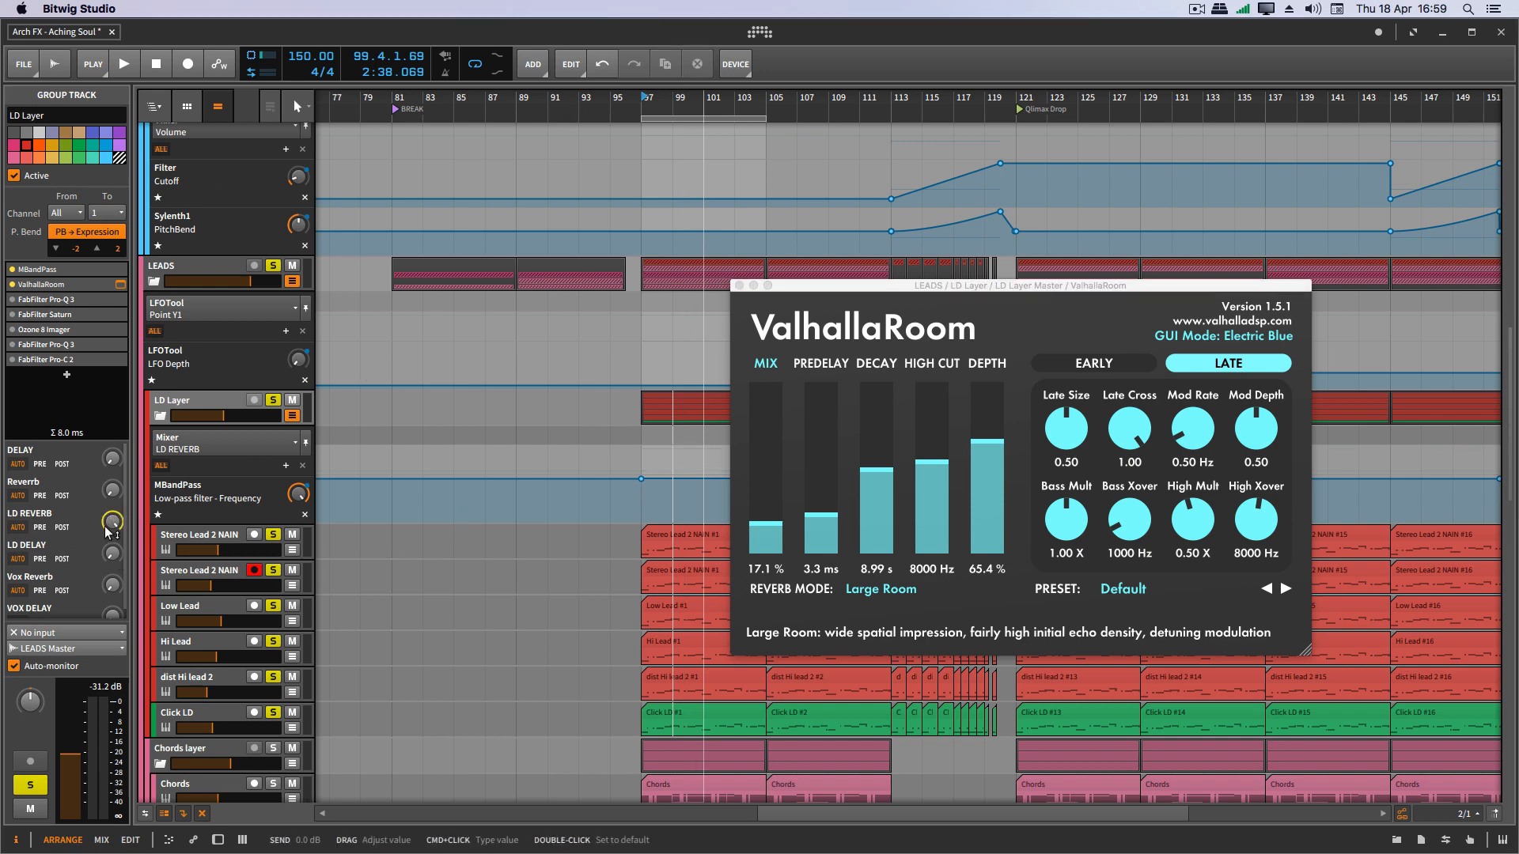
{"action": "left_click", "coordinate": [111, 520], "text": "super"}
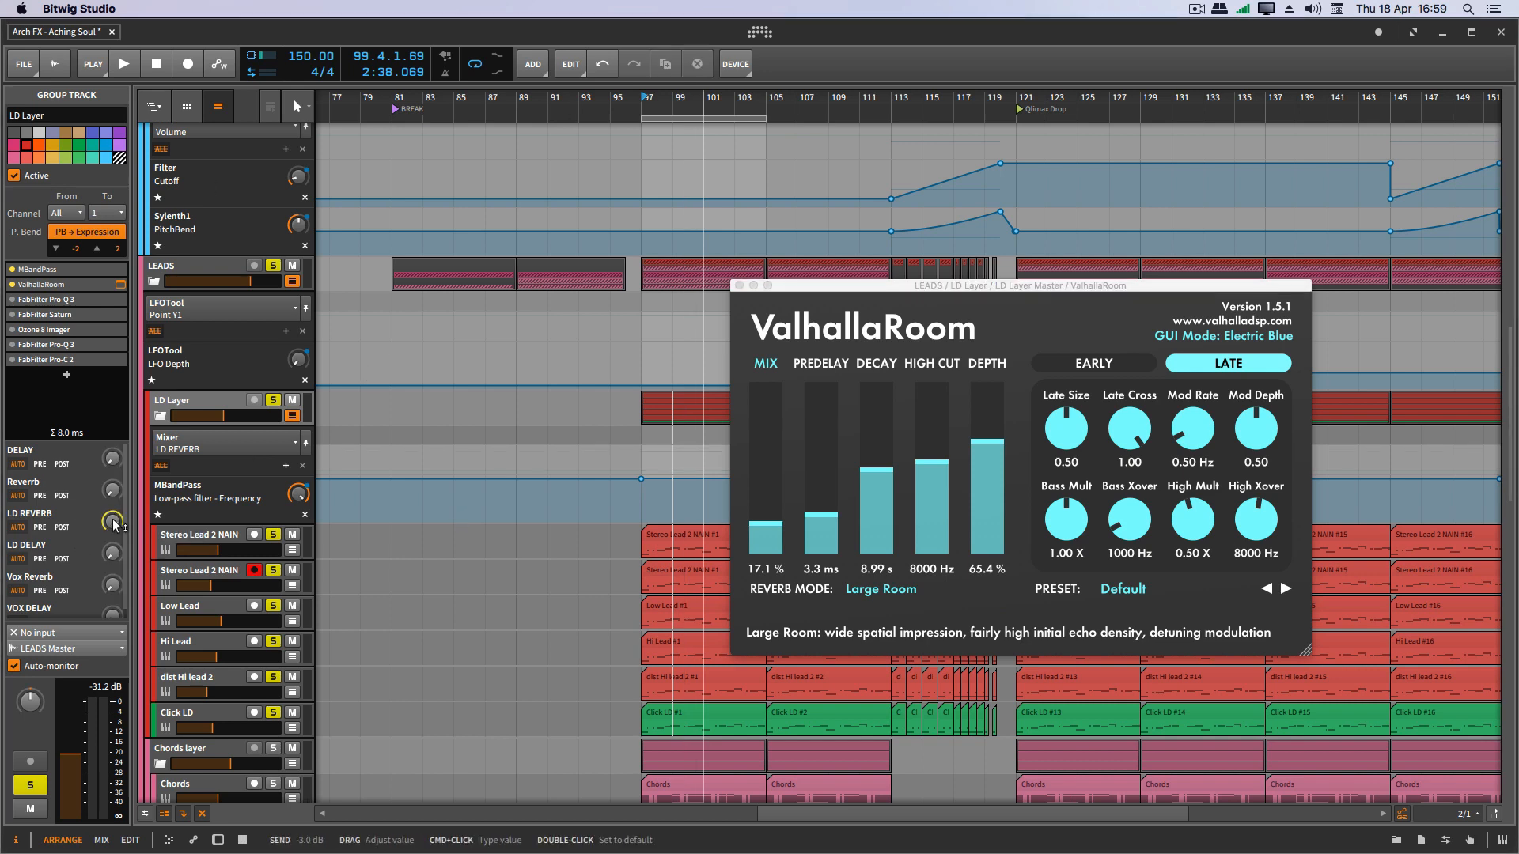
{"action": "key", "text": "space"}
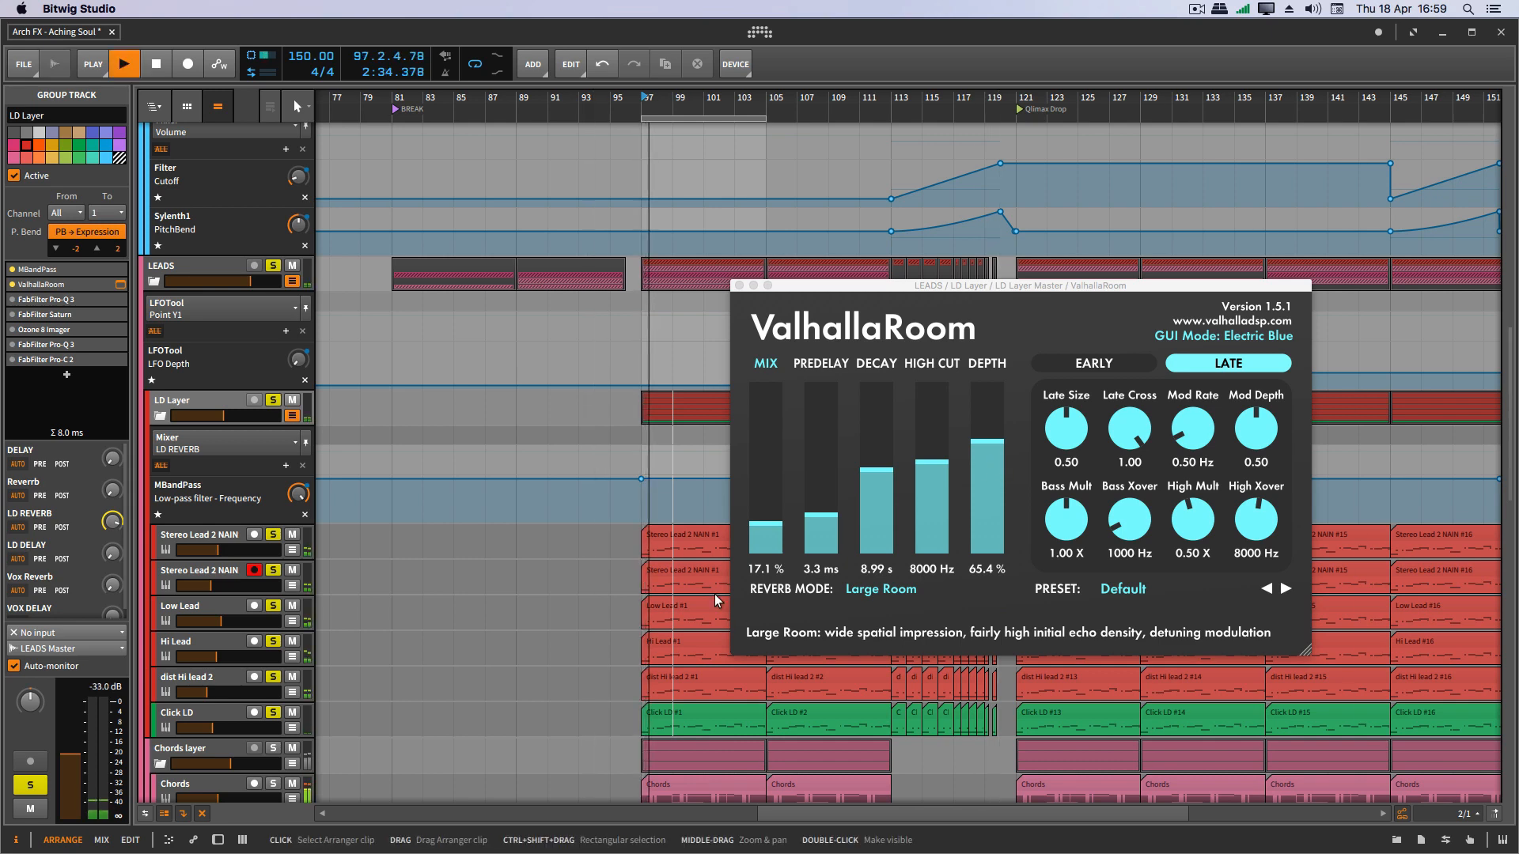
{"action": "key", "text": "space"}
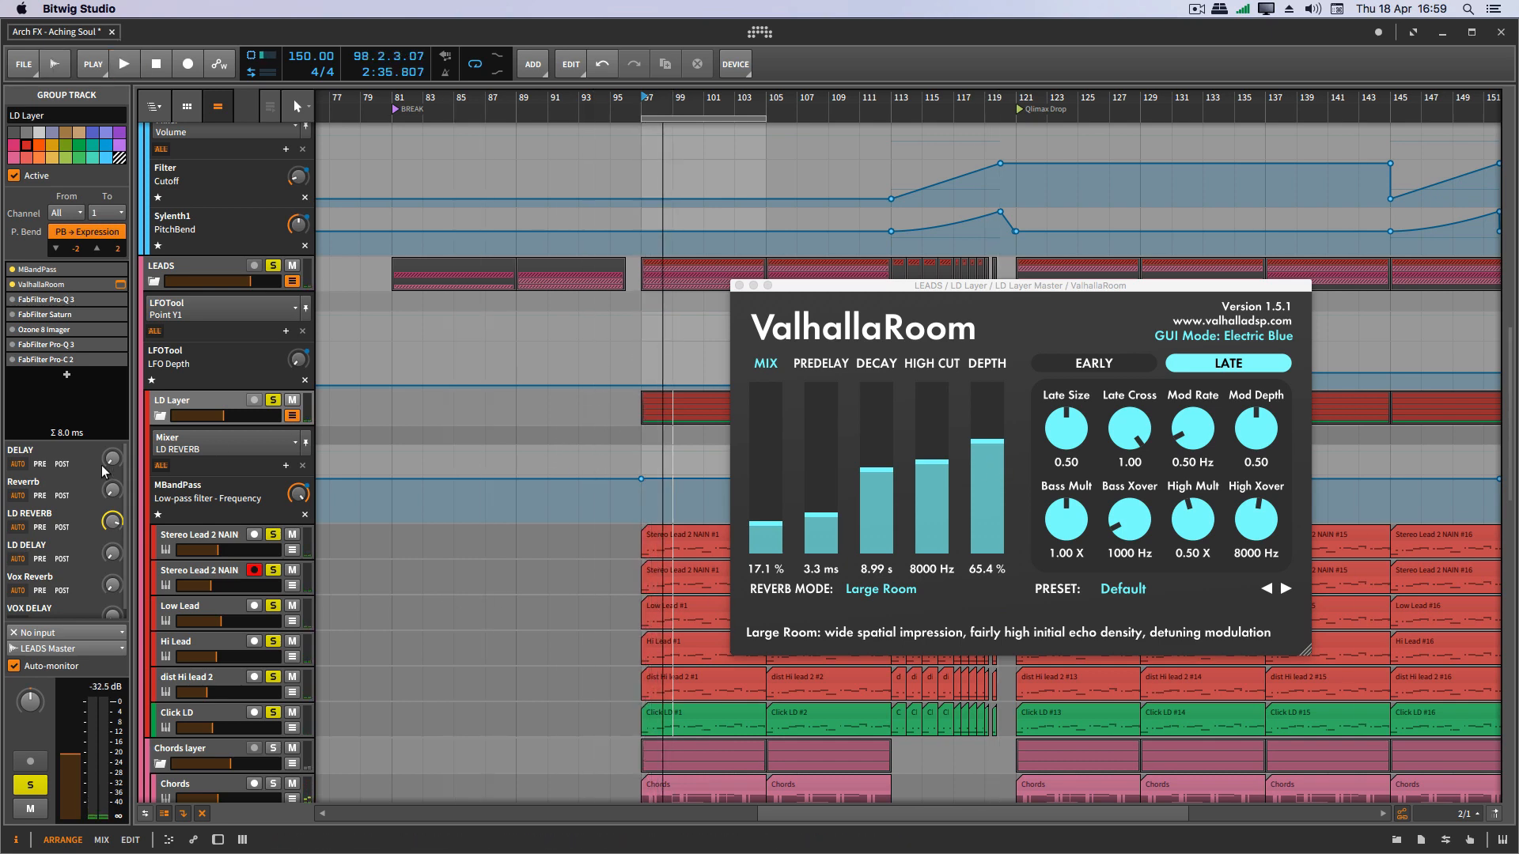
Step: Enable the first FabFilter Pro-Q 3 on the LD Layer group, open it, and close the ValhallaRoom window
{"action": "left_click", "coordinate": [15, 301]}
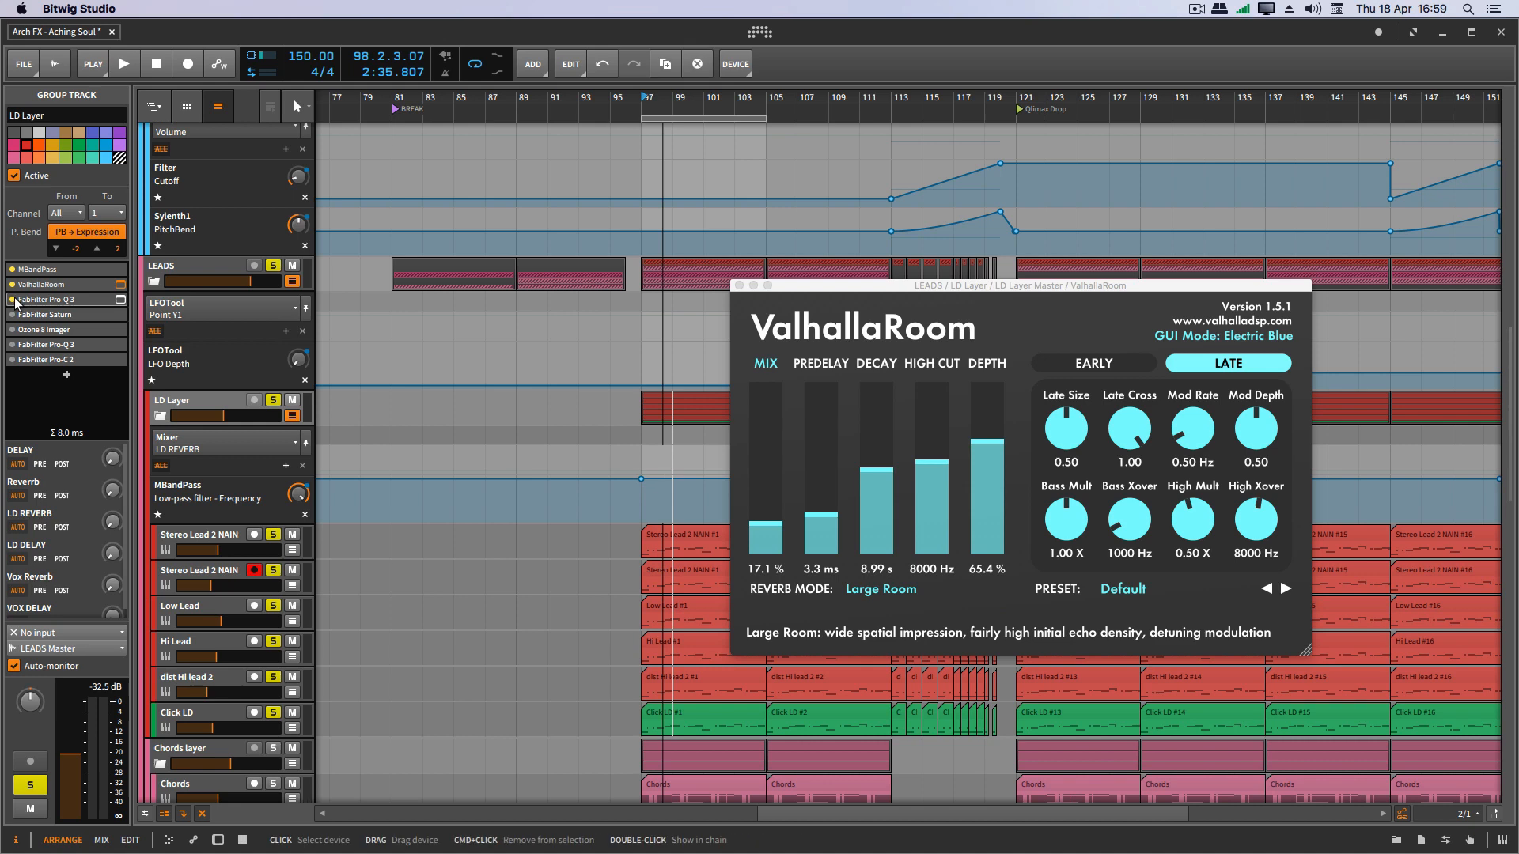
{"action": "left_click", "coordinate": [120, 300]}
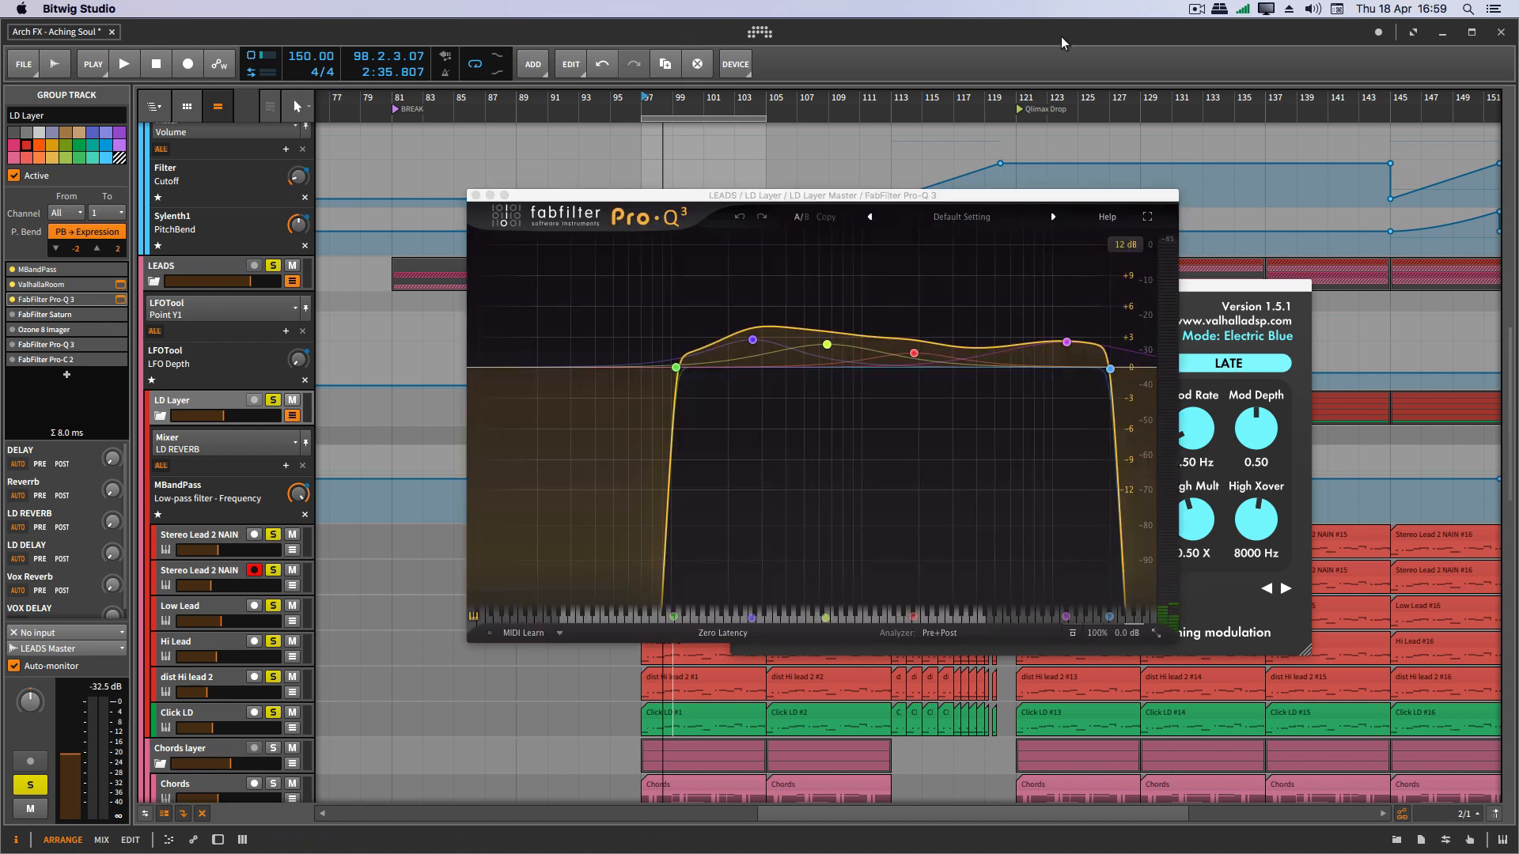
{"action": "left_click_drag", "start_coordinate": [902, 195], "coordinate": [892, 318]}
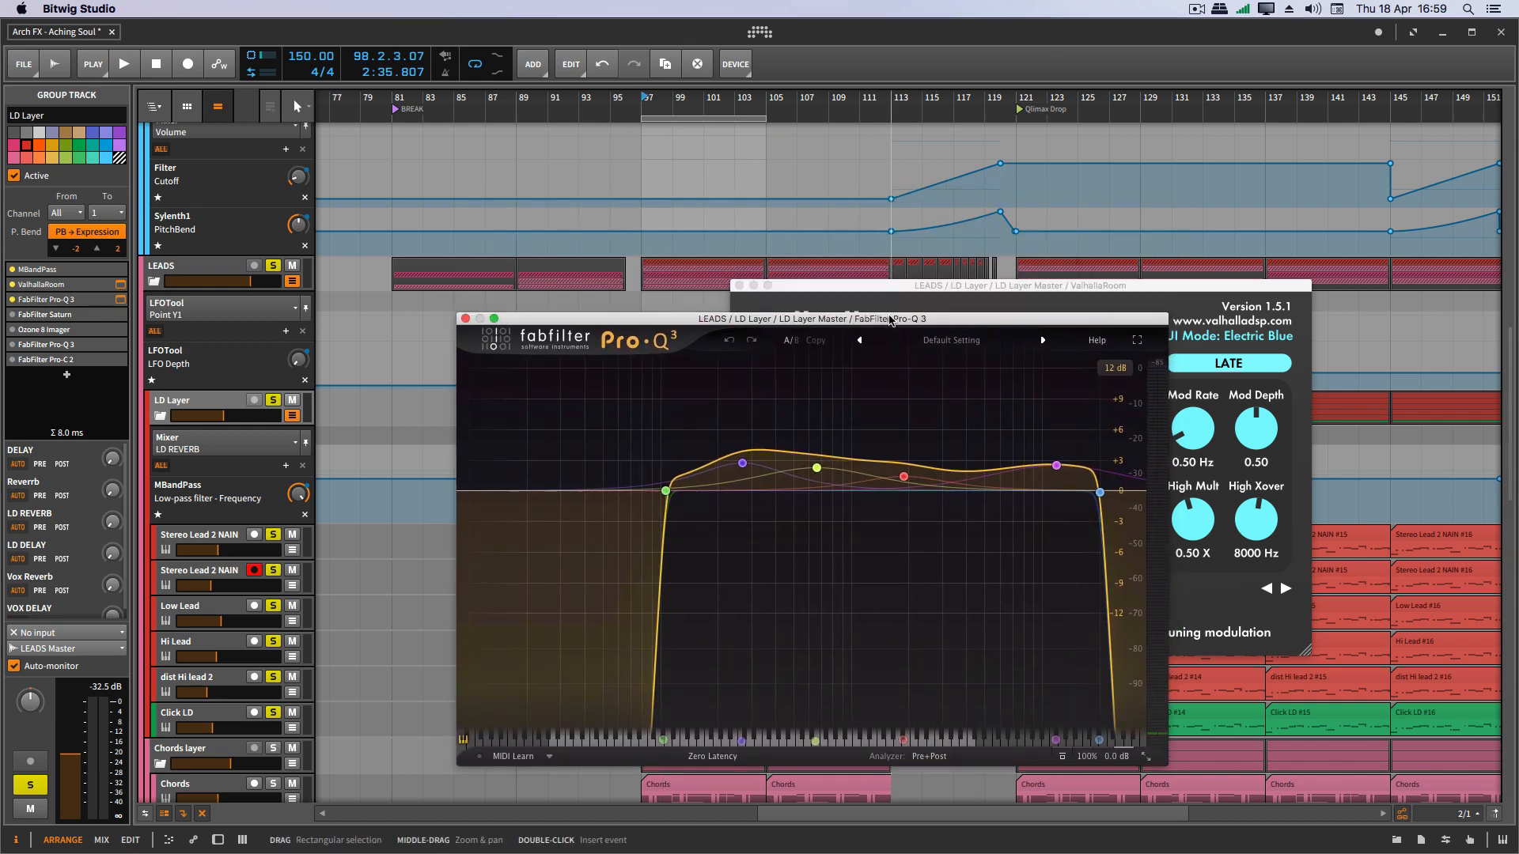
{"action": "left_click", "coordinate": [740, 284]}
{"action": "left_click_drag", "start_coordinate": [747, 318], "coordinate": [885, 221]}
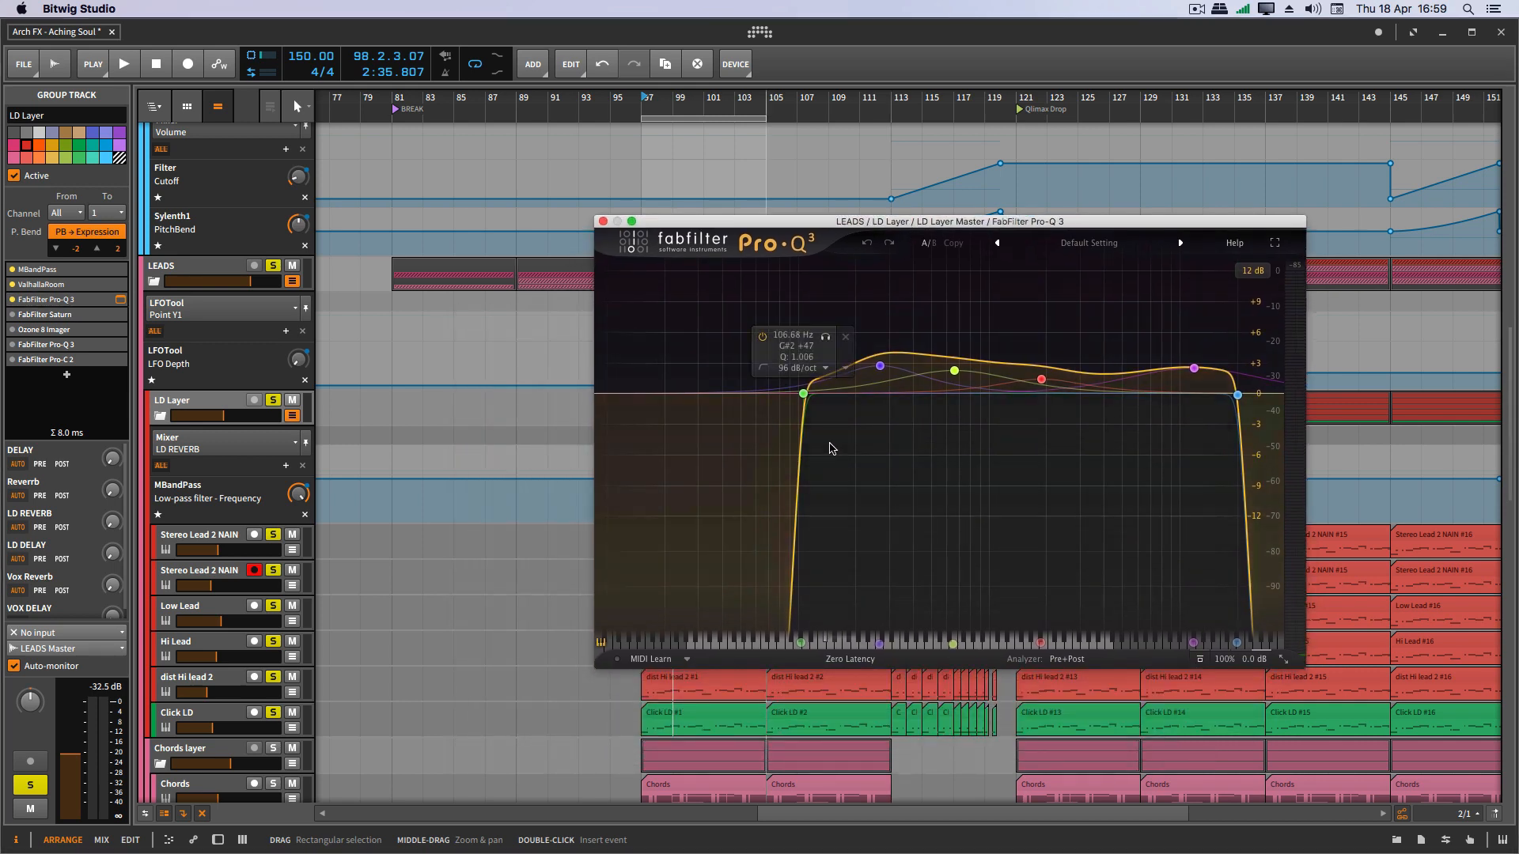
Step: Play the soloed leads and examine the LD Layer Pro-Q 3's boosts, low cut and high cut
{"action": "key", "text": "space"}
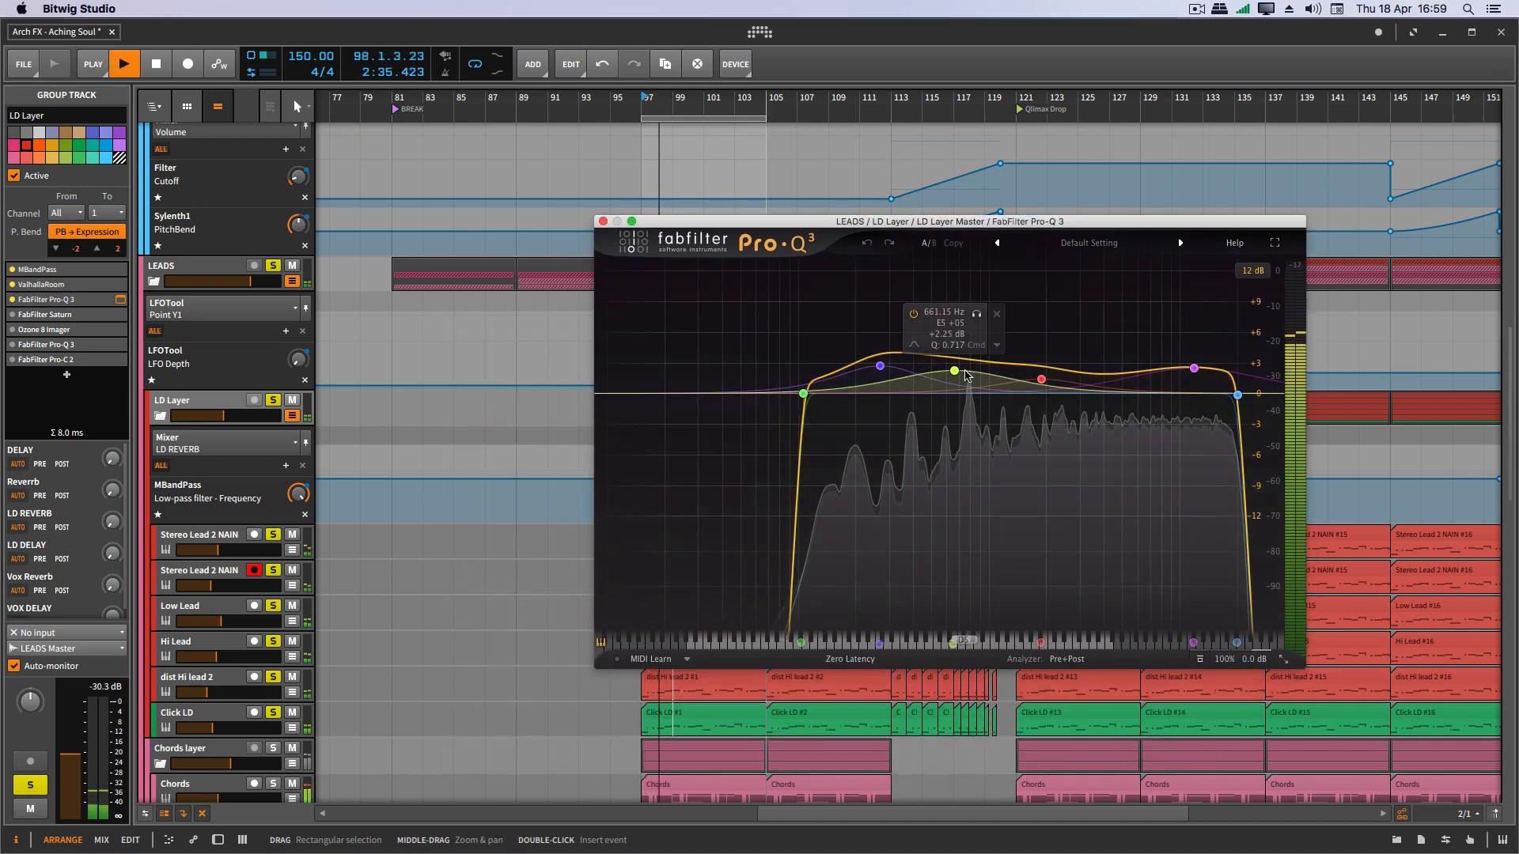
{"action": "key", "text": "space"}
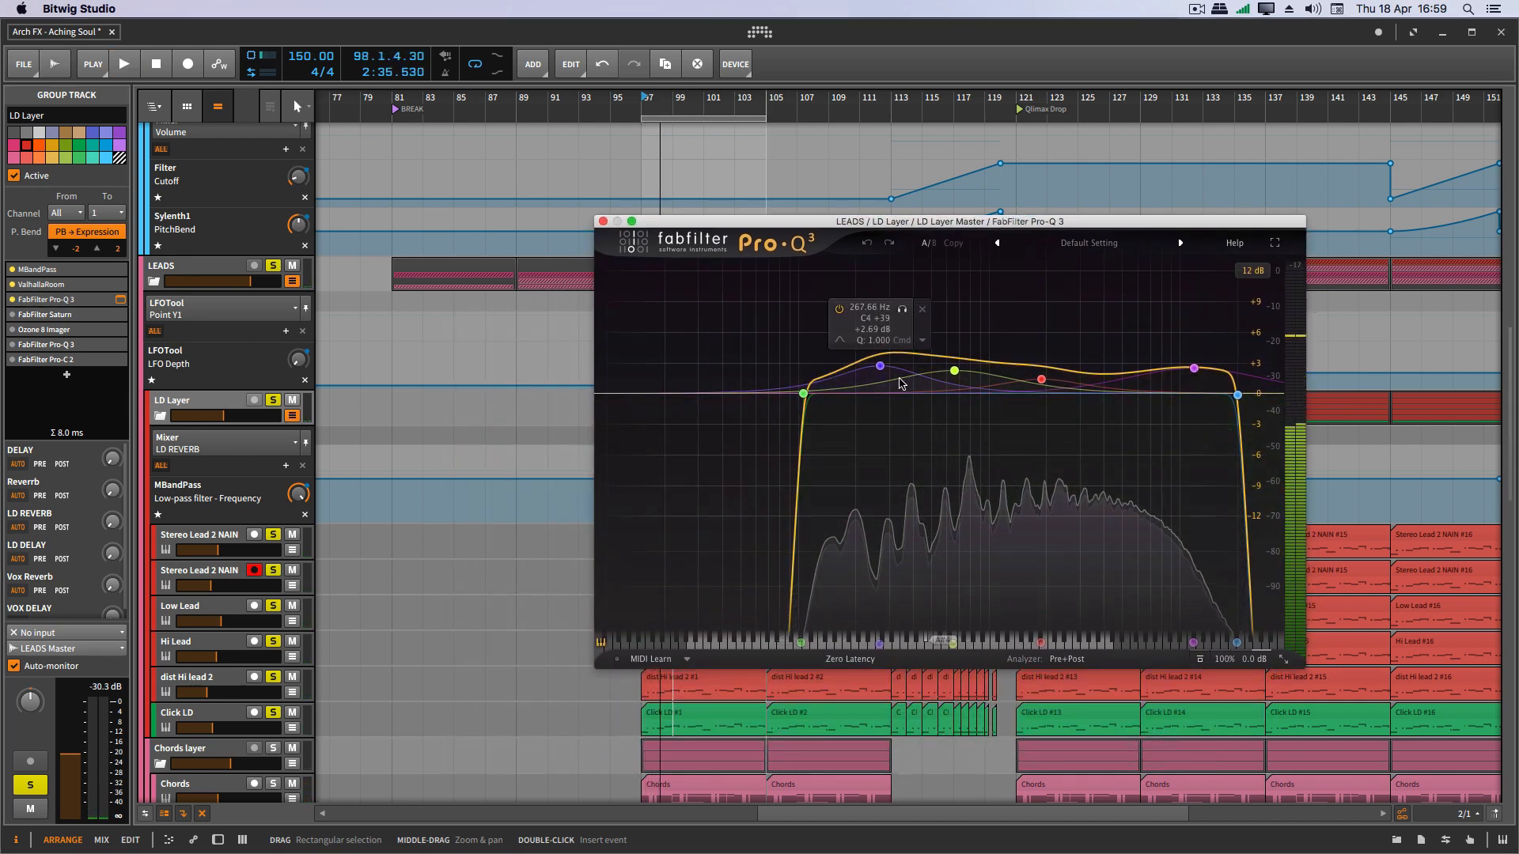
{"action": "key", "text": "space"}
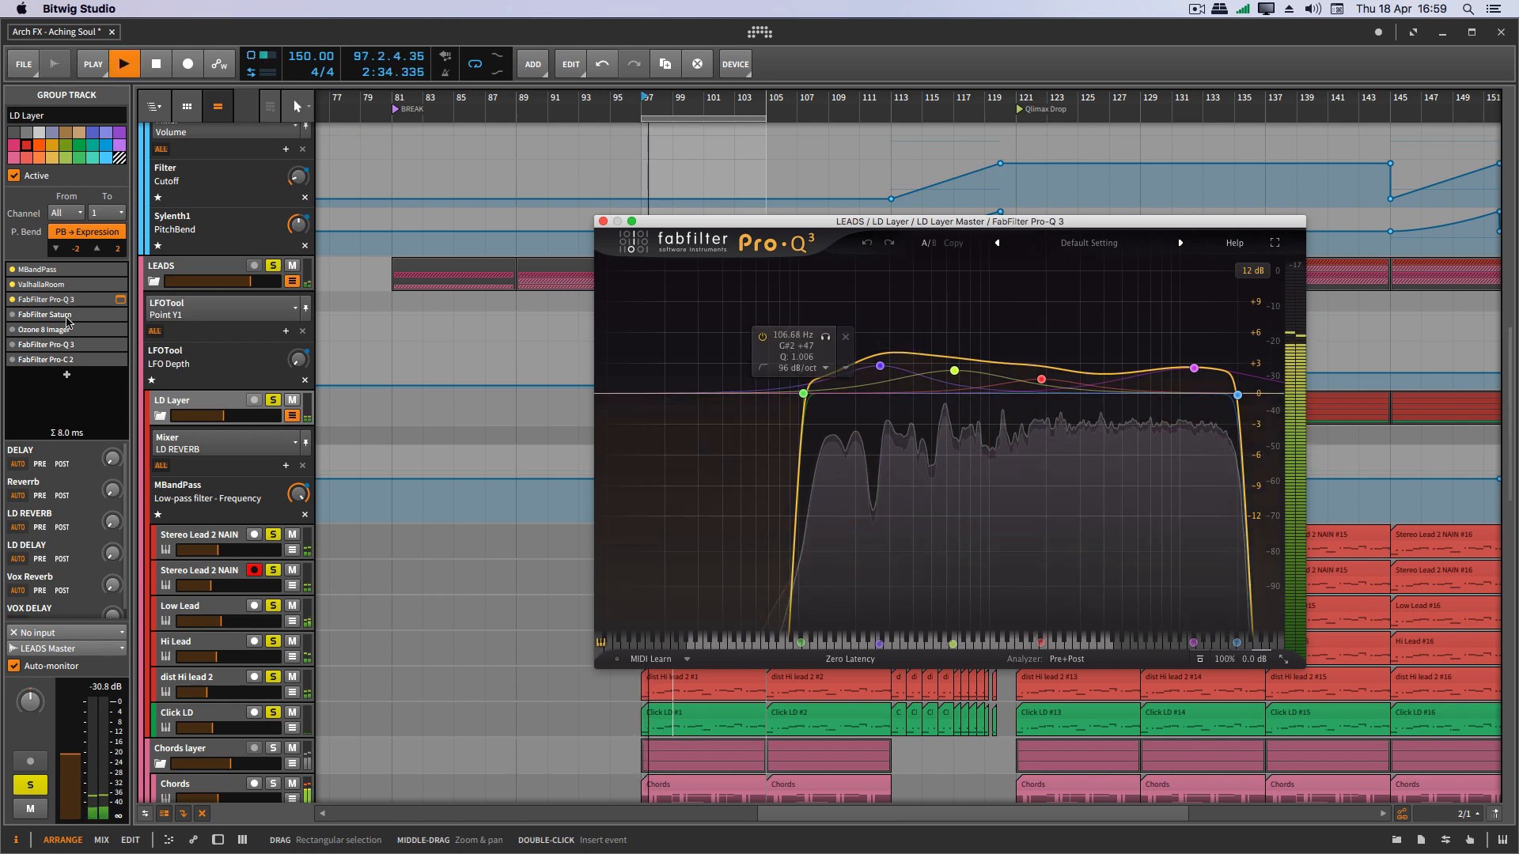
{"action": "left_click_drag", "start_coordinate": [989, 222], "coordinate": [961, 223]}
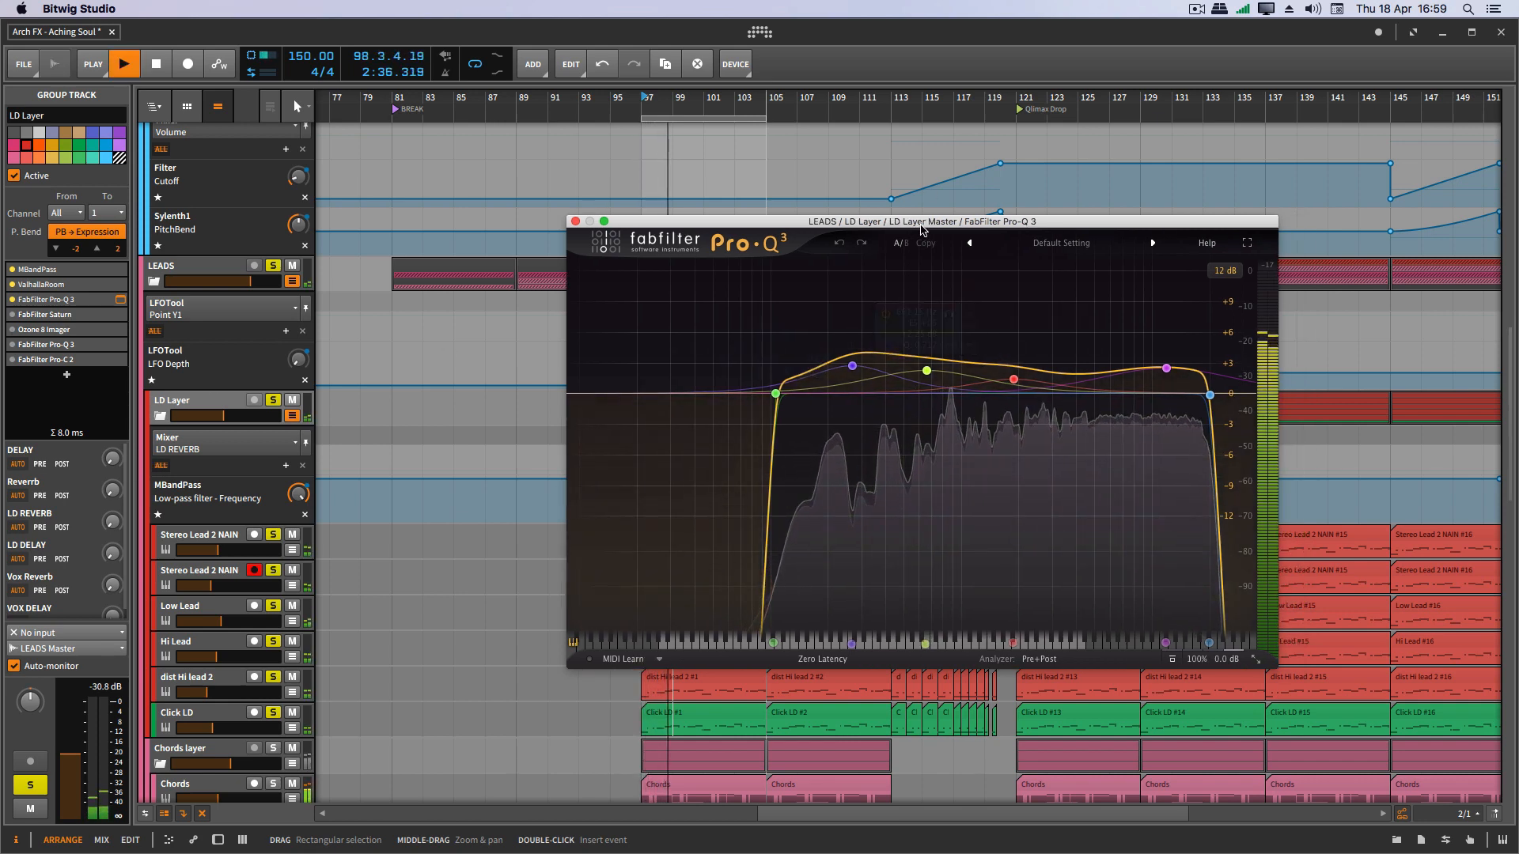
{"action": "key", "text": "space"}
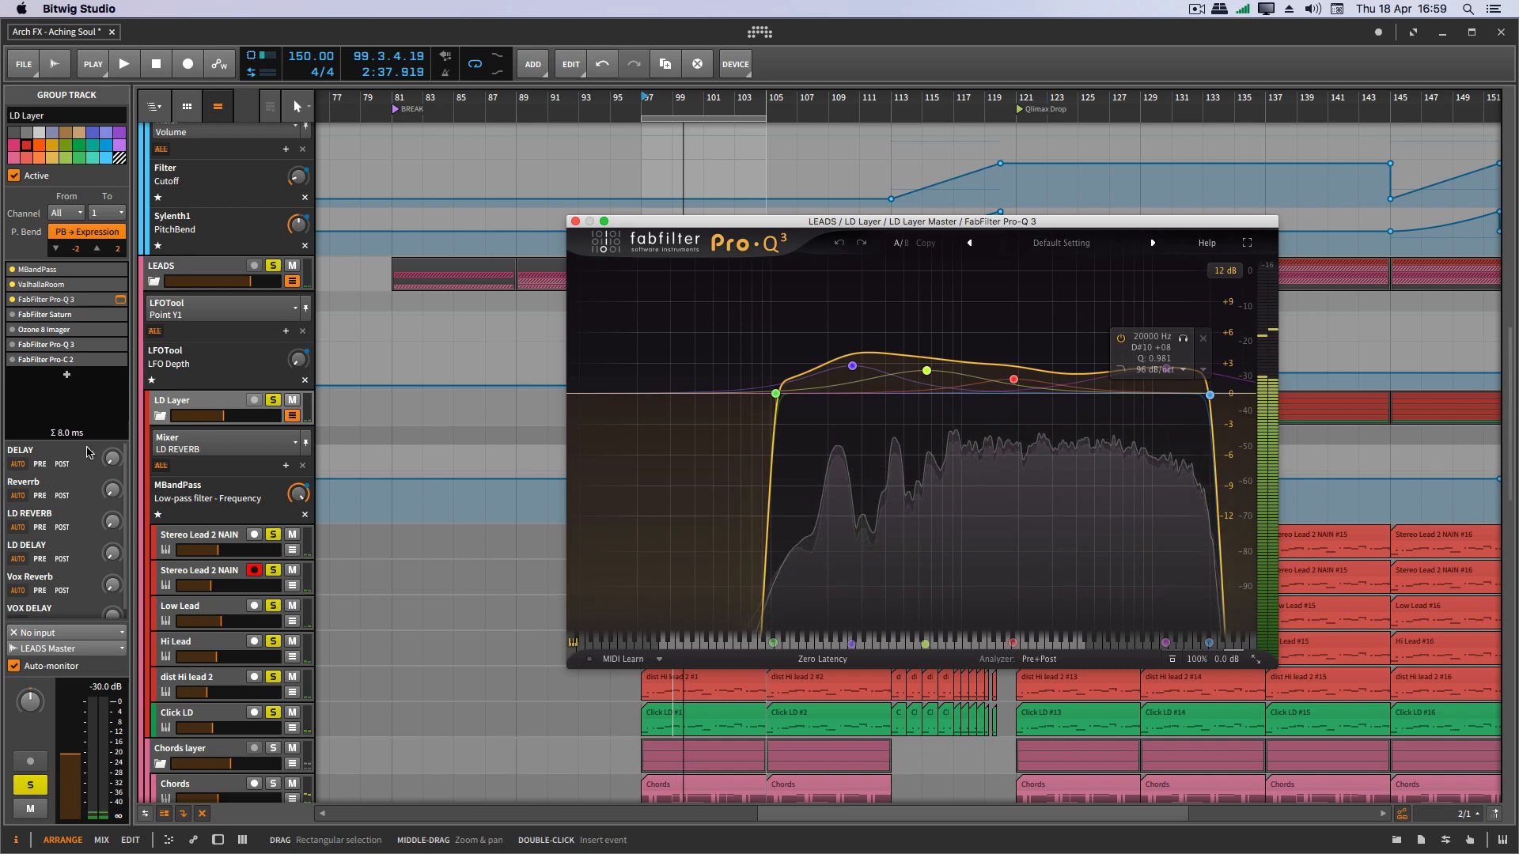
Step: Enable and open FabFilter Saturn on the LD Layer group, and look through its Mastering presets
{"action": "double_click", "coordinate": [45, 315]}
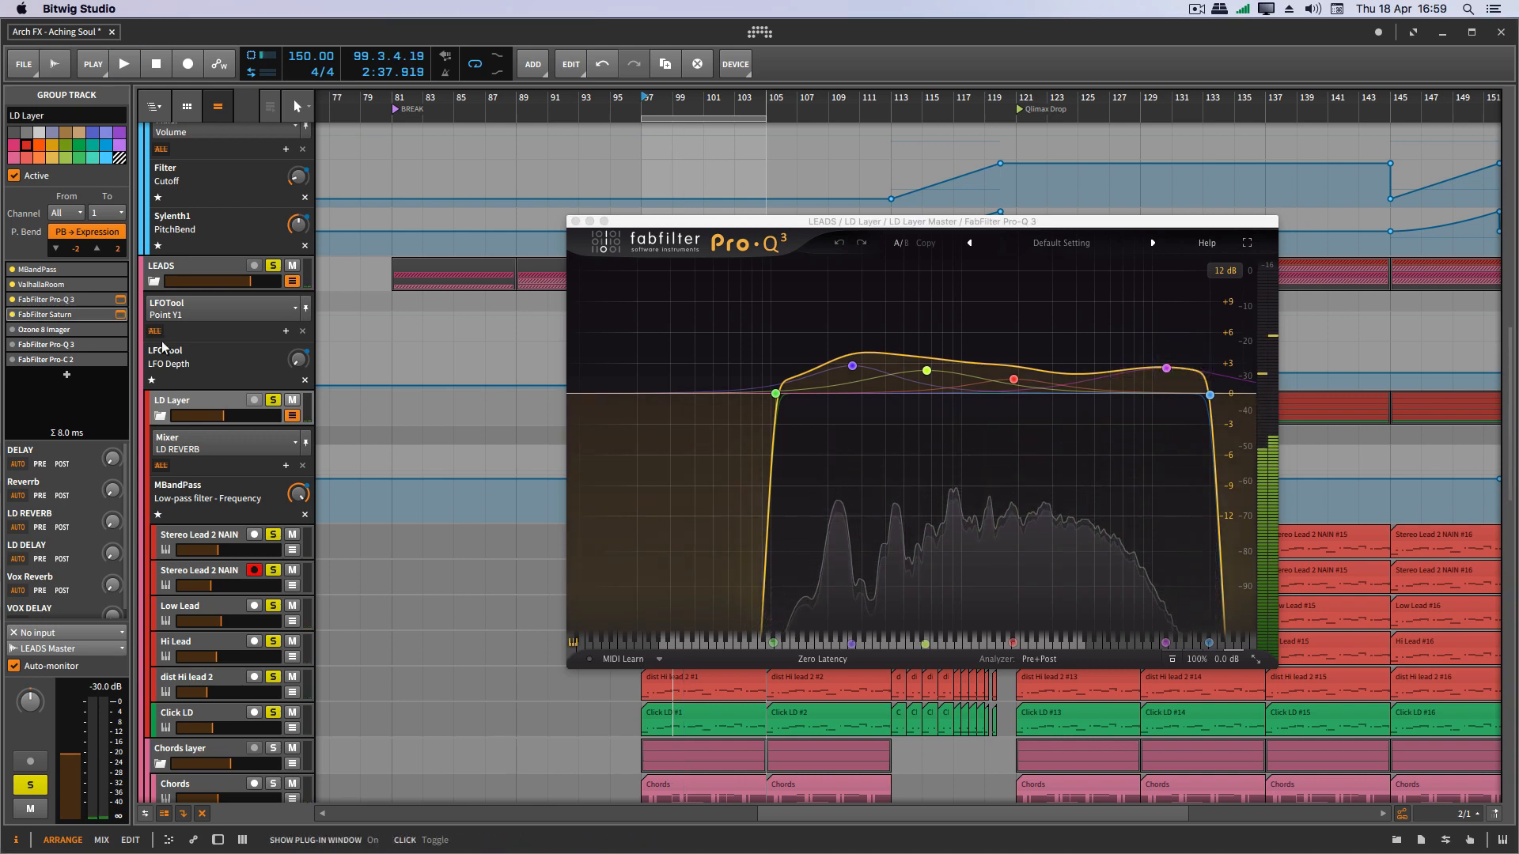
{"action": "left_click_drag", "start_coordinate": [930, 289], "coordinate": [747, 266]}
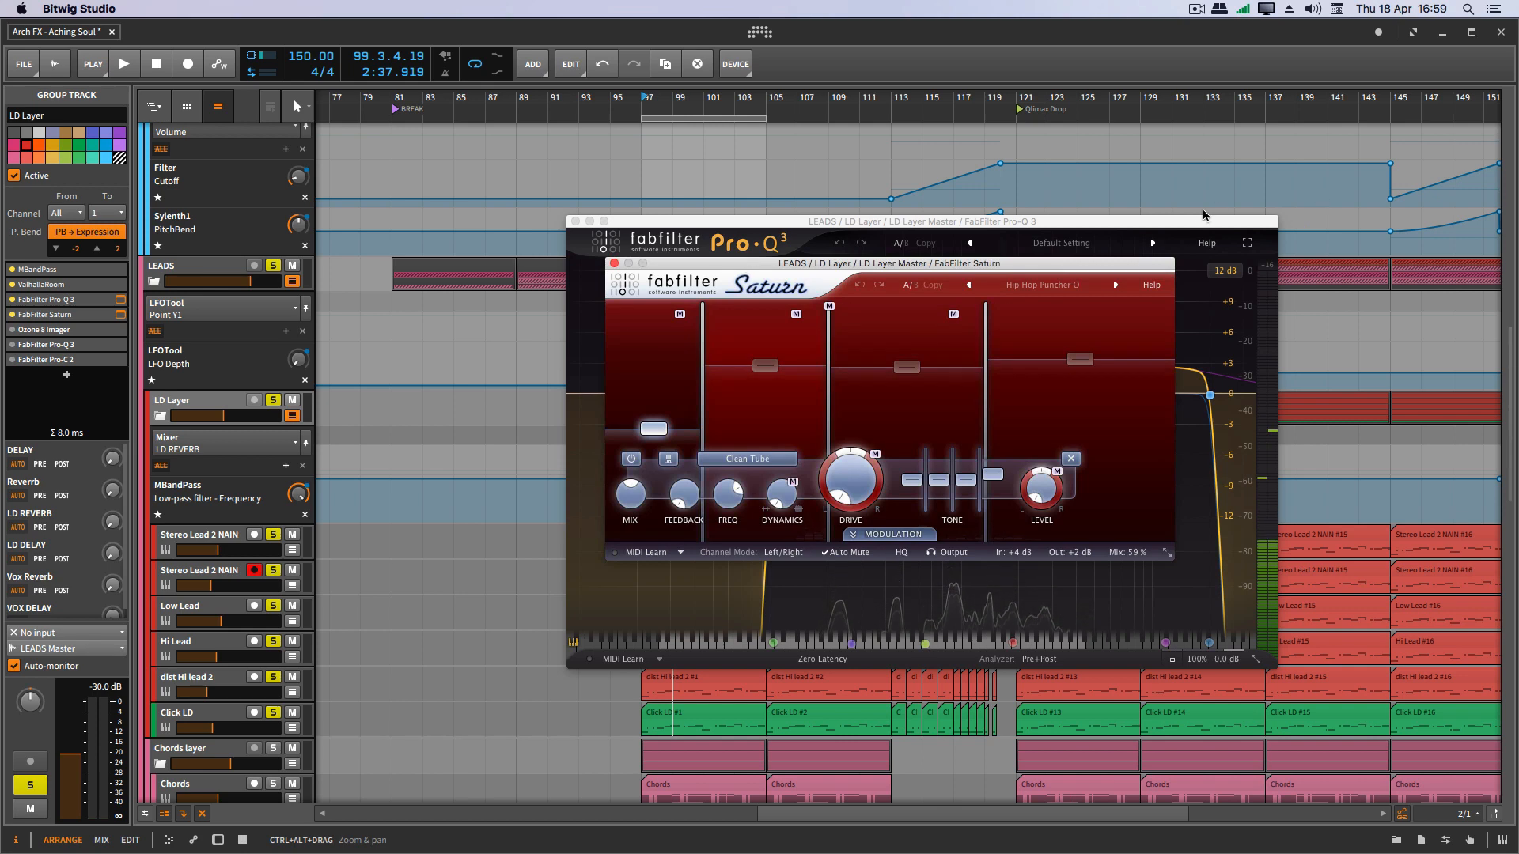
{"action": "left_click", "coordinate": [1031, 287]}
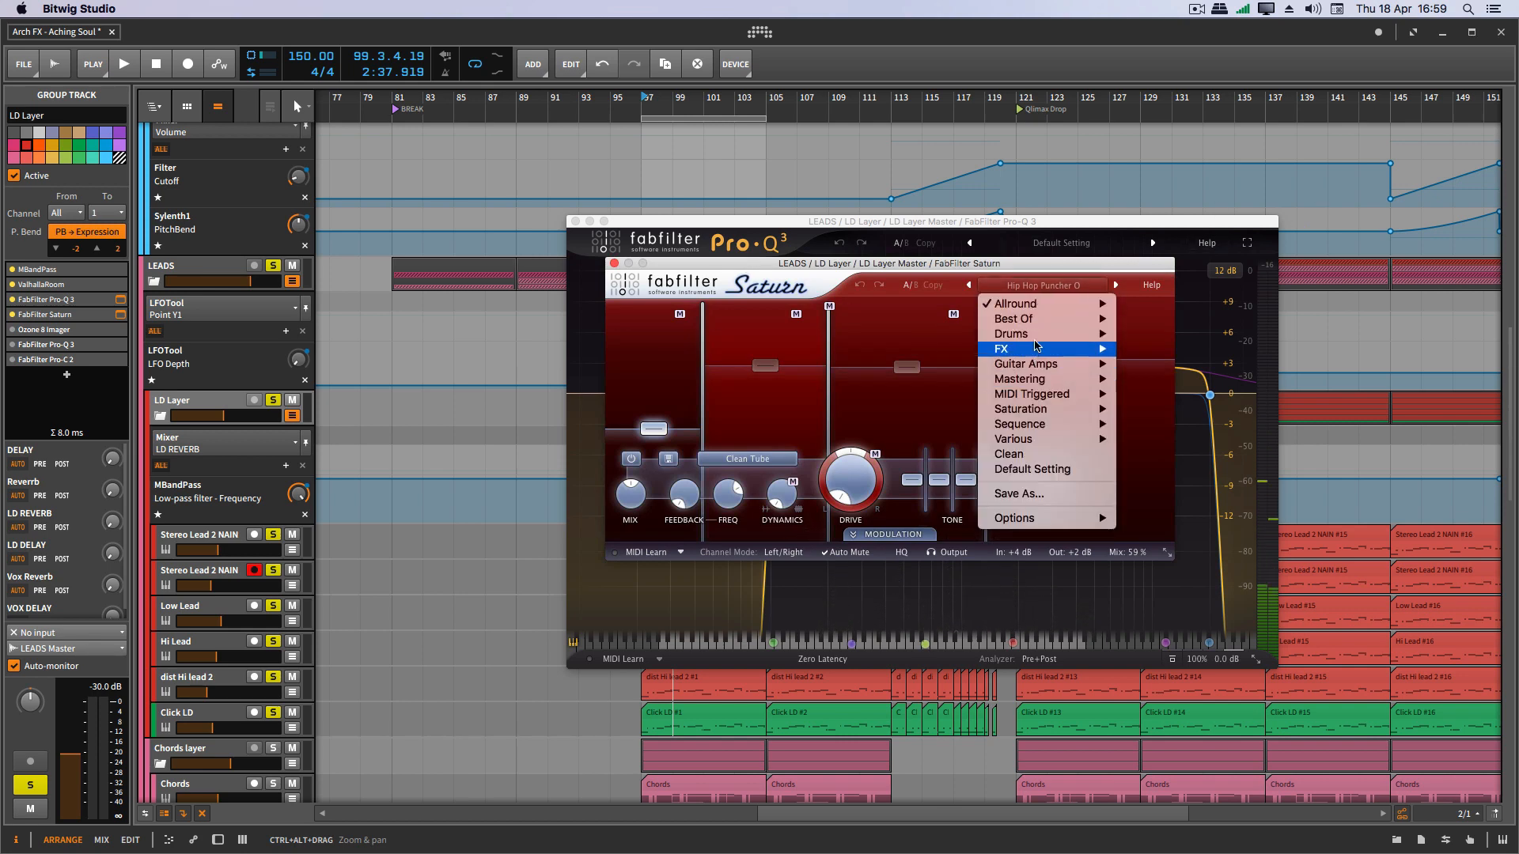
{"action": "mouse_move", "coordinate": [1080, 379]}
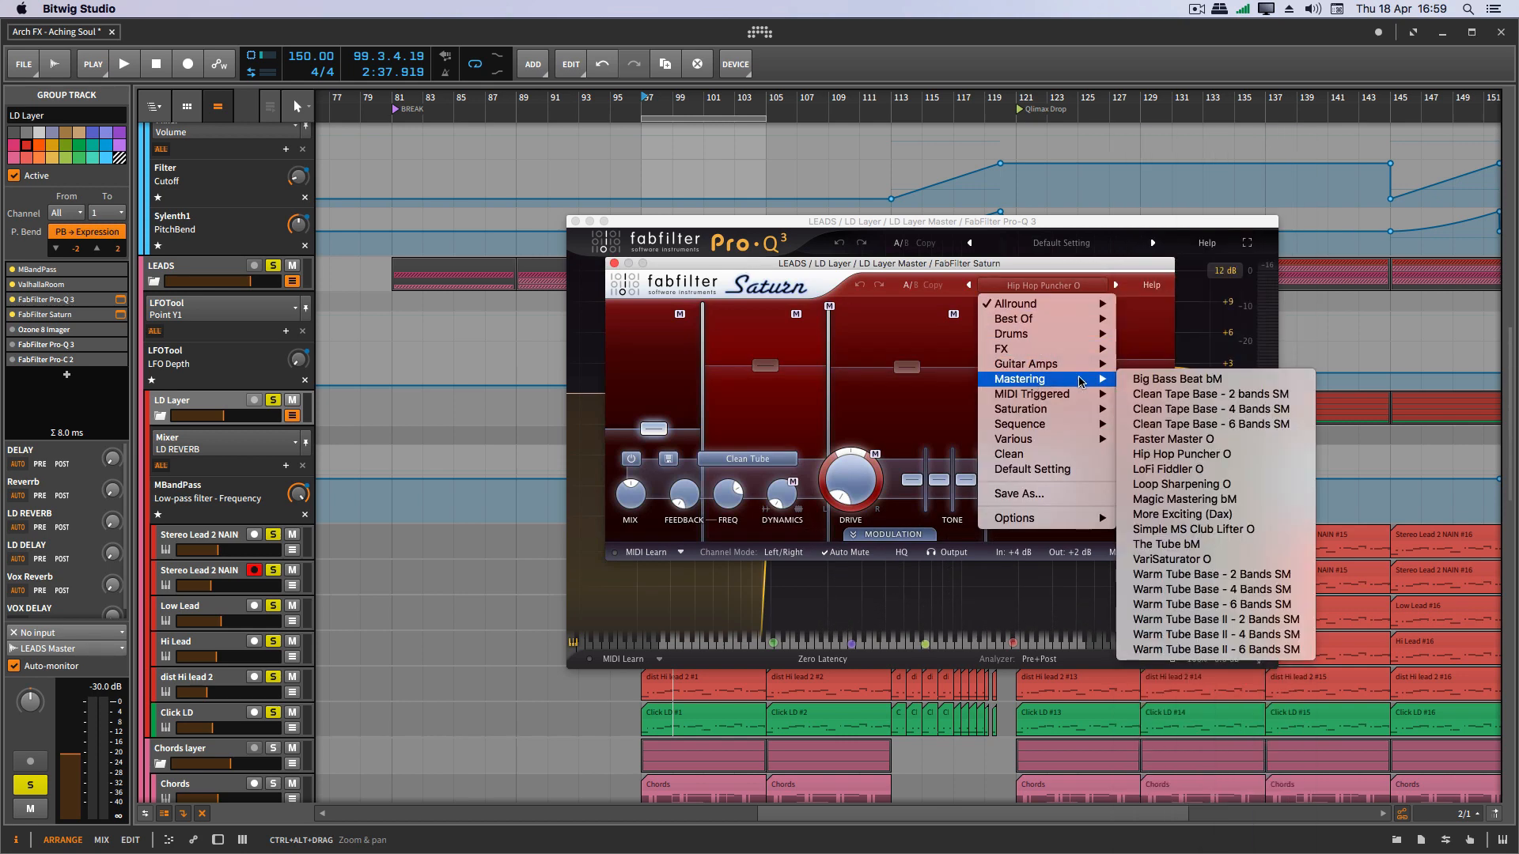
Step: Close the LD Layer's Pro-Q 3 and Saturn windows, and play the soloed leads through the effects
{"action": "left_click_drag", "start_coordinate": [873, 272], "coordinate": [1006, 244]}
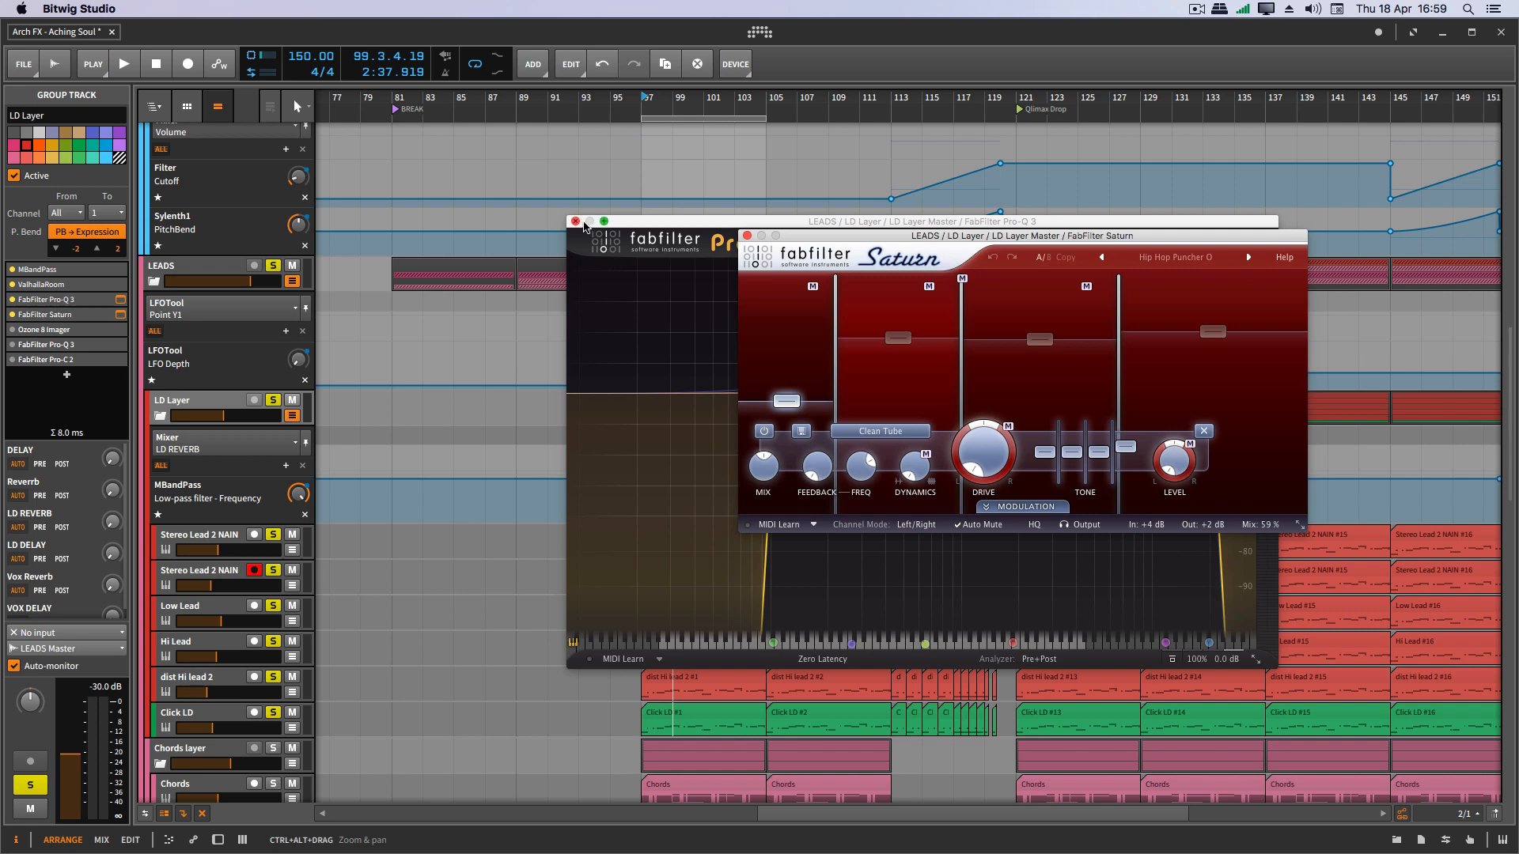
{"action": "left_click", "coordinate": [584, 228]}
{"action": "left_click", "coordinate": [576, 223]}
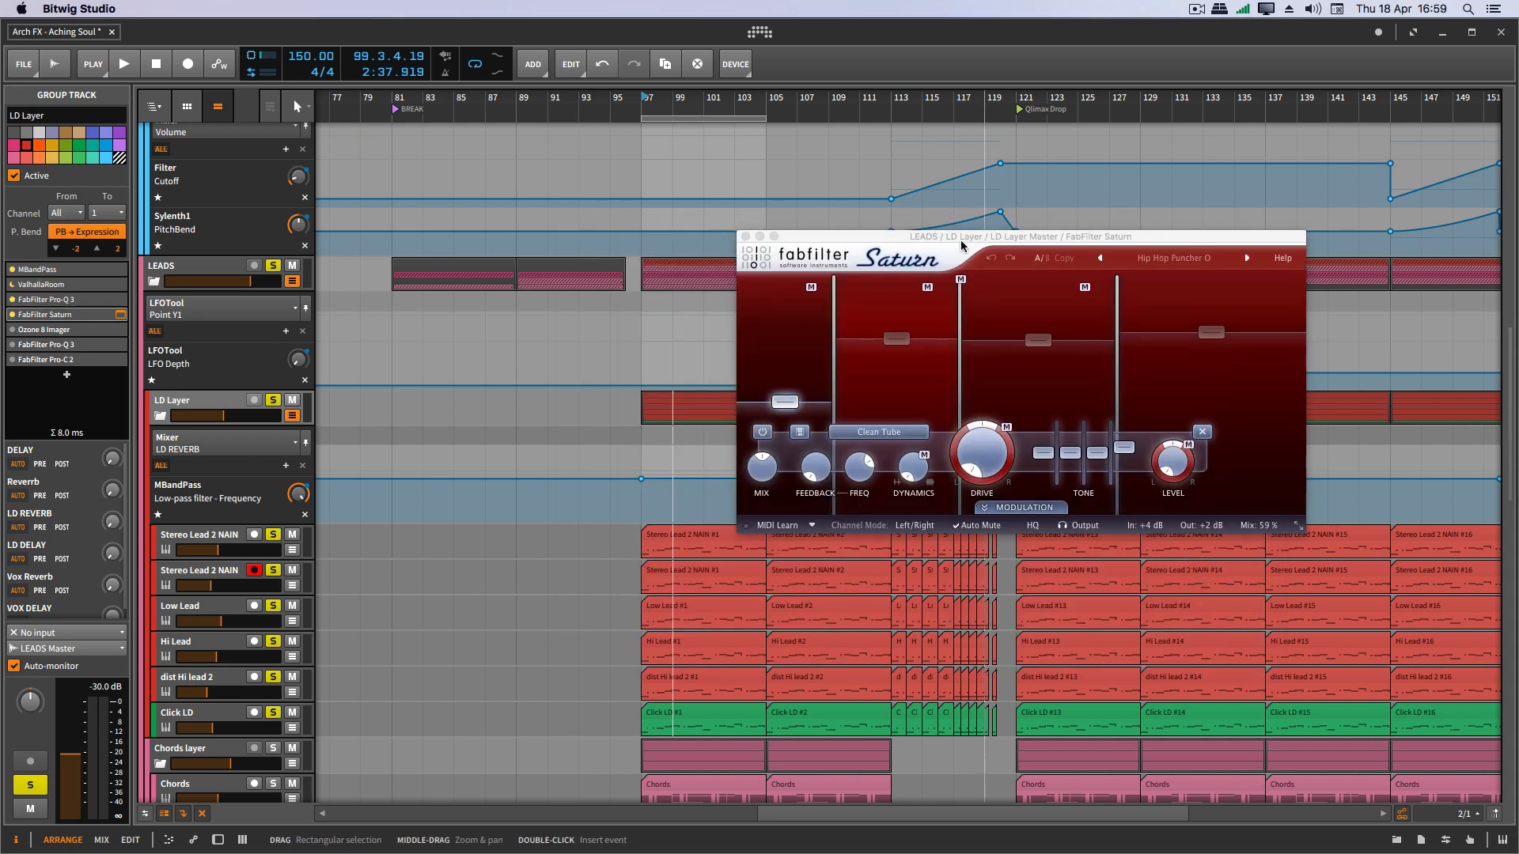
{"action": "left_click_drag", "start_coordinate": [973, 241], "coordinate": [844, 249]}
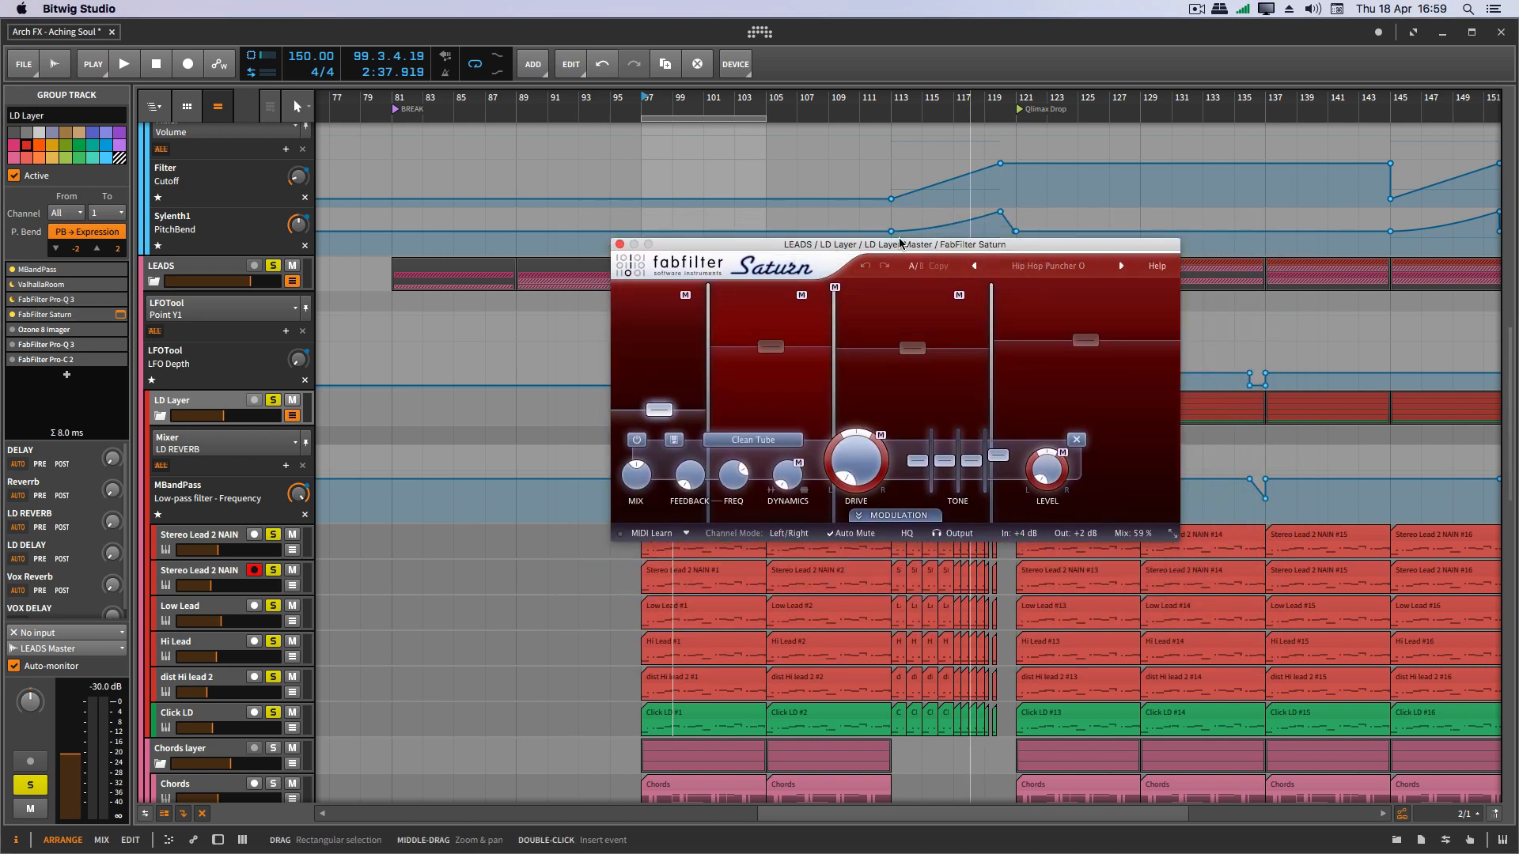
{"action": "mouse_move", "coordinate": [995, 254]}
{"action": "left_mouse_down"}
{"action": "mouse_move", "coordinate": [1080, 274]}
{"action": "mouse_move", "coordinate": [1007, 273]}
{"action": "left_mouse_up"}
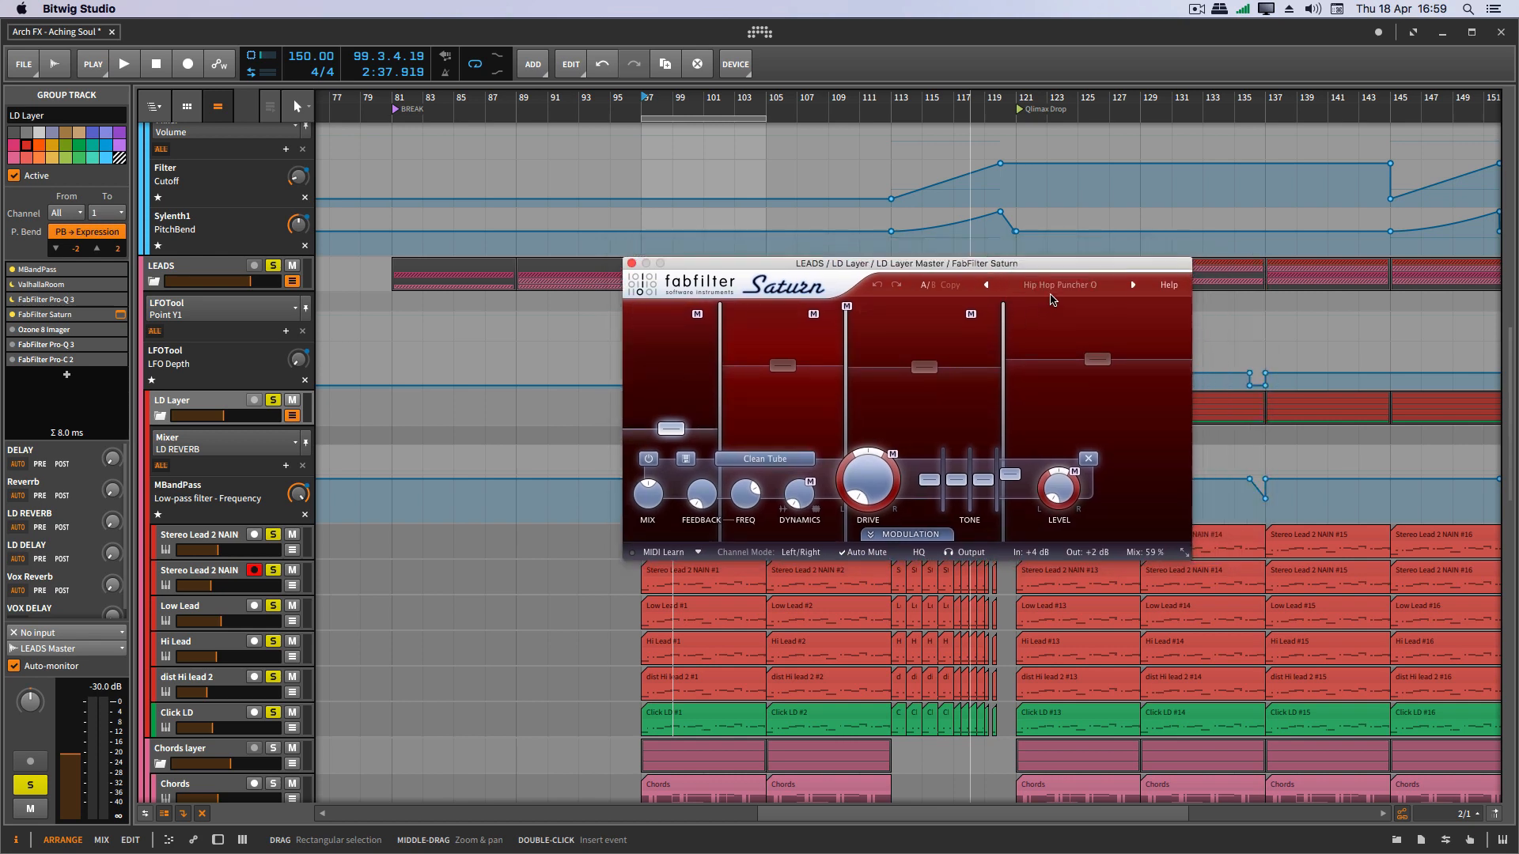
{"action": "left_click", "coordinate": [632, 263]}
{"action": "scroll", "coordinate": [666, 645], "scroll_direction": "down", "scroll_amount": 3}
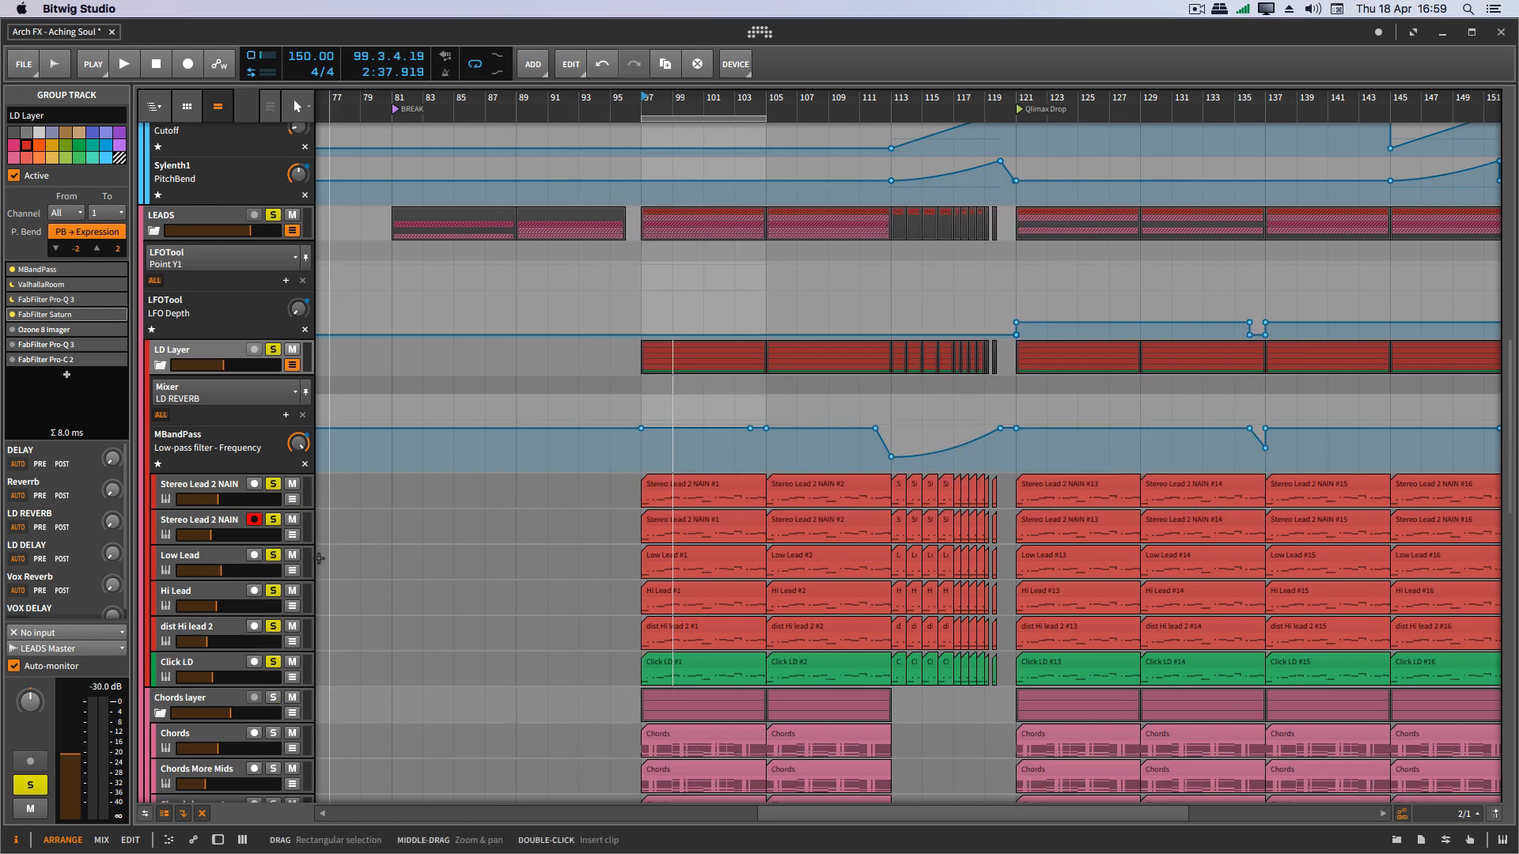
{"action": "key", "text": "space"}
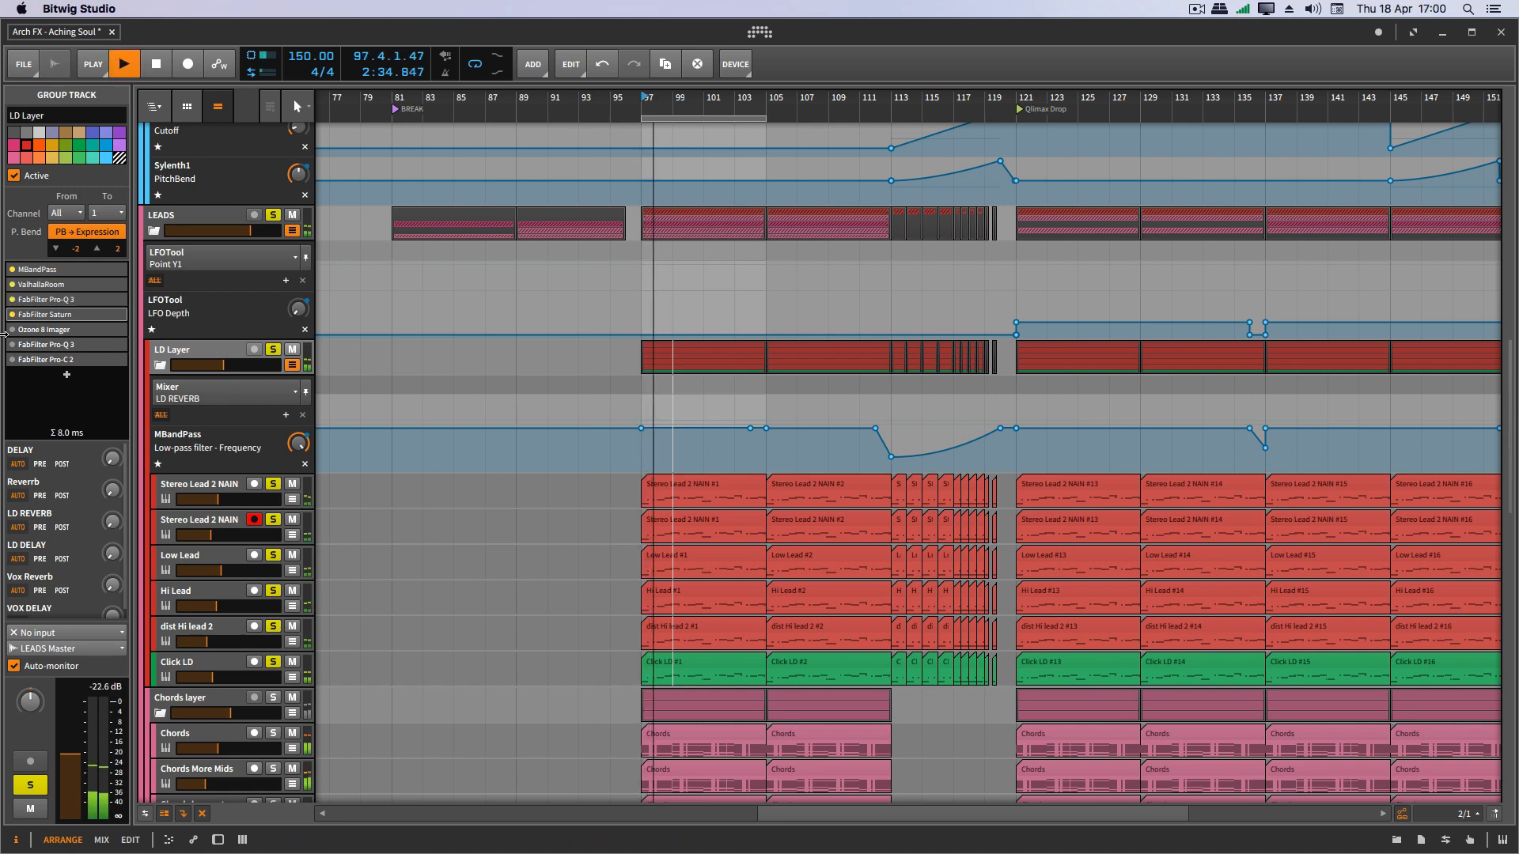
Step: Enable and open the Ozone 8 Imager on the LD Layer group, play the leads through it, and close its window
{"action": "key", "text": "space"}
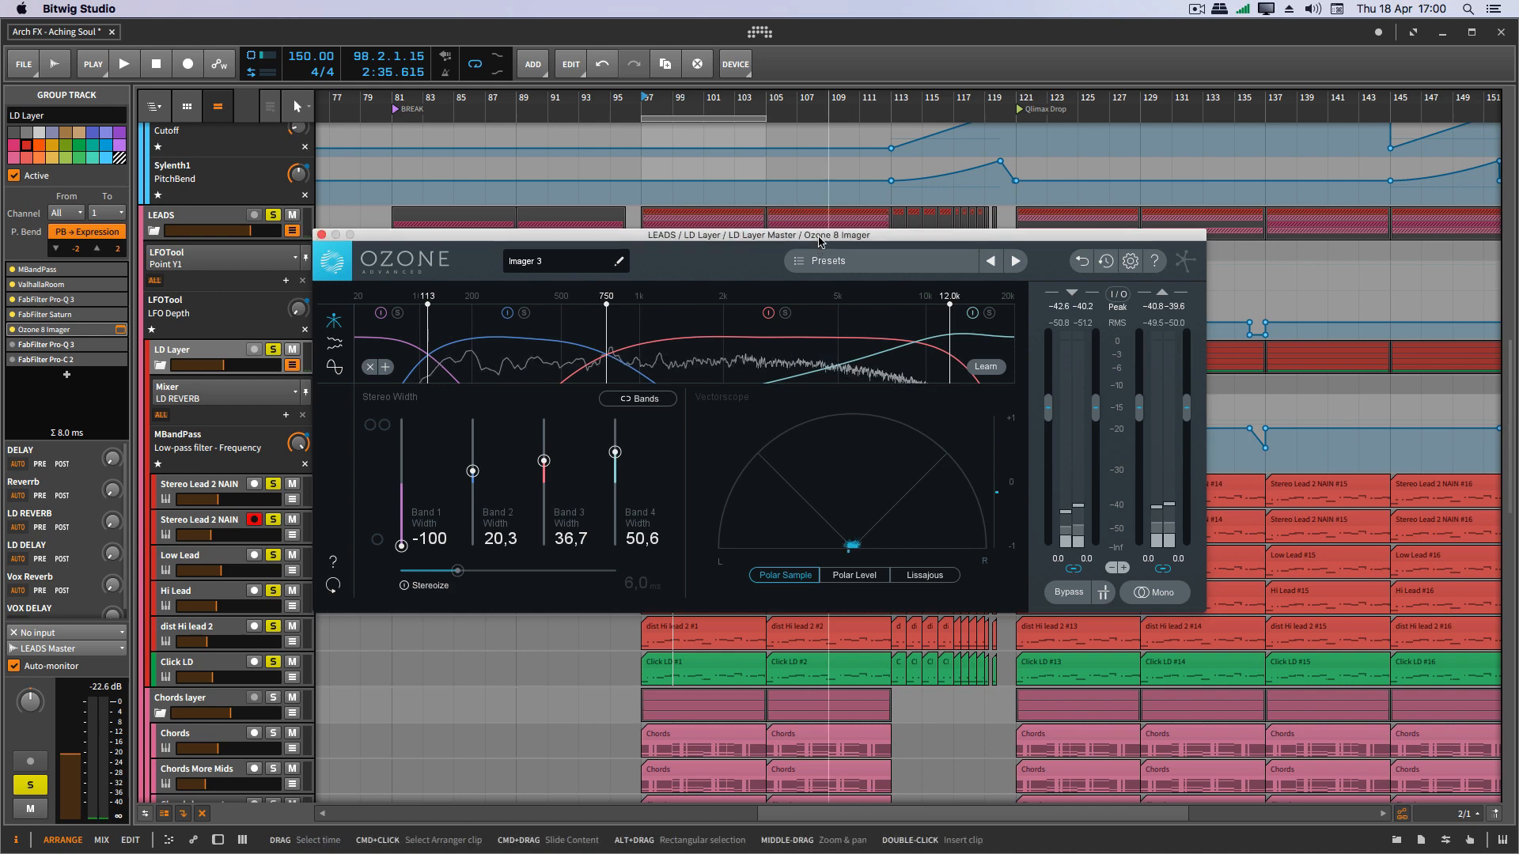
{"action": "left_click_drag", "start_coordinate": [825, 236], "coordinate": [1070, 236]}
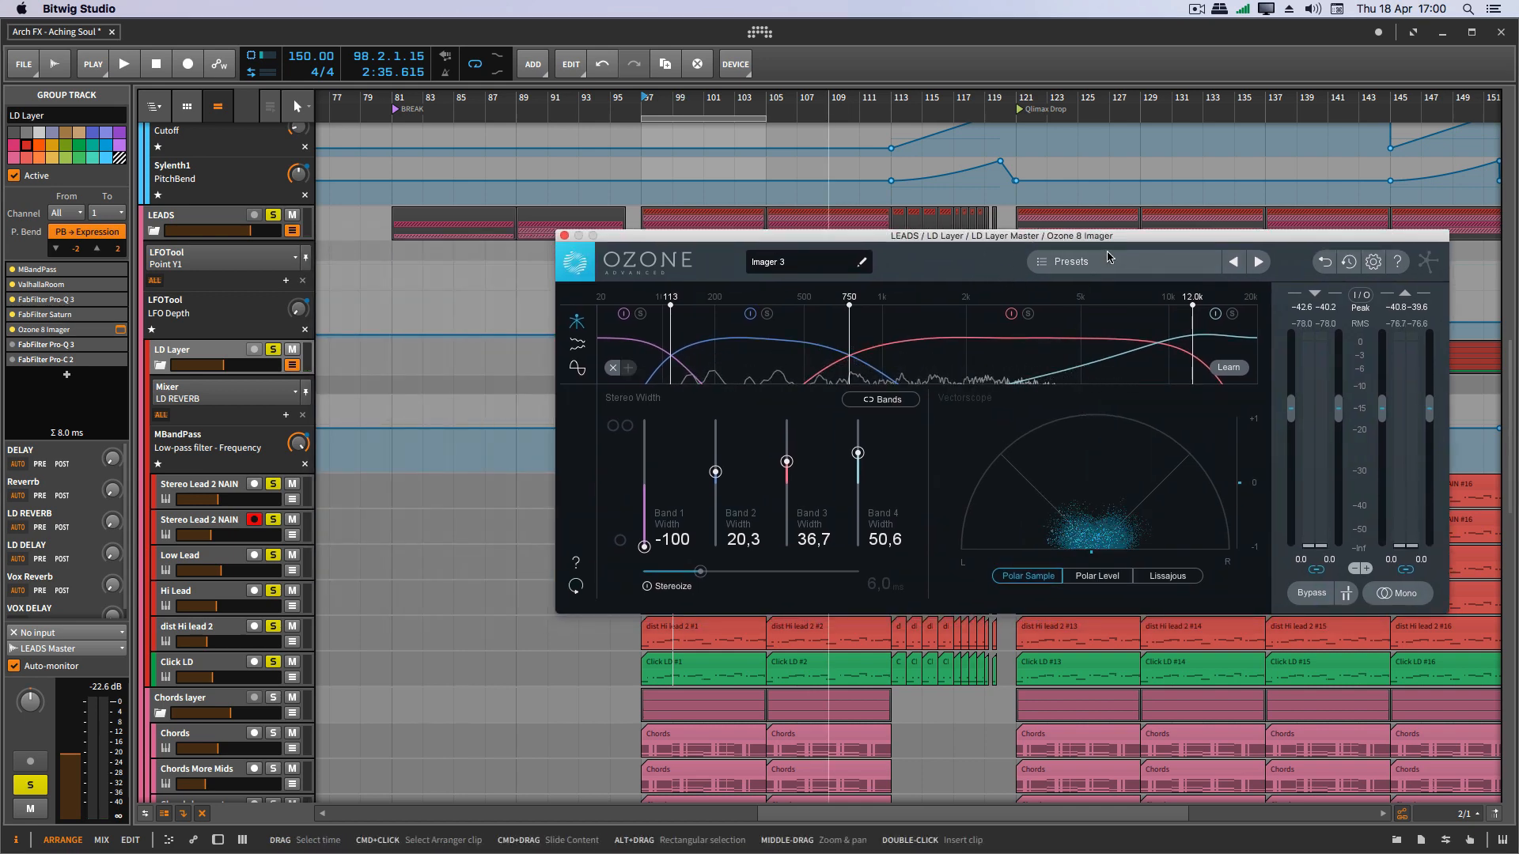
{"action": "key", "text": "space"}
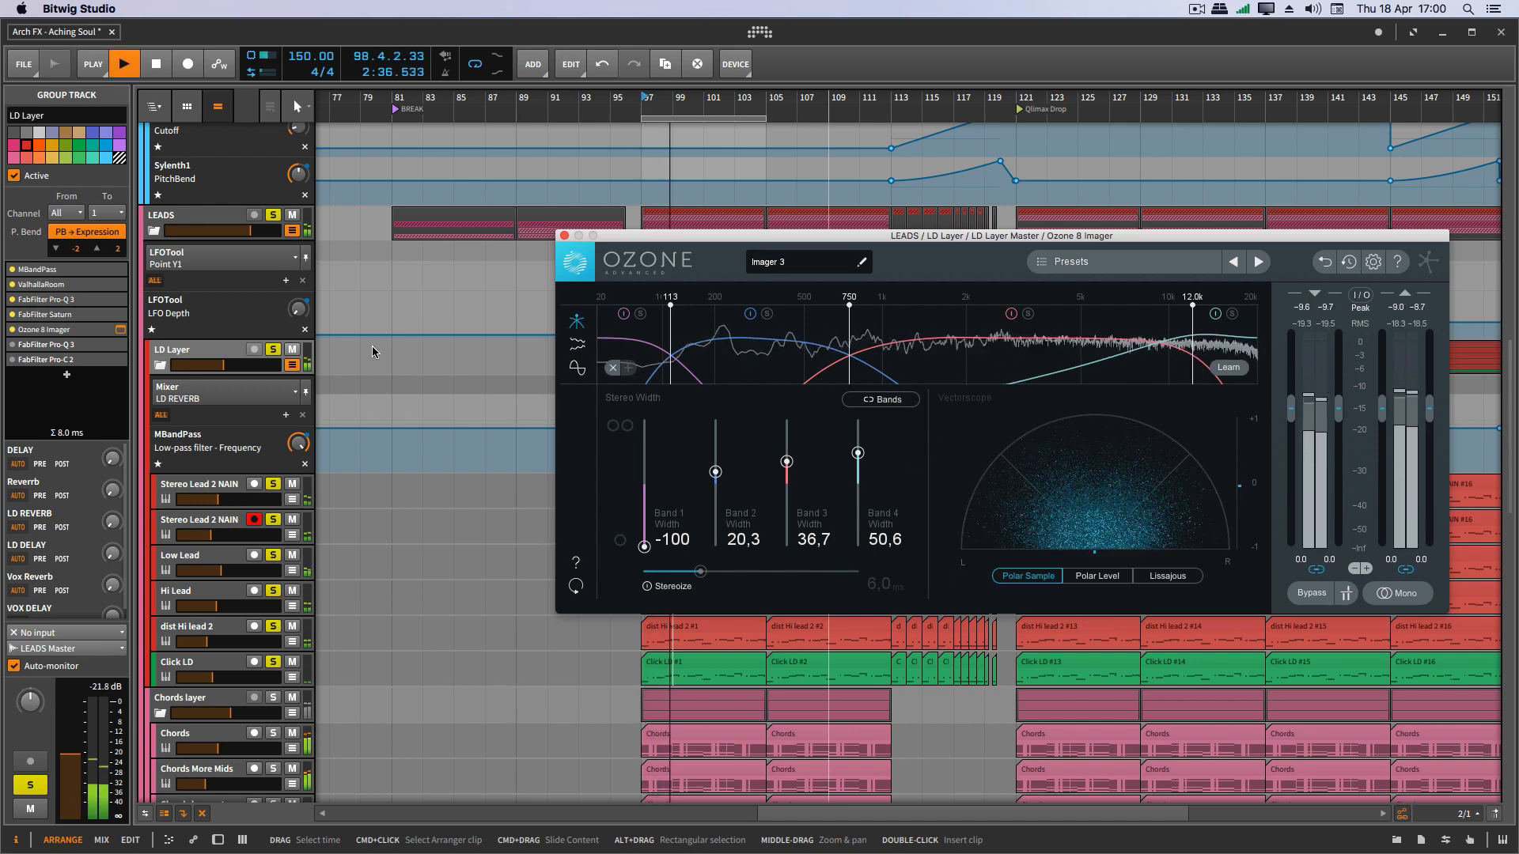
{"action": "left_click", "coordinate": [564, 236]}
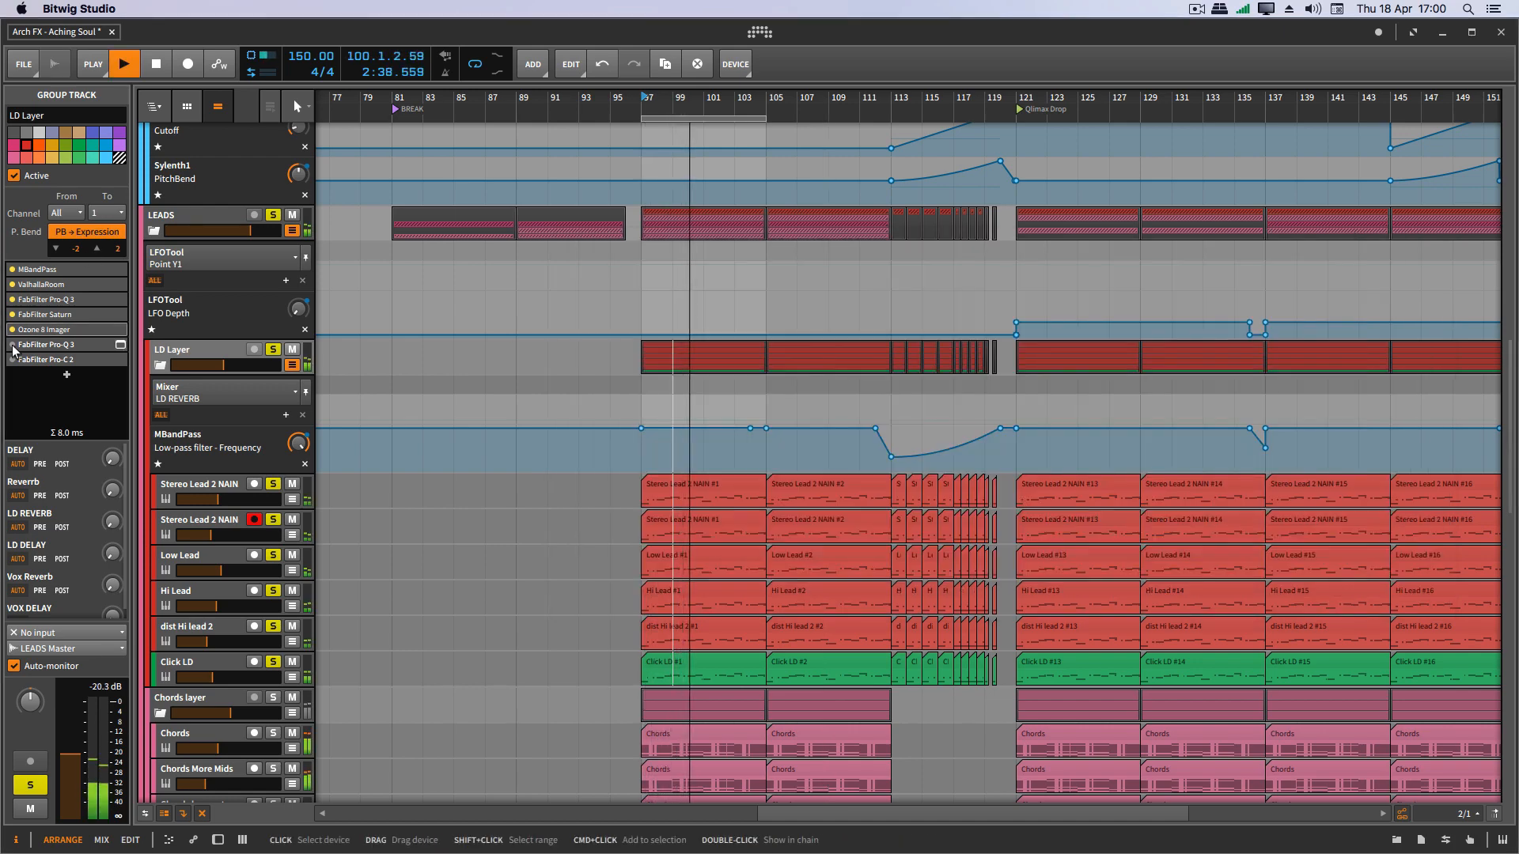
Step: Enable and open the second FabFilter Pro-Q 3 on the LD Layer group, examine its bands during playback, and close it
{"action": "left_click", "coordinate": [120, 345]}
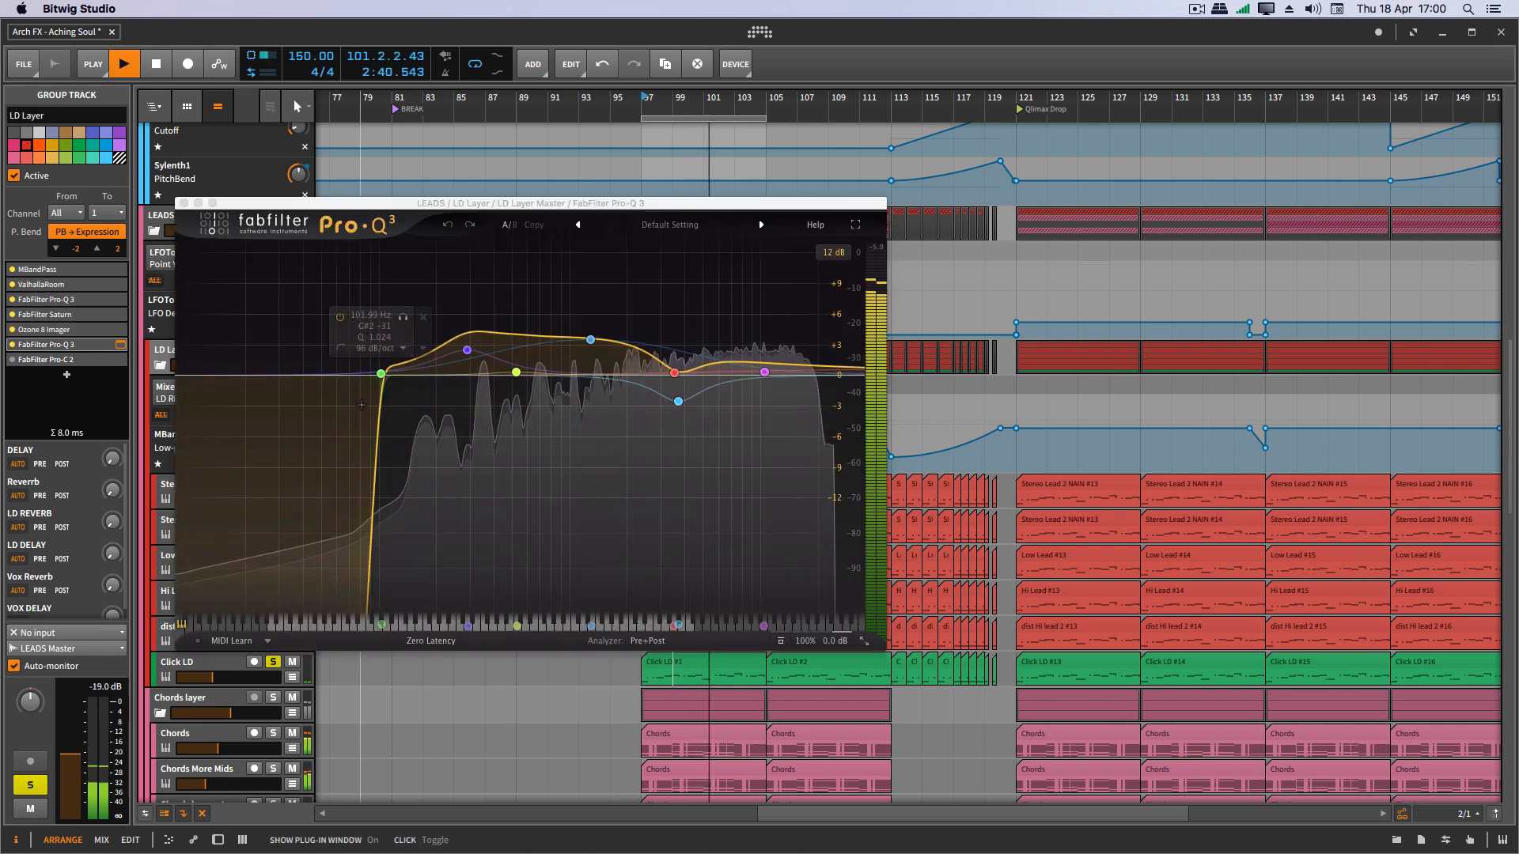
{"action": "key", "text": "space"}
{"action": "left_click_drag", "start_coordinate": [500, 201], "coordinate": [744, 190]}
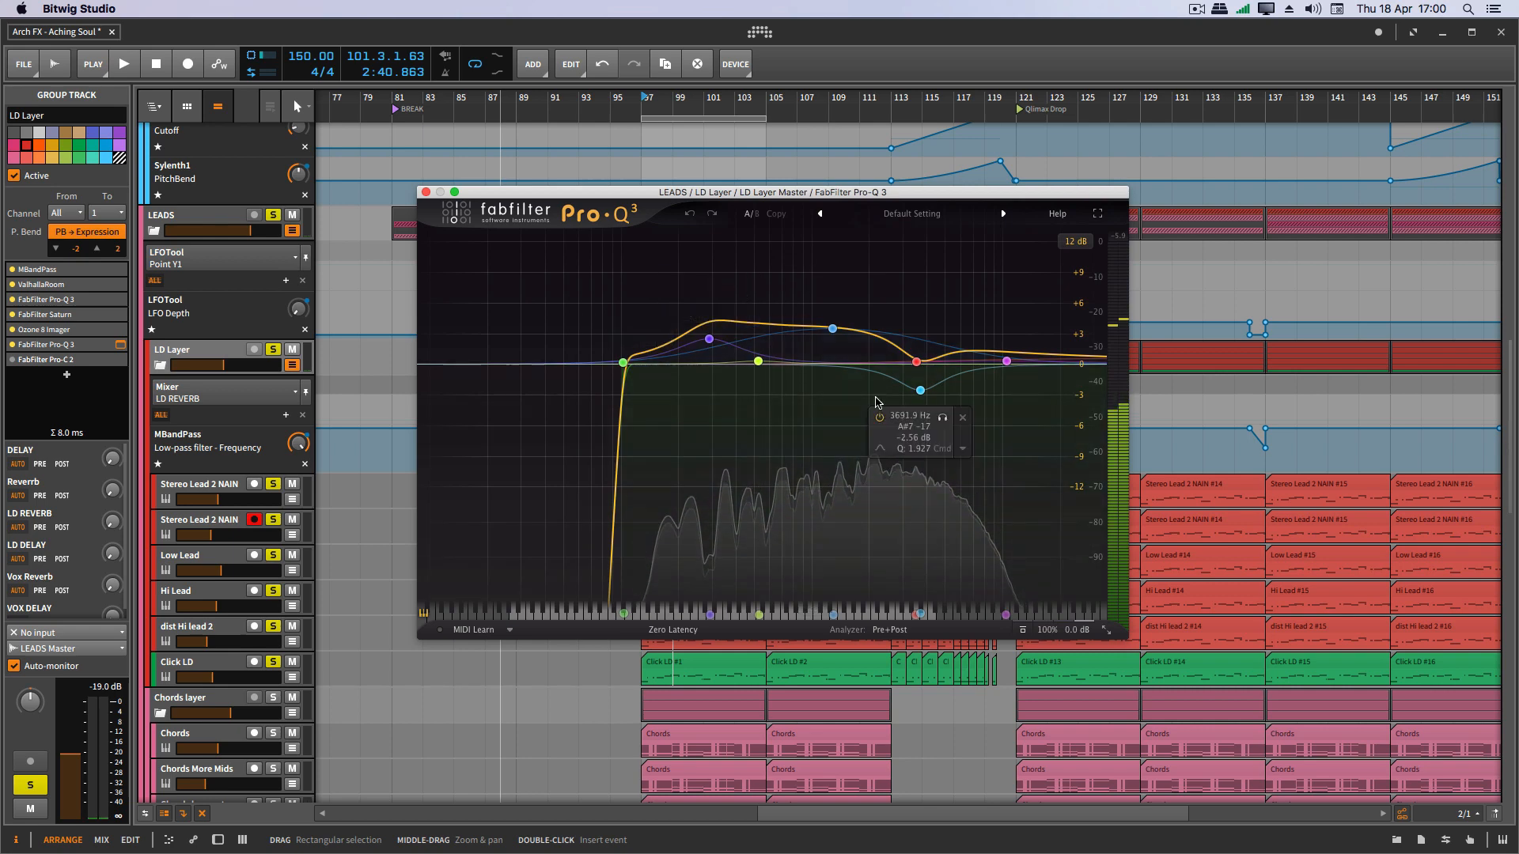
{"action": "left_click_drag", "start_coordinate": [640, 449], "coordinate": [851, 265]}
{"action": "key", "text": "space"}
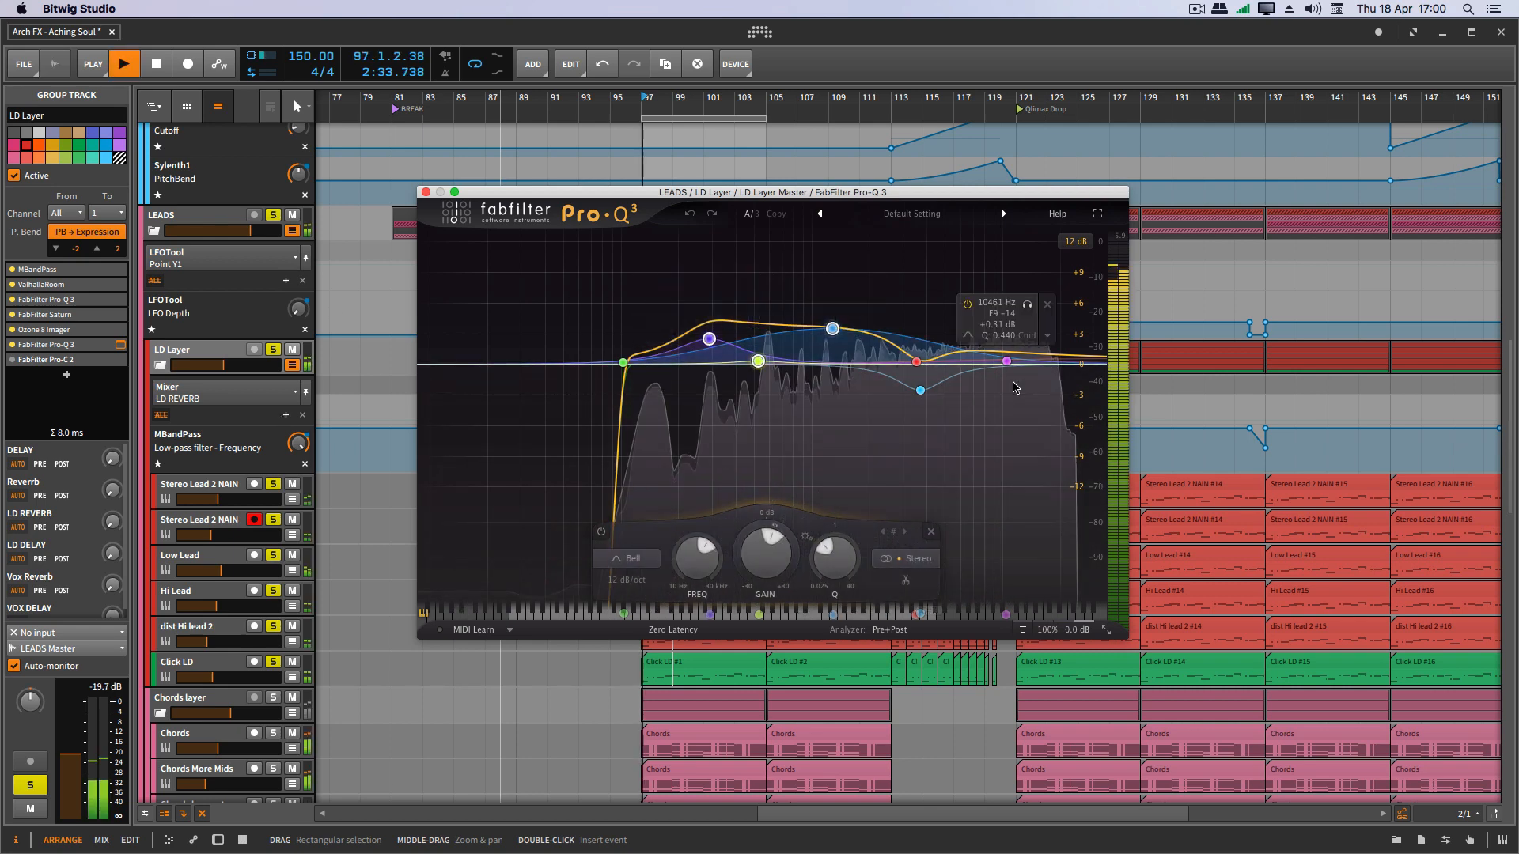
{"action": "left_click", "coordinate": [426, 193]}
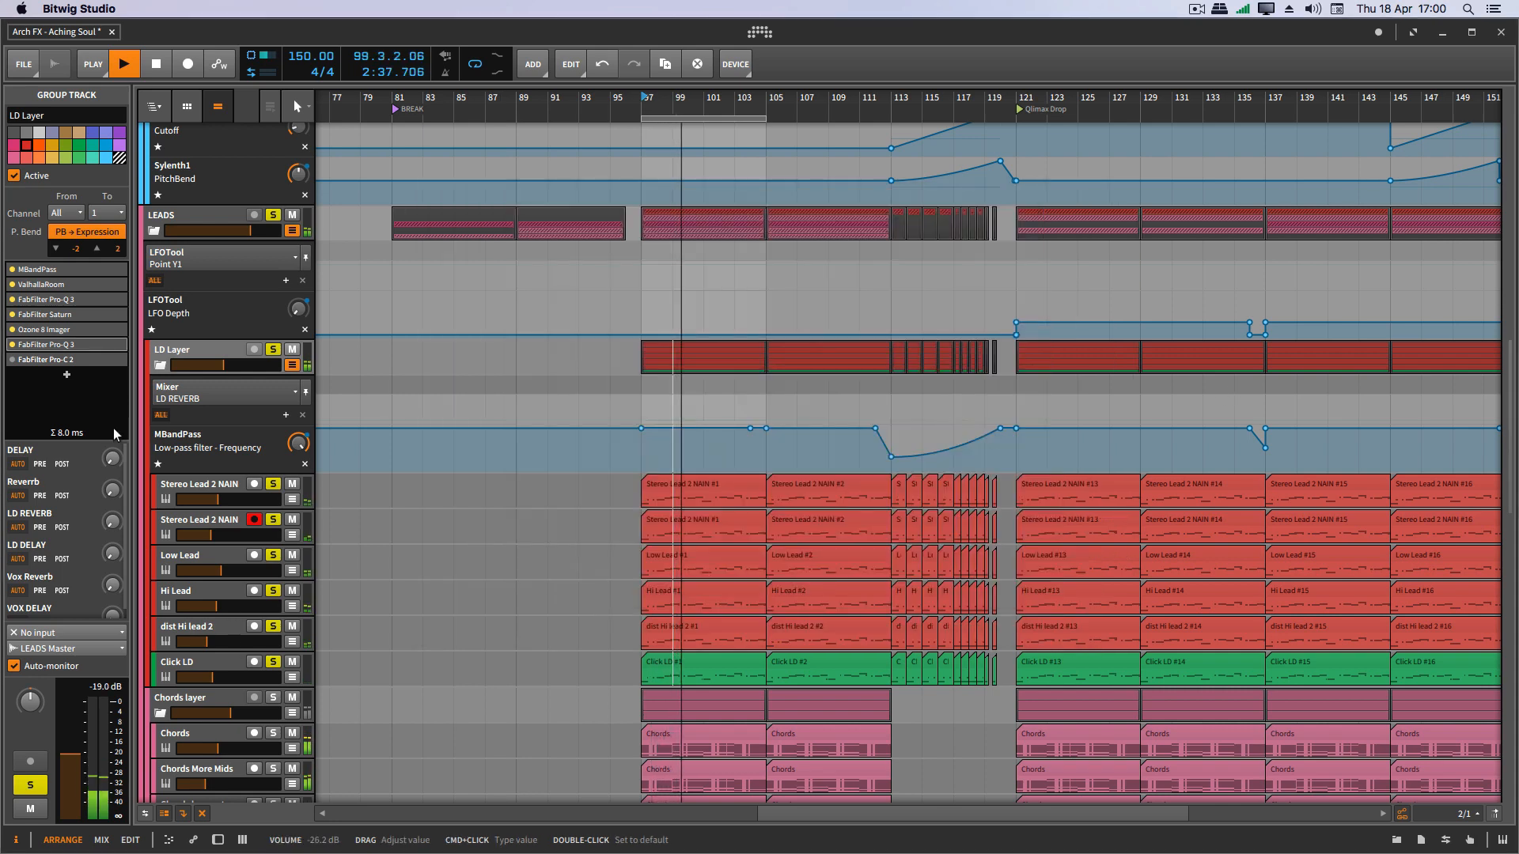
Step: Enable and open FabFilter Pro-C 2 on the LD Layer group, and play the leads through the compressor
{"action": "key", "text": "space"}
{"action": "left_click", "coordinate": [87, 360]}
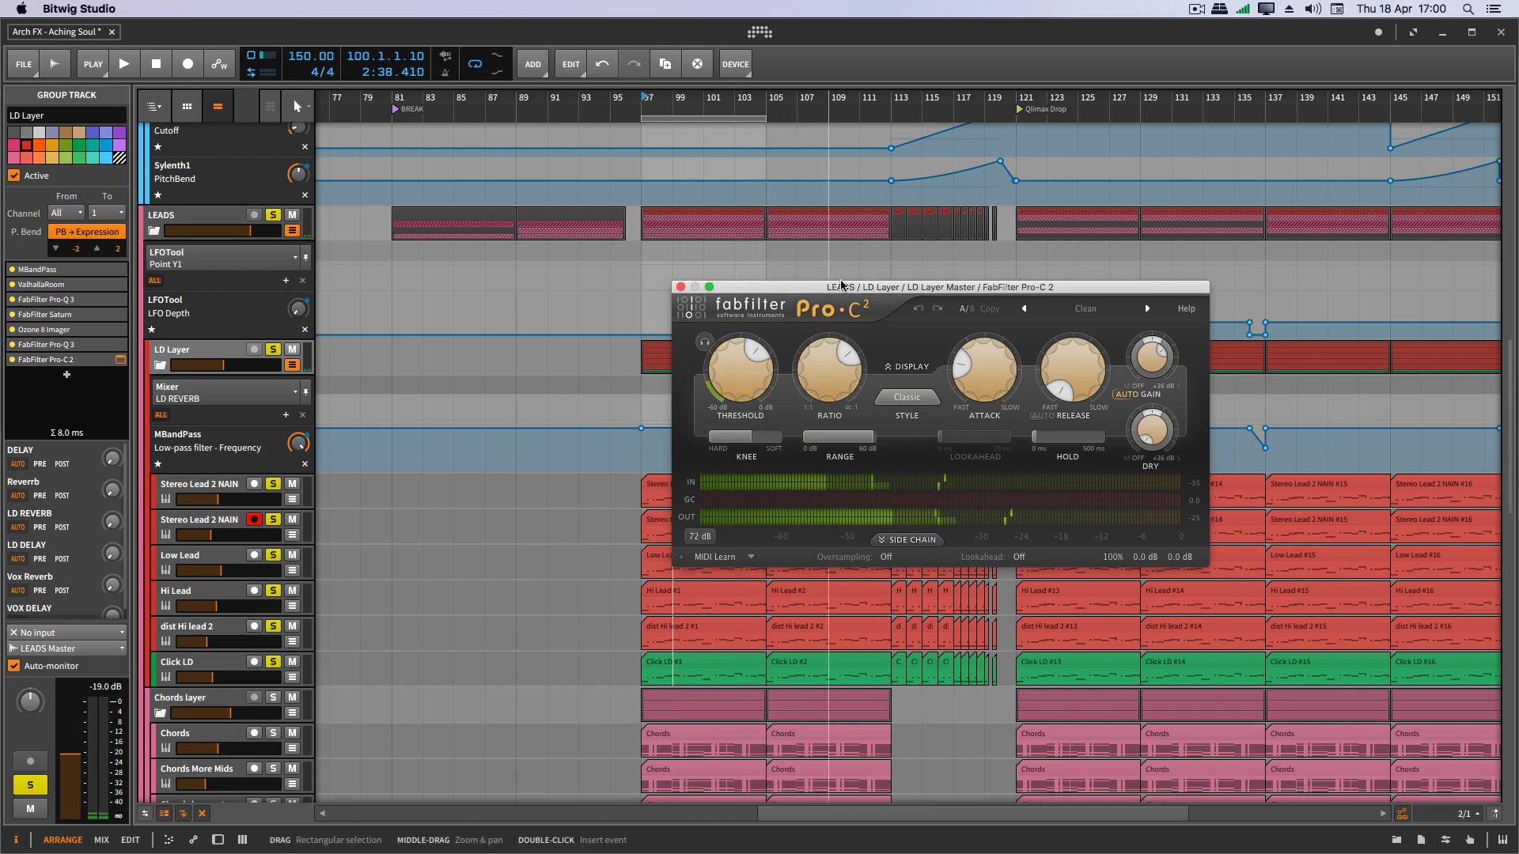
{"action": "left_click_drag", "start_coordinate": [841, 287], "coordinate": [858, 280]}
{"action": "key", "text": "space"}
{"action": "mouse_move", "coordinate": [829, 358]}
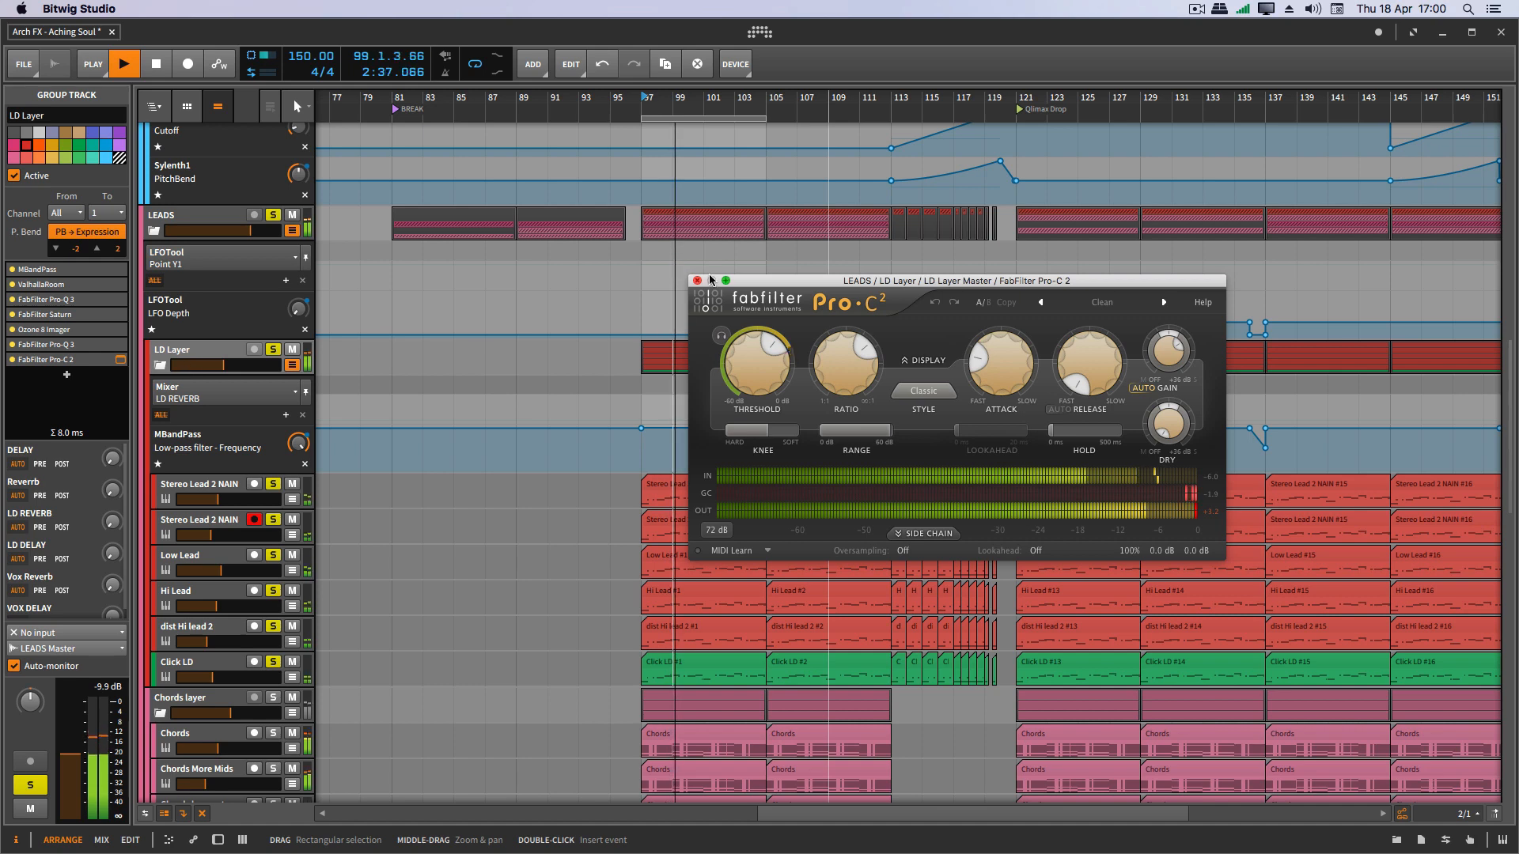
Step: Set the LD Layer group's LD REVERB and LD DELAY sends to 0 dB, and close the Pro-C 2 window
{"action": "left_click", "coordinate": [201, 351]}
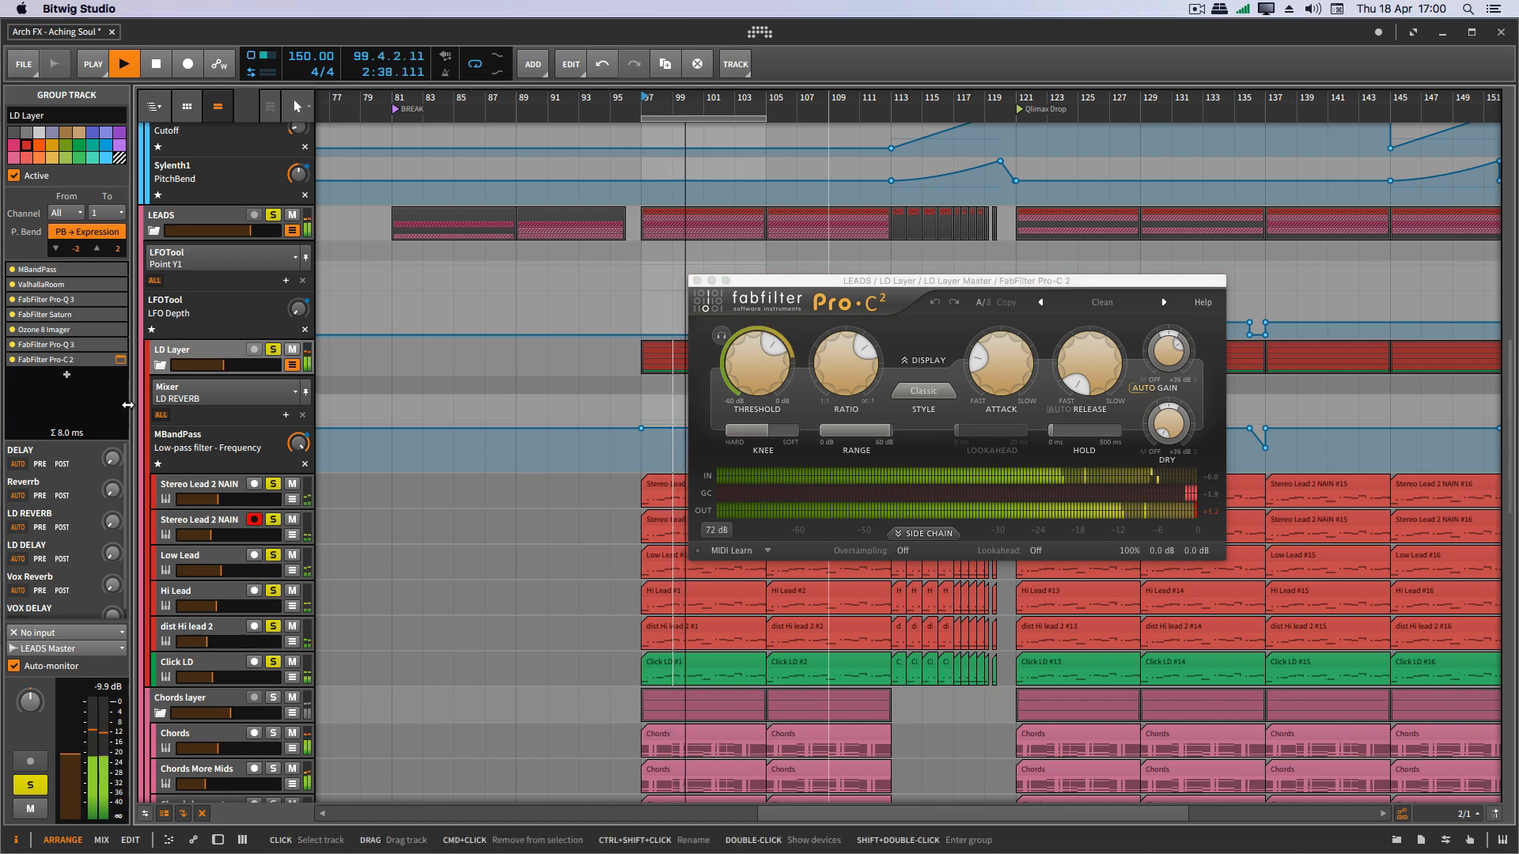
{"action": "left_click", "coordinate": [109, 522], "text": "super"}
{"action": "type", "text": "0"}
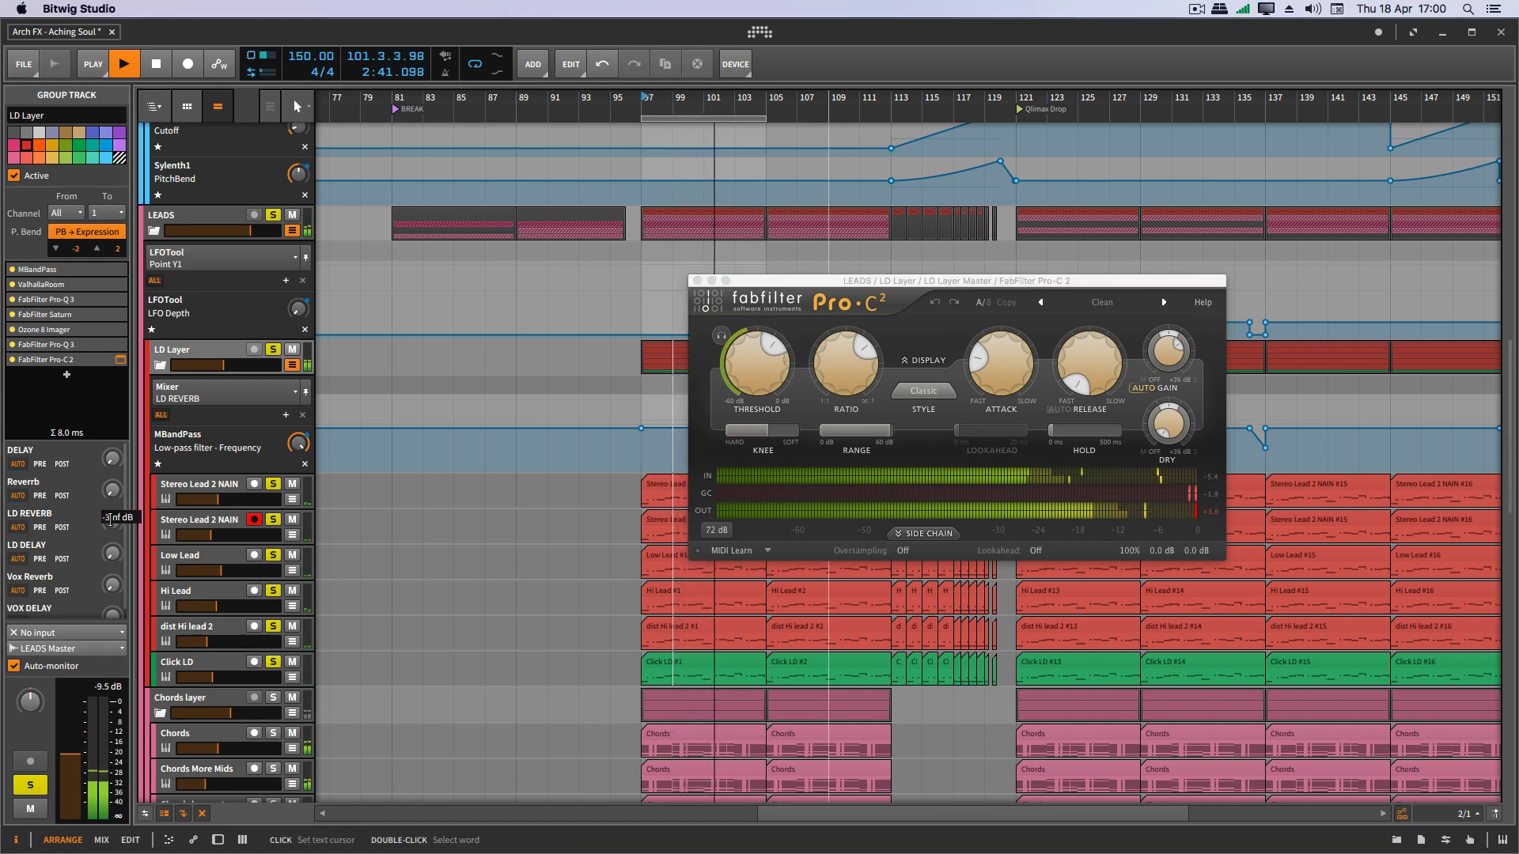
{"action": "key", "text": "Return"}
{"action": "left_click", "coordinate": [111, 552], "text": "super"}
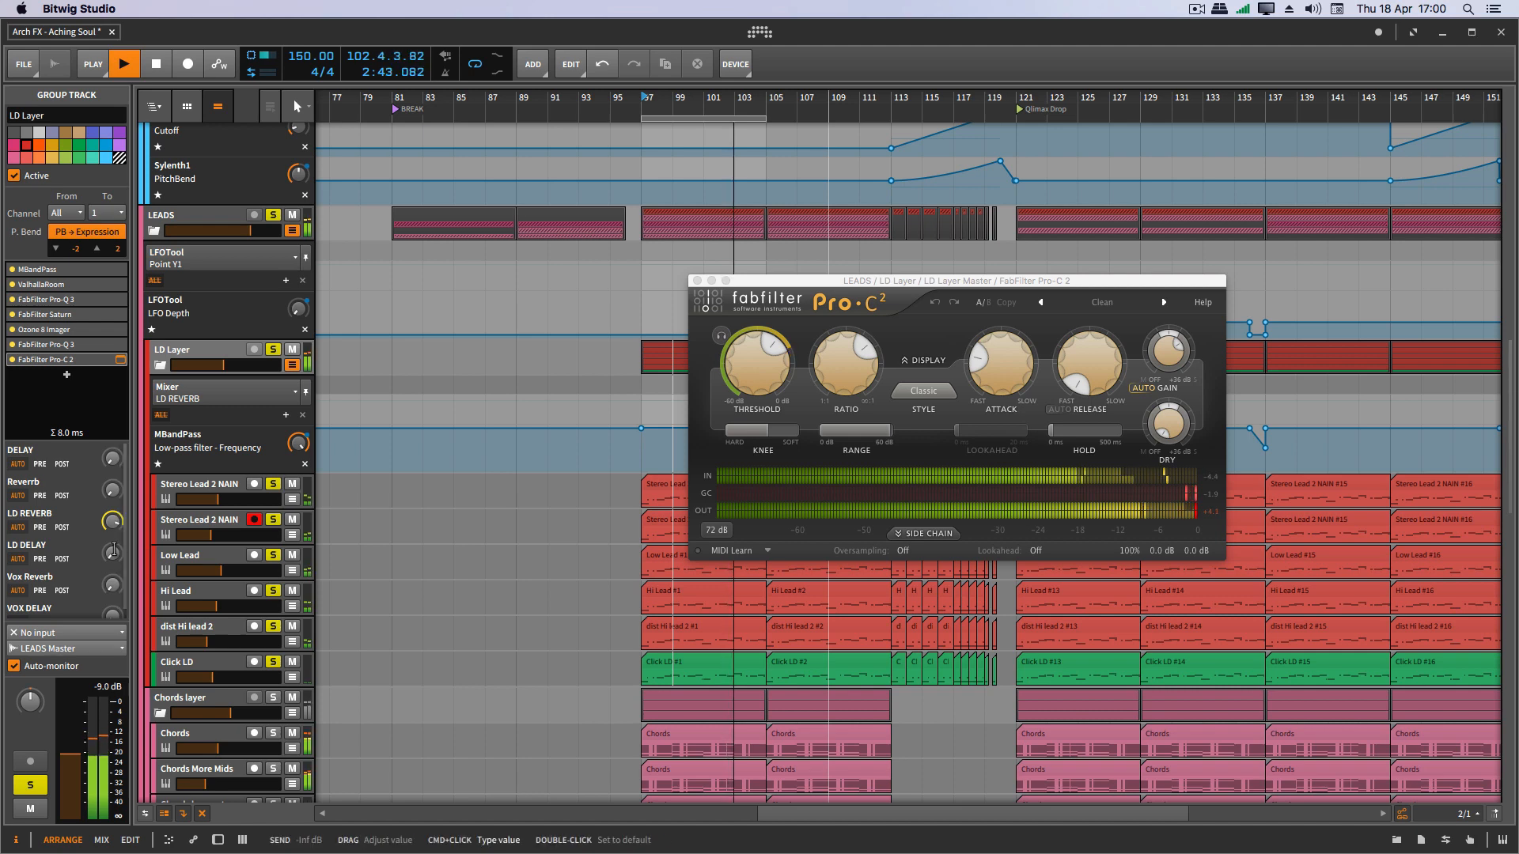
{"action": "type", "text": "0"}
{"action": "key", "text": "Return"}
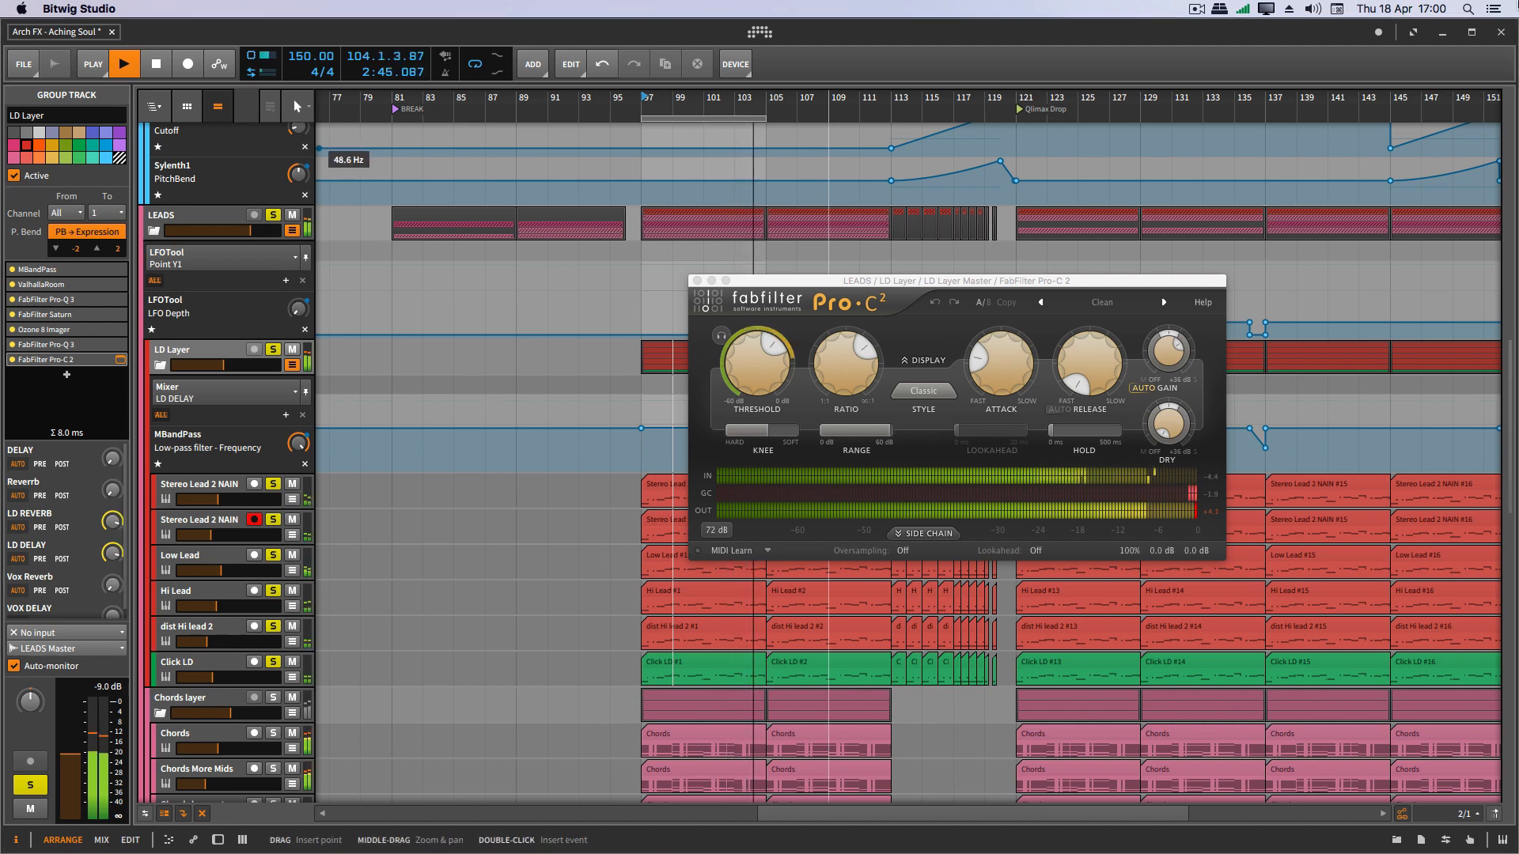
{"action": "left_click", "coordinate": [695, 280]}
Step: Stop playback, unsolo the LD Layer group and its lead tracks, and solo the Chords layer group
{"action": "scroll", "coordinate": [680, 441], "scroll_direction": "down", "scroll_amount": 3}
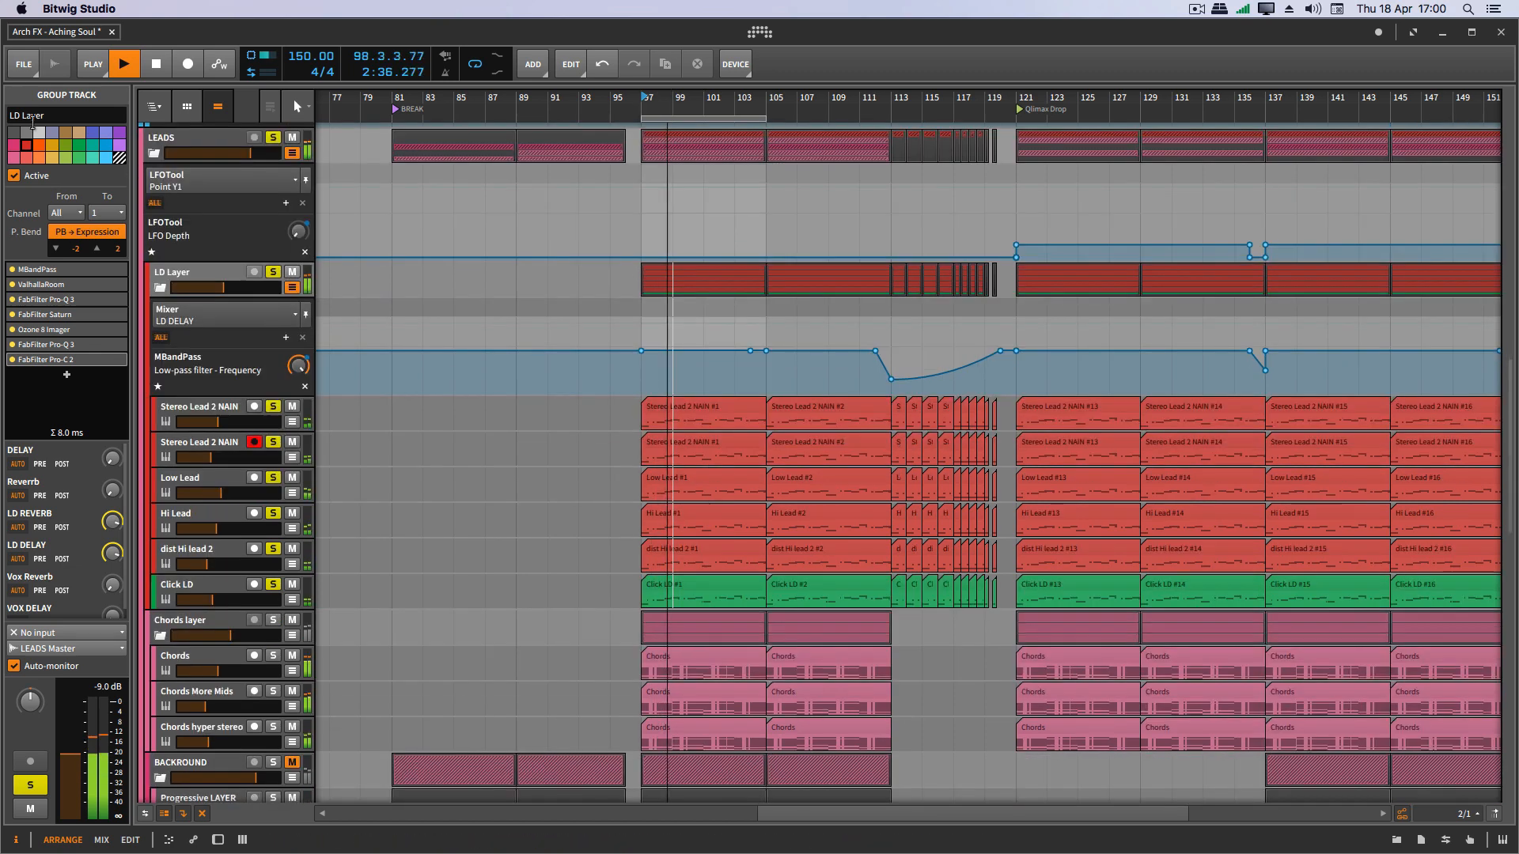
{"action": "key", "text": "space"}
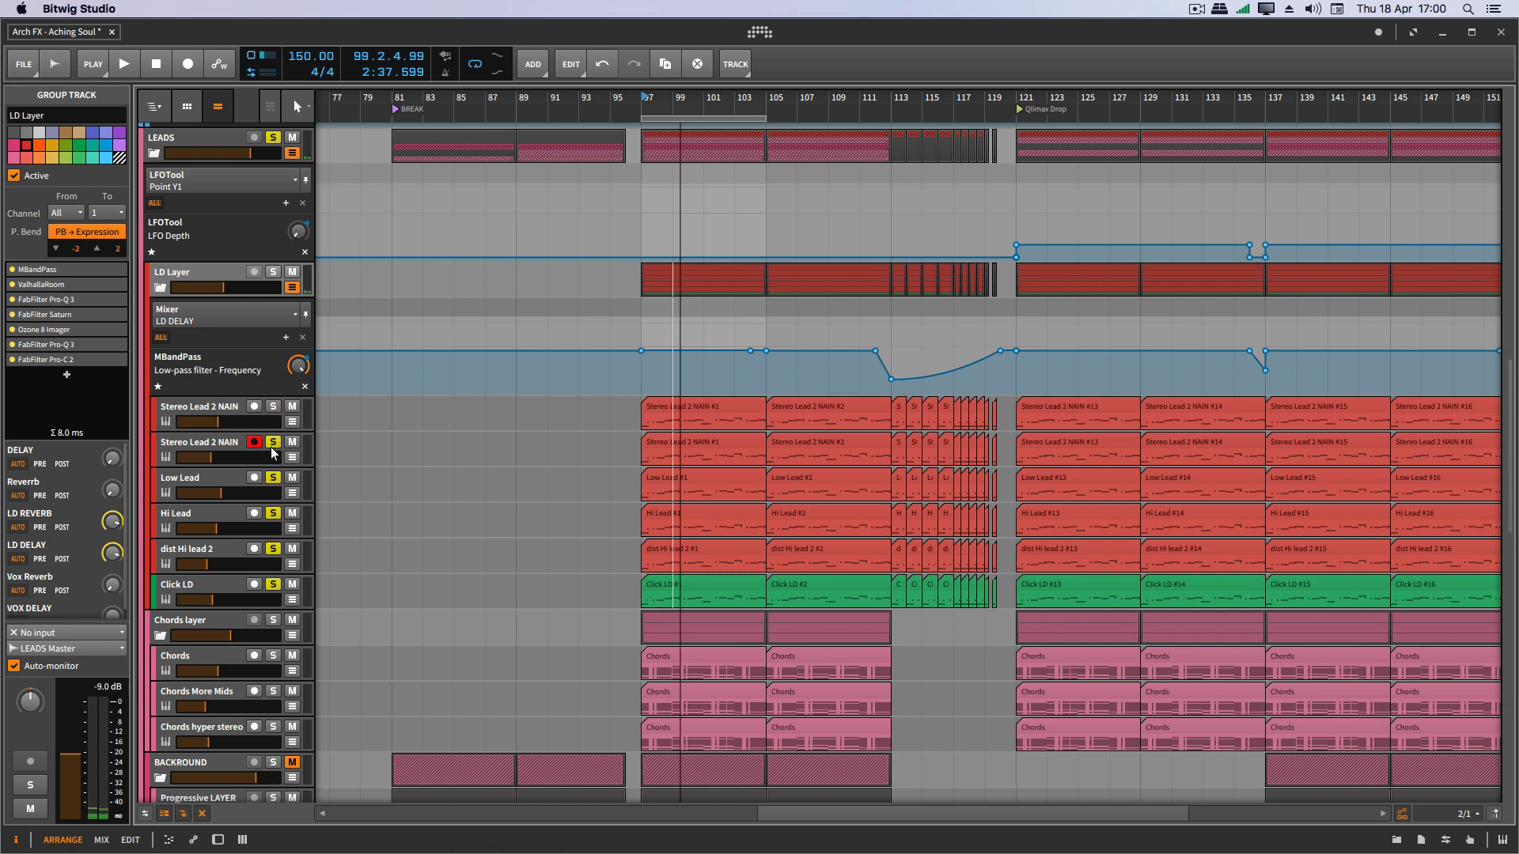
{"action": "left_click", "coordinate": [272, 491]}
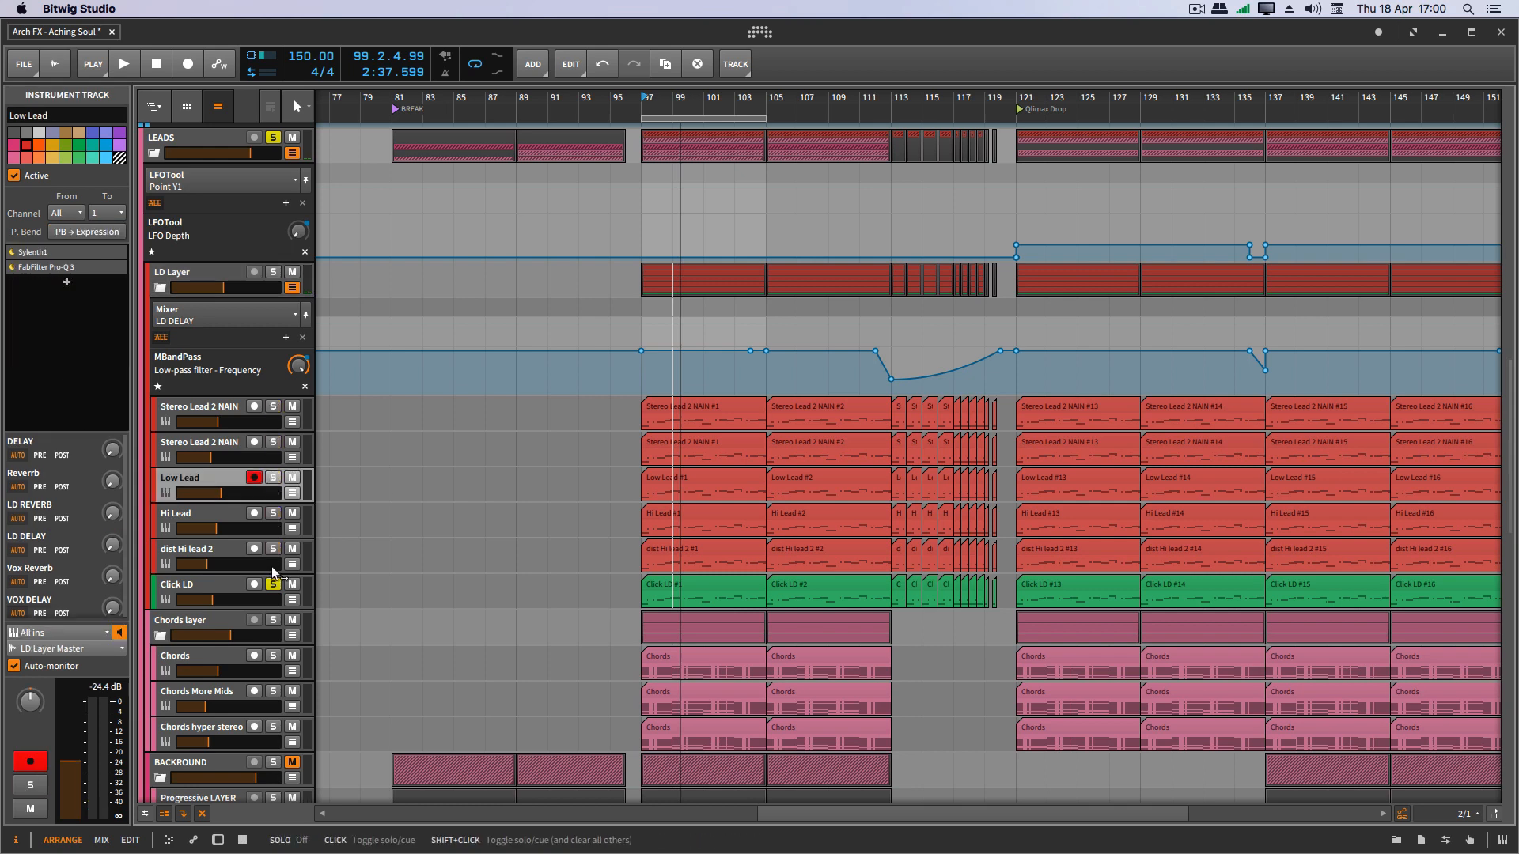
{"action": "left_click", "coordinate": [211, 624]}
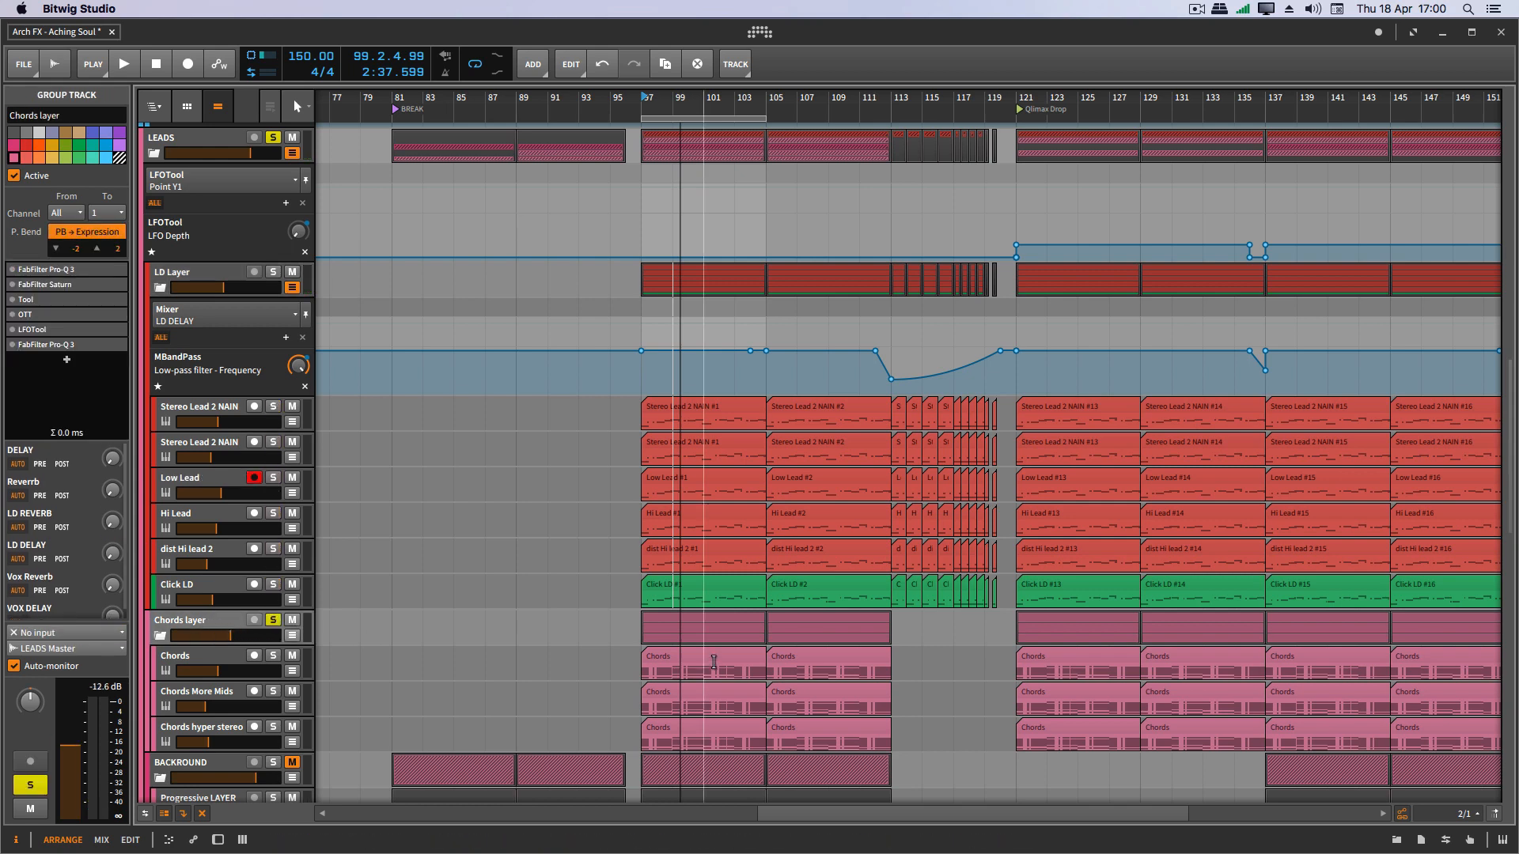
Step: Play the soloed Chords layer group from the start of the first Chords clip at bar 97
{"action": "left_click", "coordinate": [662, 663]}
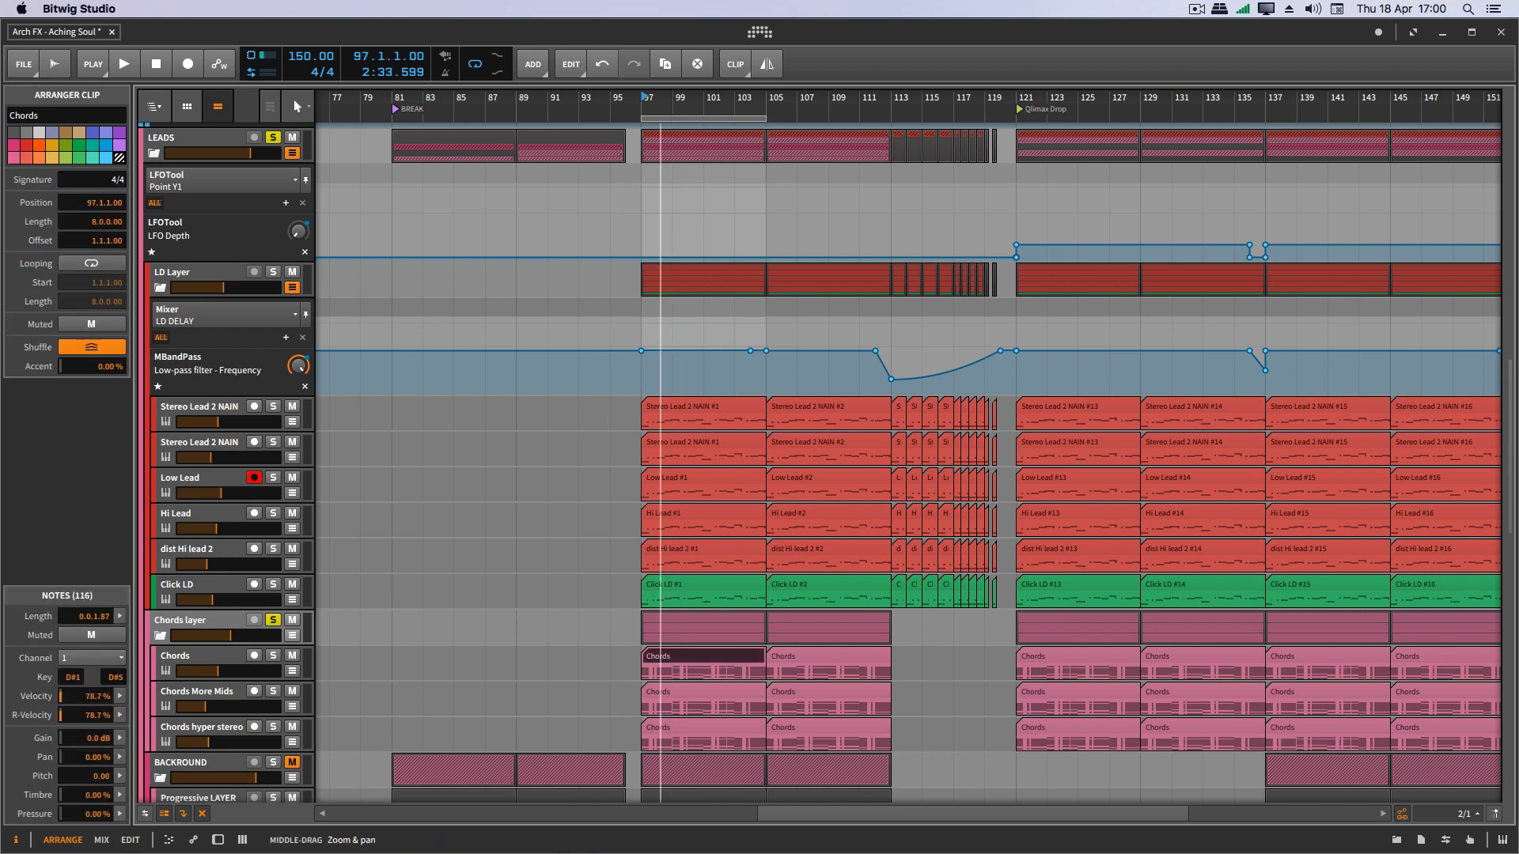
{"action": "scroll", "coordinate": [661, 663], "scroll_direction": "up", "scroll_amount": 3}
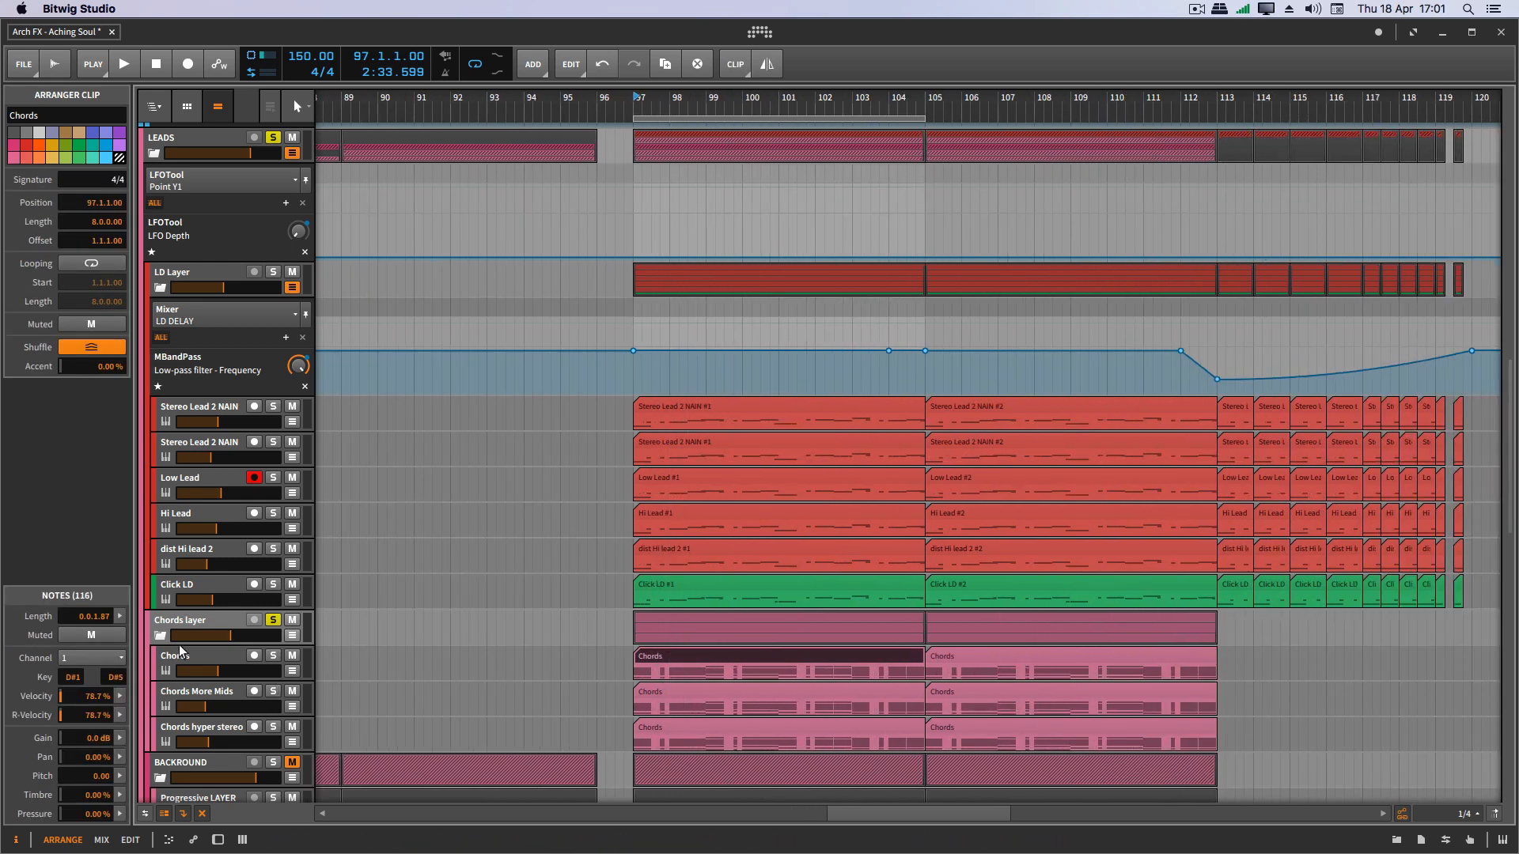
{"action": "left_click", "coordinate": [212, 619]}
{"action": "key", "text": "space"}
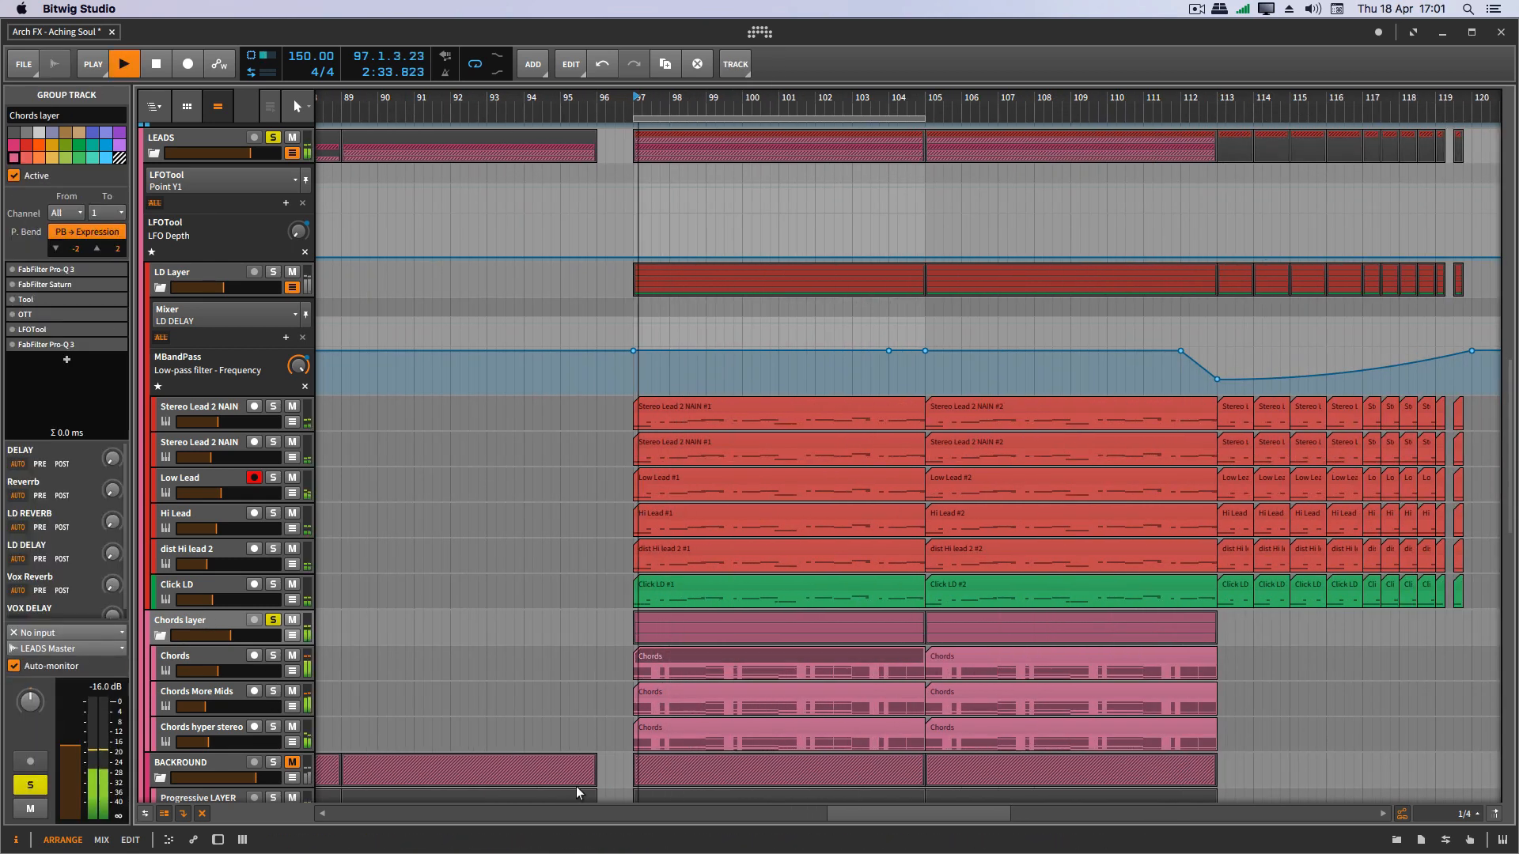
Step: Open the Sylenth1 on the Chords track and inspect its Part B and Part A oscillators
{"action": "left_click", "coordinate": [221, 663]}
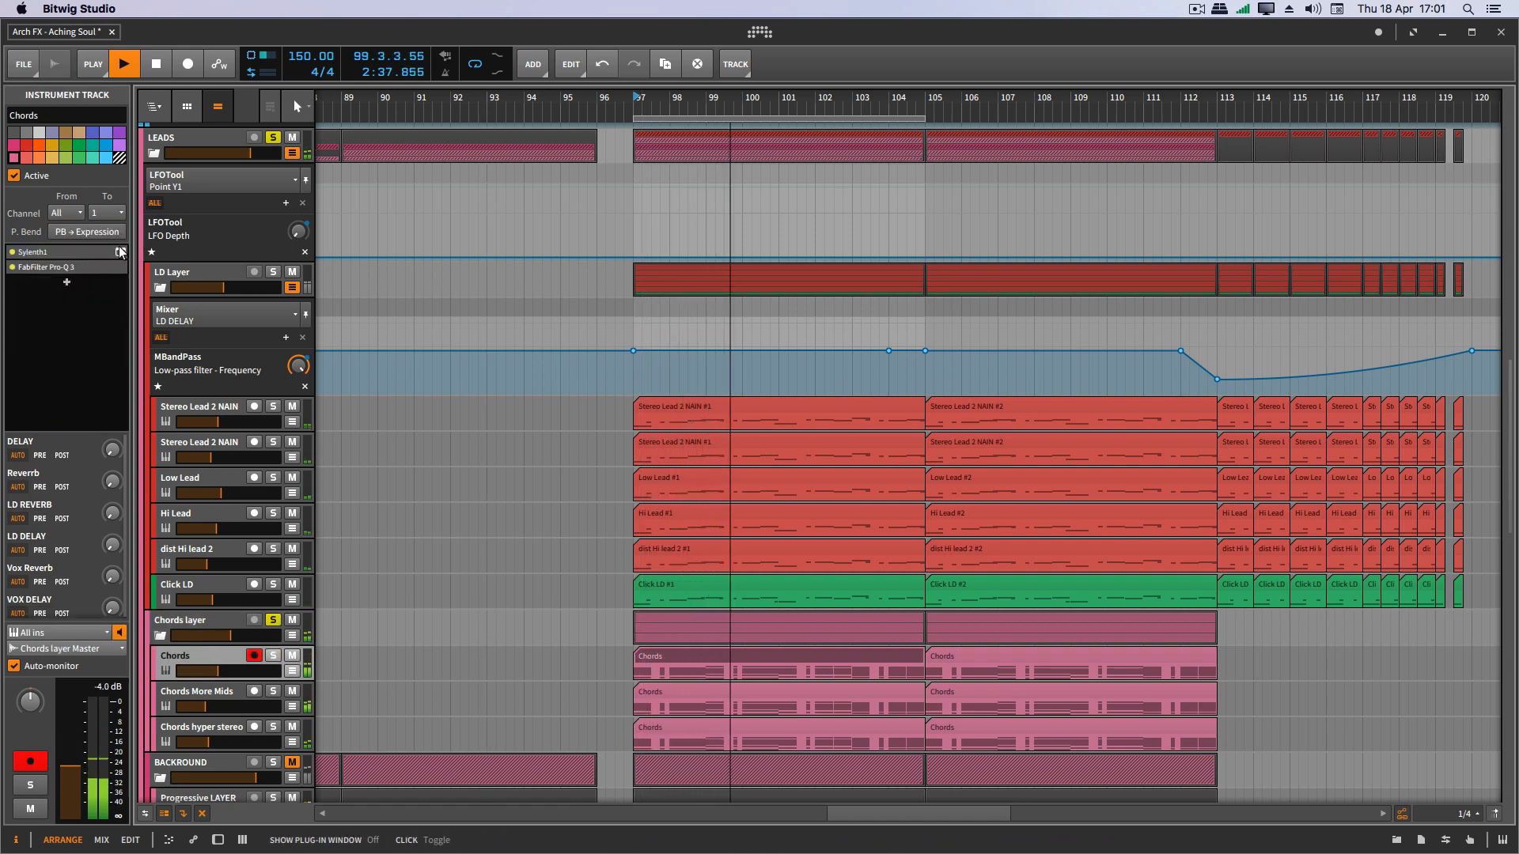
{"action": "key", "text": "space"}
{"action": "left_click", "coordinate": [120, 252]}
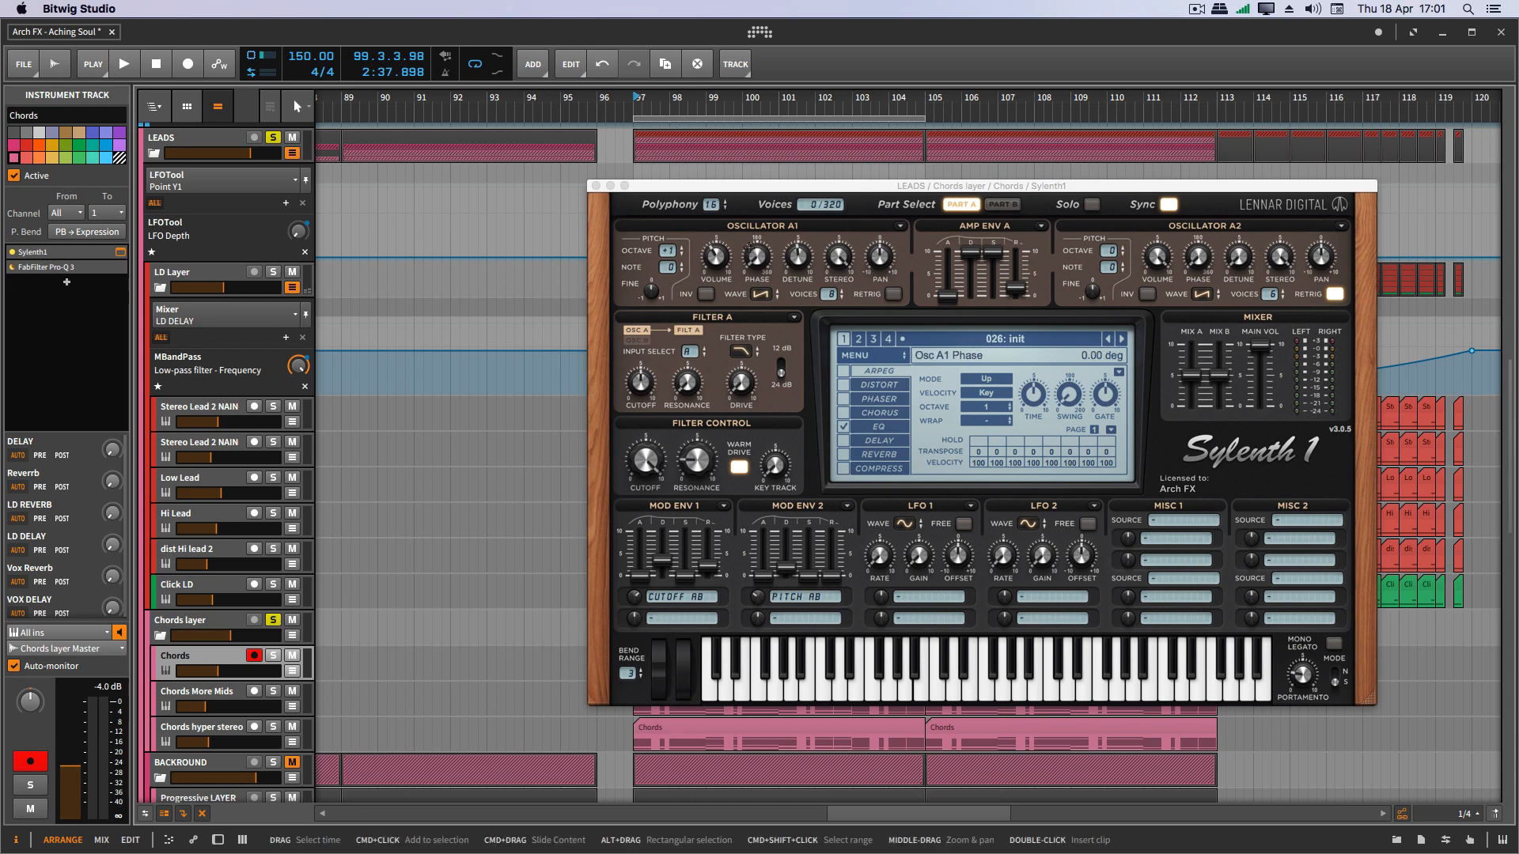
{"action": "left_click", "coordinate": [1003, 205]}
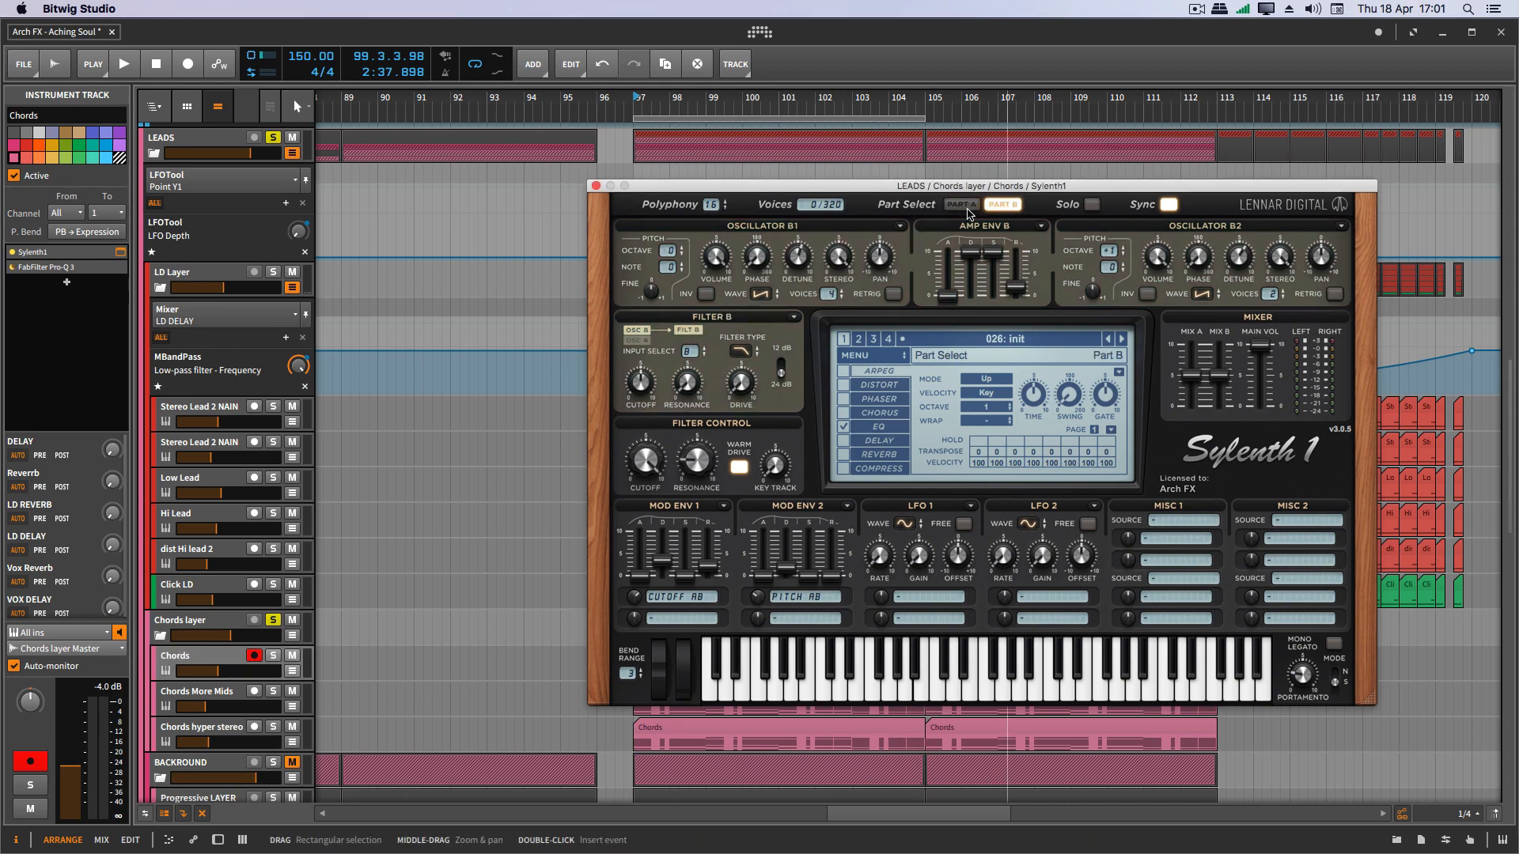
{"action": "left_click", "coordinate": [965, 207]}
Step: Solo the Chords track within the Chords layer and play its Sylenth1 patch alone
{"action": "key", "text": "space"}
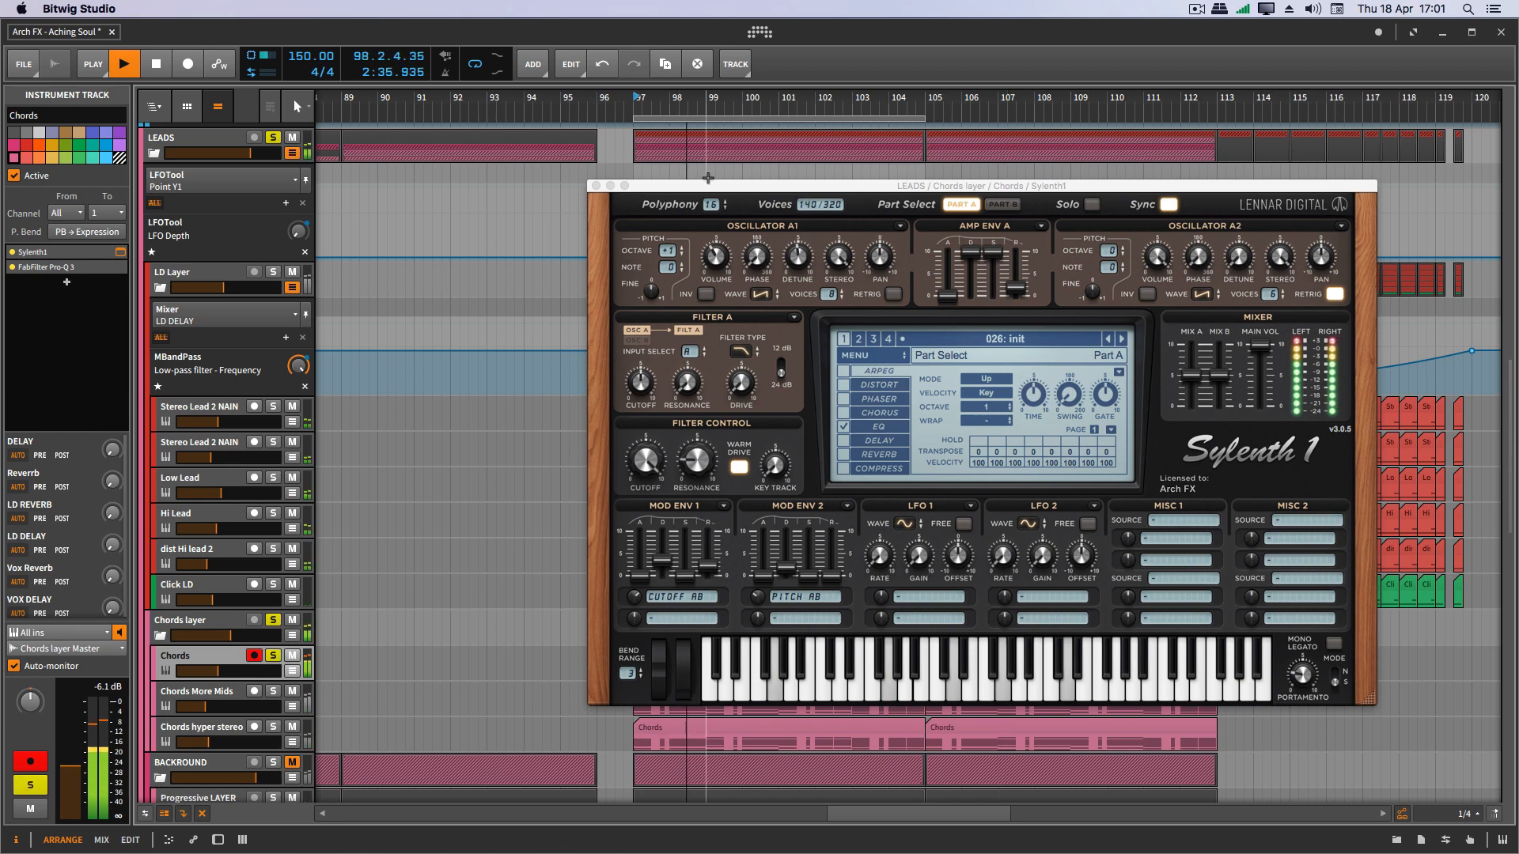
{"action": "left_click_drag", "start_coordinate": [708, 178], "coordinate": [728, 180]}
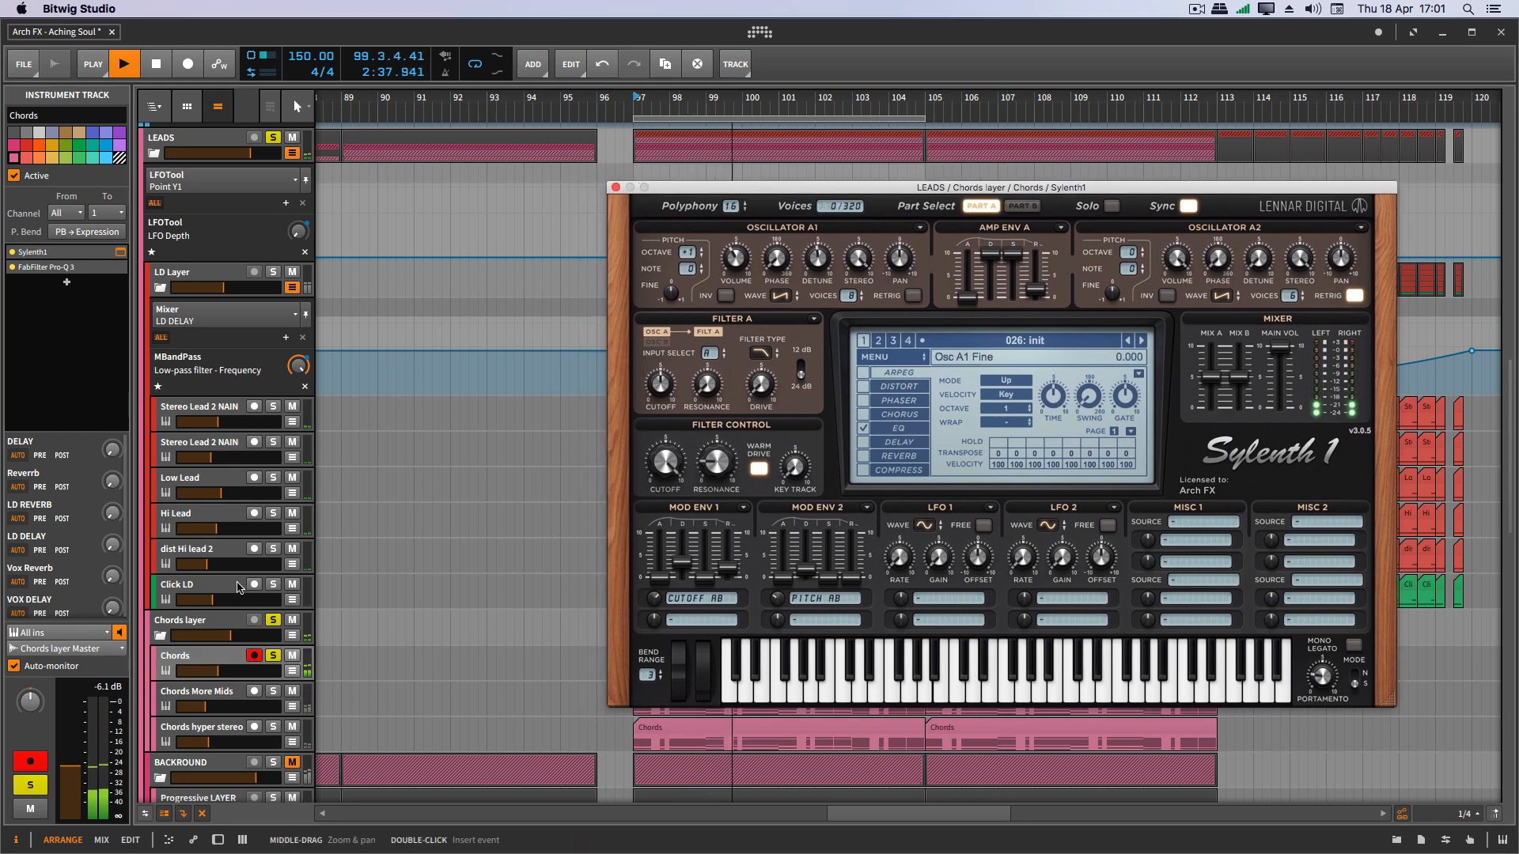
{"action": "left_click", "coordinate": [272, 659]}
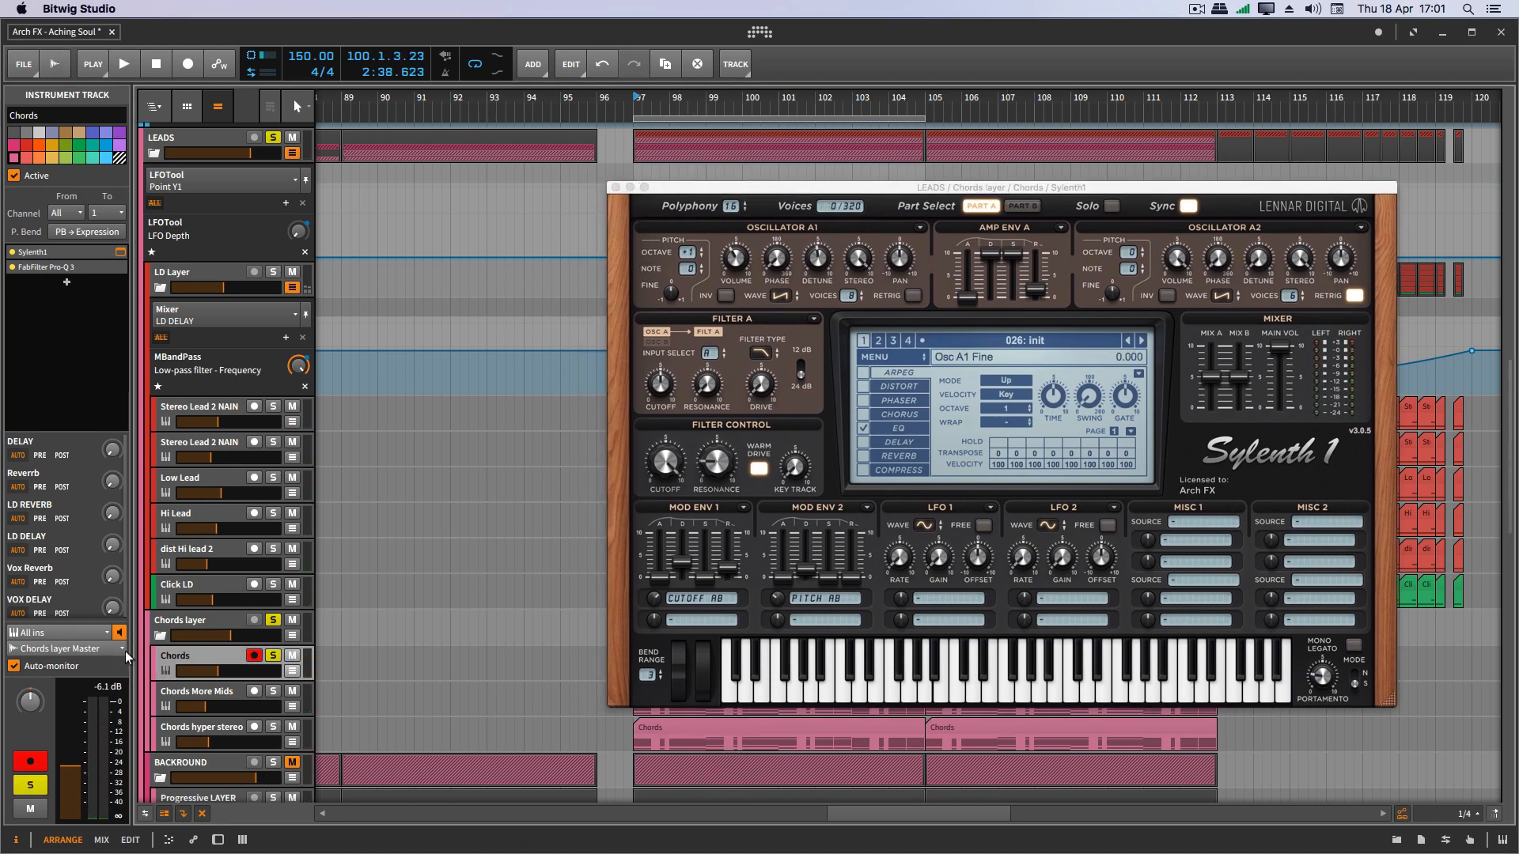
Step: Open the Chords track's FabFilter Pro-Q 3, examine its low cut and high boost during playback, and close it
{"action": "key", "text": "space"}
{"action": "left_click", "coordinate": [120, 267]}
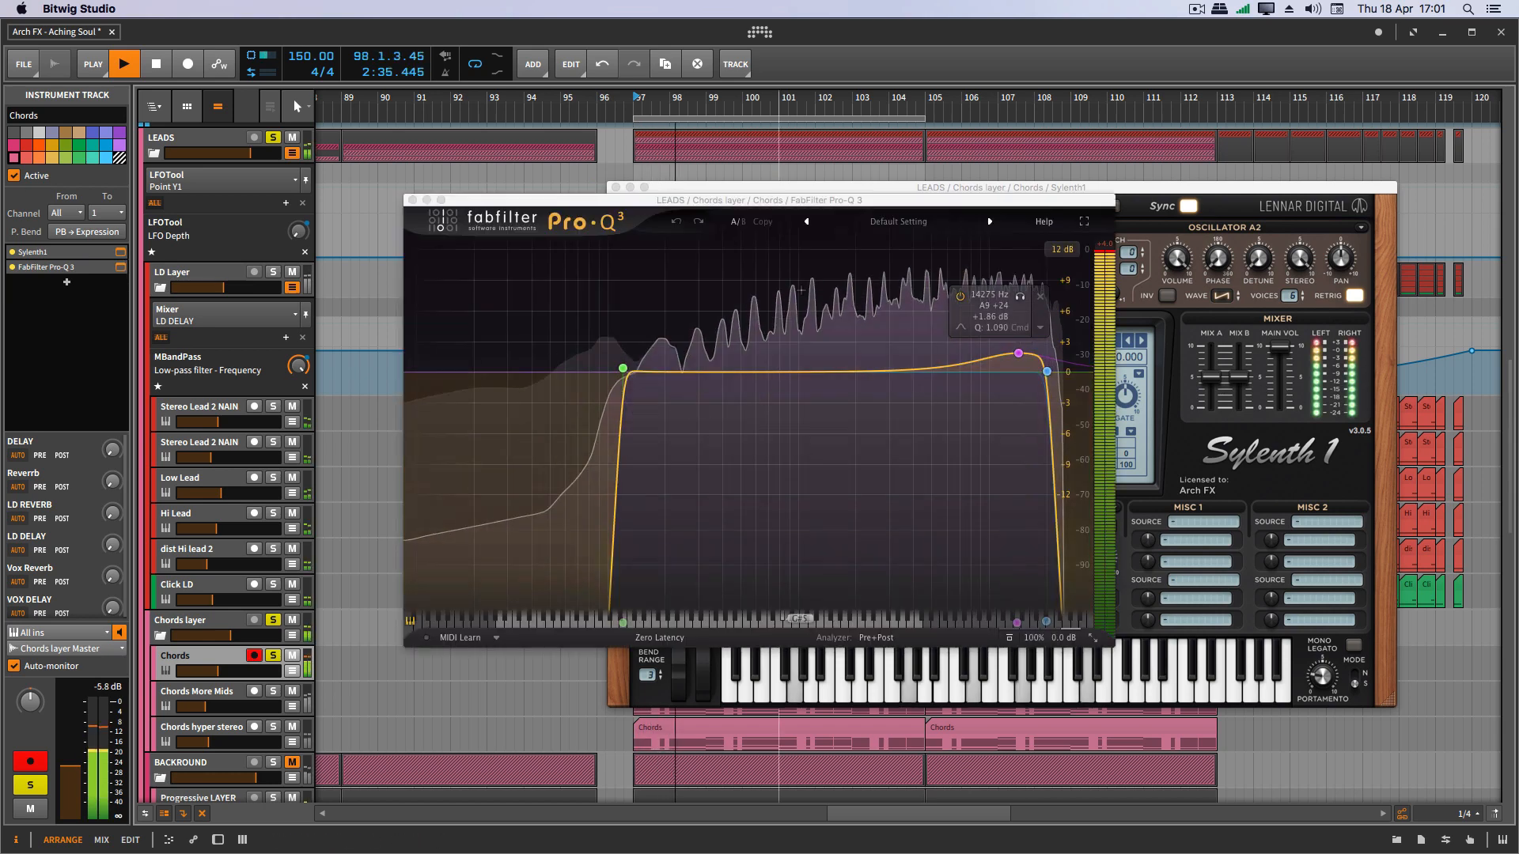
{"action": "left_click_drag", "start_coordinate": [776, 201], "coordinate": [844, 226]}
{"action": "left_click", "coordinate": [692, 393]}
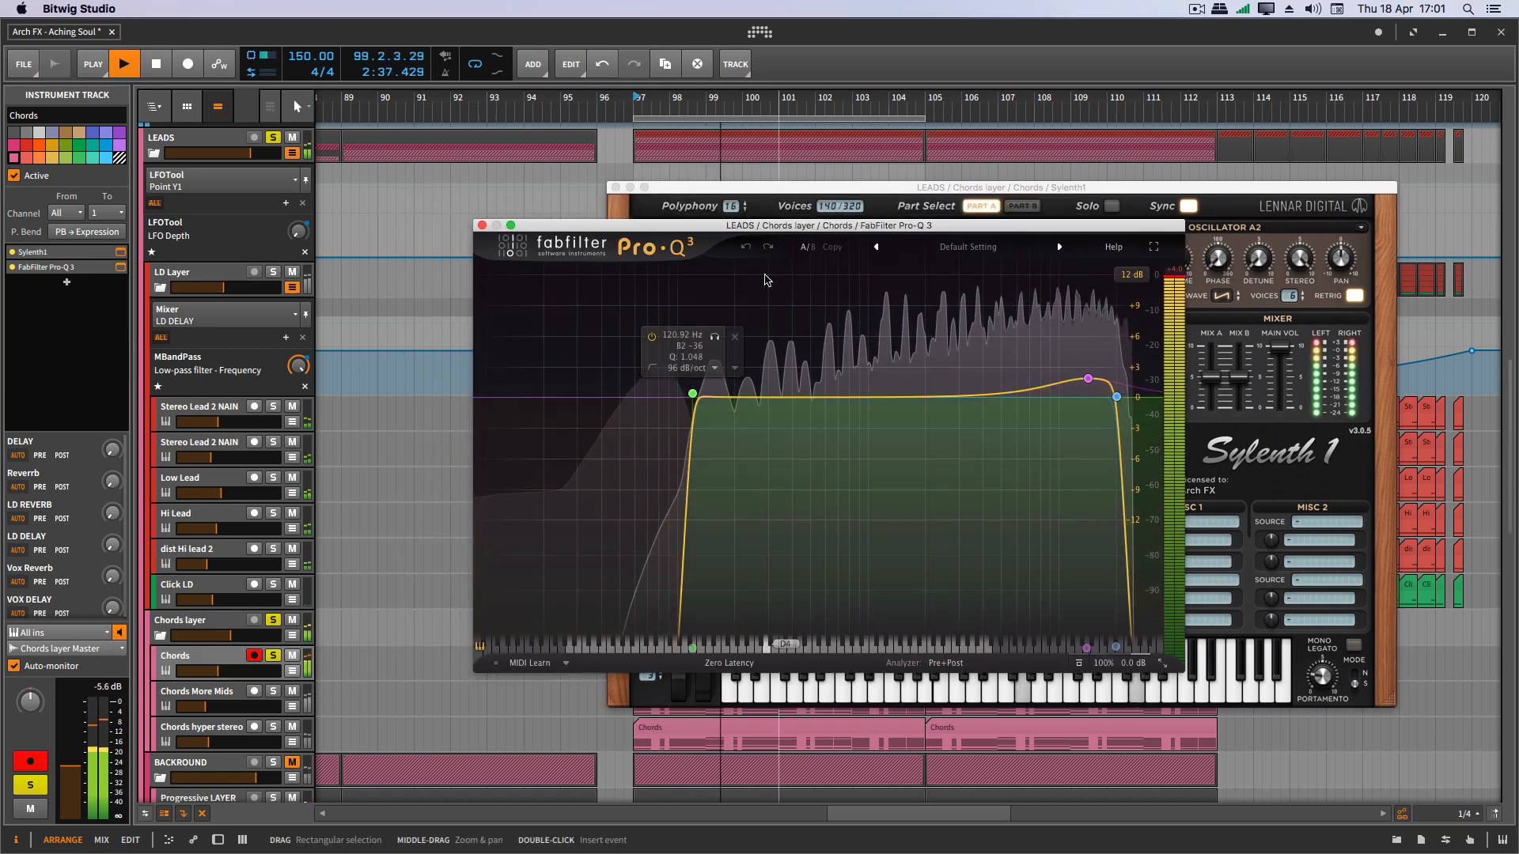
{"action": "key", "text": "space"}
{"action": "left_click", "coordinate": [481, 225]}
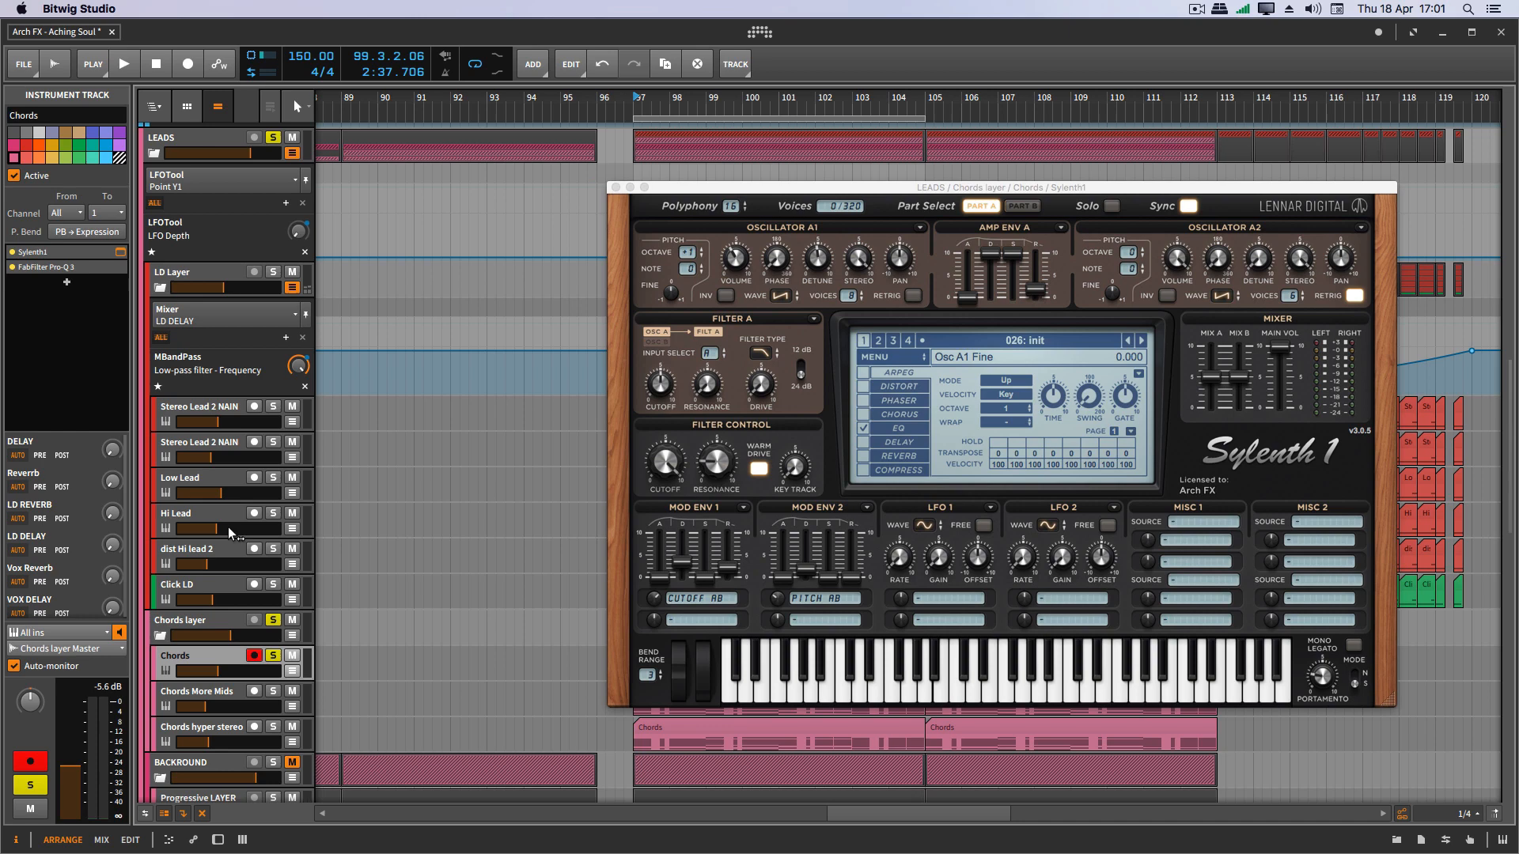
Step: Solo the Chords More Mids track in place of Chords and play it
{"action": "left_click", "coordinate": [214, 691]}
{"action": "left_click", "coordinate": [273, 691]}
{"action": "left_click", "coordinate": [273, 640]}
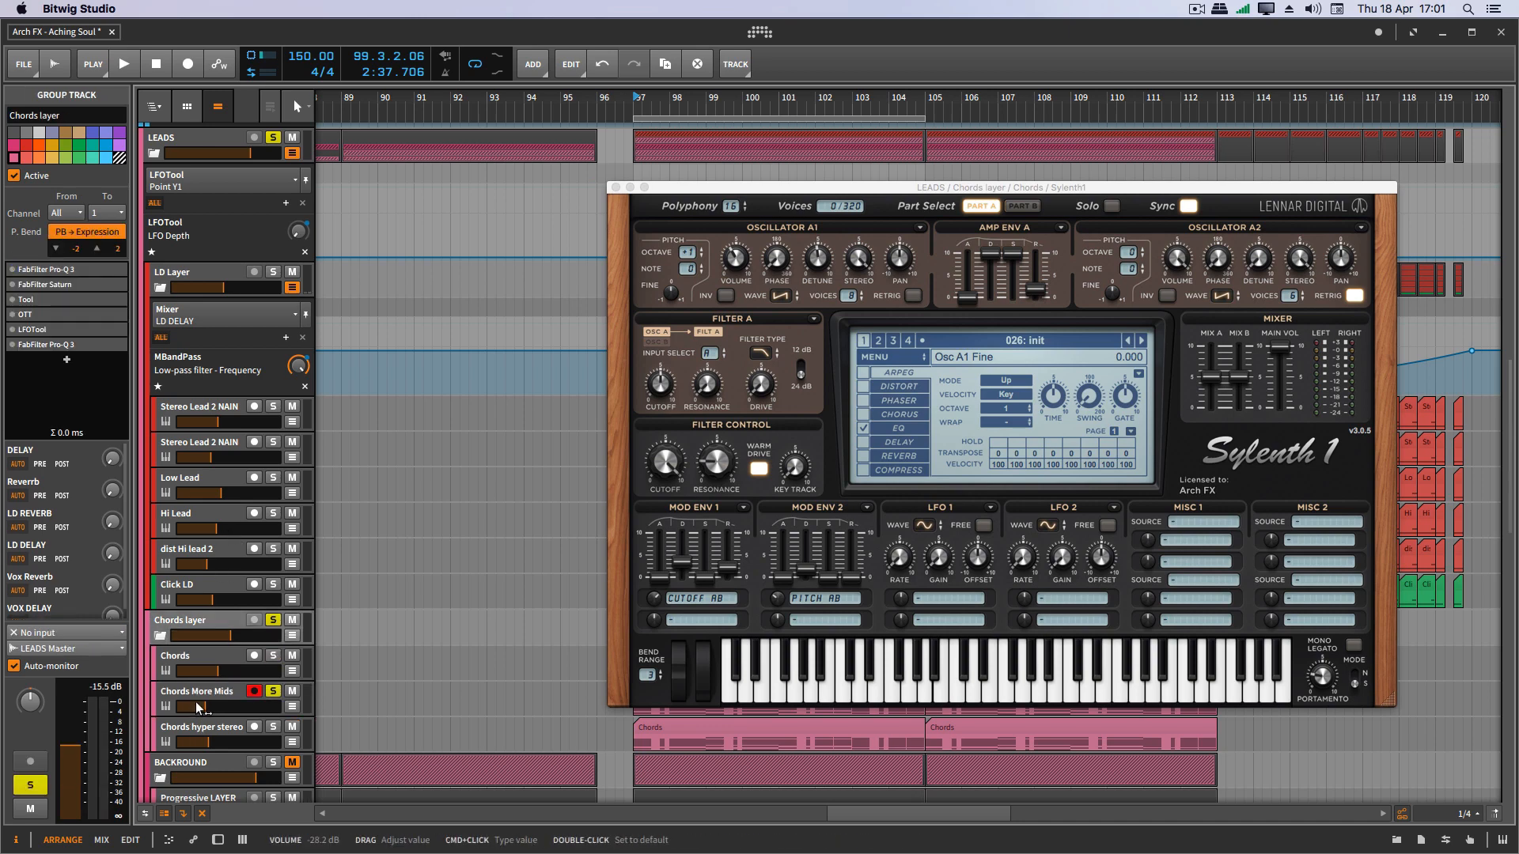
{"action": "left_click", "coordinate": [228, 703]}
{"action": "key", "text": "space"}
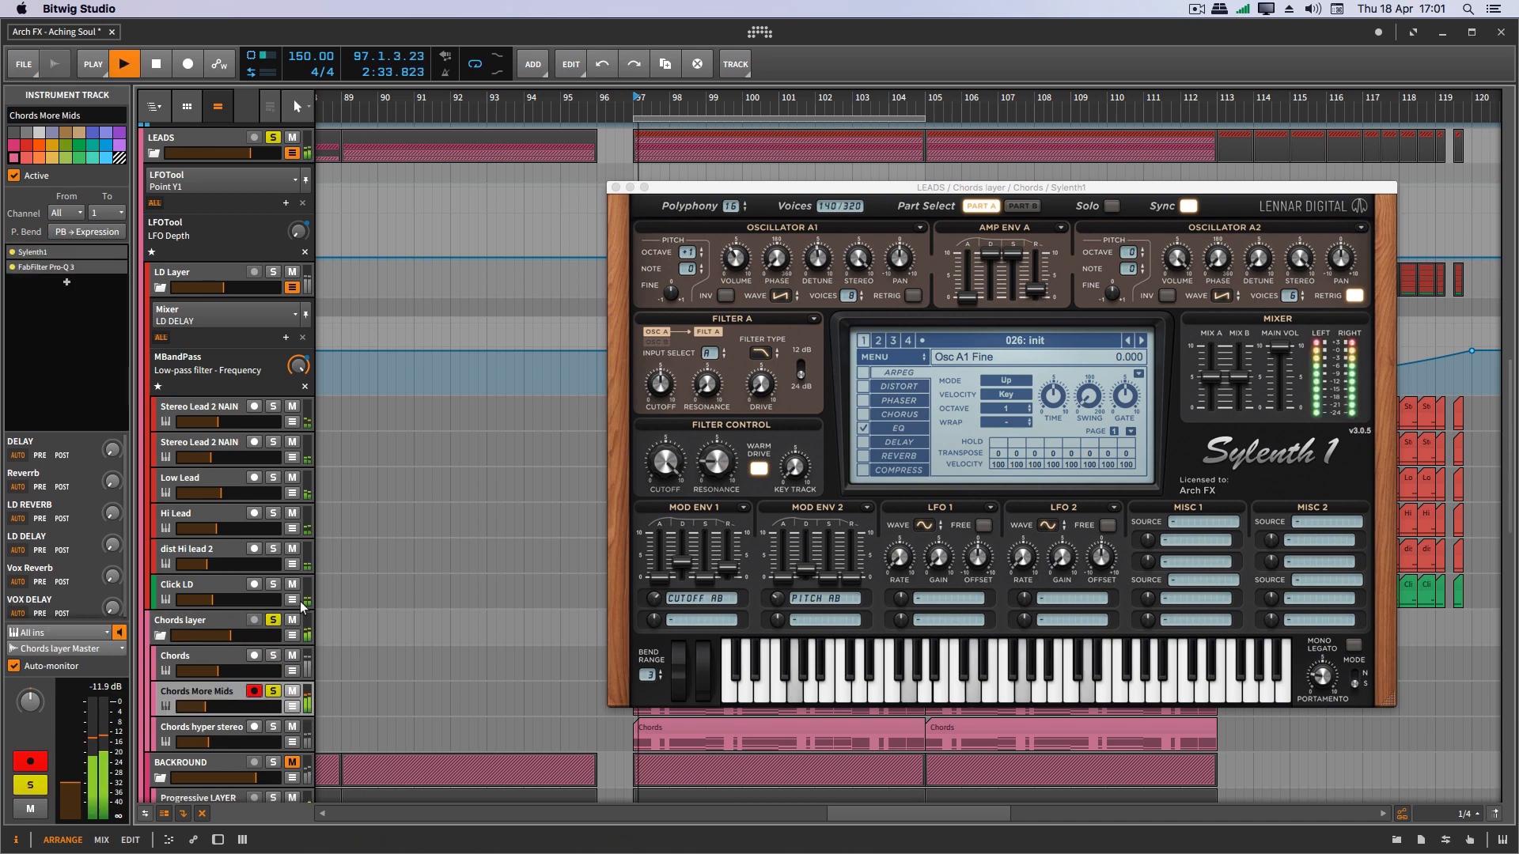
Step: Open the Sylenth1 on Chords More Mids and examine its Part A and Part B oscillators with playback
{"action": "left_click", "coordinate": [121, 252]}
{"action": "key", "text": "space"}
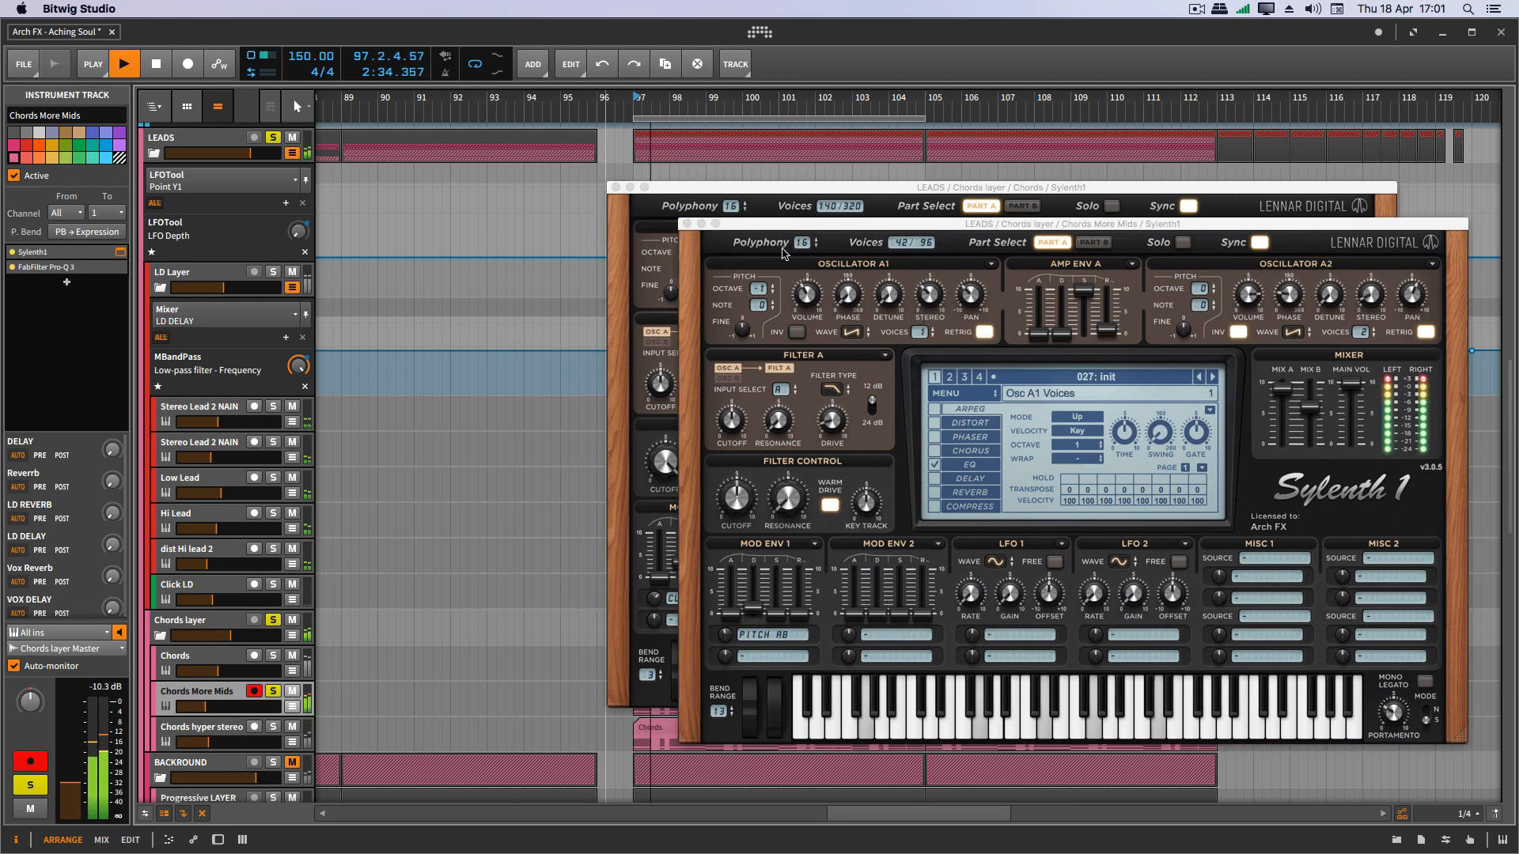
{"action": "key", "text": "space"}
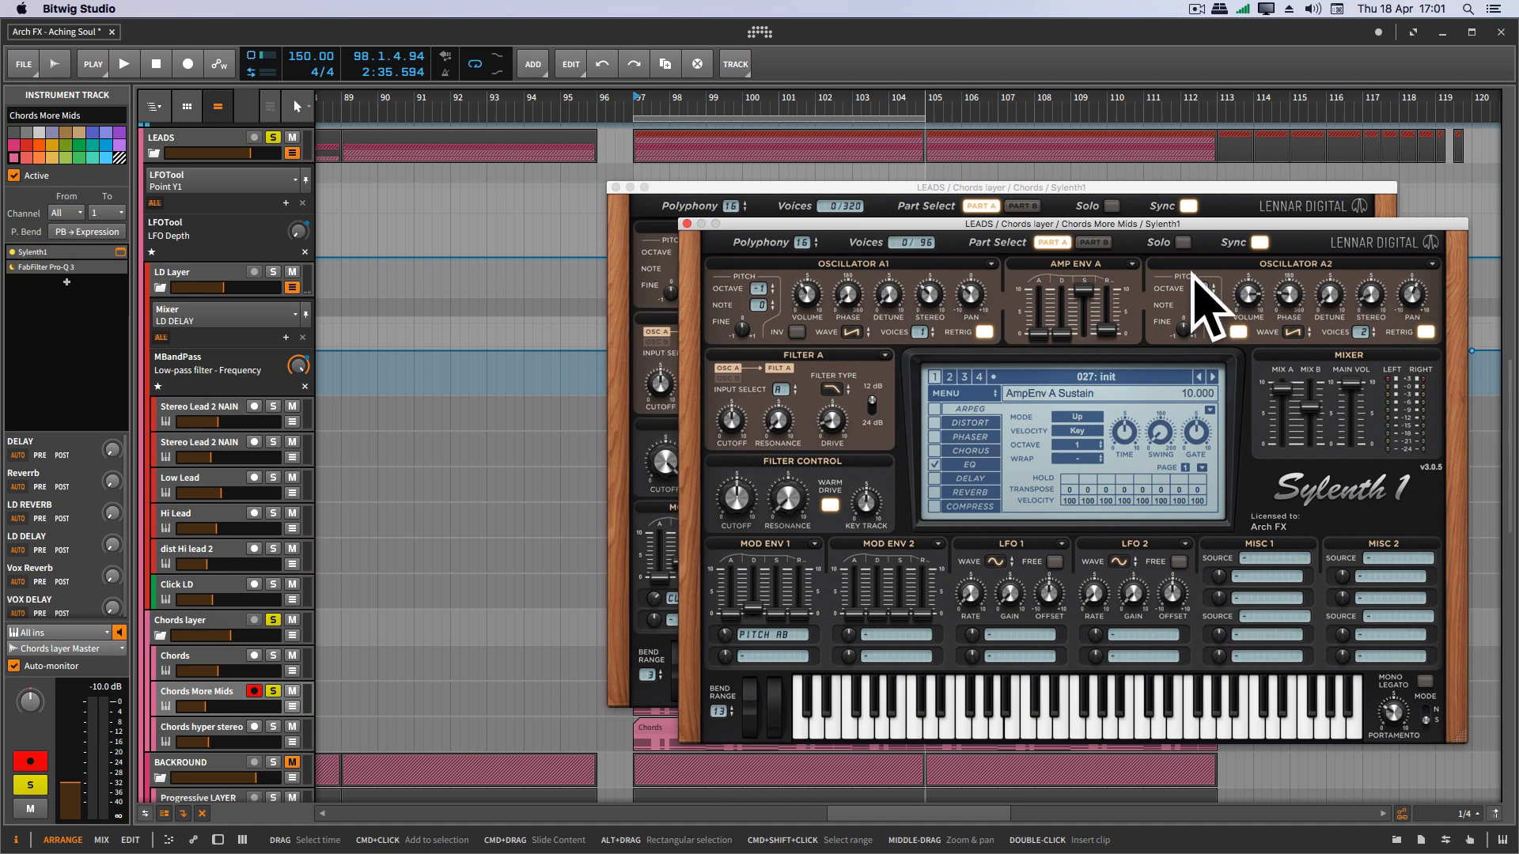
{"action": "left_click", "coordinate": [1112, 242]}
{"action": "key", "text": "space"}
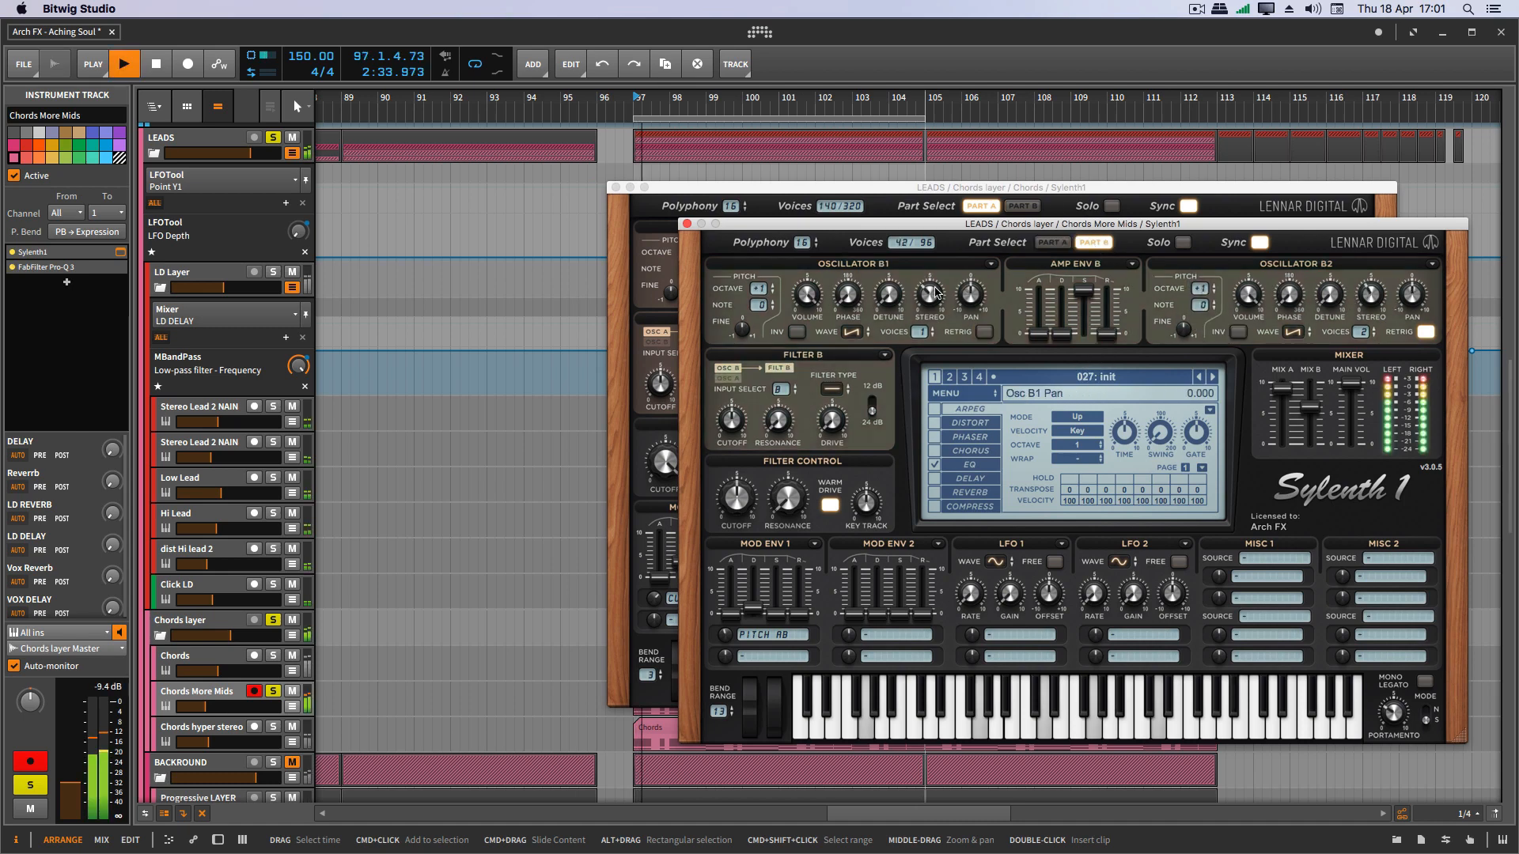
Step: Show Part A of the Chords More Mids Sylenth1, close both Sylenth1 windows and stop playback
{"action": "left_click", "coordinate": [1052, 243]}
{"action": "left_click", "coordinate": [687, 223]}
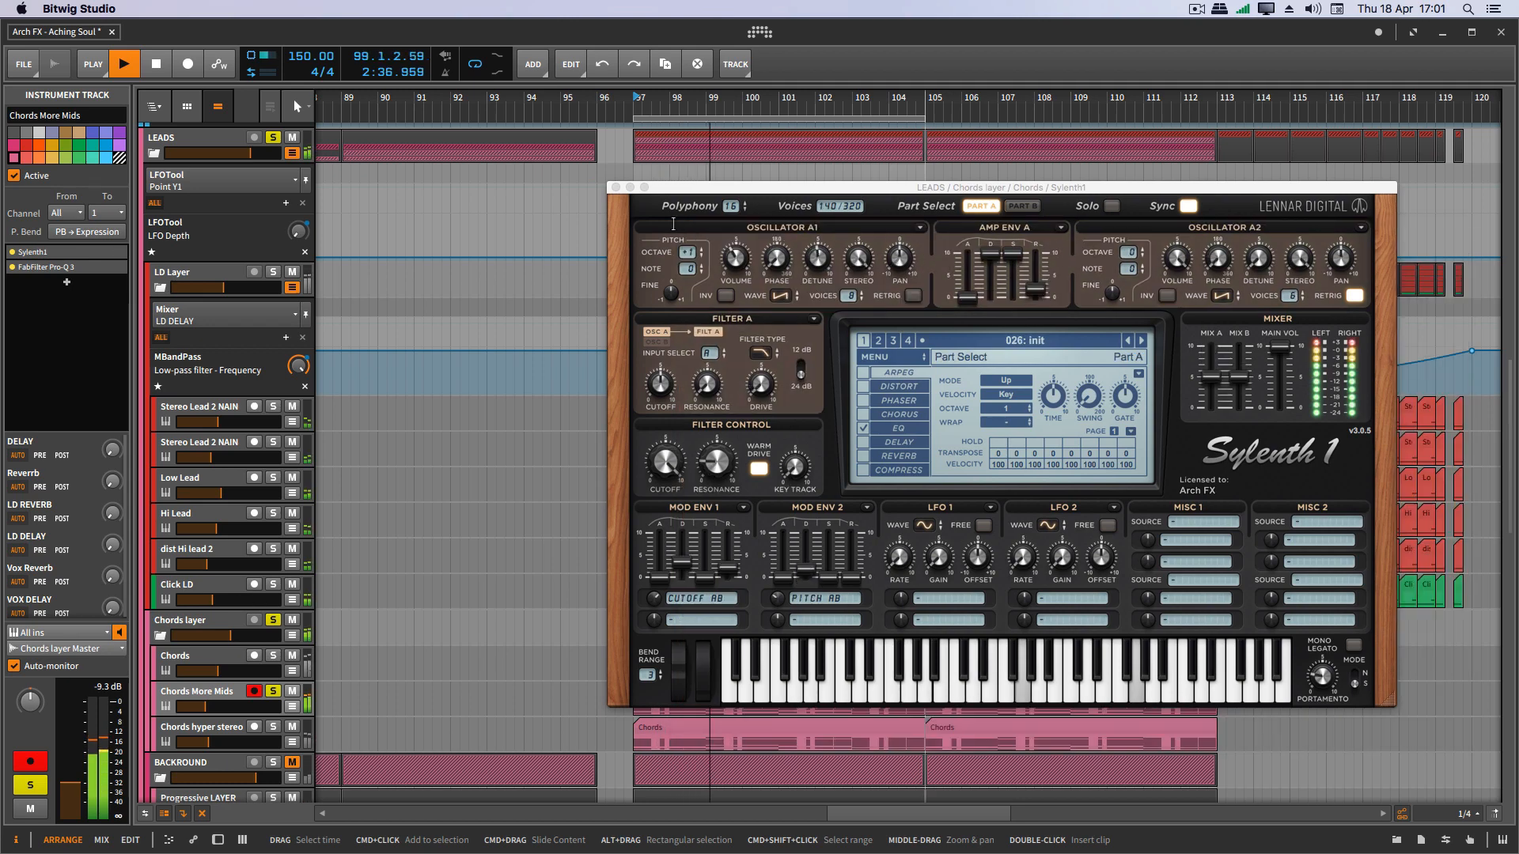
{"action": "key", "text": "space"}
{"action": "left_click", "coordinate": [615, 187]}
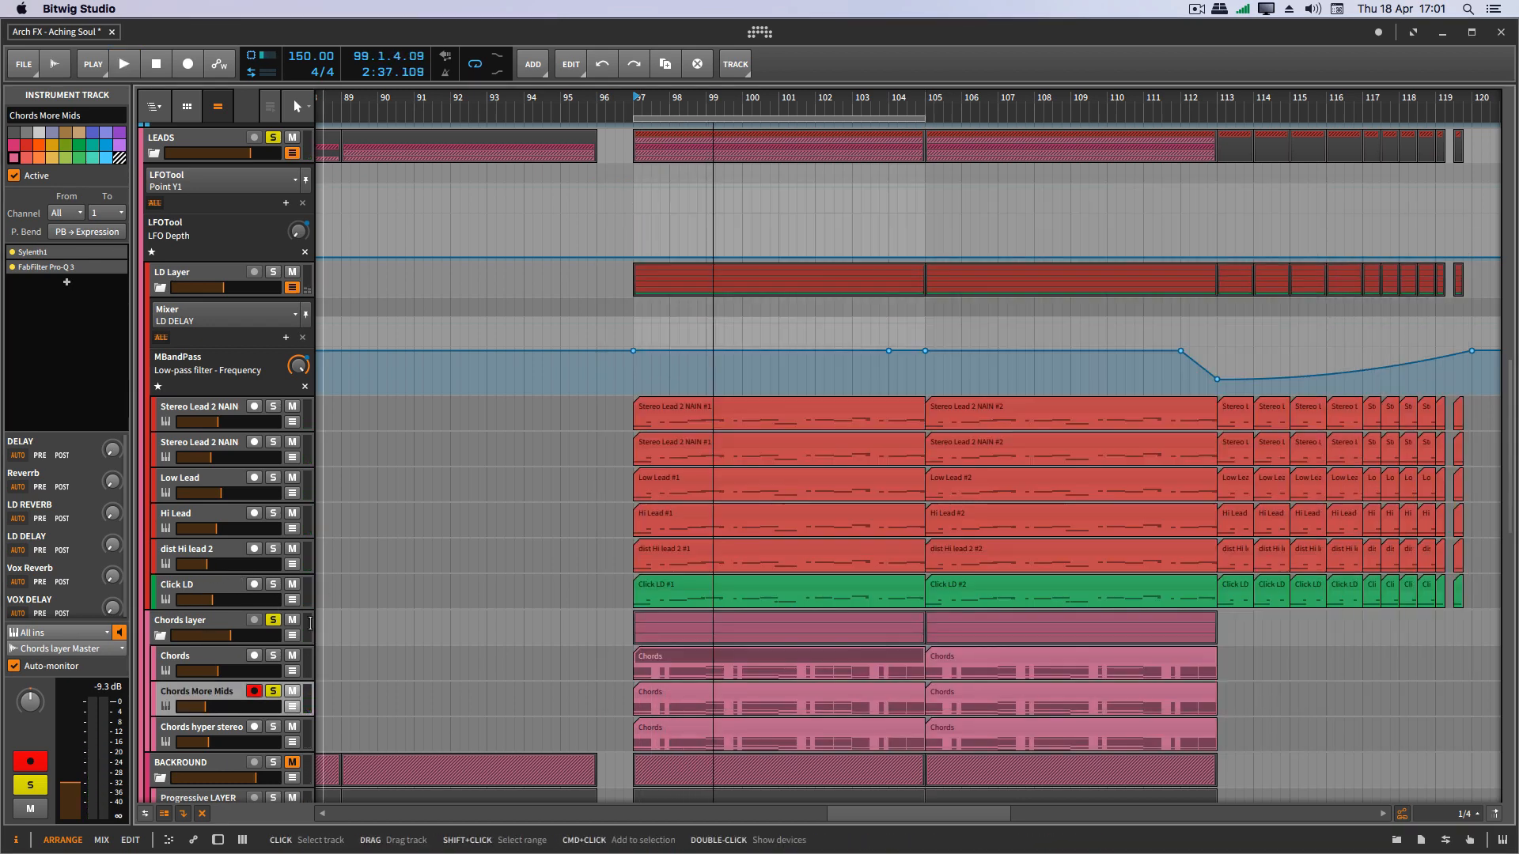
Step: Solo the Chords hyper stereo track in place of Chords More Mids and open its Icarus synth
{"action": "left_click", "coordinate": [181, 728]}
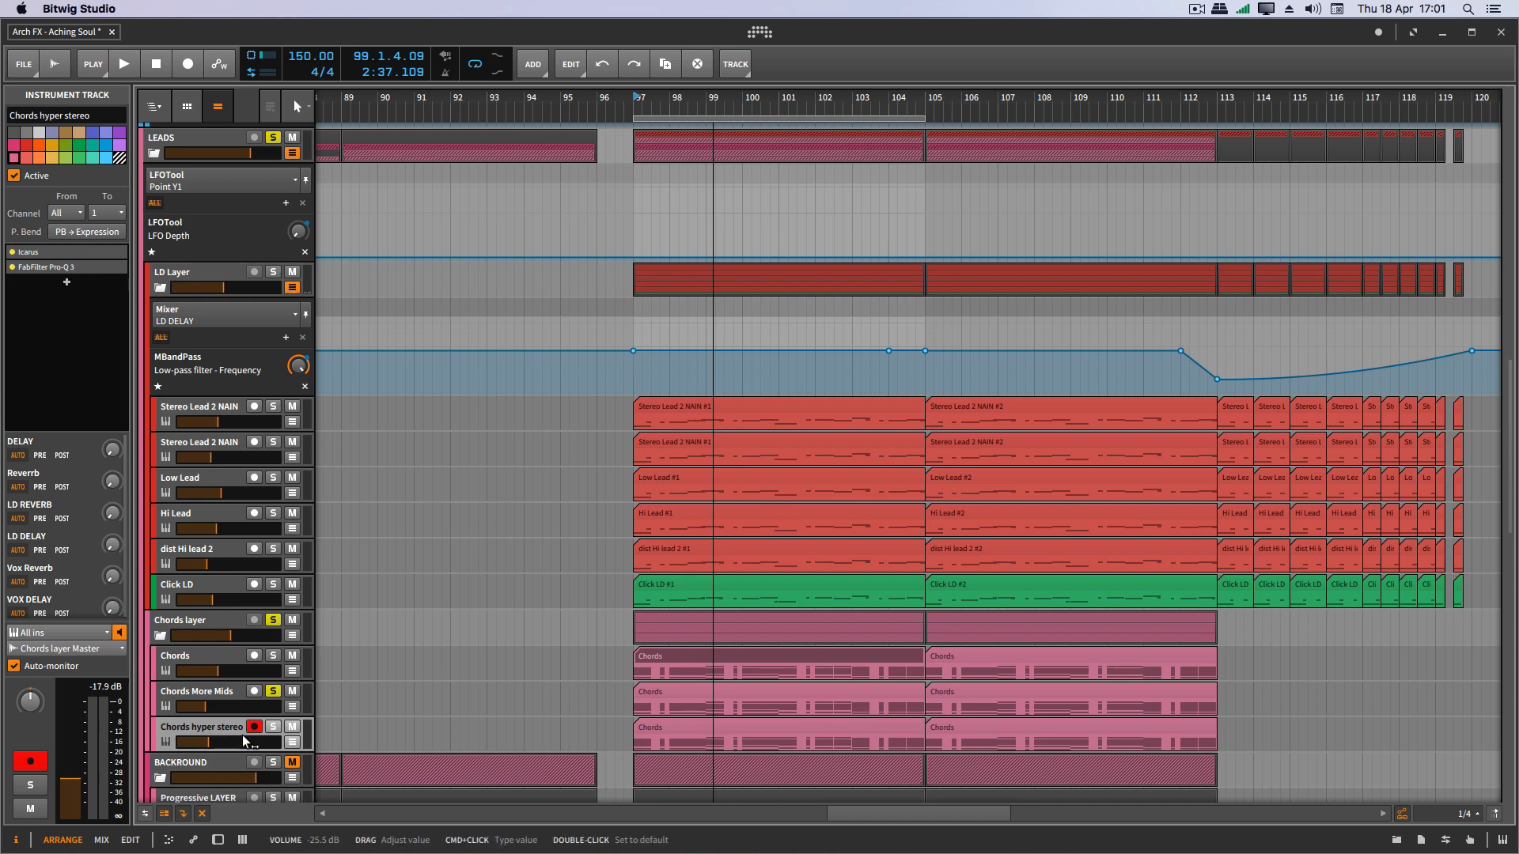
{"action": "left_click", "coordinate": [273, 728]}
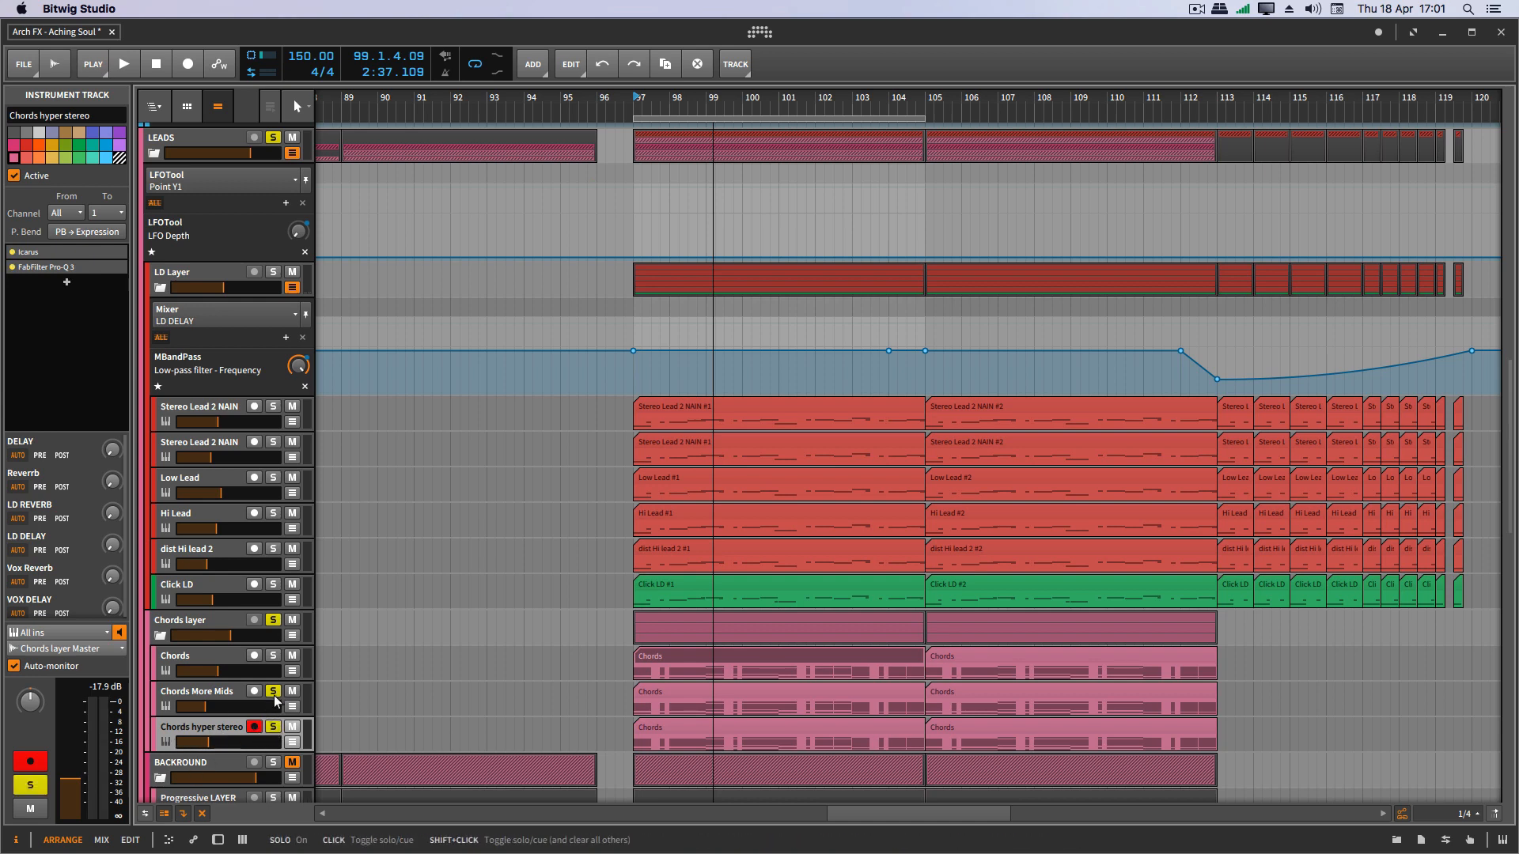
{"action": "left_click", "coordinate": [121, 252]}
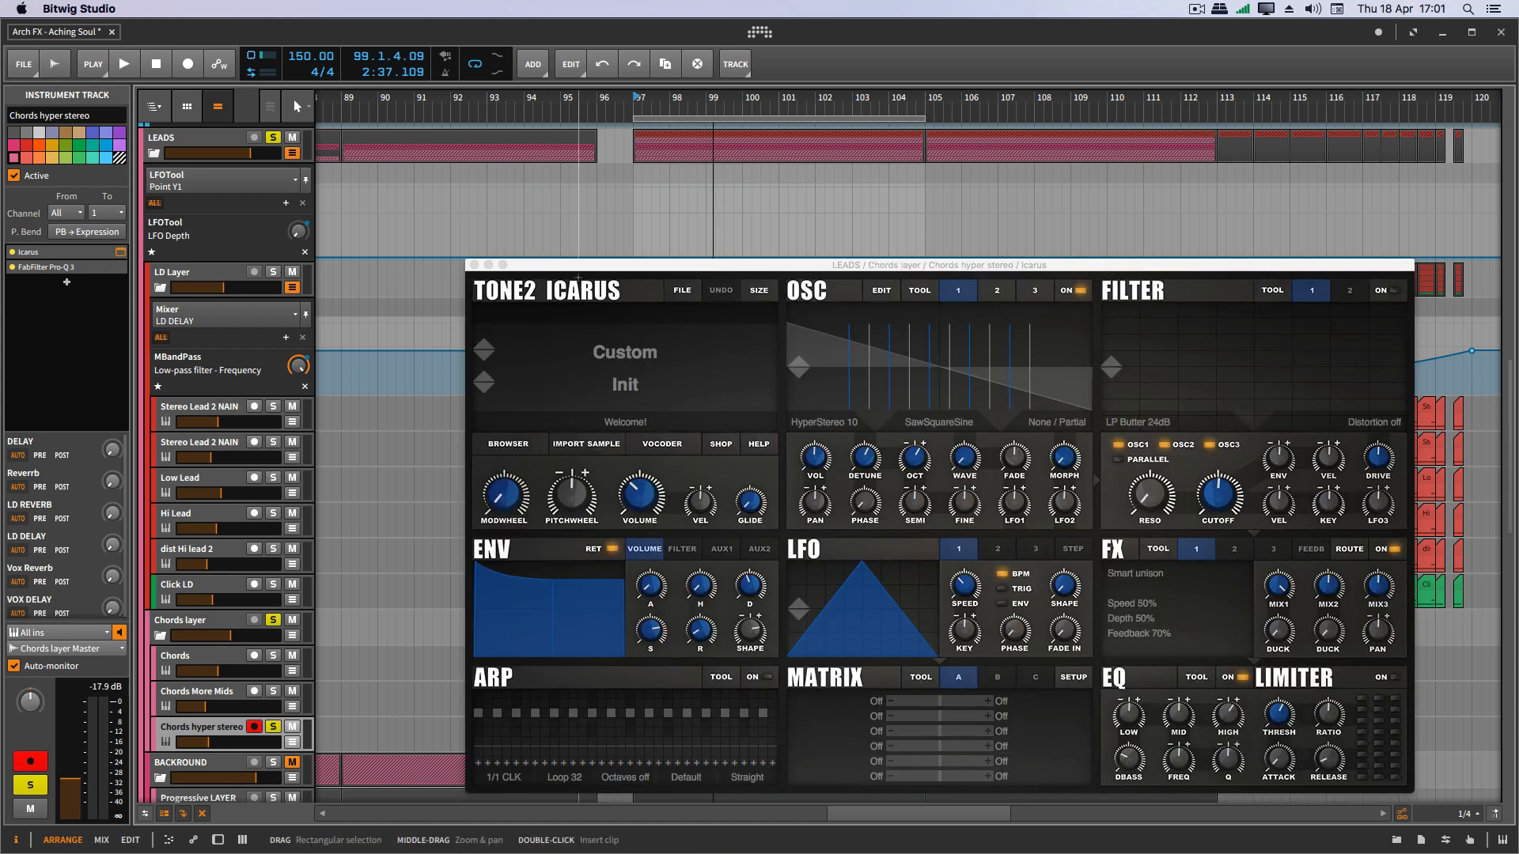
Step: Examine the voice mode options of oscillator 1 in Icarus, leave HyperStereo 10 selected, and close the synth
{"action": "left_click_drag", "start_coordinate": [594, 264], "coordinate": [595, 196]}
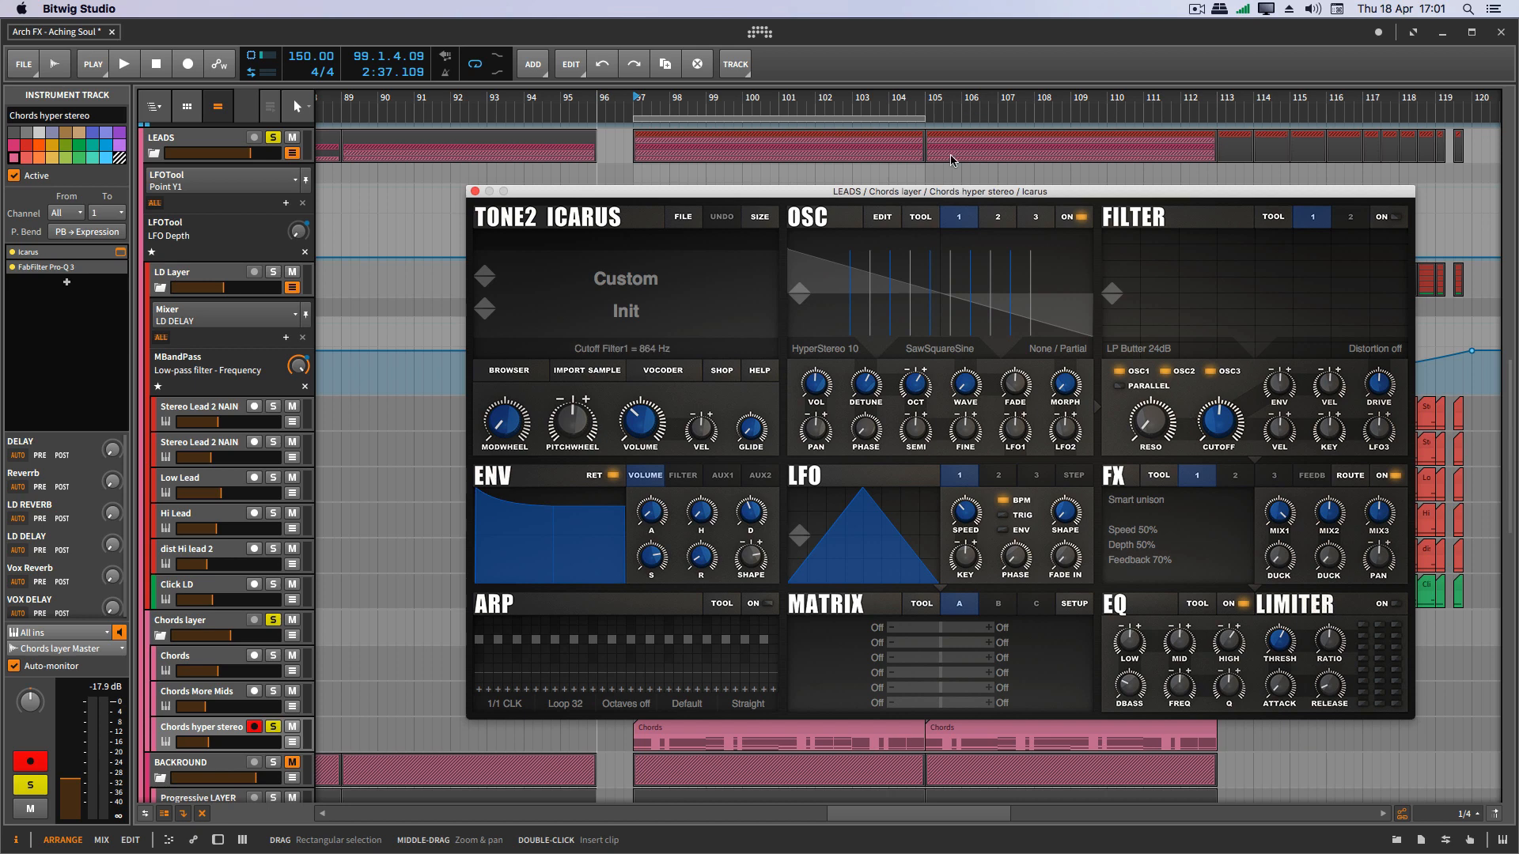
{"action": "left_click_drag", "start_coordinate": [964, 196], "coordinate": [852, 232]}
{"action": "left_click", "coordinate": [716, 389]}
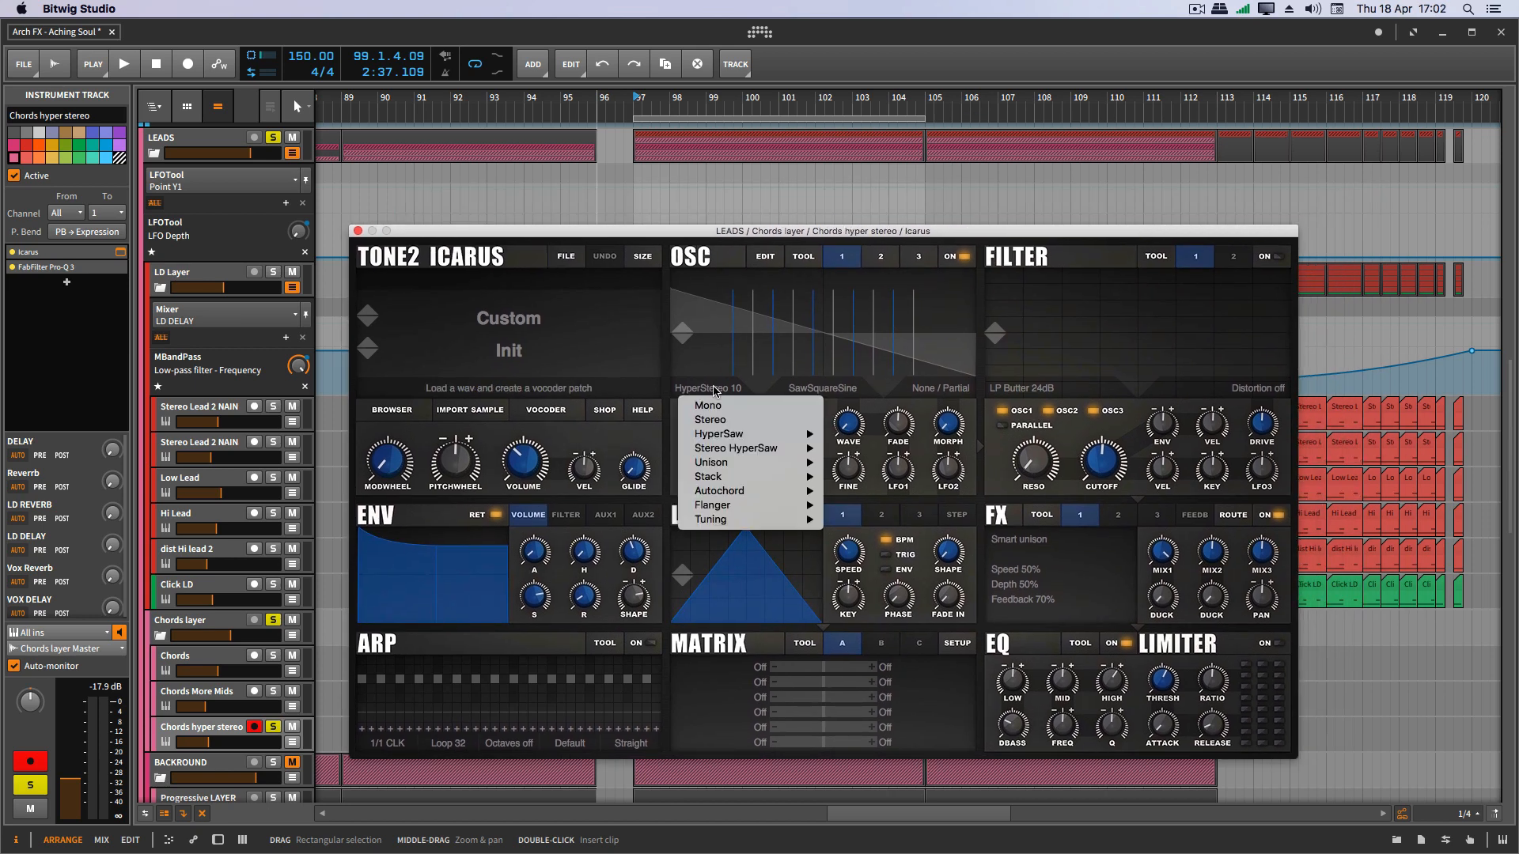
{"action": "mouse_move", "coordinate": [763, 440]}
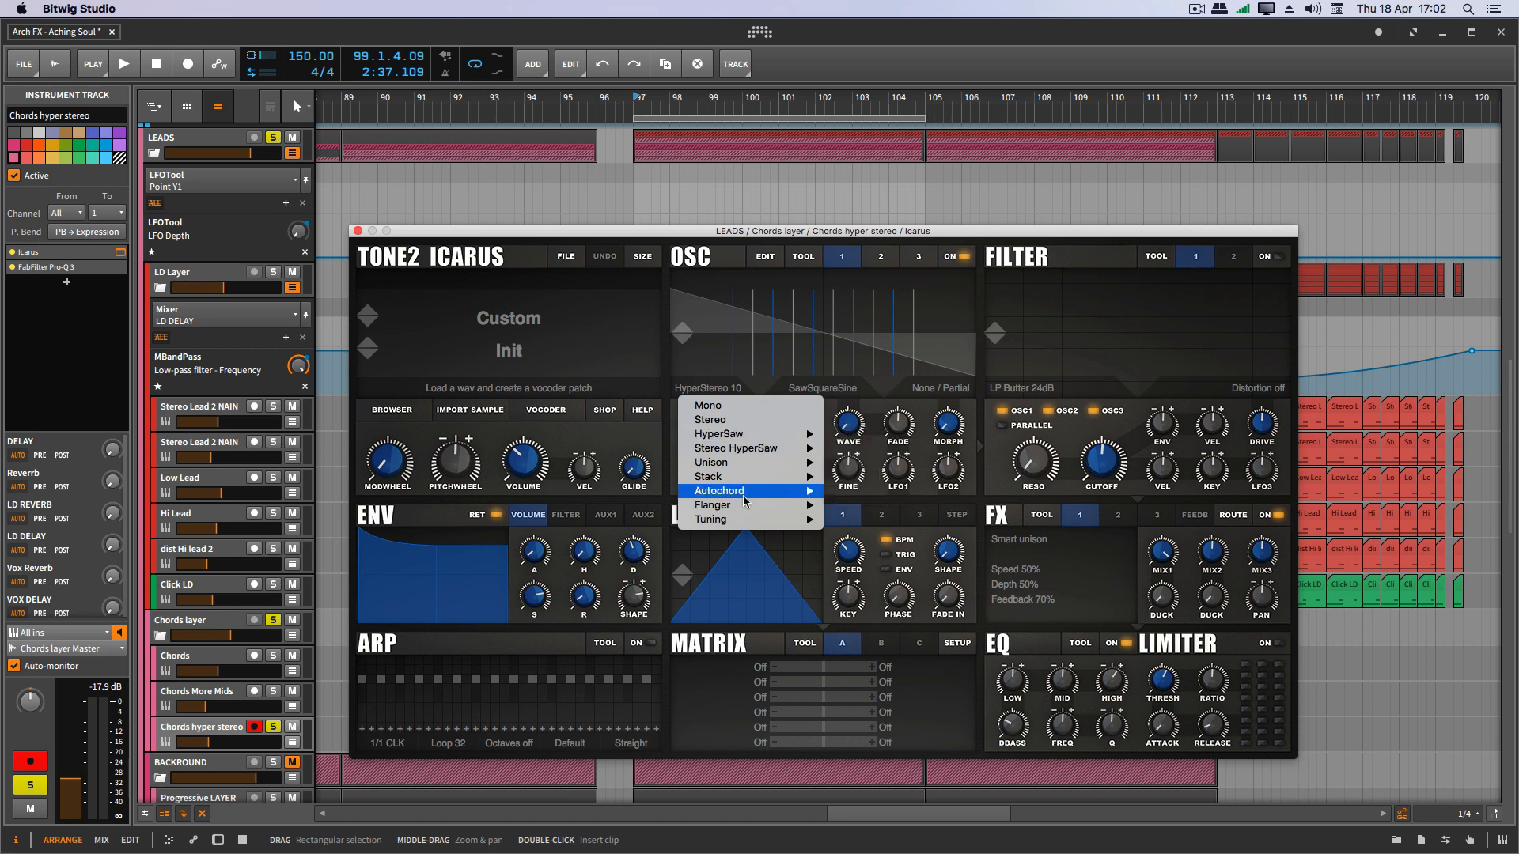
{"action": "left_click_drag", "start_coordinate": [764, 231], "coordinate": [812, 235]}
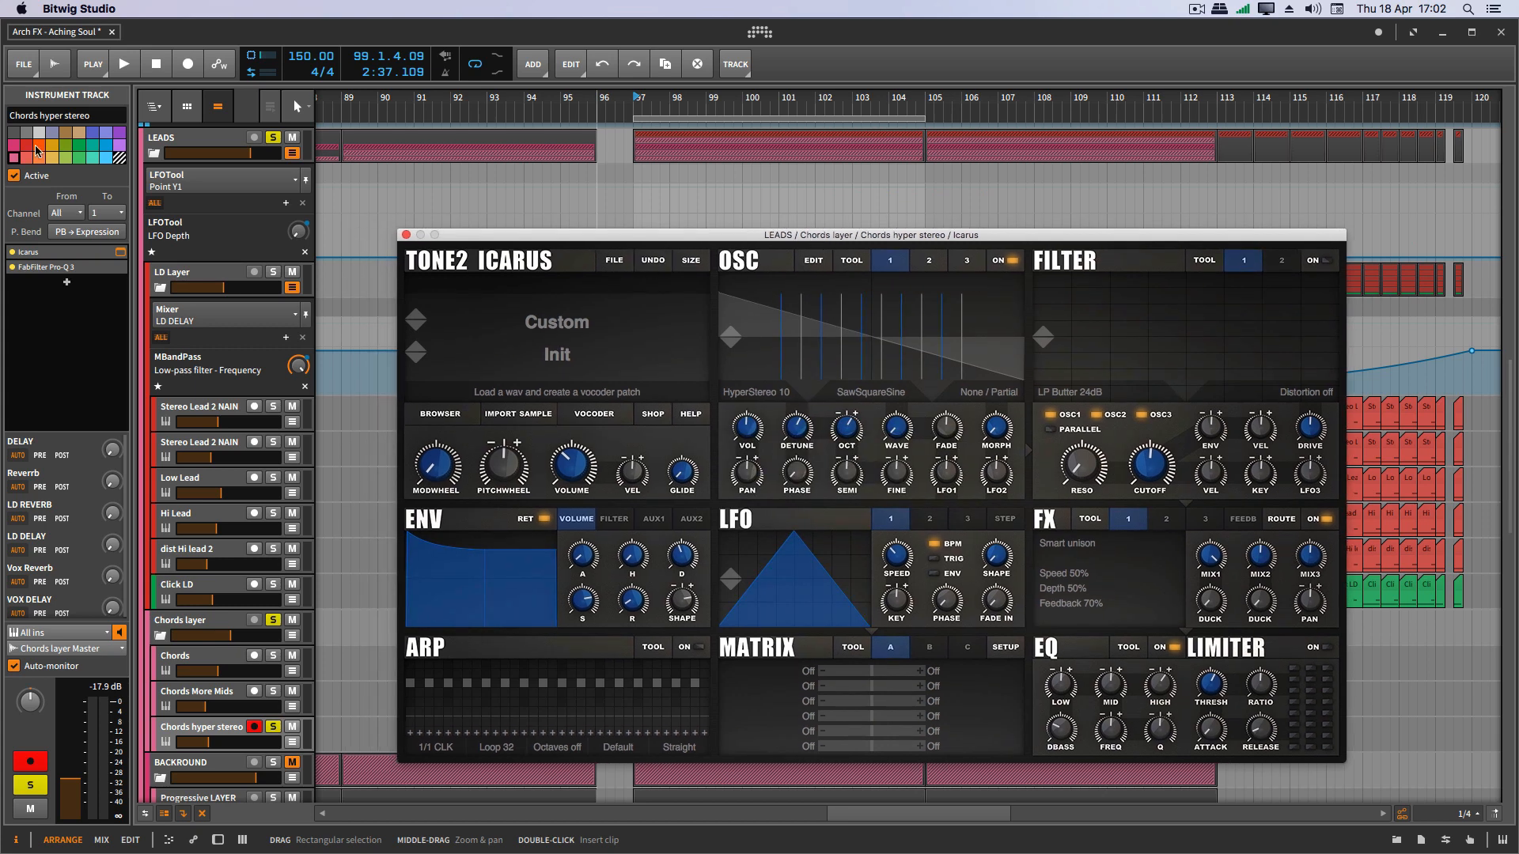
{"action": "left_click", "coordinate": [406, 234]}
Step: Play Chords hyper stereo alone, adding Chords More Mids and Chords to the solo during playback
{"action": "scroll", "coordinate": [294, 532], "scroll_direction": "down", "scroll_amount": 3}
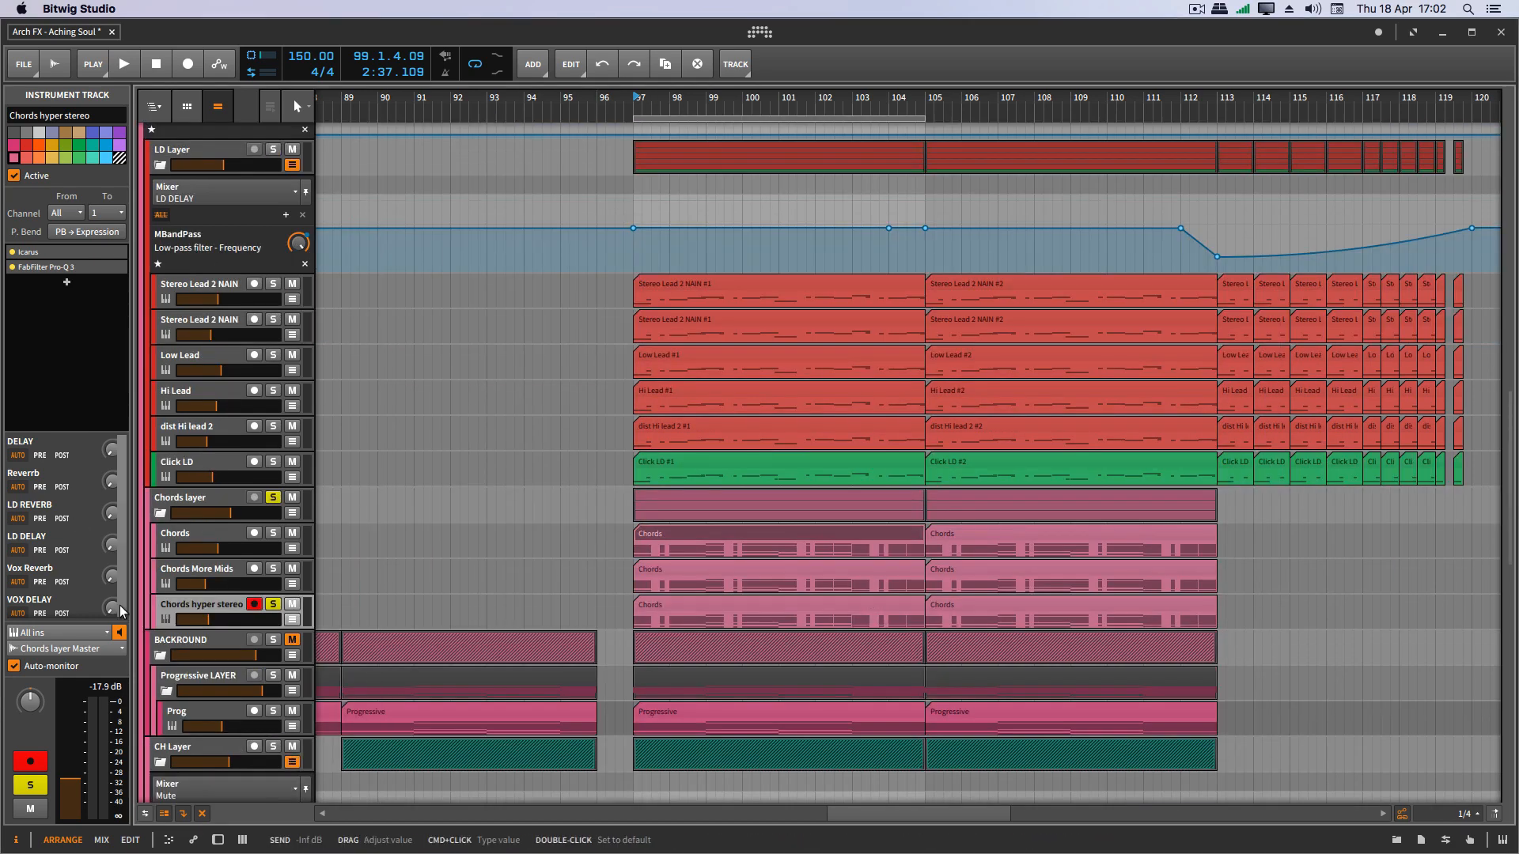
{"action": "key", "text": "space"}
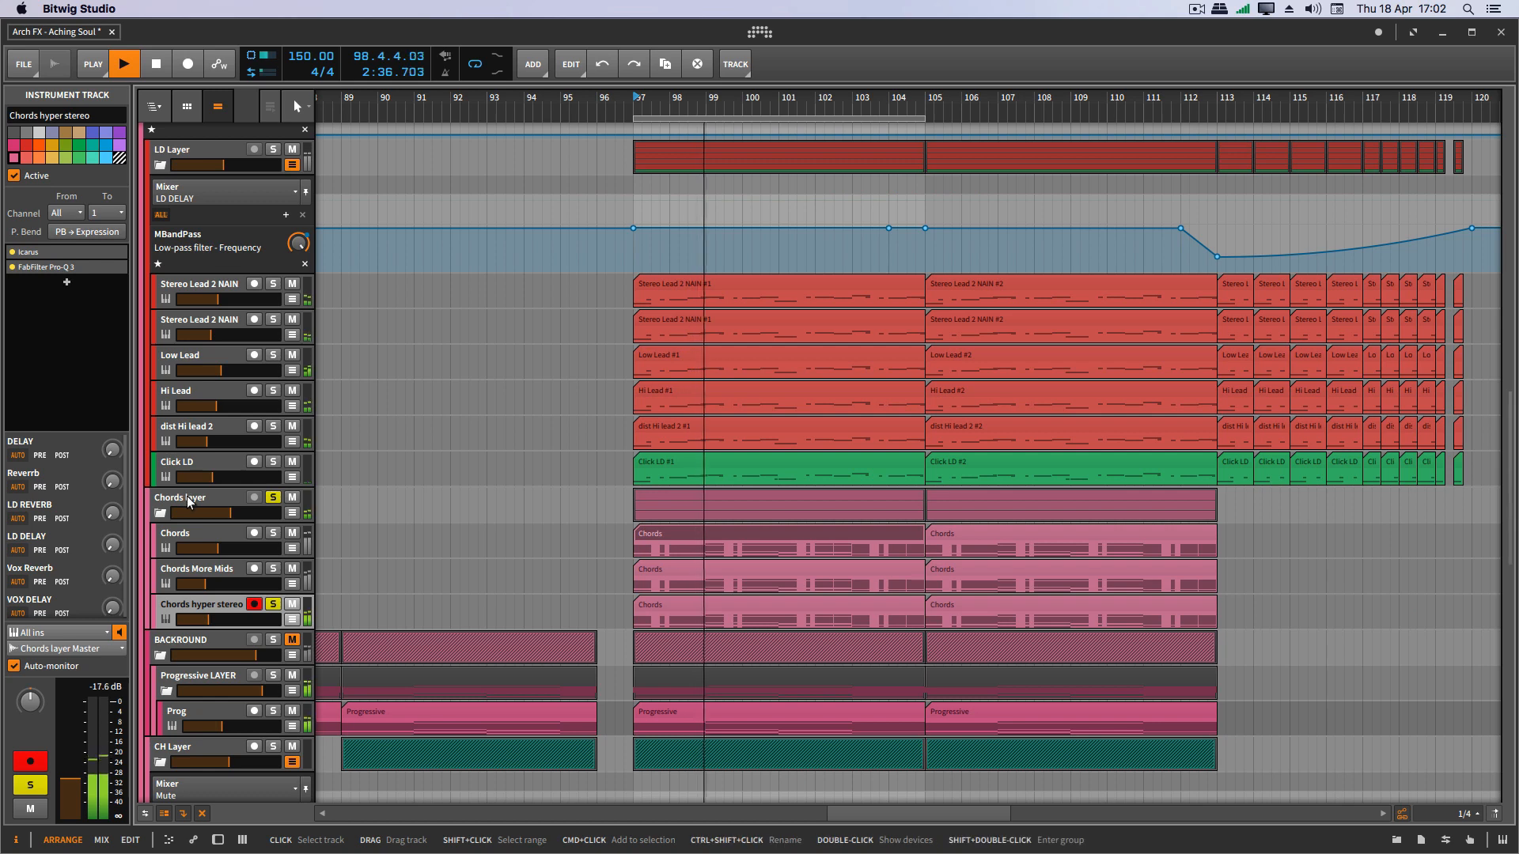
{"action": "left_click", "coordinate": [275, 569]}
{"action": "left_click", "coordinate": [273, 534]}
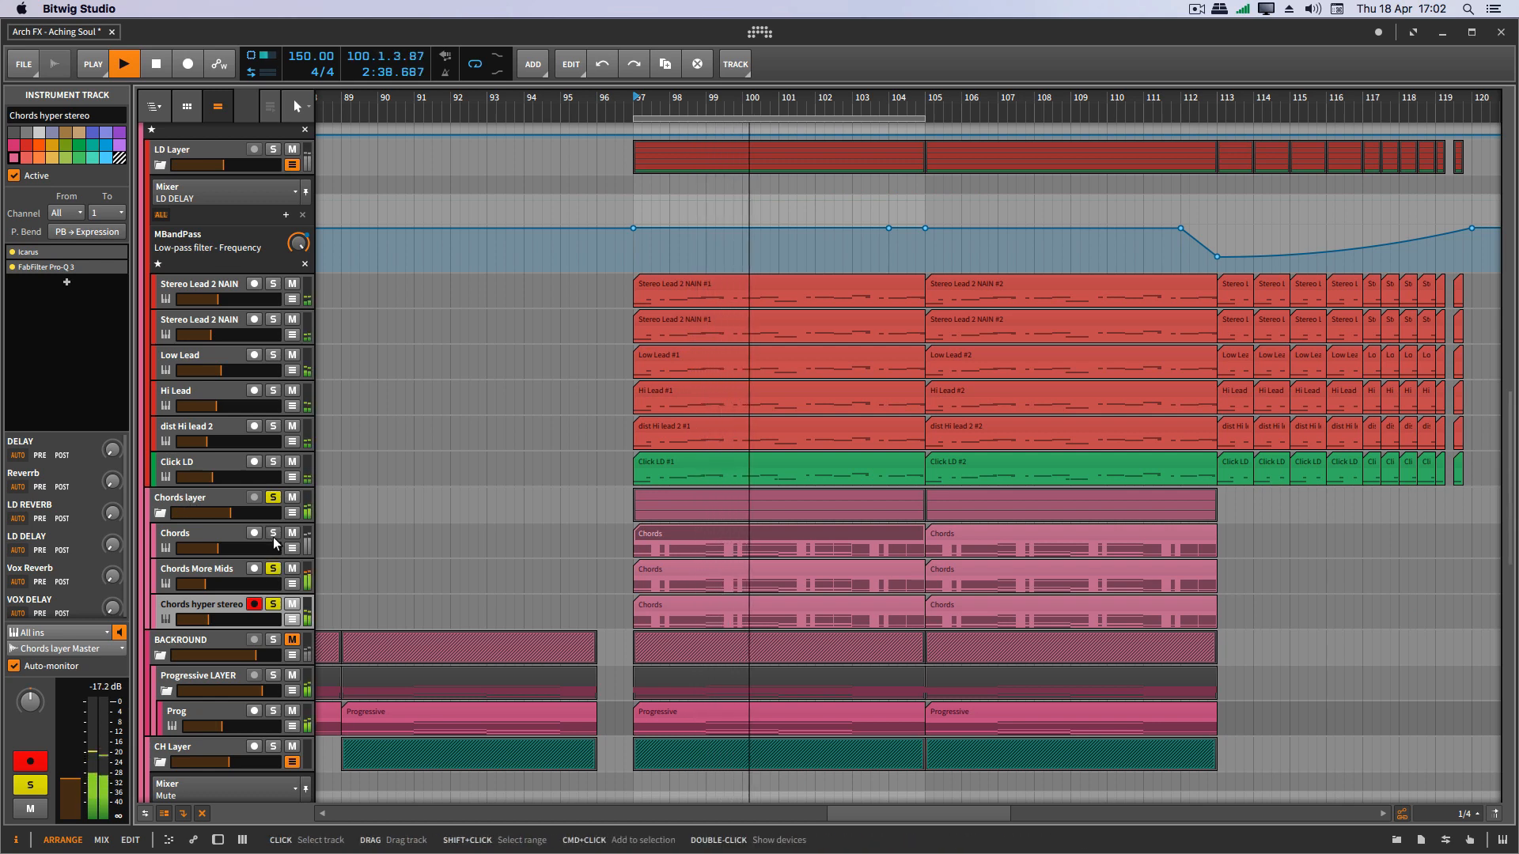
Step: Select the Chords layer group, clear the solos on its three tracks and replay the section
{"action": "left_click", "coordinate": [226, 502]}
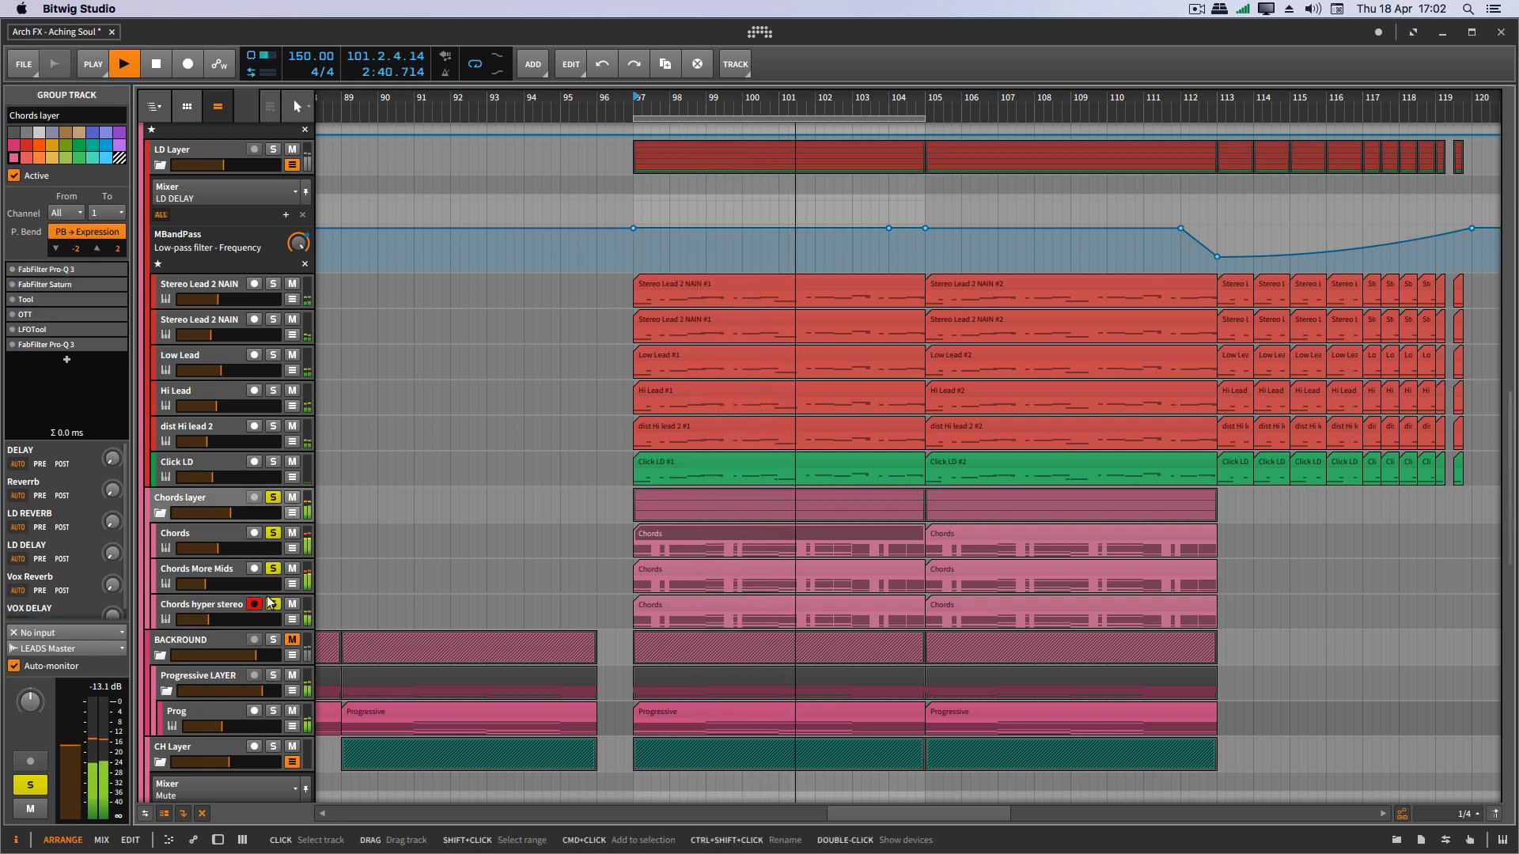
{"action": "left_click", "coordinate": [273, 532]}
{"action": "key", "text": "space"}
{"action": "left_click", "coordinate": [273, 606]}
{"action": "key", "text": "space"}
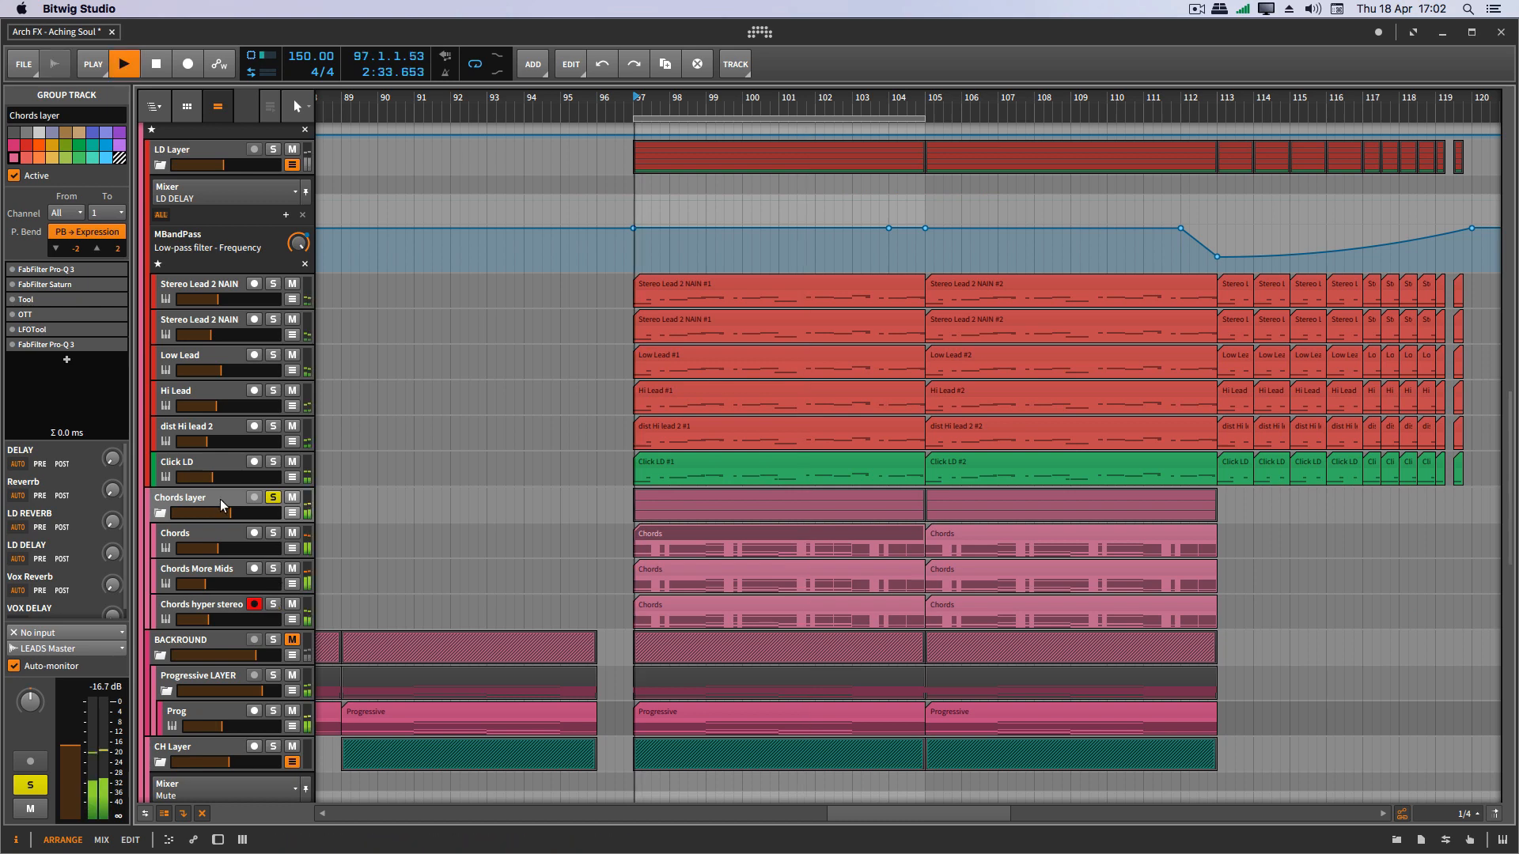
Step: Enable the first FabFilter Pro-Q 3 on the Chords layer group and examine its EQ curve with playback
{"action": "left_click", "coordinate": [12, 271]}
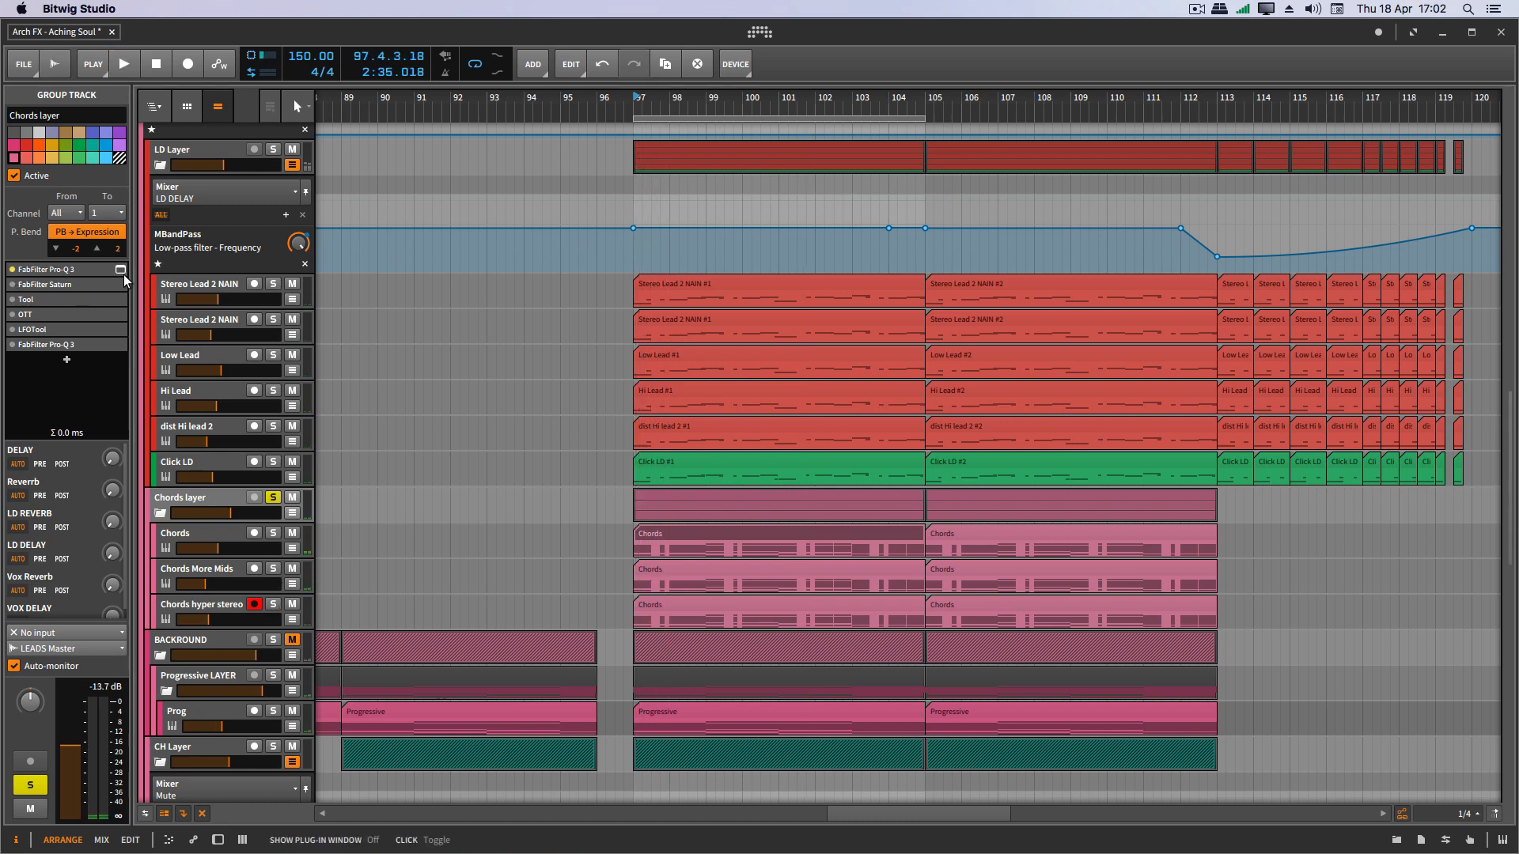
{"action": "key", "text": "space"}
{"action": "key", "text": "space"}
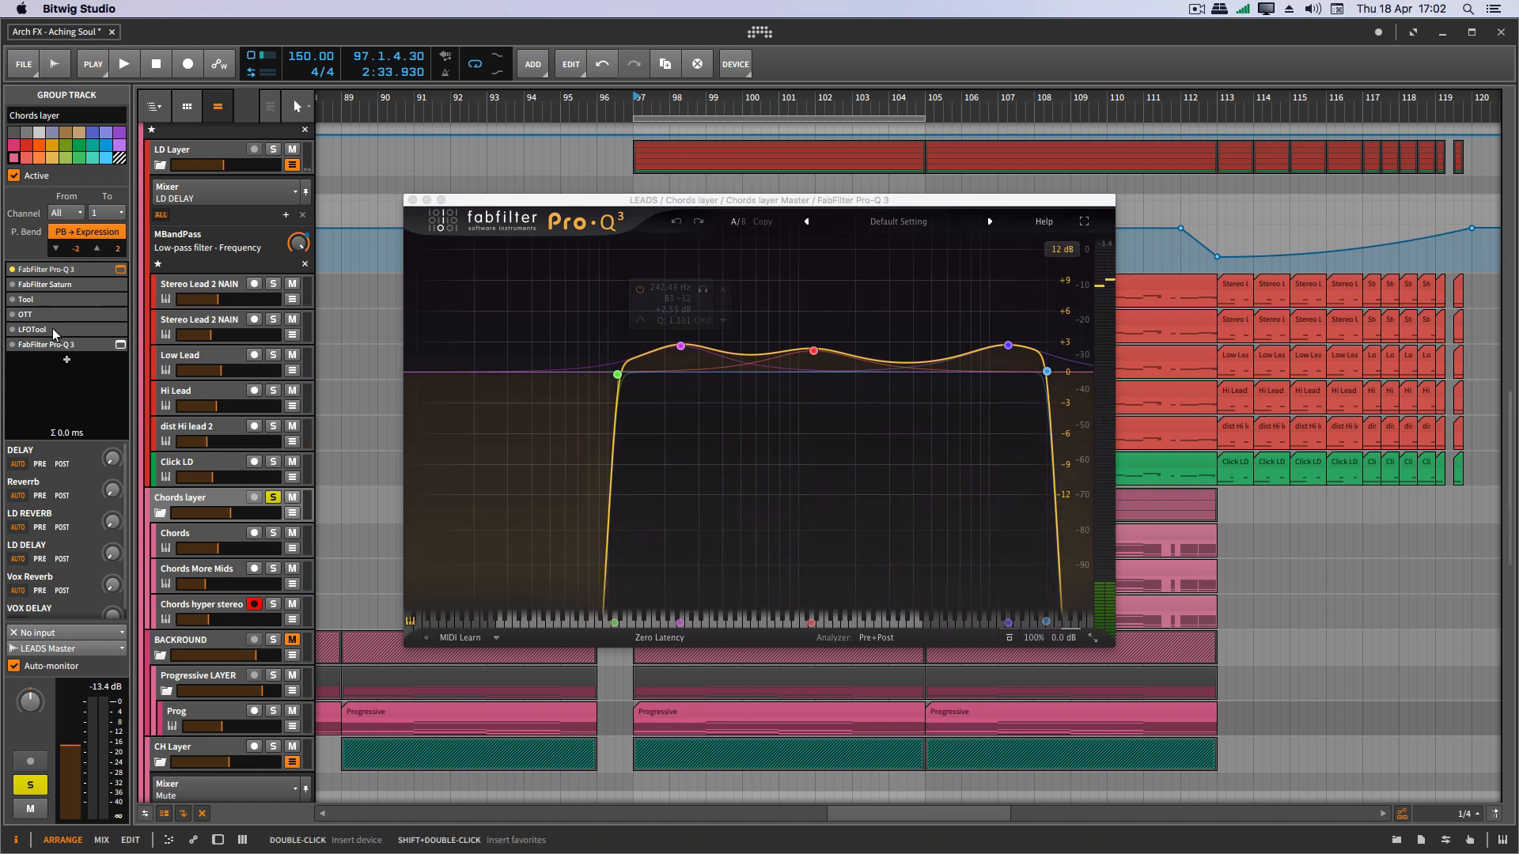
{"action": "key", "text": "space"}
{"action": "key", "text": "space"}
Step: Enable FabFilter Saturn on the Chords layer group, examine its multiband distortion during playback, and close its window
{"action": "left_click", "coordinate": [20, 285]}
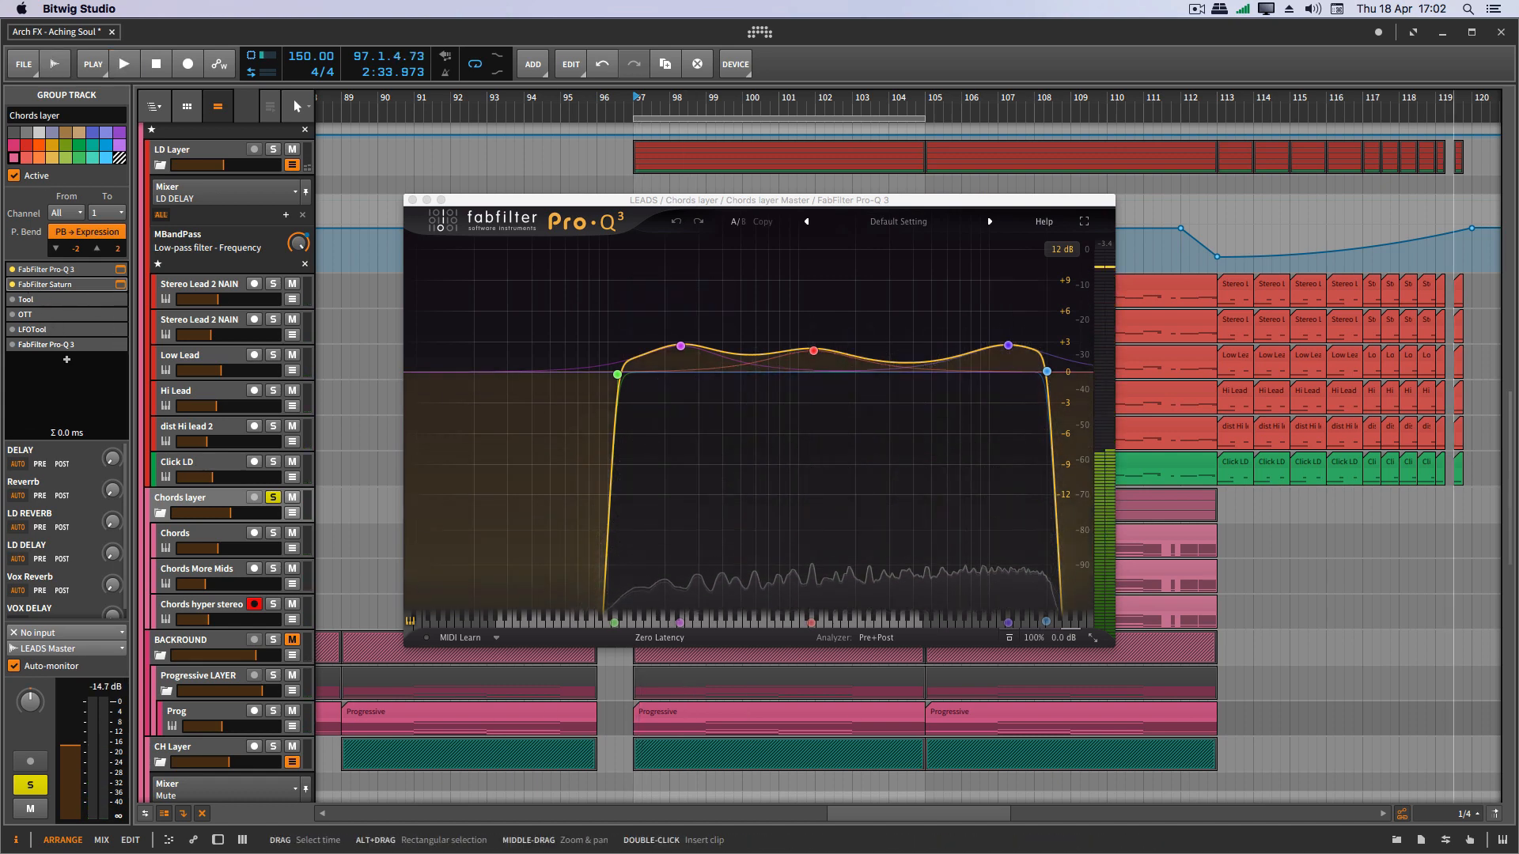
{"action": "key", "text": "space"}
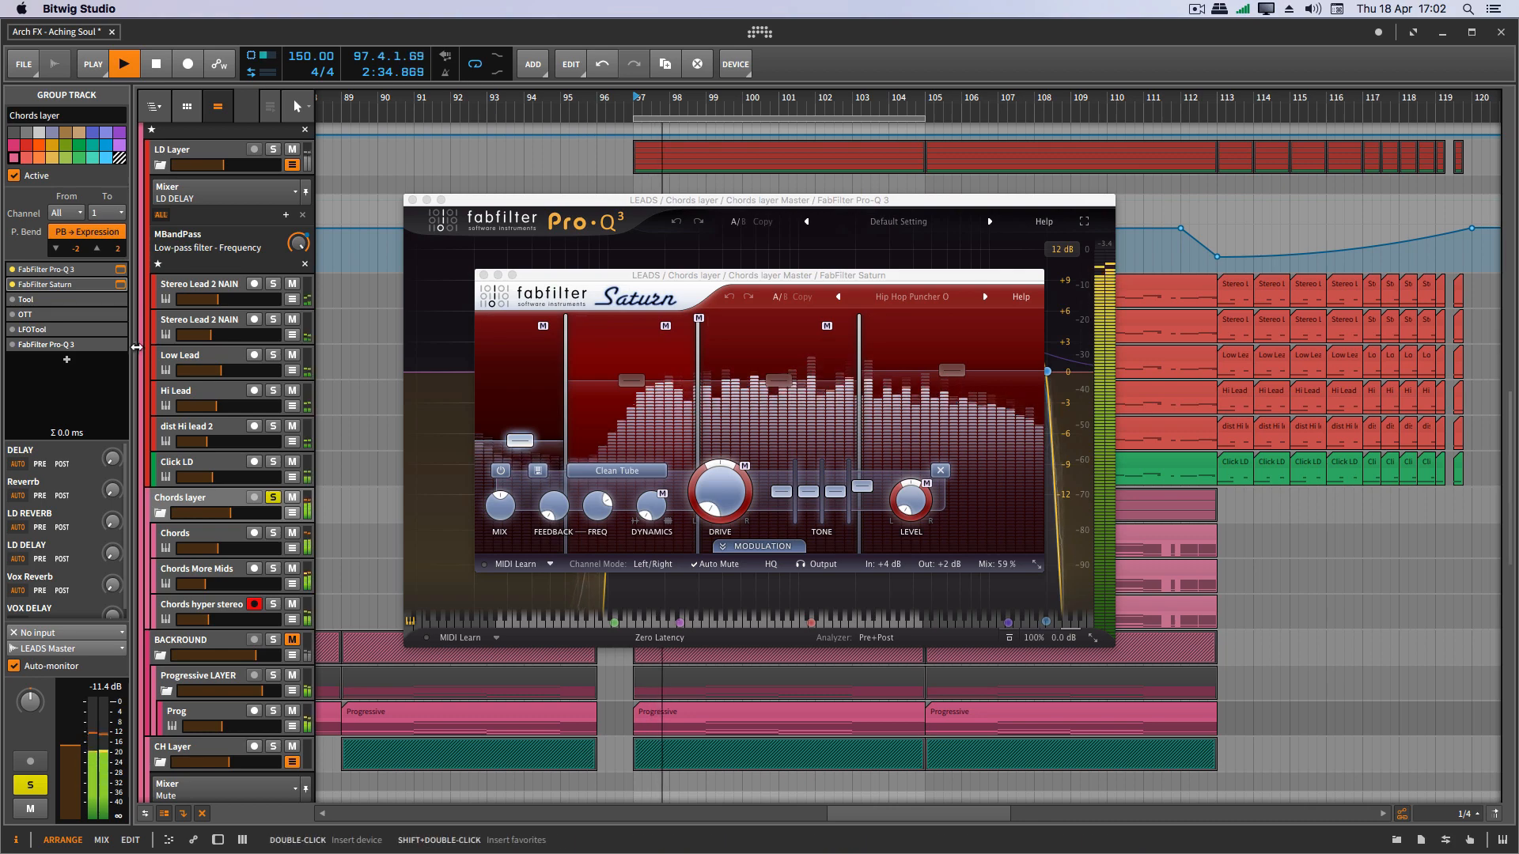
{"action": "left_click", "coordinate": [120, 284]}
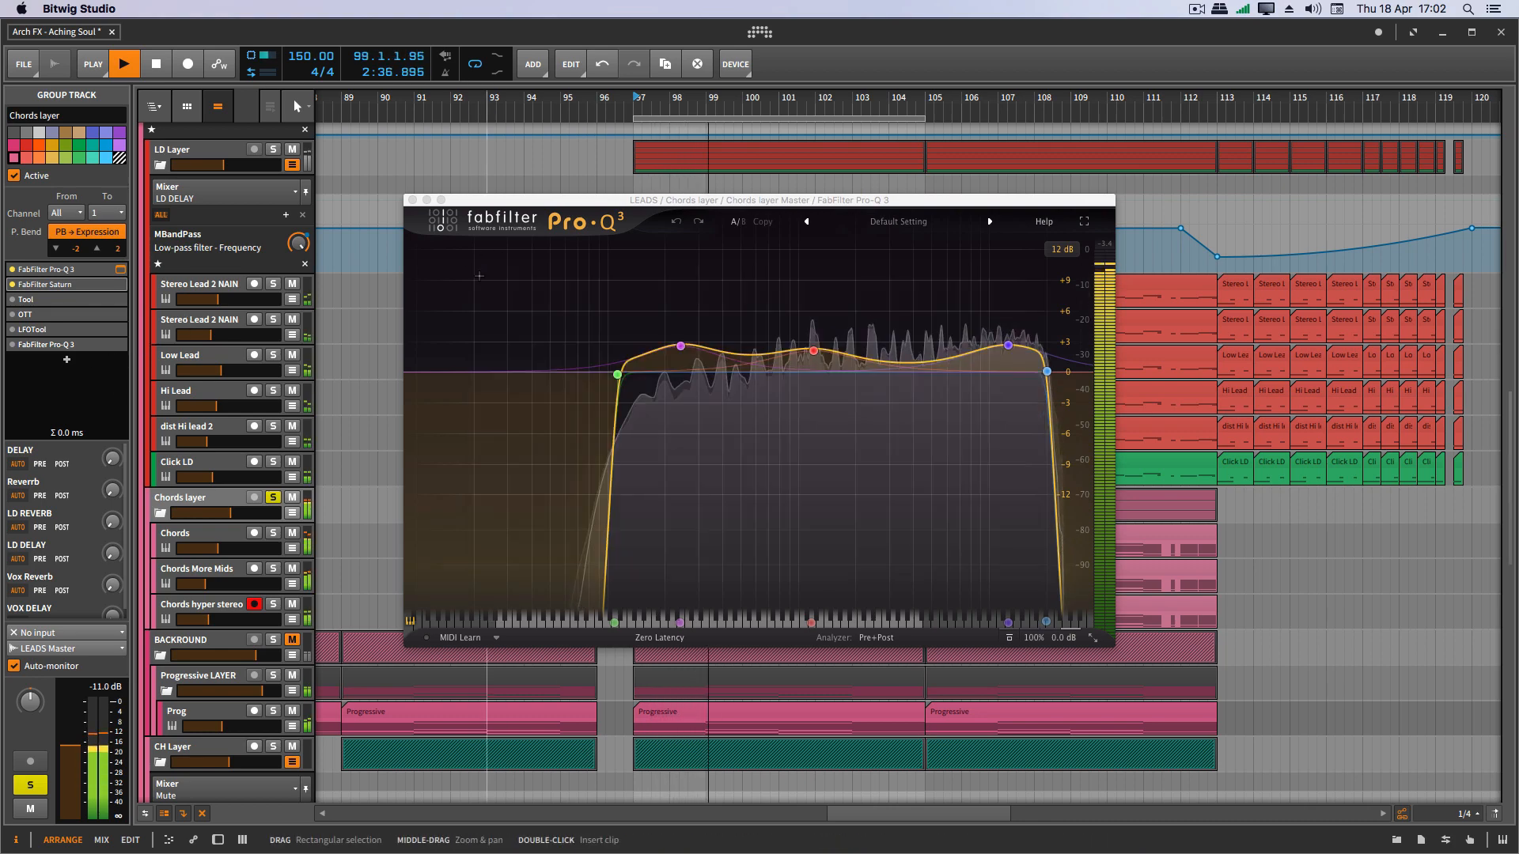
Step: Enable the Tool device on the Chords layer group, adjust its stereo width, play the result and close the Pro-Q 3 window
{"action": "key", "text": "space"}
{"action": "left_click", "coordinate": [12, 300]}
{"action": "double_click", "coordinate": [43, 302]}
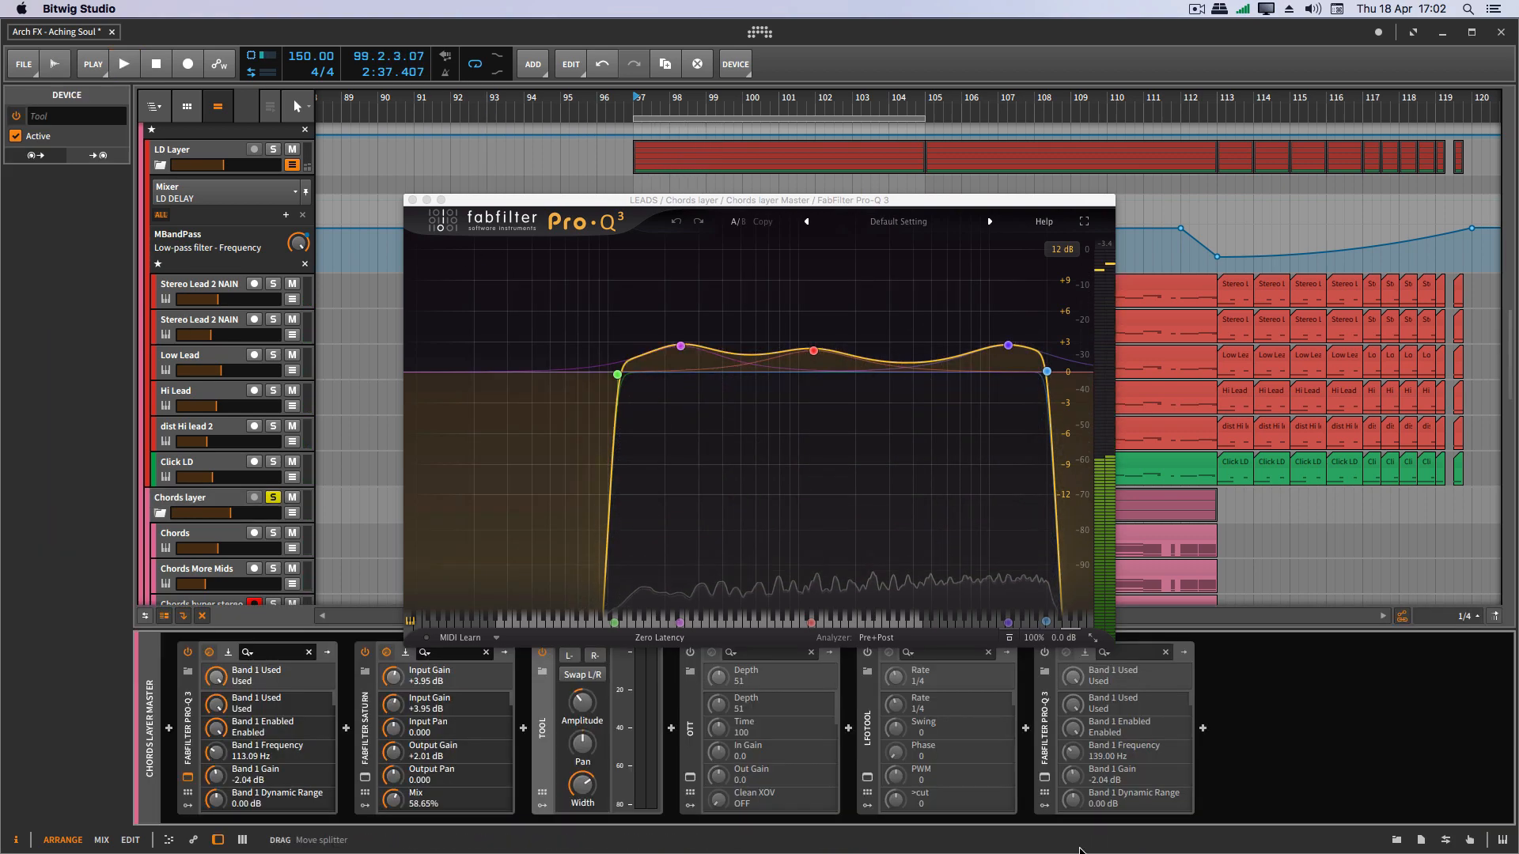
{"action": "key", "text": "space"}
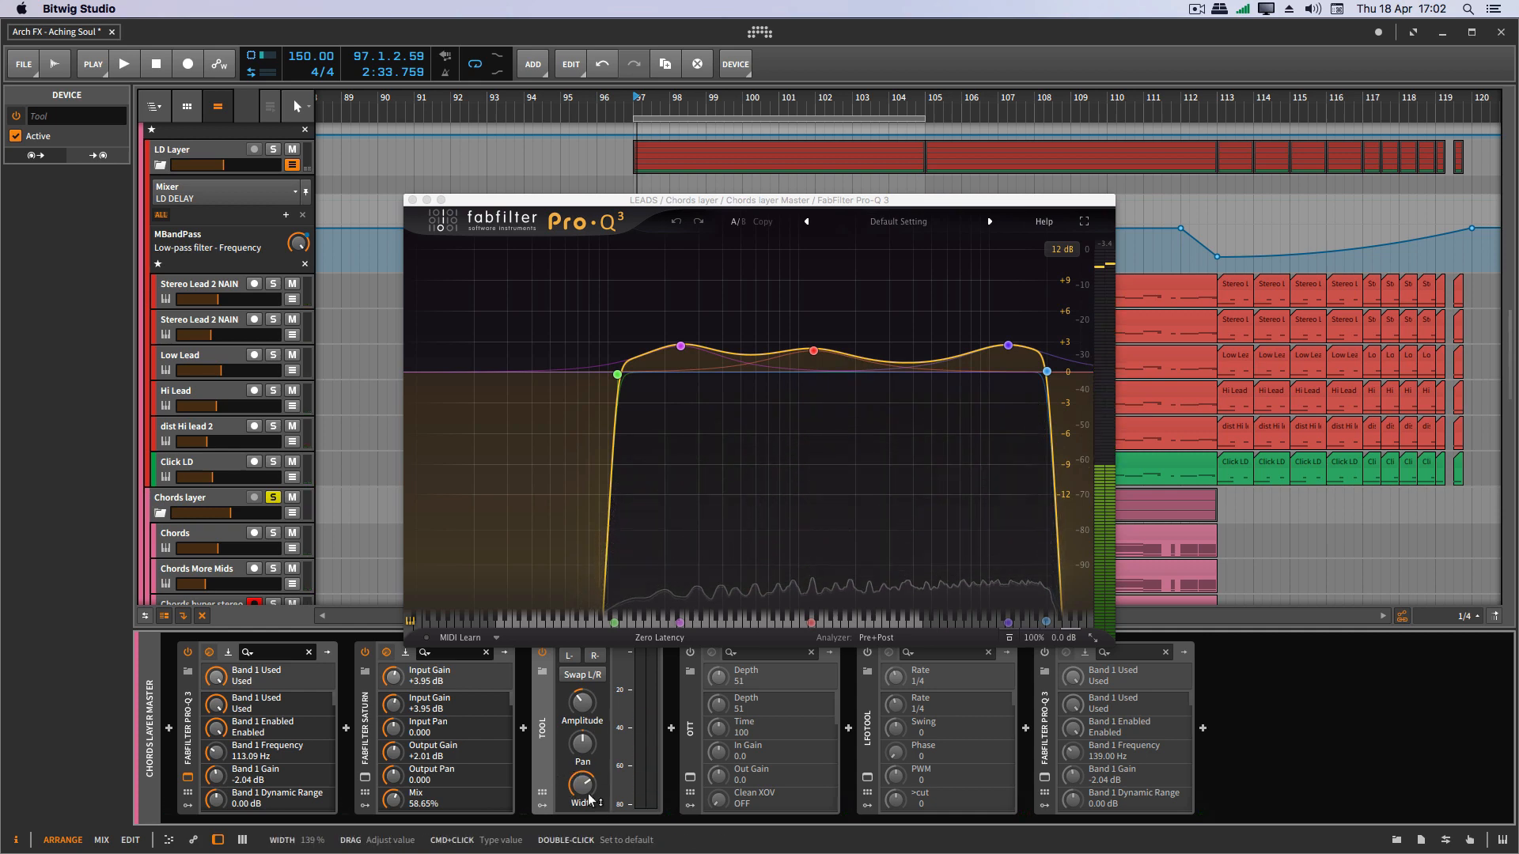
{"action": "left_click_drag", "start_coordinate": [585, 782], "coordinate": [586, 765]}
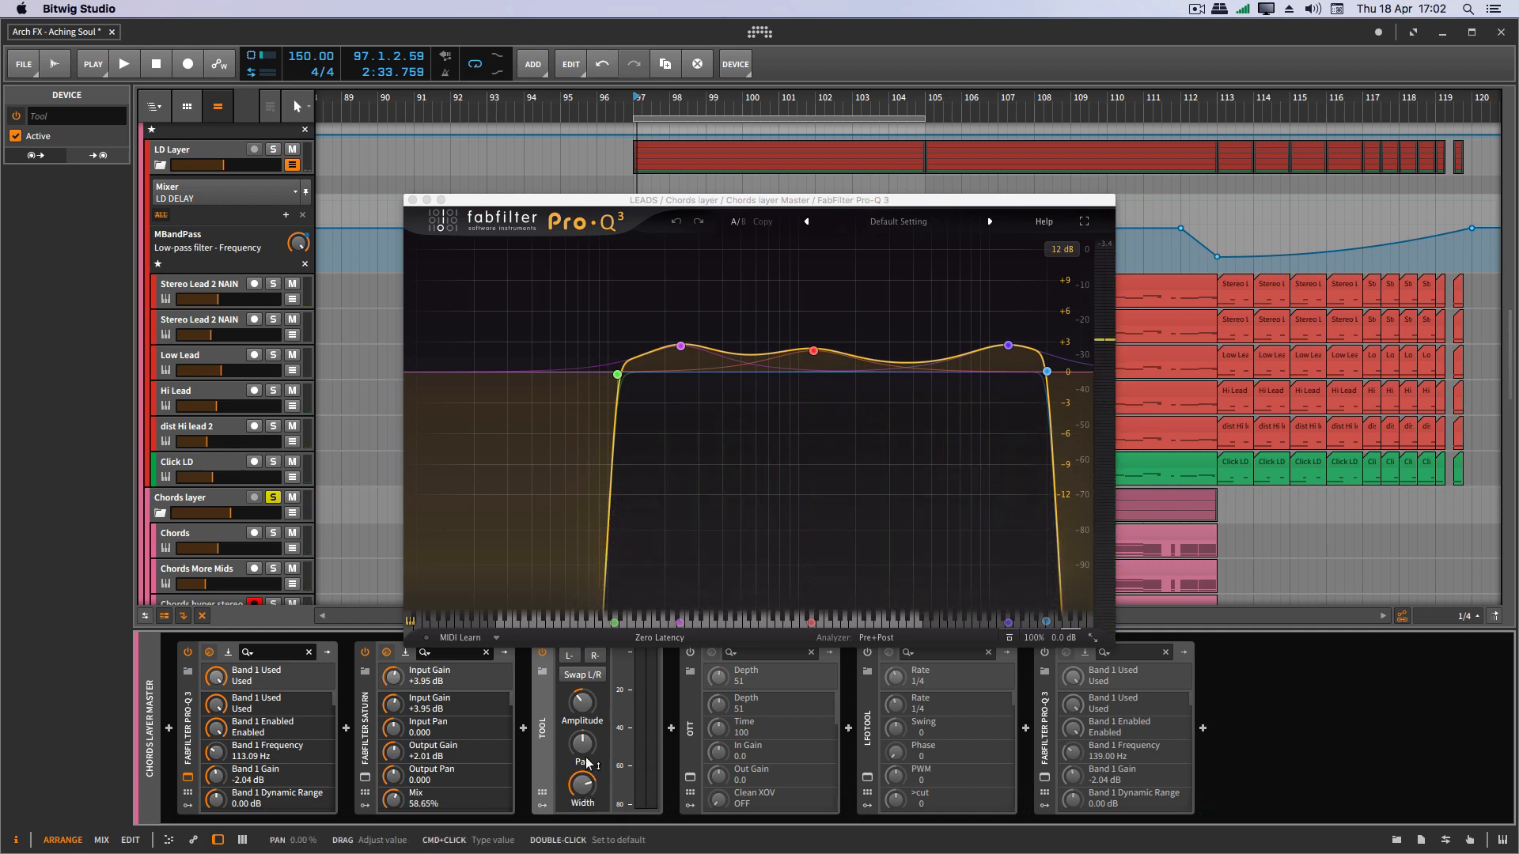
{"action": "key", "text": "space"}
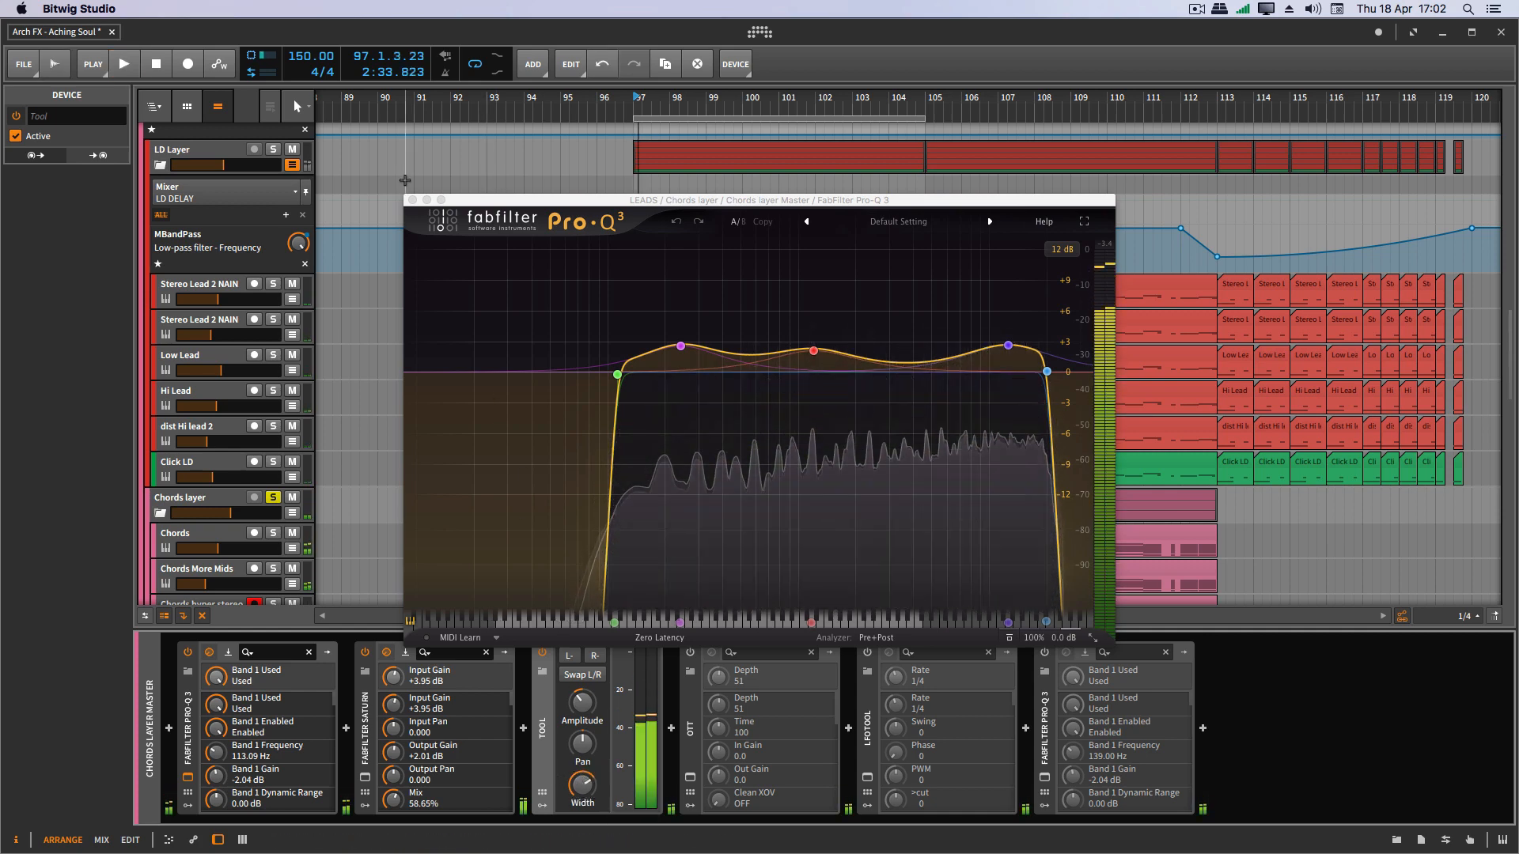
{"action": "left_click", "coordinate": [412, 200]}
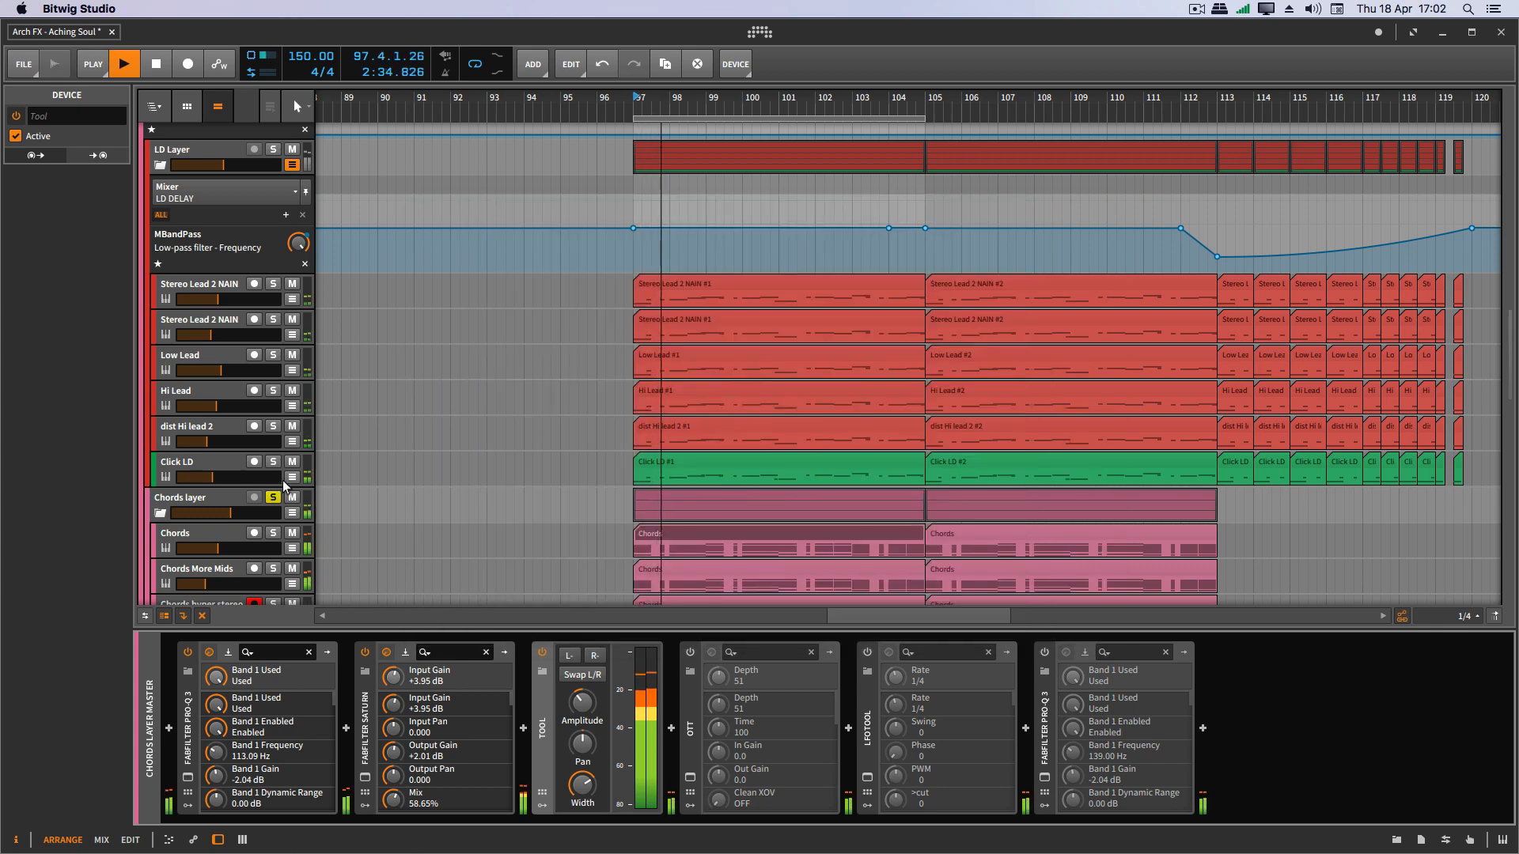
Step: Enable OTT on the Chords layer group, examine its multiband compression during playback, close it and replay the section
{"action": "left_click", "coordinate": [223, 499]}
{"action": "key", "text": "space"}
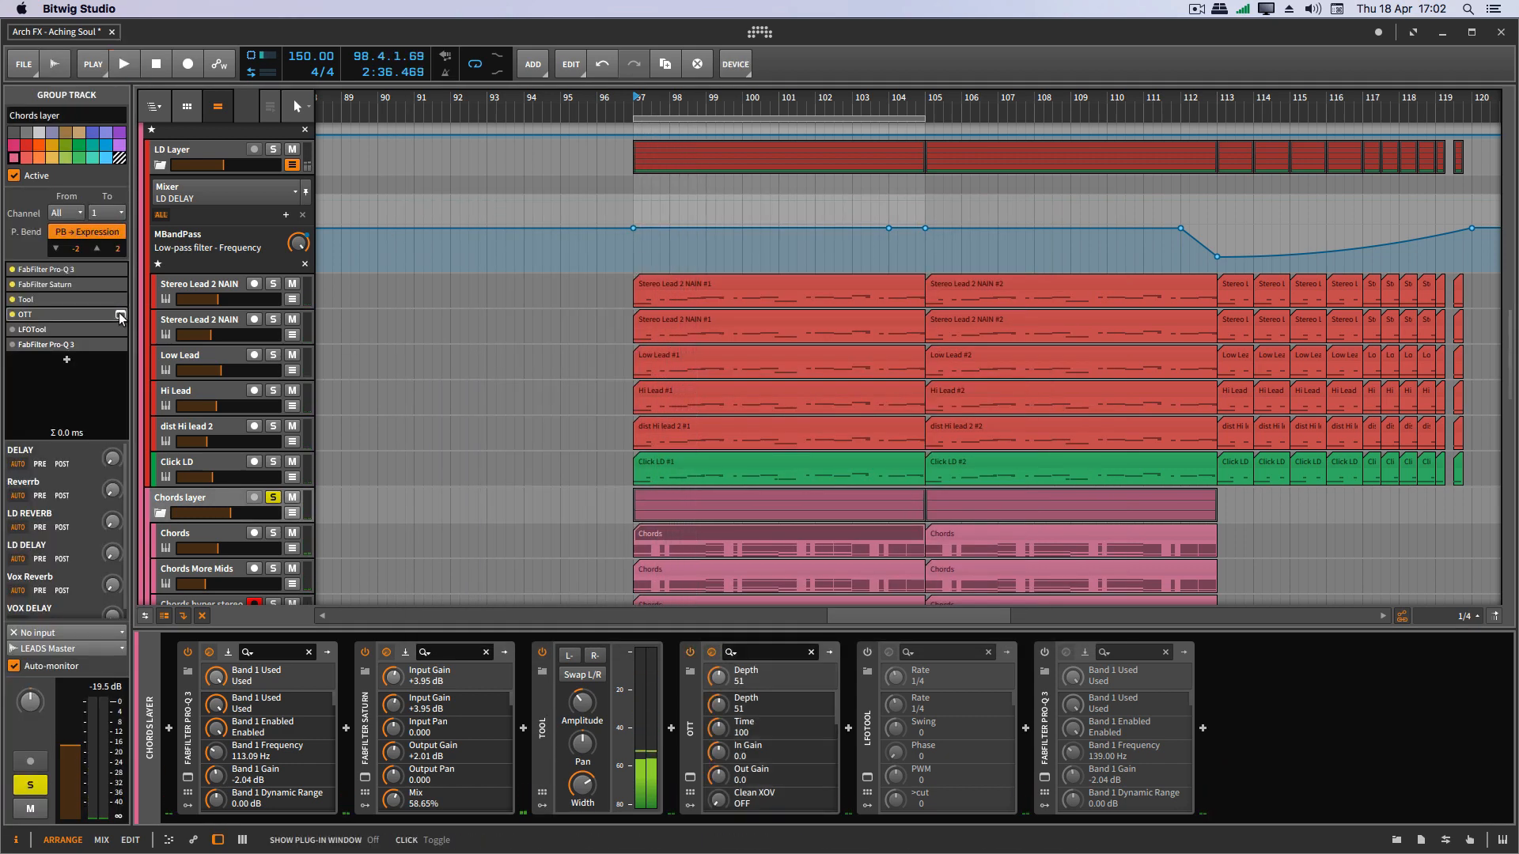
{"action": "left_click", "coordinate": [121, 315]}
{"action": "left_click_drag", "start_coordinate": [734, 266], "coordinate": [812, 187]}
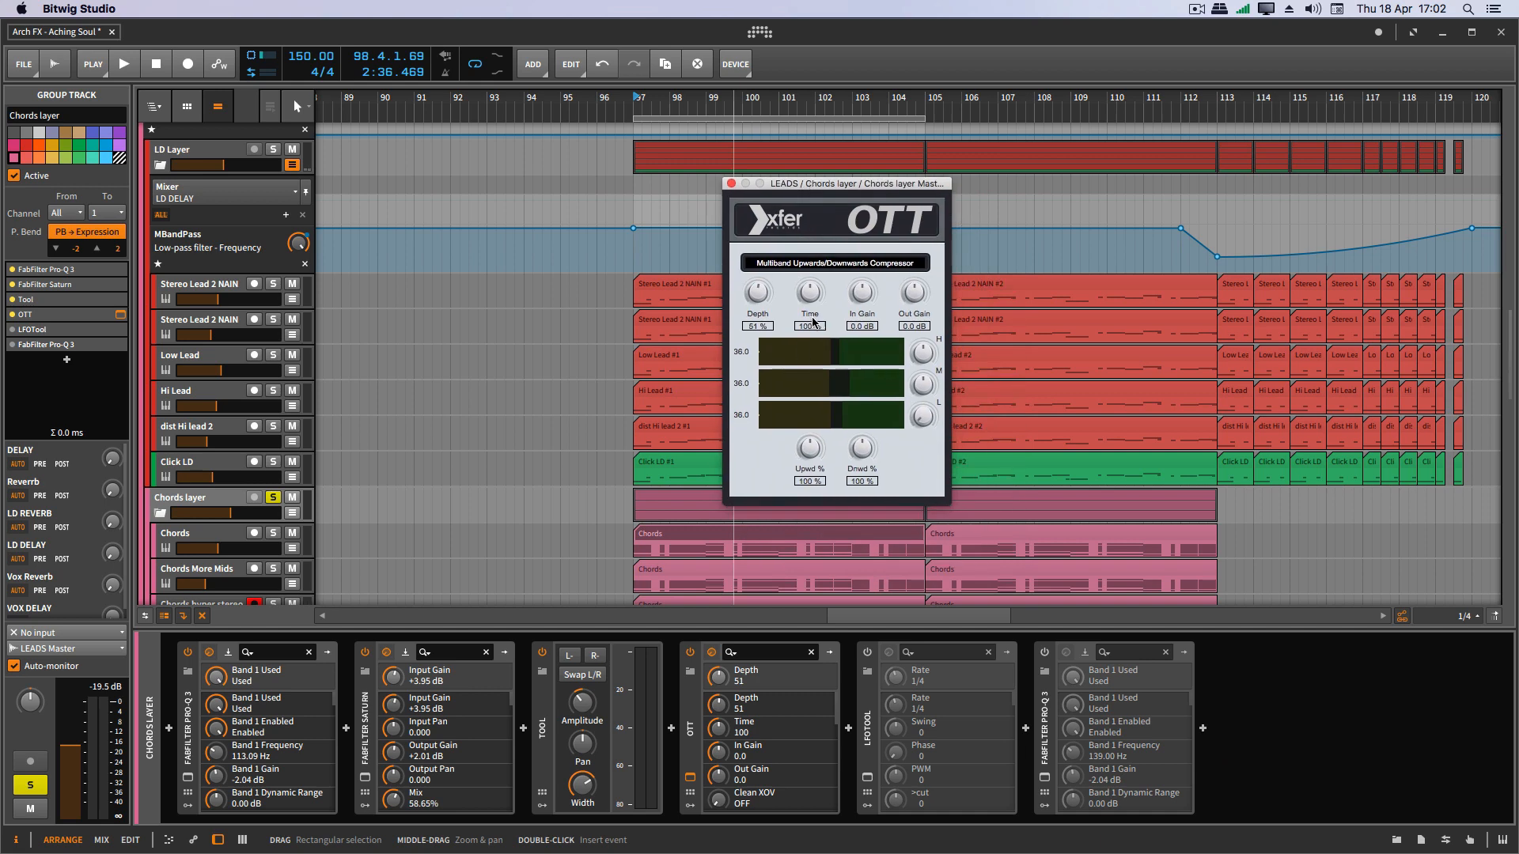
{"action": "key", "text": "space"}
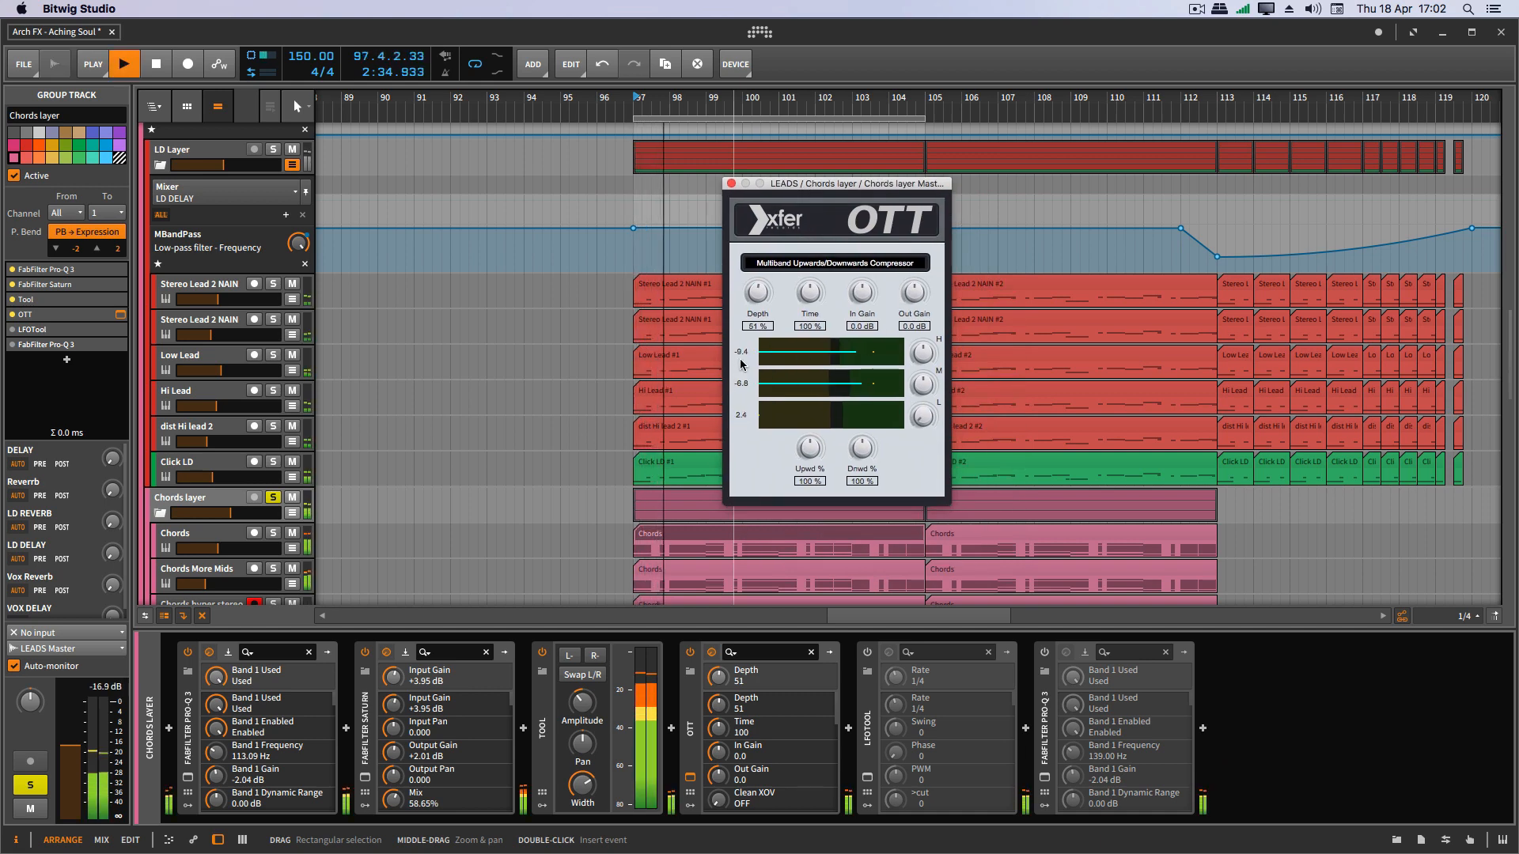
{"action": "key", "text": "space"}
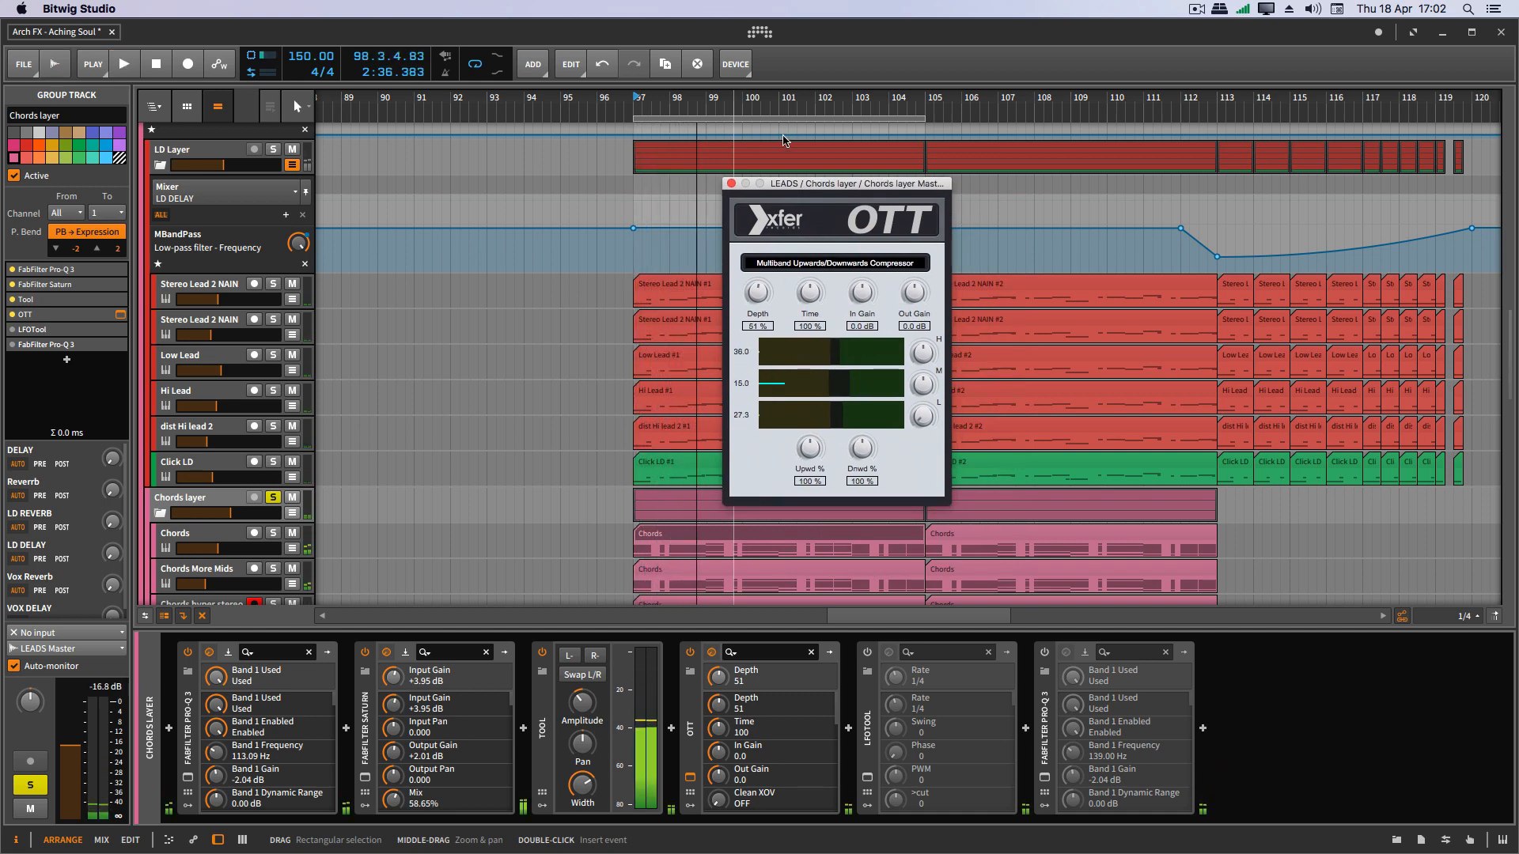
{"action": "left_click_drag", "start_coordinate": [775, 192], "coordinate": [818, 191]}
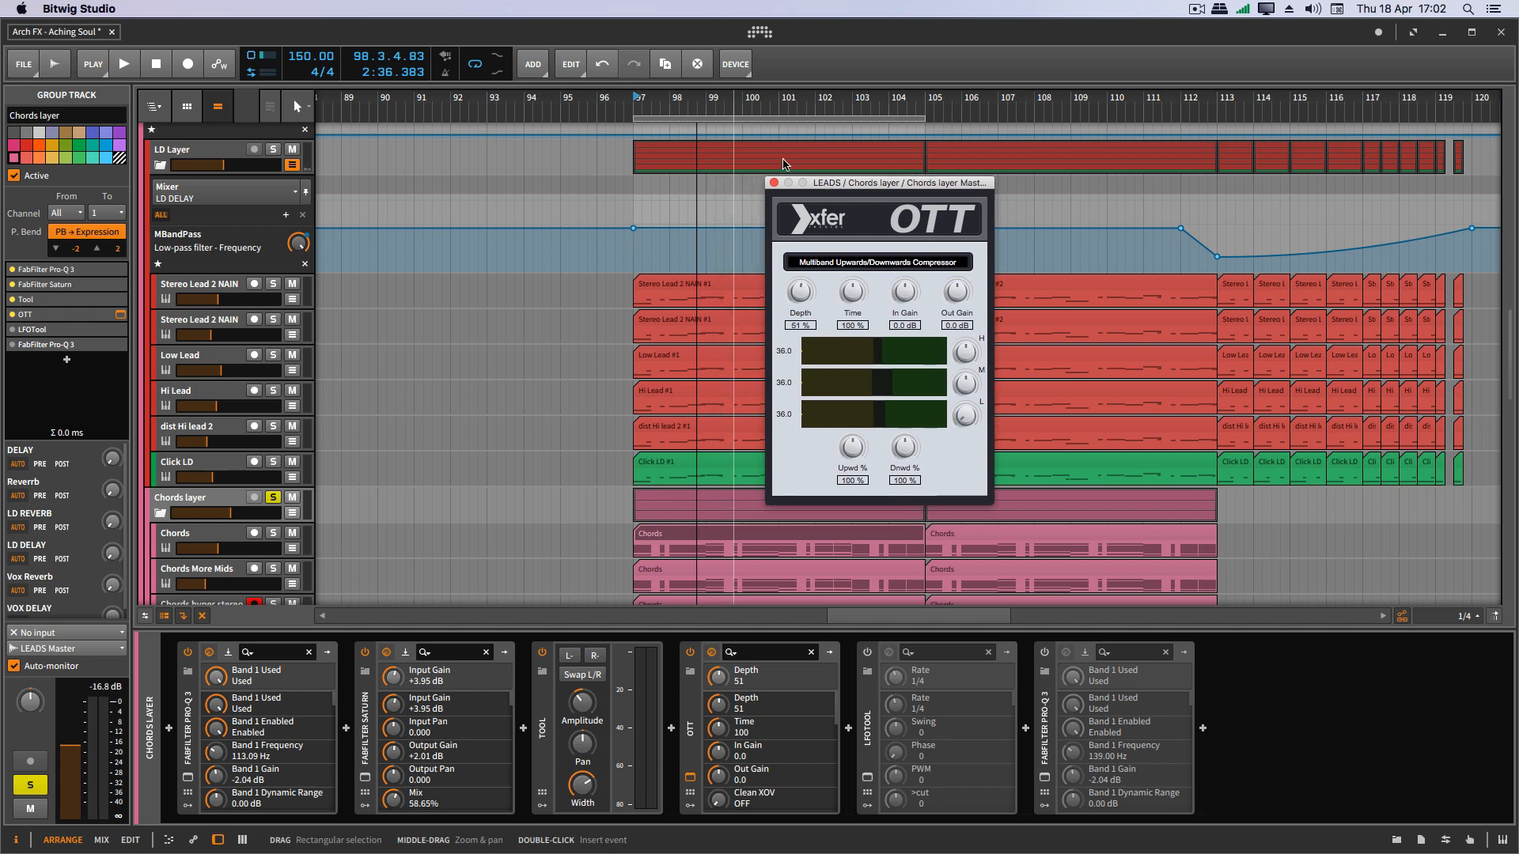
{"action": "left_click", "coordinate": [773, 183]}
{"action": "key", "text": "space"}
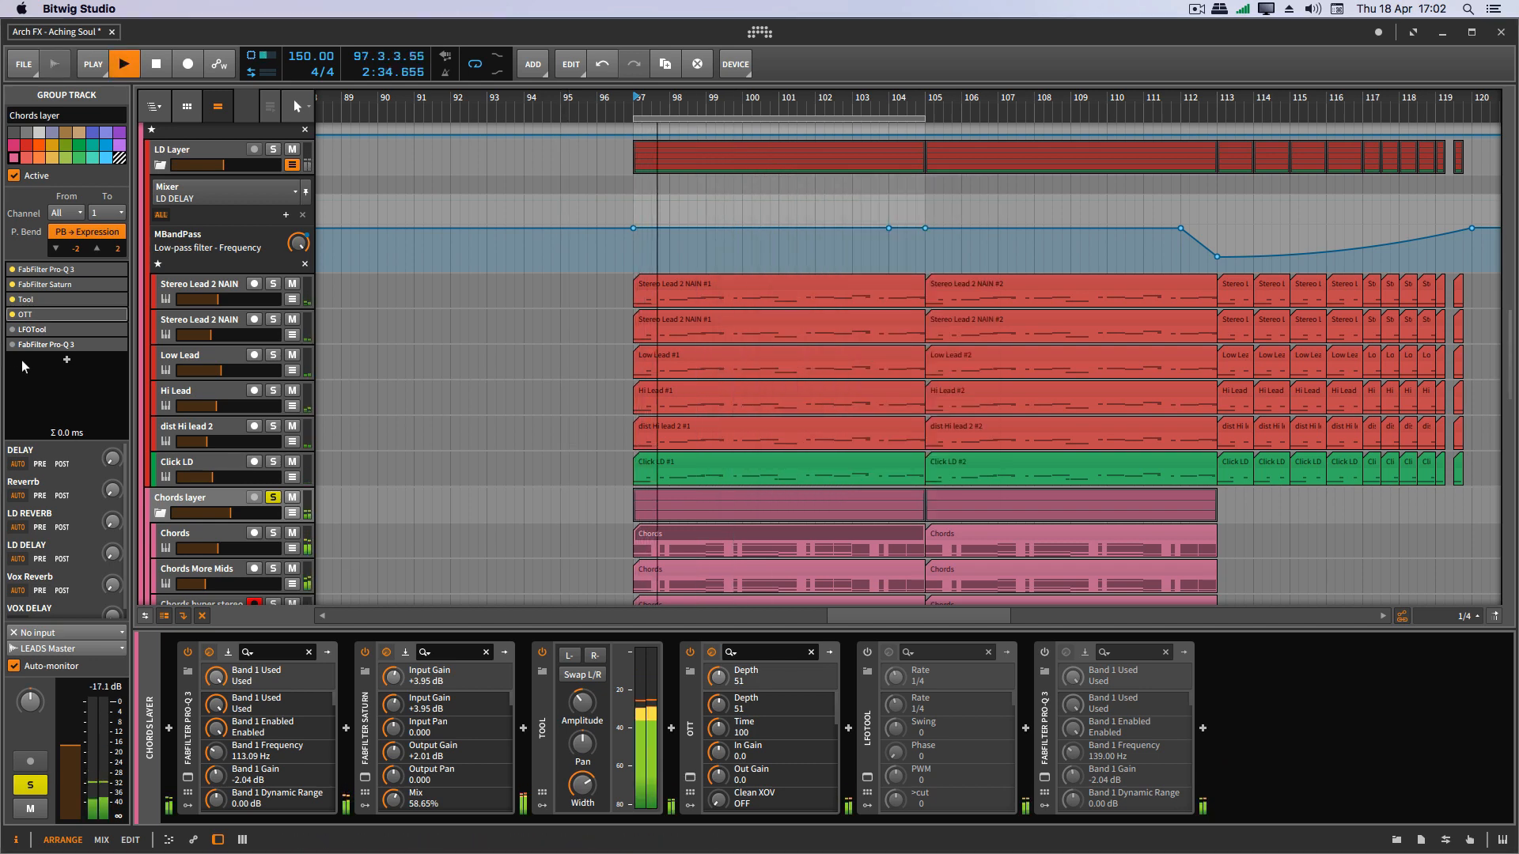
{"action": "key", "text": "space"}
Step: Enable LFOTool on the Chords layer group and examine its volume curve and depth with playback
{"action": "left_click", "coordinate": [12, 329]}
{"action": "left_click", "coordinate": [121, 330]}
{"action": "key", "text": "space"}
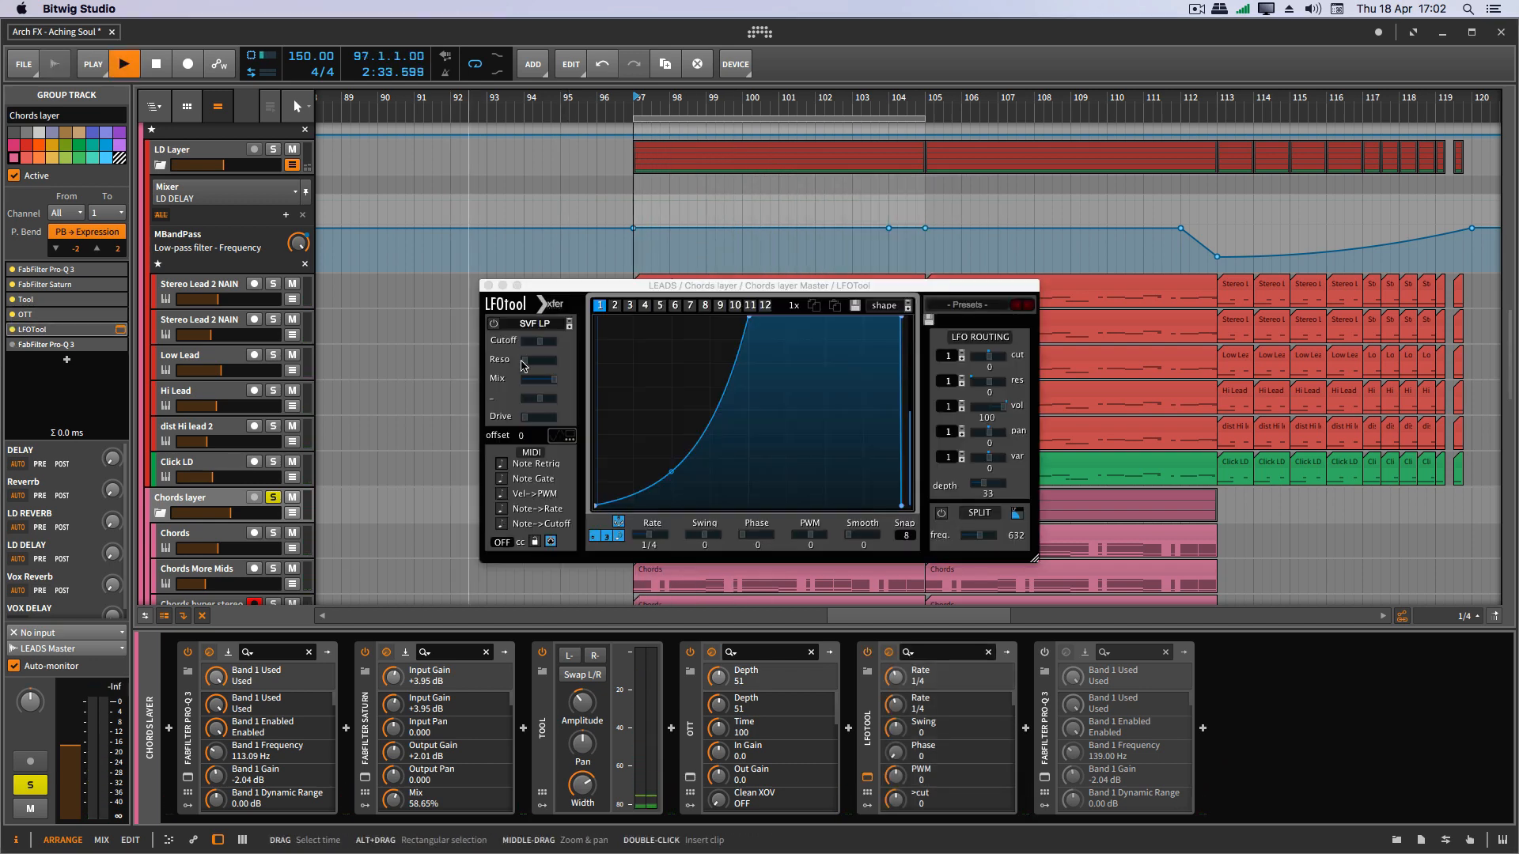
{"action": "left_click_drag", "start_coordinate": [816, 285], "coordinate": [865, 297]}
{"action": "key", "text": "space"}
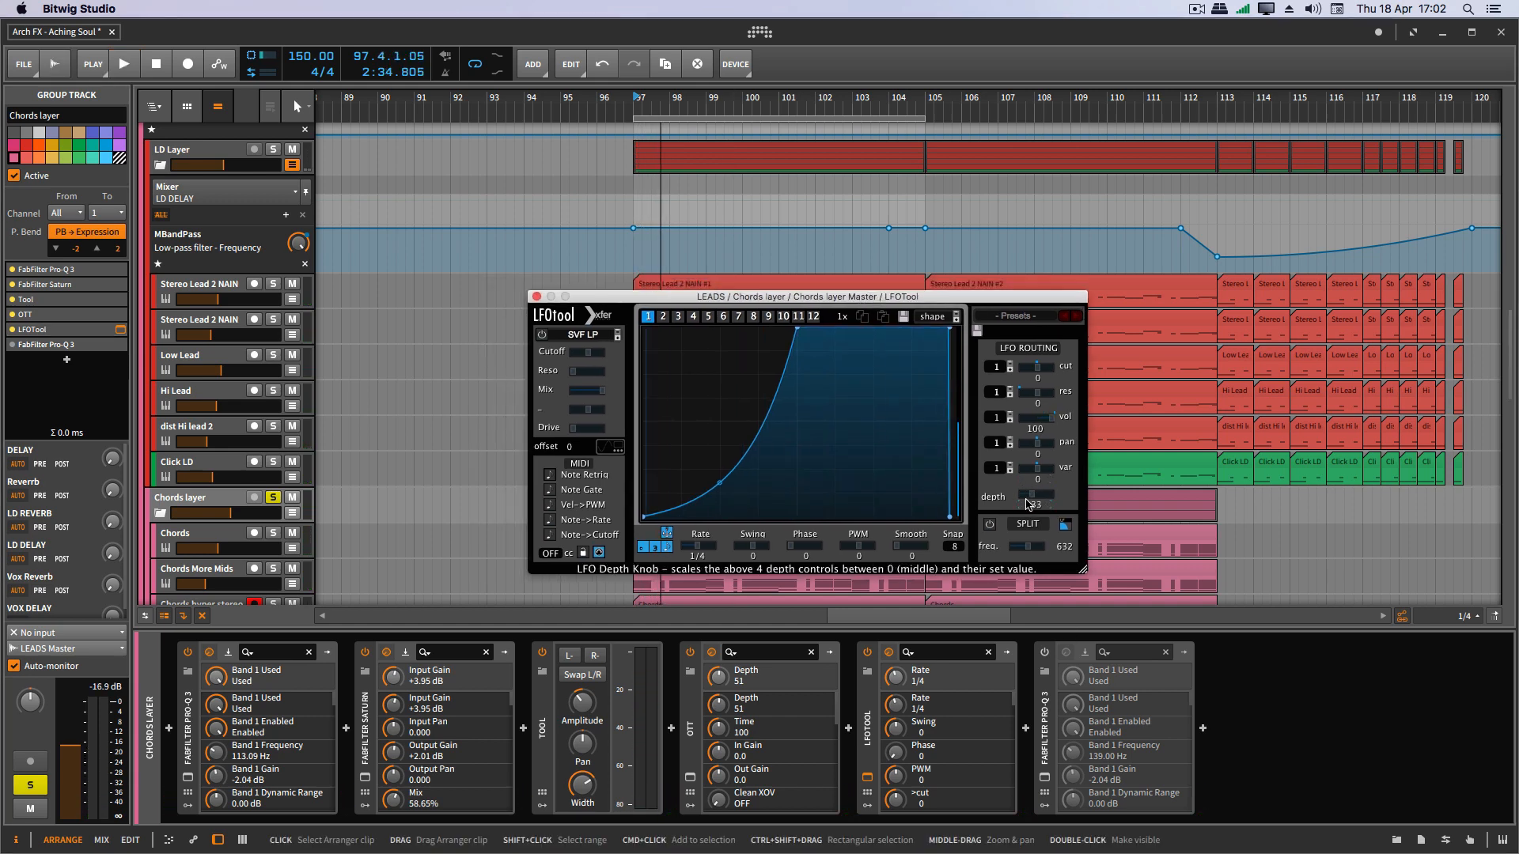
{"action": "key", "text": "space"}
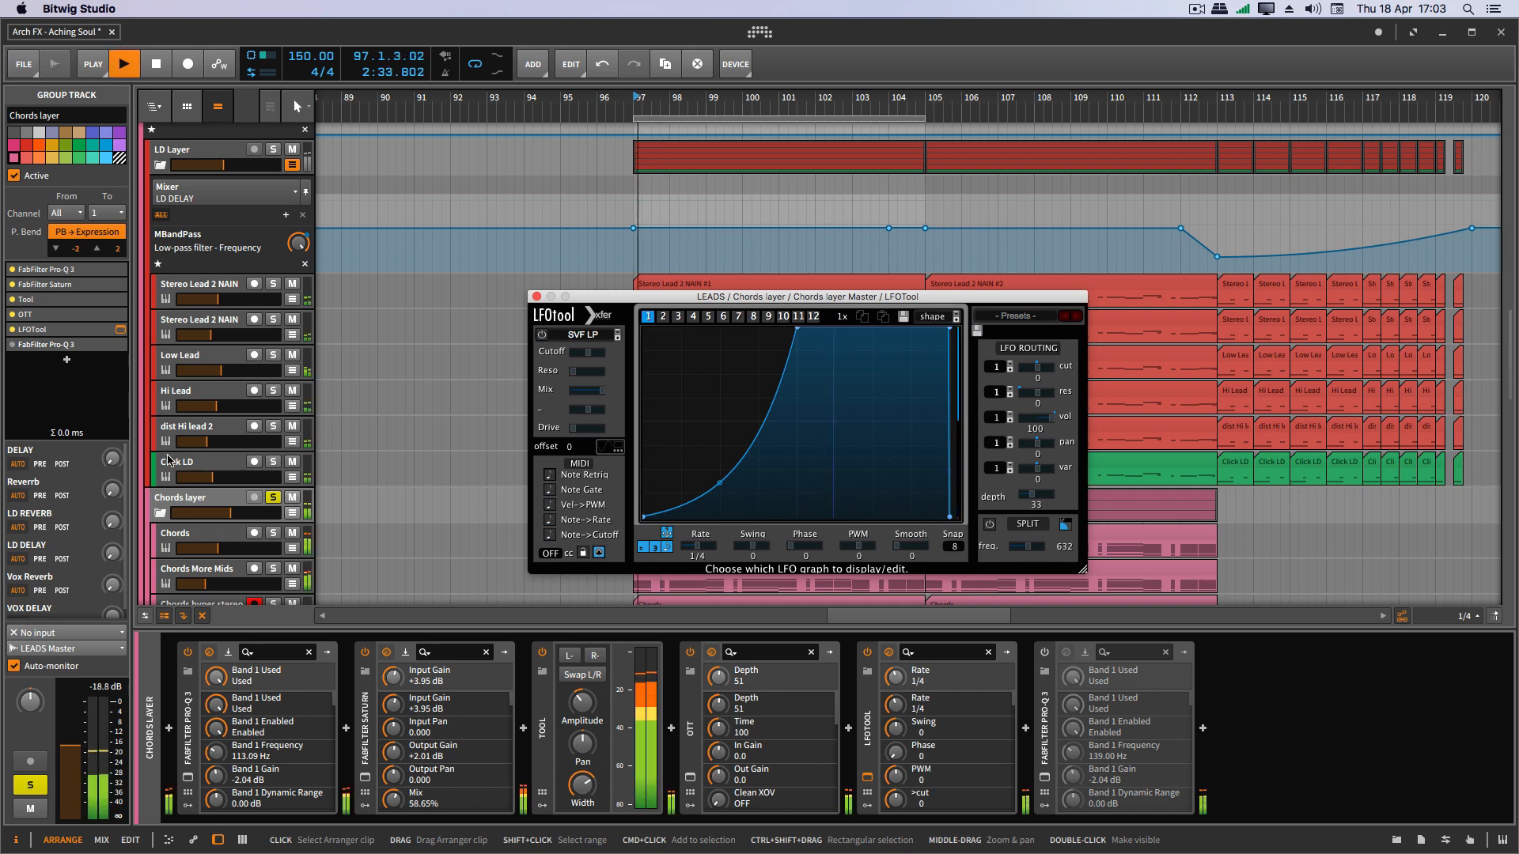
Step: Enable the last FabFilter Pro-Q 3 on the Chords layer group and open it to examine its EQ curve during playback
{"action": "left_click", "coordinate": [122, 348]}
{"action": "key", "text": "space"}
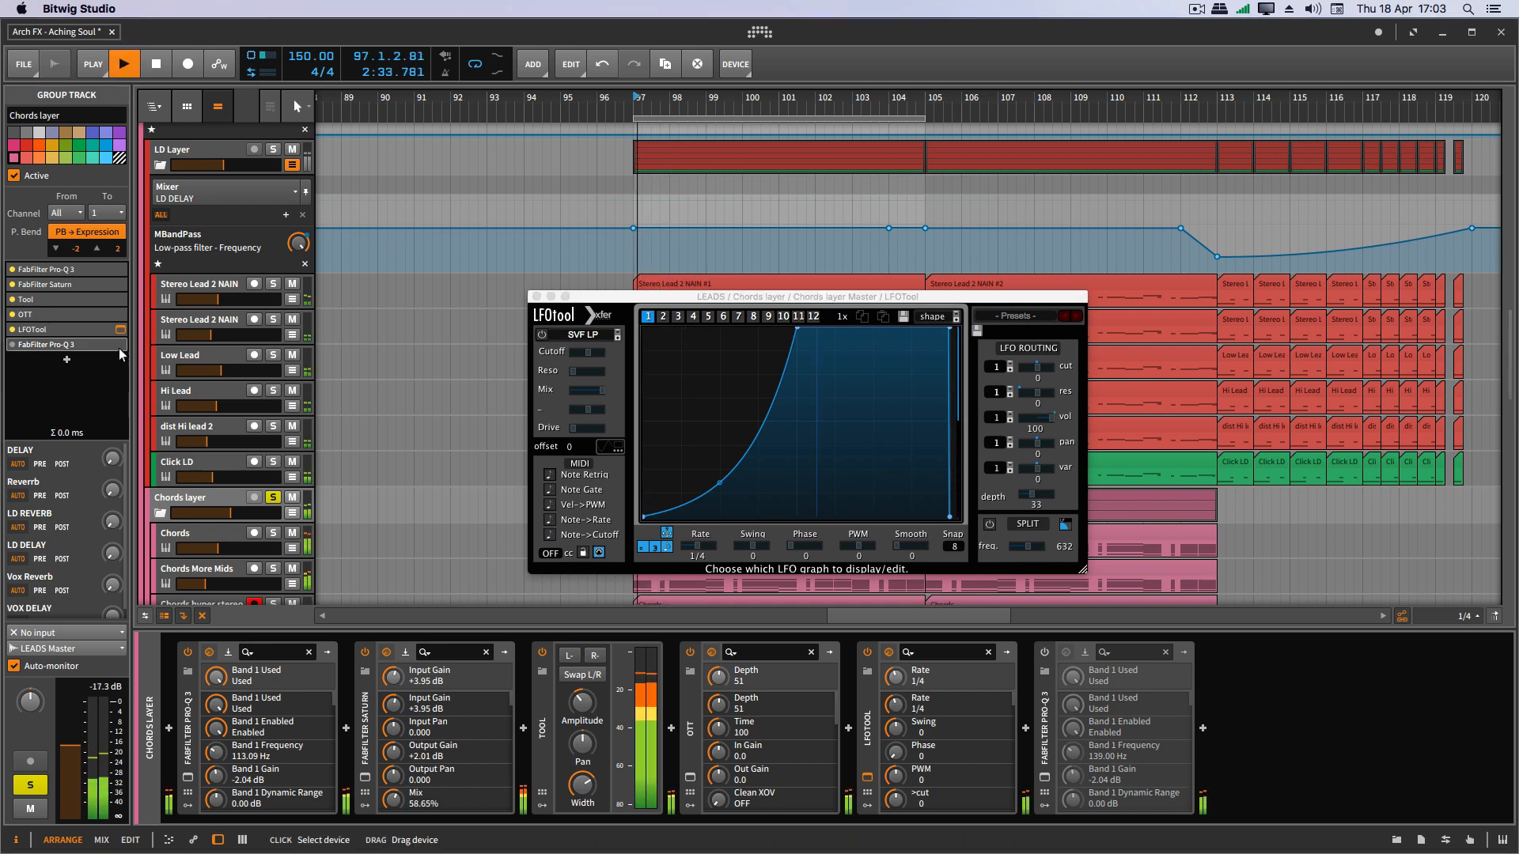
{"action": "left_click", "coordinate": [117, 346]}
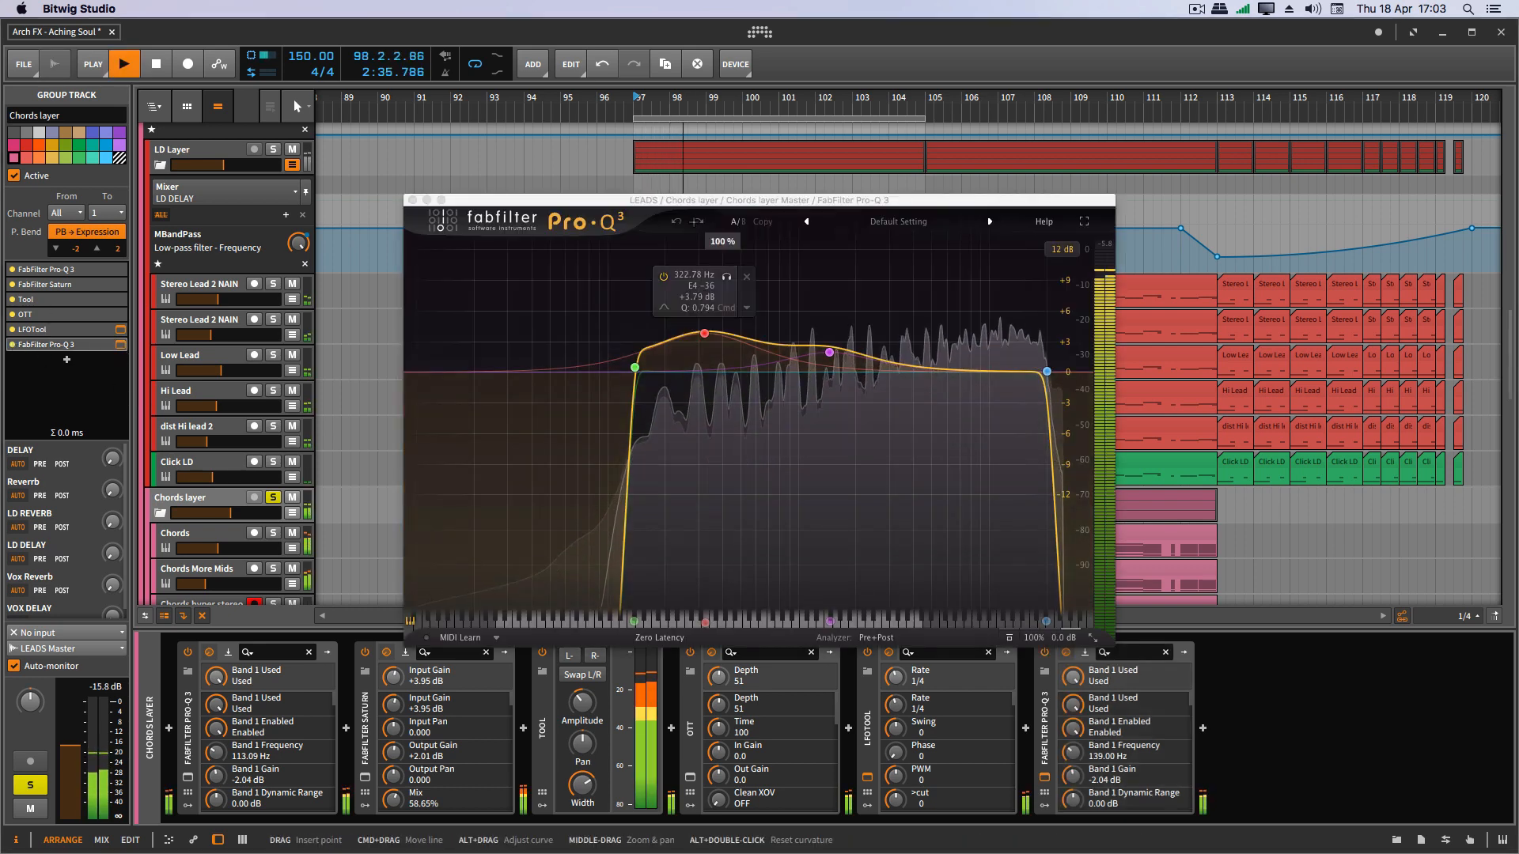
Step: Close the FabFilter Pro-Q 3 and LFOTool windows of the Chords layer group
{"action": "left_click_drag", "start_coordinate": [748, 206], "coordinate": [944, 206]}
{"action": "left_click", "coordinate": [605, 200]}
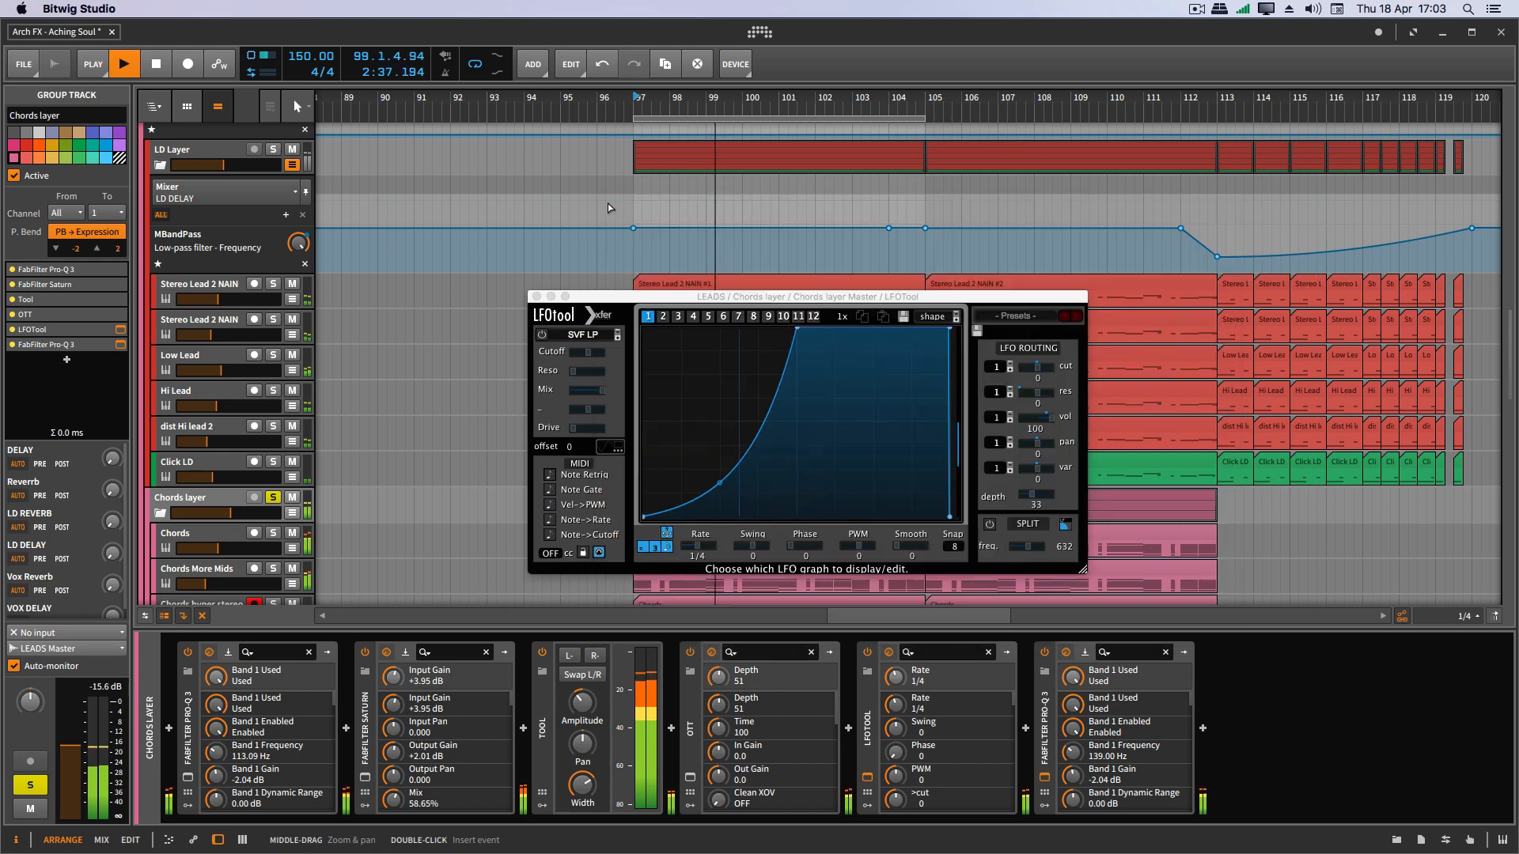
{"action": "left_click", "coordinate": [536, 297]}
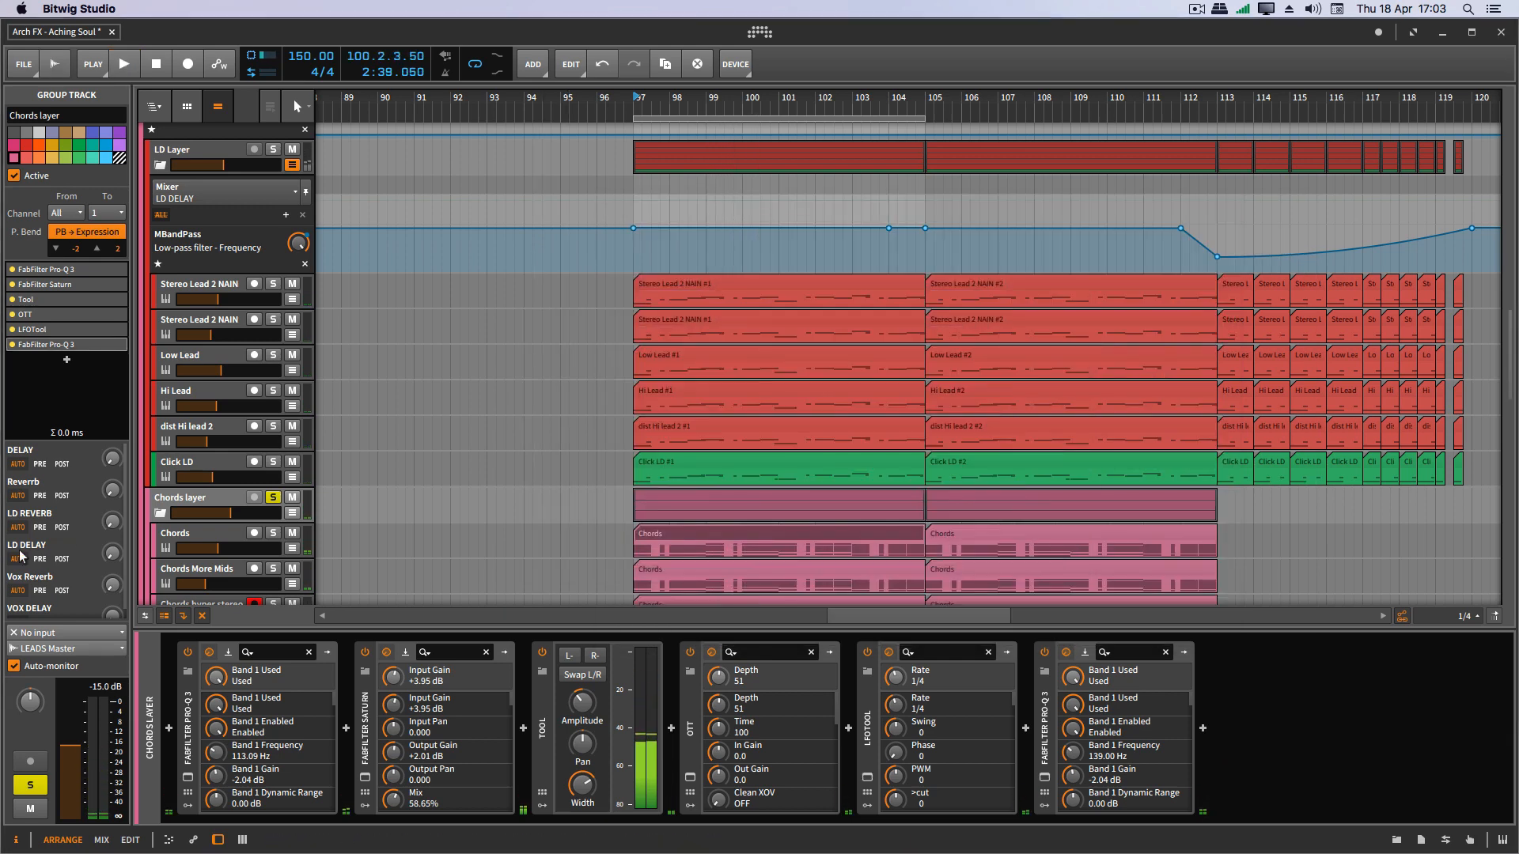
Step: Vary the Chords layer group's DELAY send, up to about -3.2 dB, and its Reverrb send while playing the section
{"action": "left_click", "coordinate": [163, 507]}
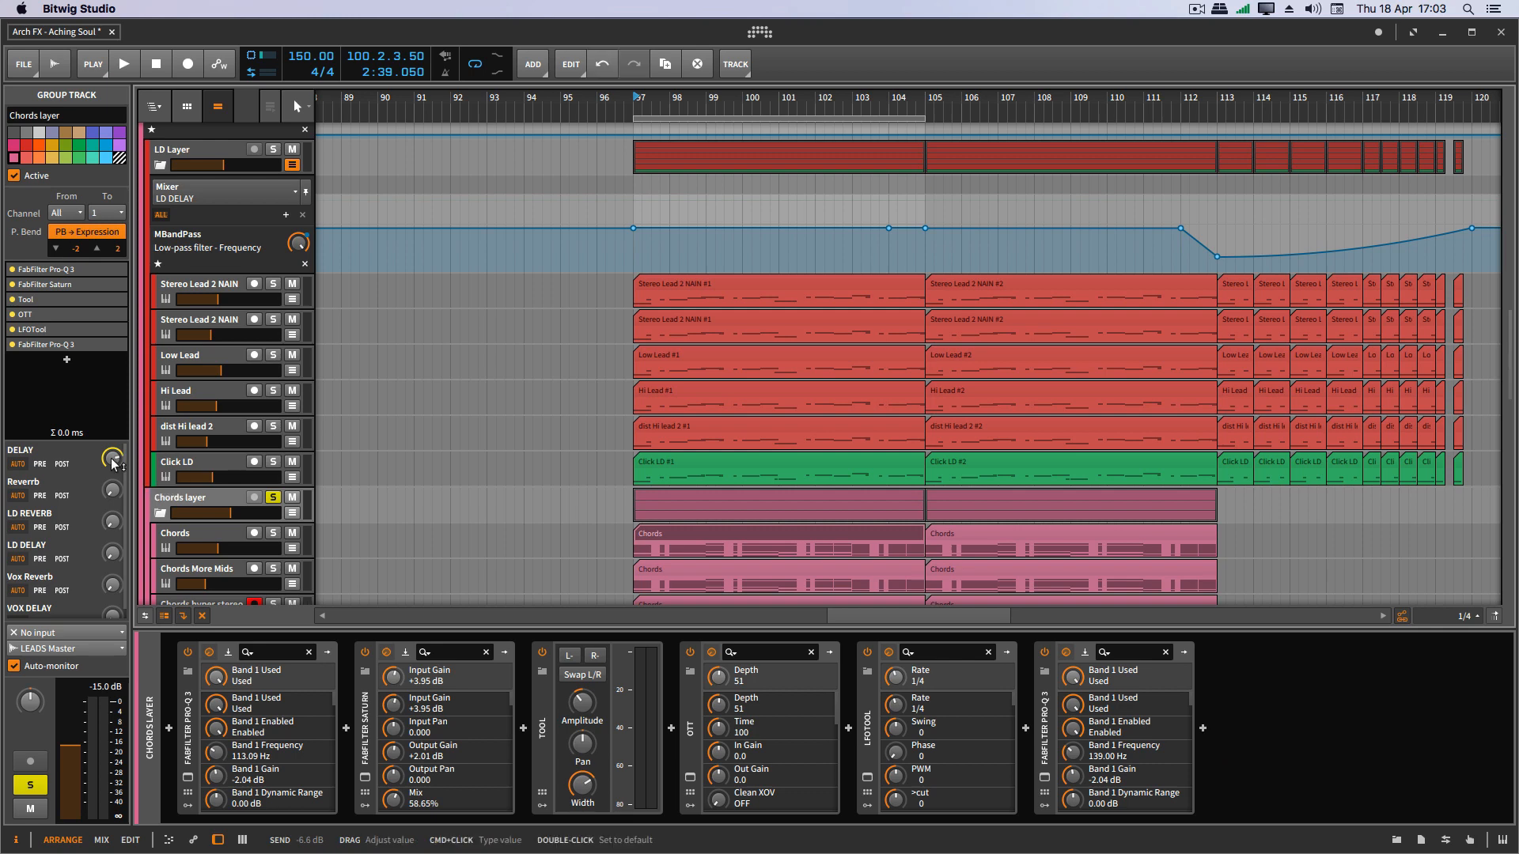
{"action": "key", "text": "space"}
{"action": "left_click_drag", "start_coordinate": [113, 463], "coordinate": [113, 447]}
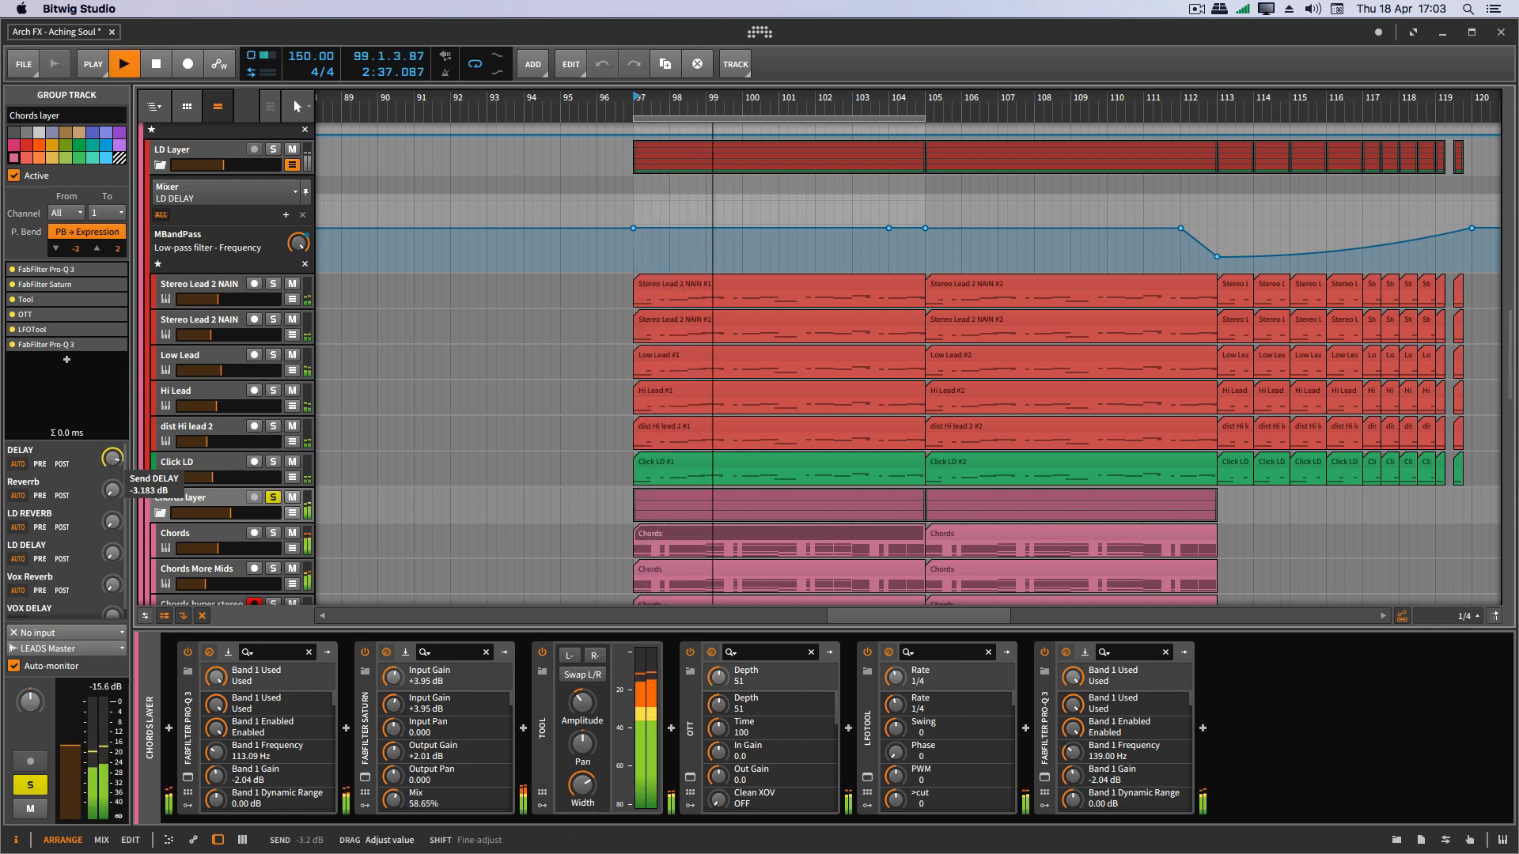
{"action": "left_click_drag", "start_coordinate": [113, 459], "coordinate": [115, 464]}
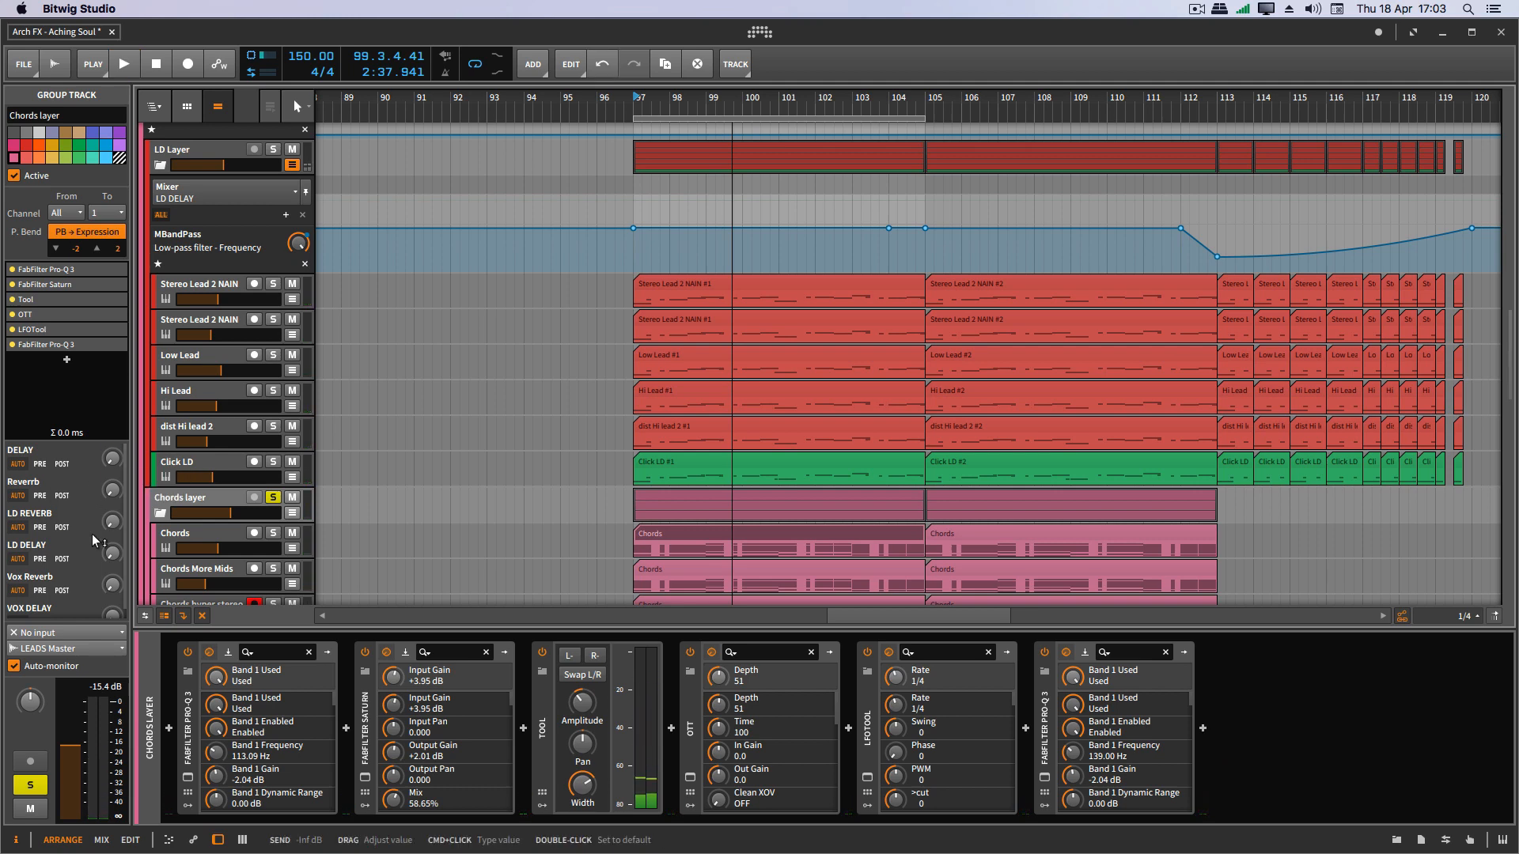
{"action": "left_click_drag", "start_coordinate": [113, 521], "coordinate": [110, 470]}
{"action": "key", "text": "space"}
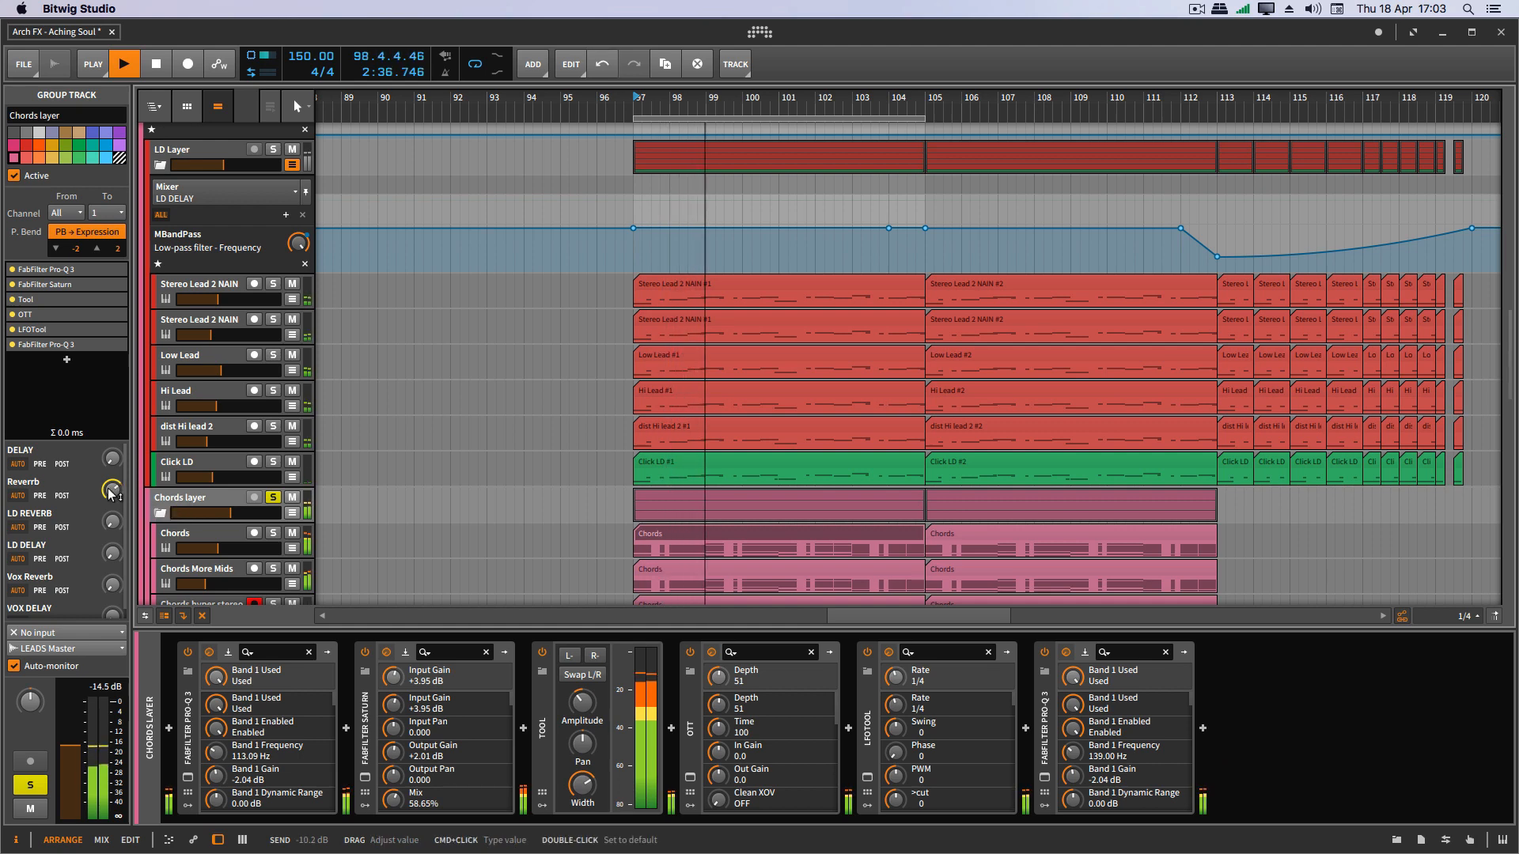
{"action": "key", "text": "space"}
Step: Solo the LD Layer group together with the Chords layer group and play both lead layers from bar 97
{"action": "scroll", "coordinate": [289, 317], "scroll_direction": "up", "scroll_amount": 3}
{"action": "left_click", "coordinate": [273, 251]}
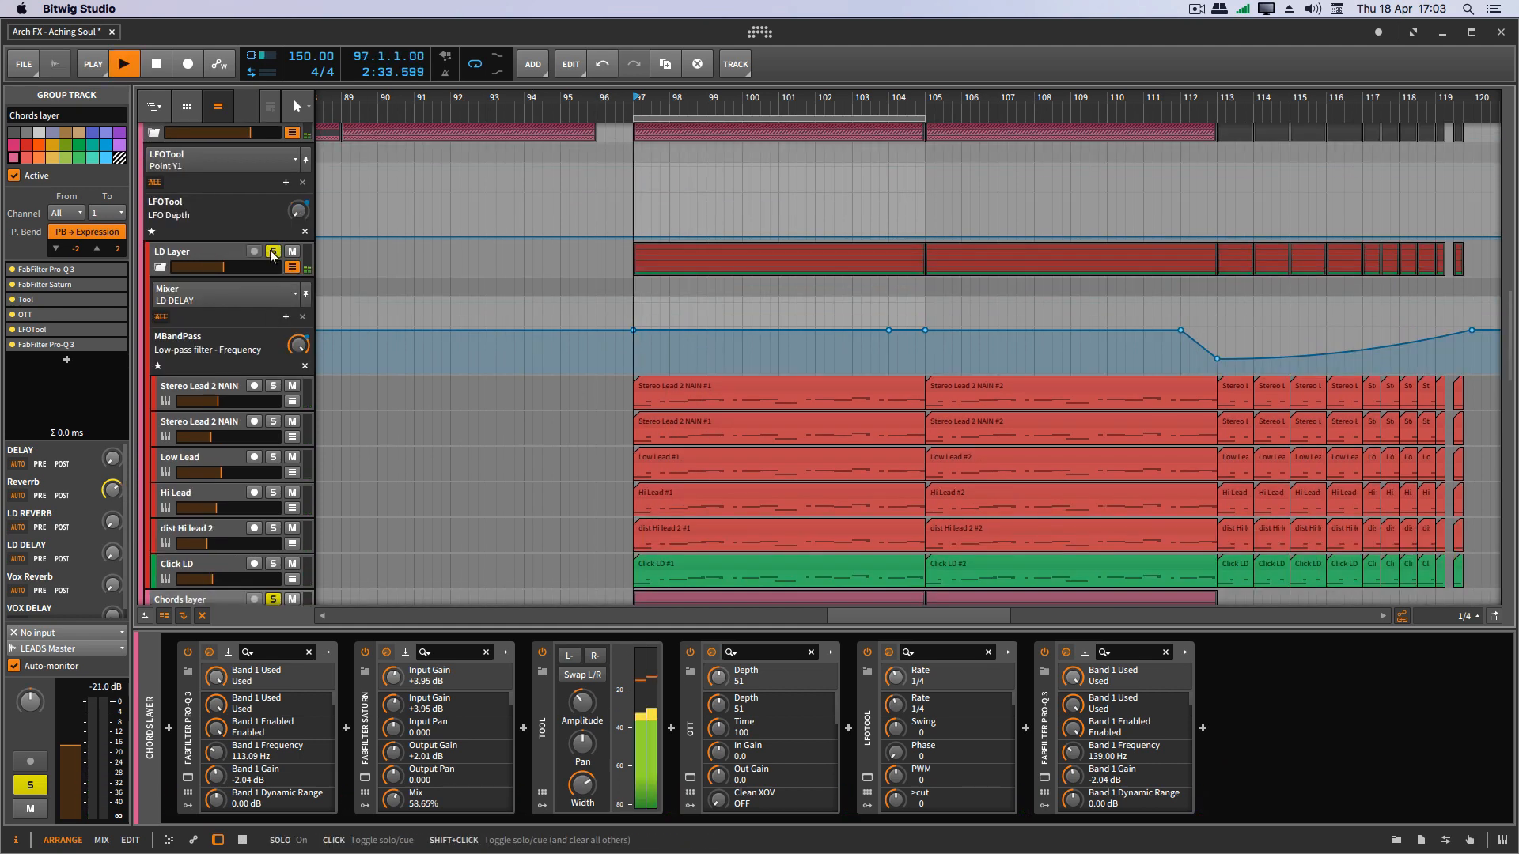
{"action": "key", "text": "space"}
{"action": "scroll", "coordinate": [506, 399], "scroll_direction": "down", "scroll_amount": 1}
{"action": "scroll", "coordinate": [523, 393], "scroll_direction": "down", "scroll_amount": 3}
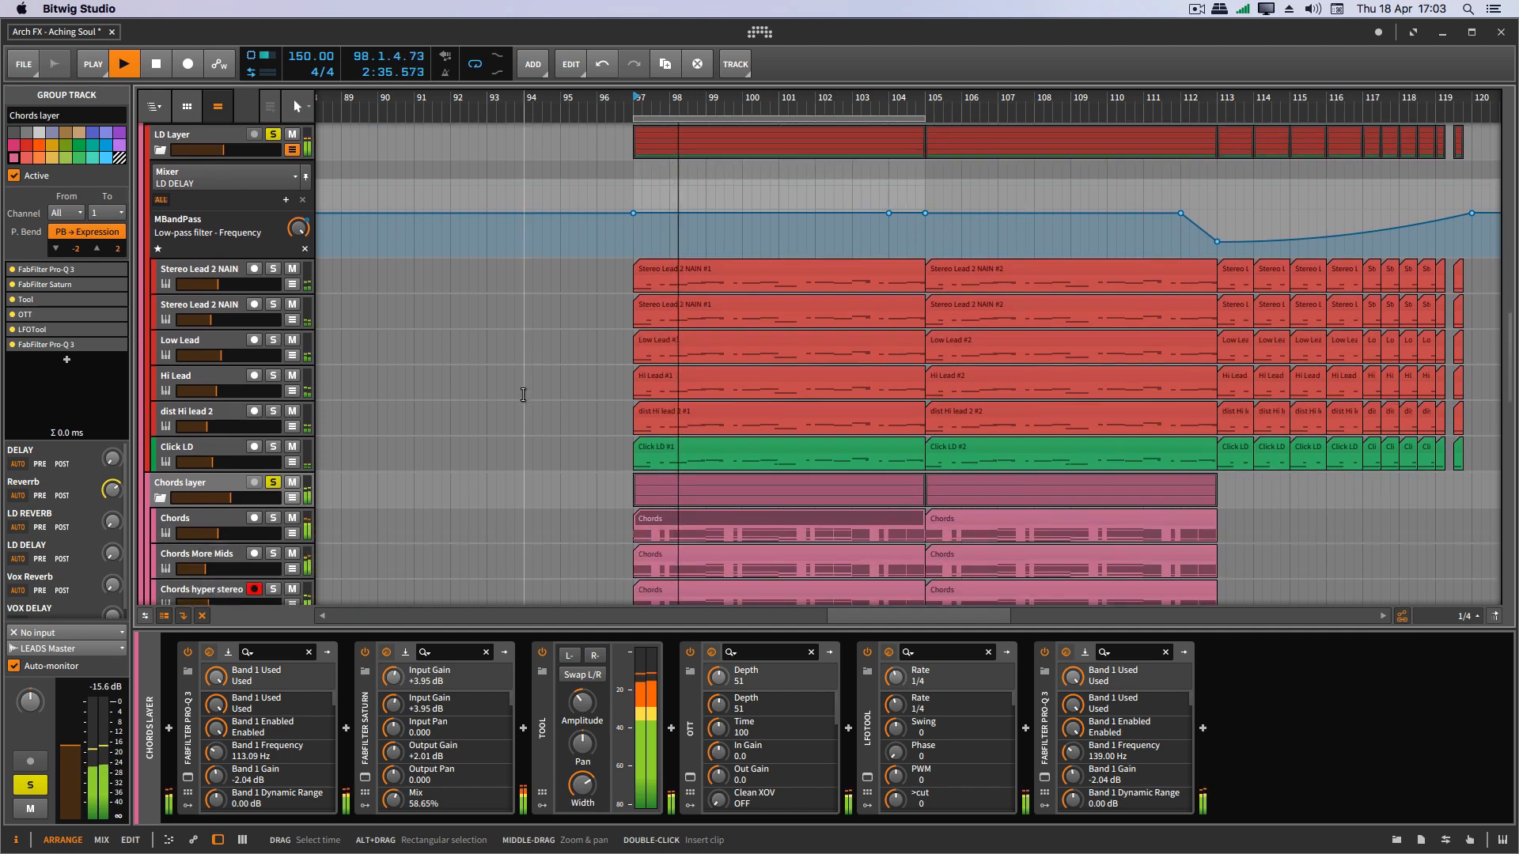
{"action": "scroll", "coordinate": [616, 448], "scroll_direction": "down", "scroll_amount": 2}
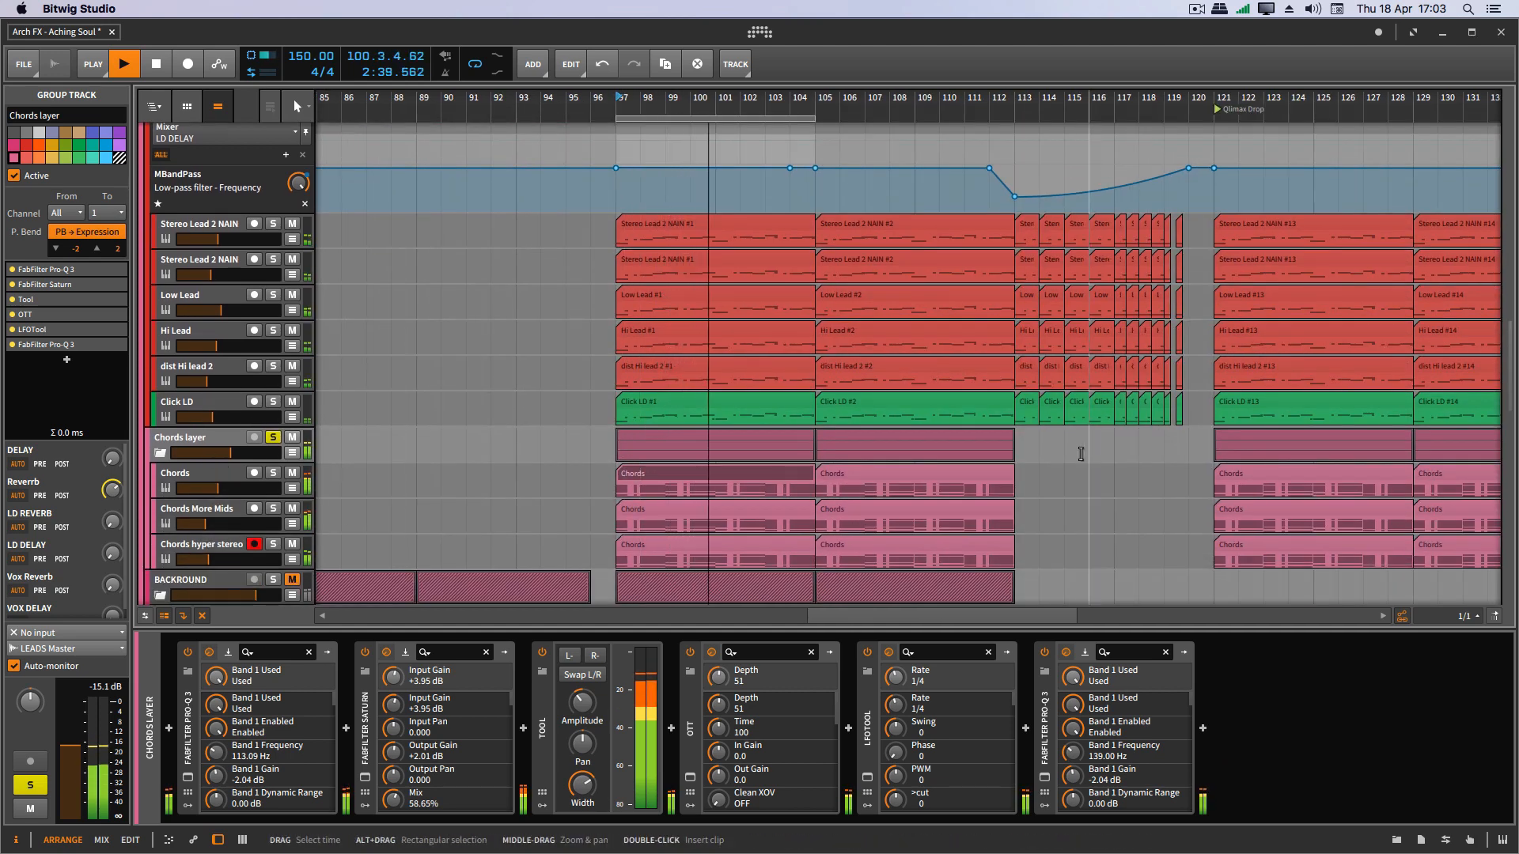
{"action": "scroll", "coordinate": [630, 481], "scroll_direction": "down", "scroll_amount": 1}
{"action": "scroll", "coordinate": [630, 481], "scroll_direction": "up", "scroll_amount": 1}
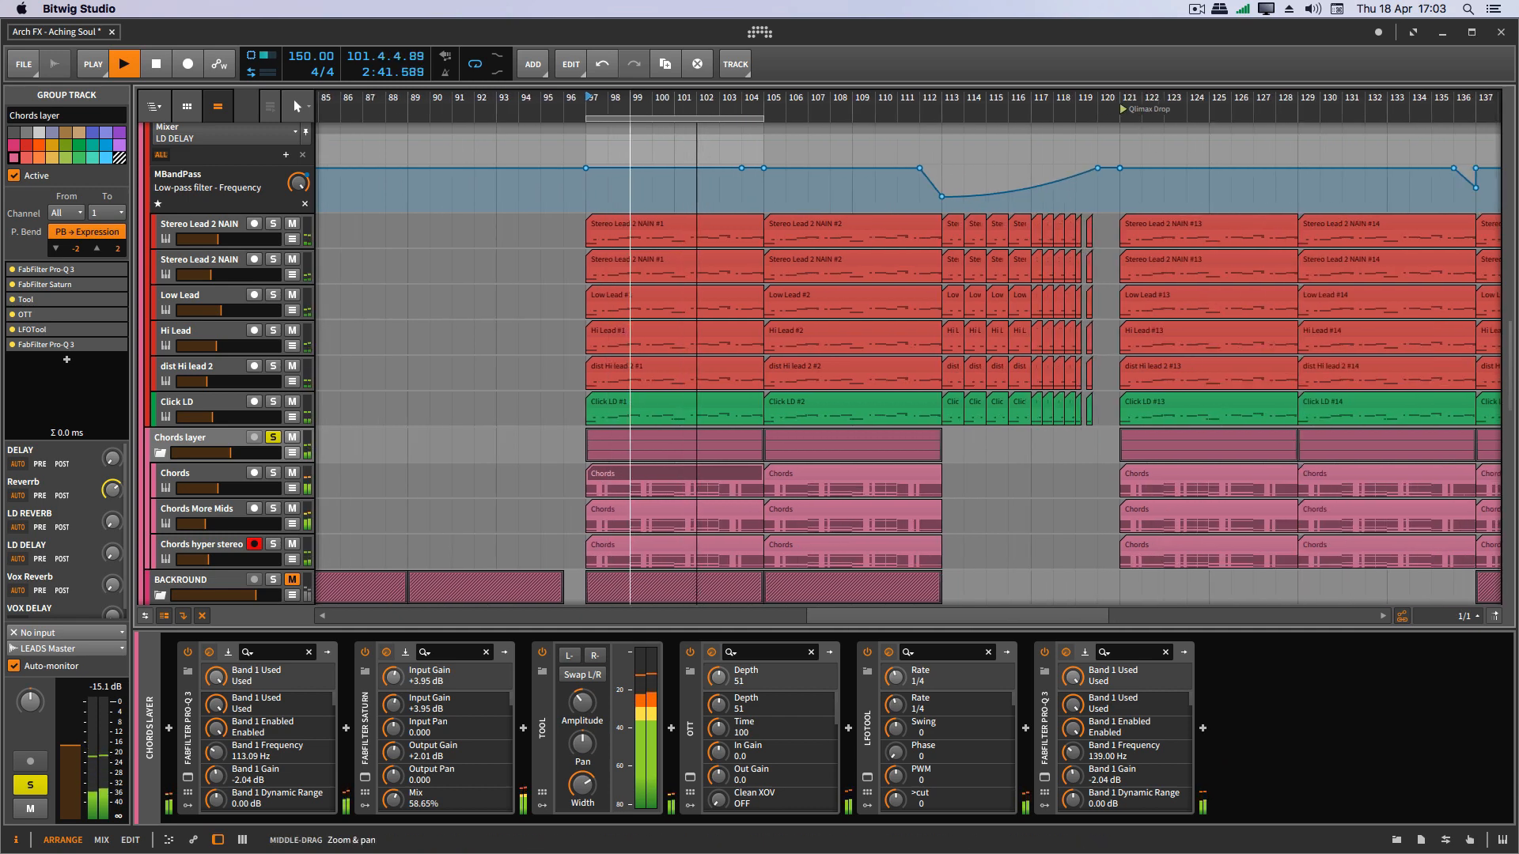
{"action": "scroll", "coordinate": [620, 454], "scroll_direction": "right", "scroll_amount": 1}
{"action": "scroll", "coordinate": [620, 454], "scroll_direction": "down", "scroll_amount": 3}
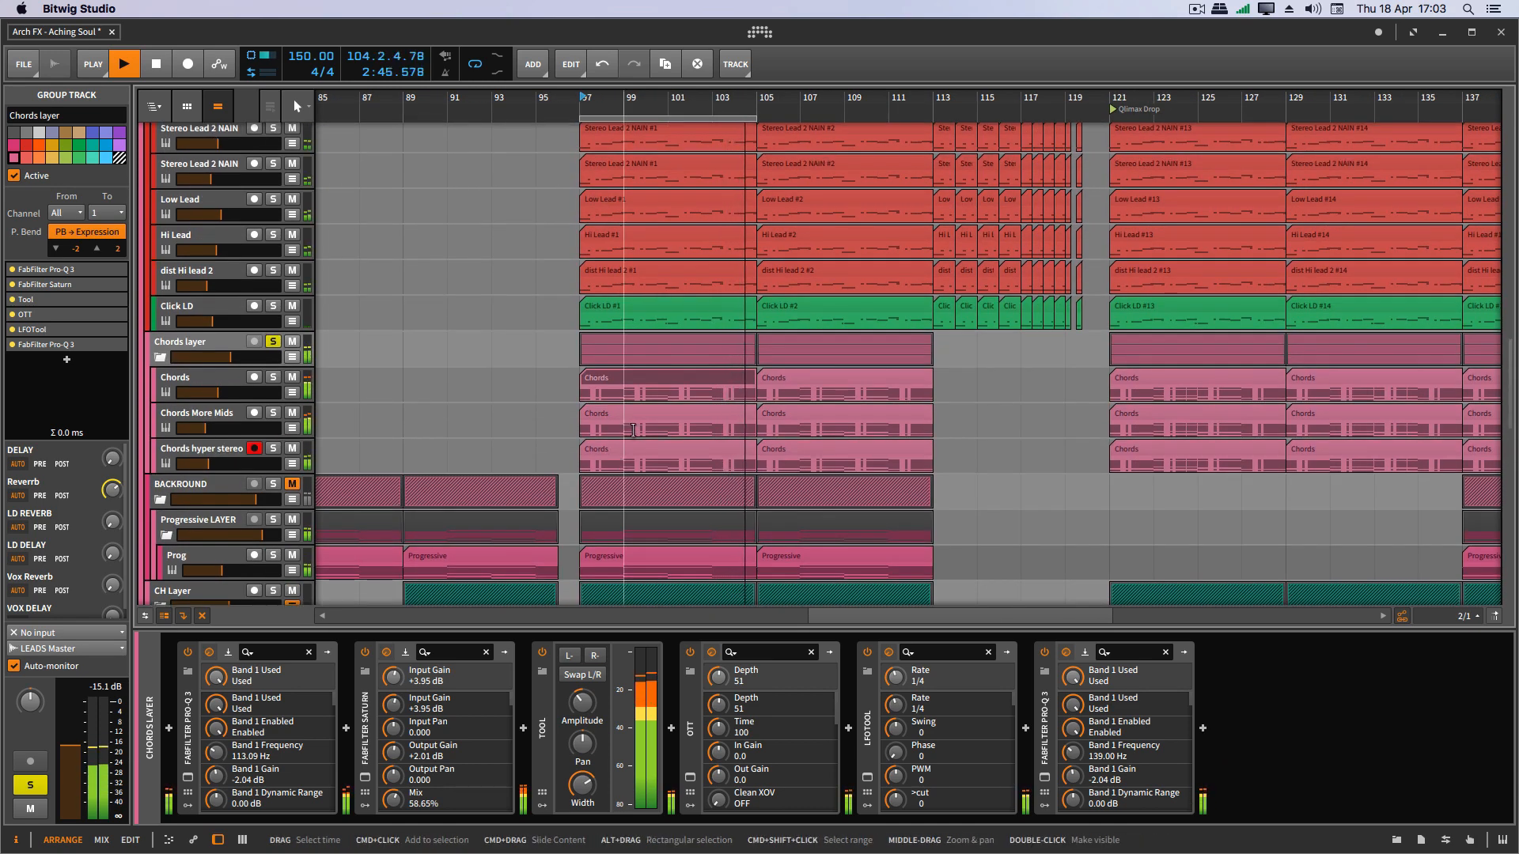
Step: Stop playback, hide the device chain, and replace the Chords layer group's solo with a solo on the whole LEADS group
{"action": "key", "text": "space"}
{"action": "key", "text": "a"}
{"action": "key", "text": "a"}
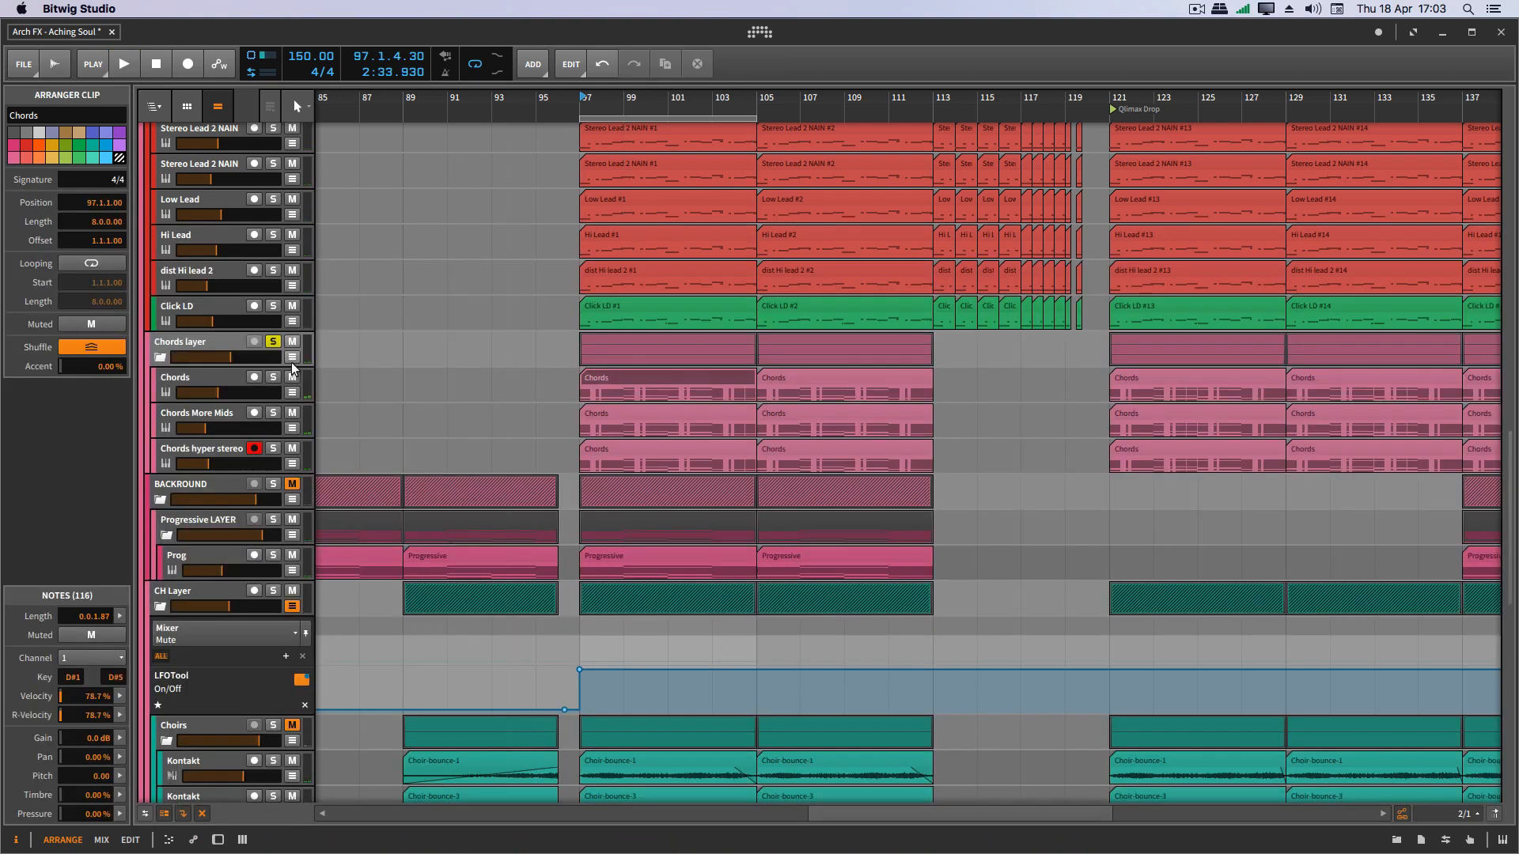
{"action": "left_click", "coordinate": [281, 349]}
{"action": "scroll", "coordinate": [353, 369], "scroll_direction": "up", "scroll_amount": 3}
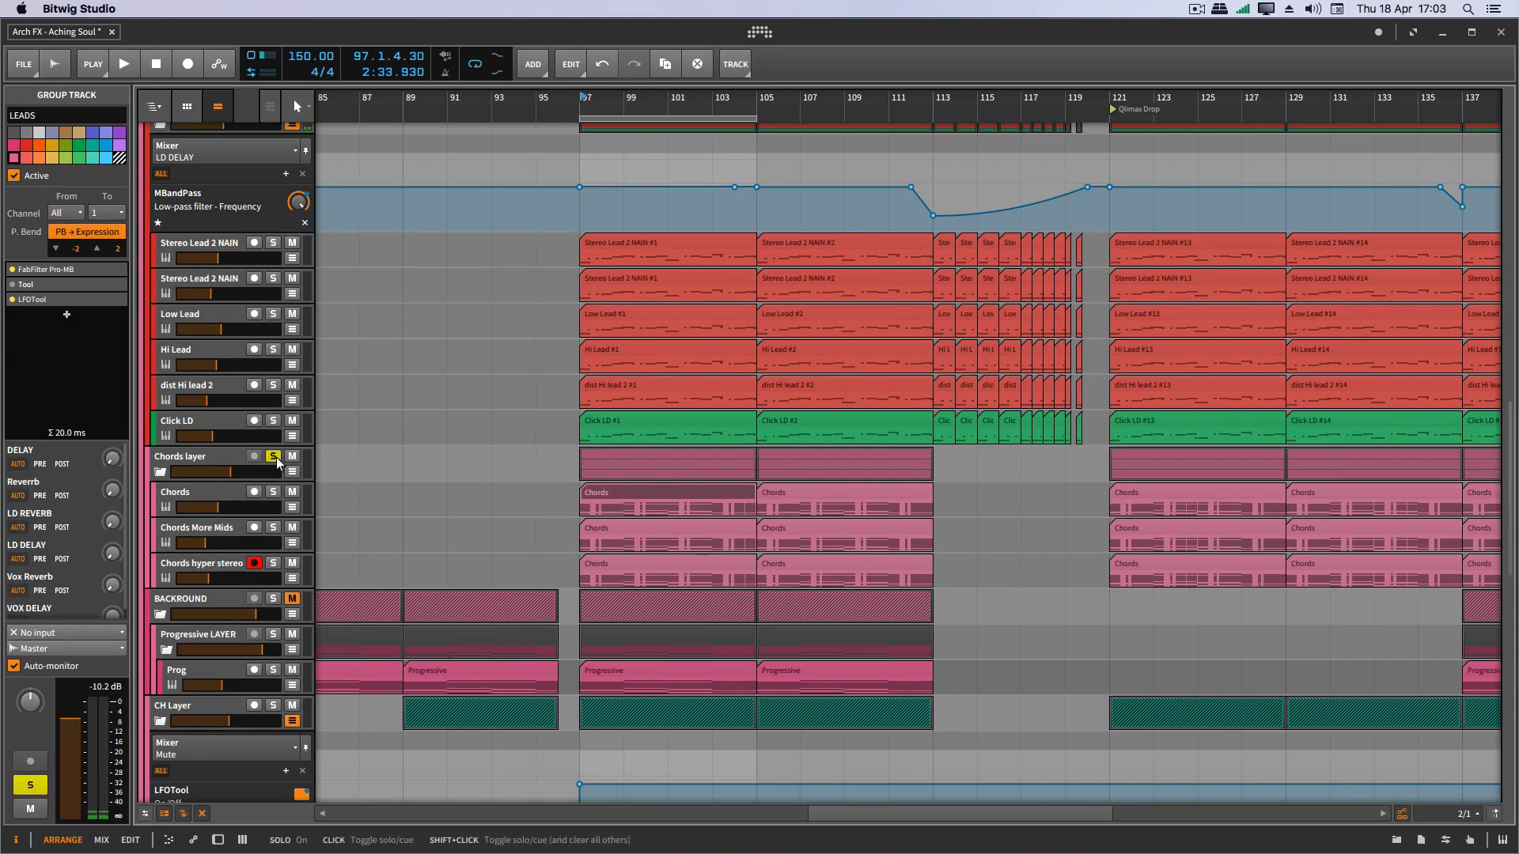
{"action": "scroll", "coordinate": [243, 265], "scroll_direction": "up", "scroll_amount": 5}
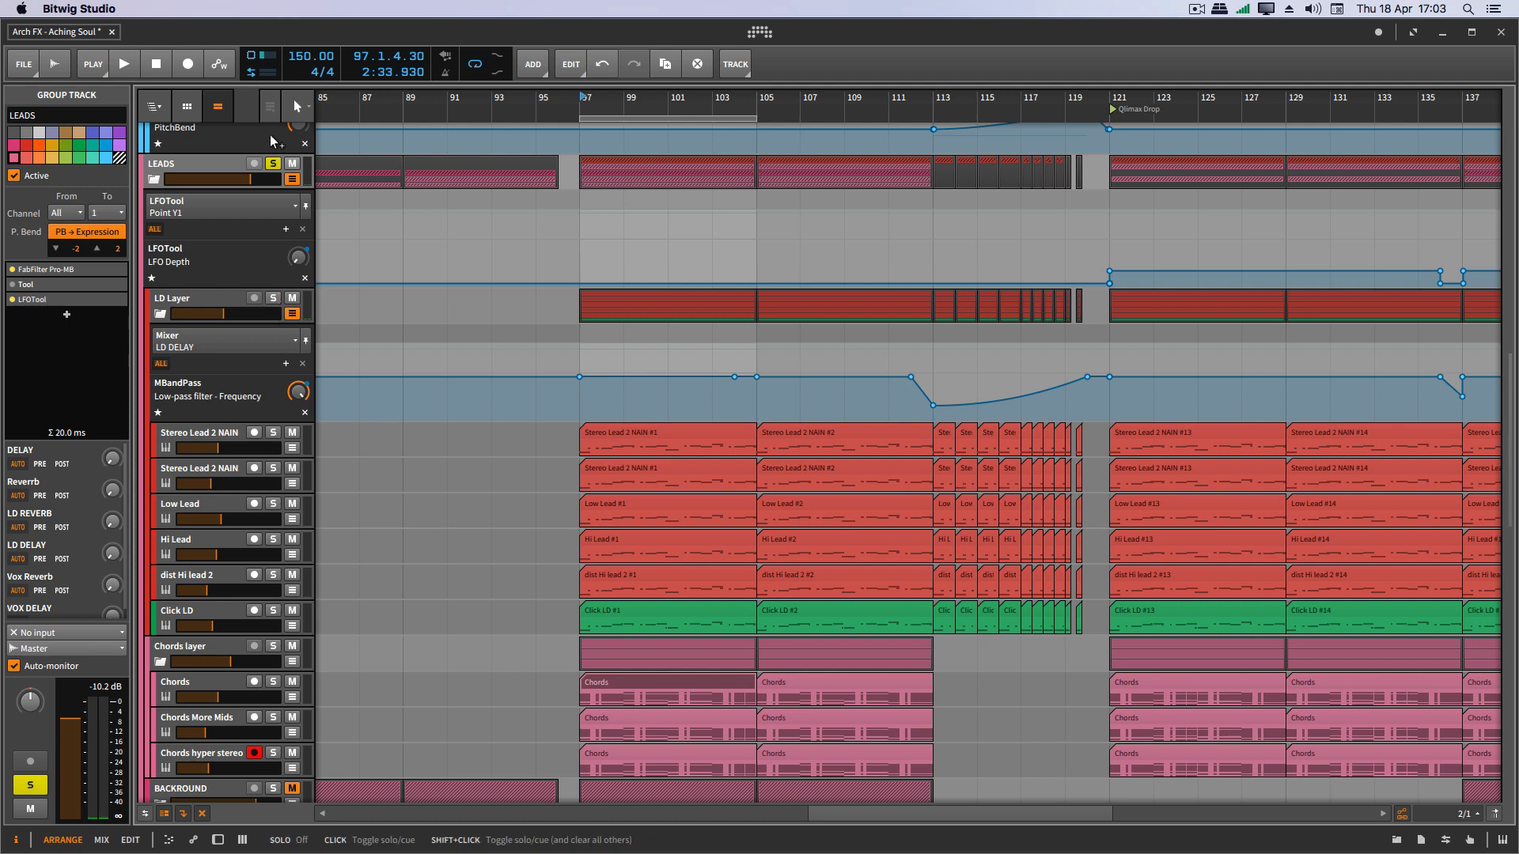
{"action": "left_click", "coordinate": [271, 166]}
Step: Solo the Sub Bass track in the BASS LAYER group and play the section
{"action": "scroll", "coordinate": [353, 479], "scroll_direction": "down", "scroll_amount": 14}
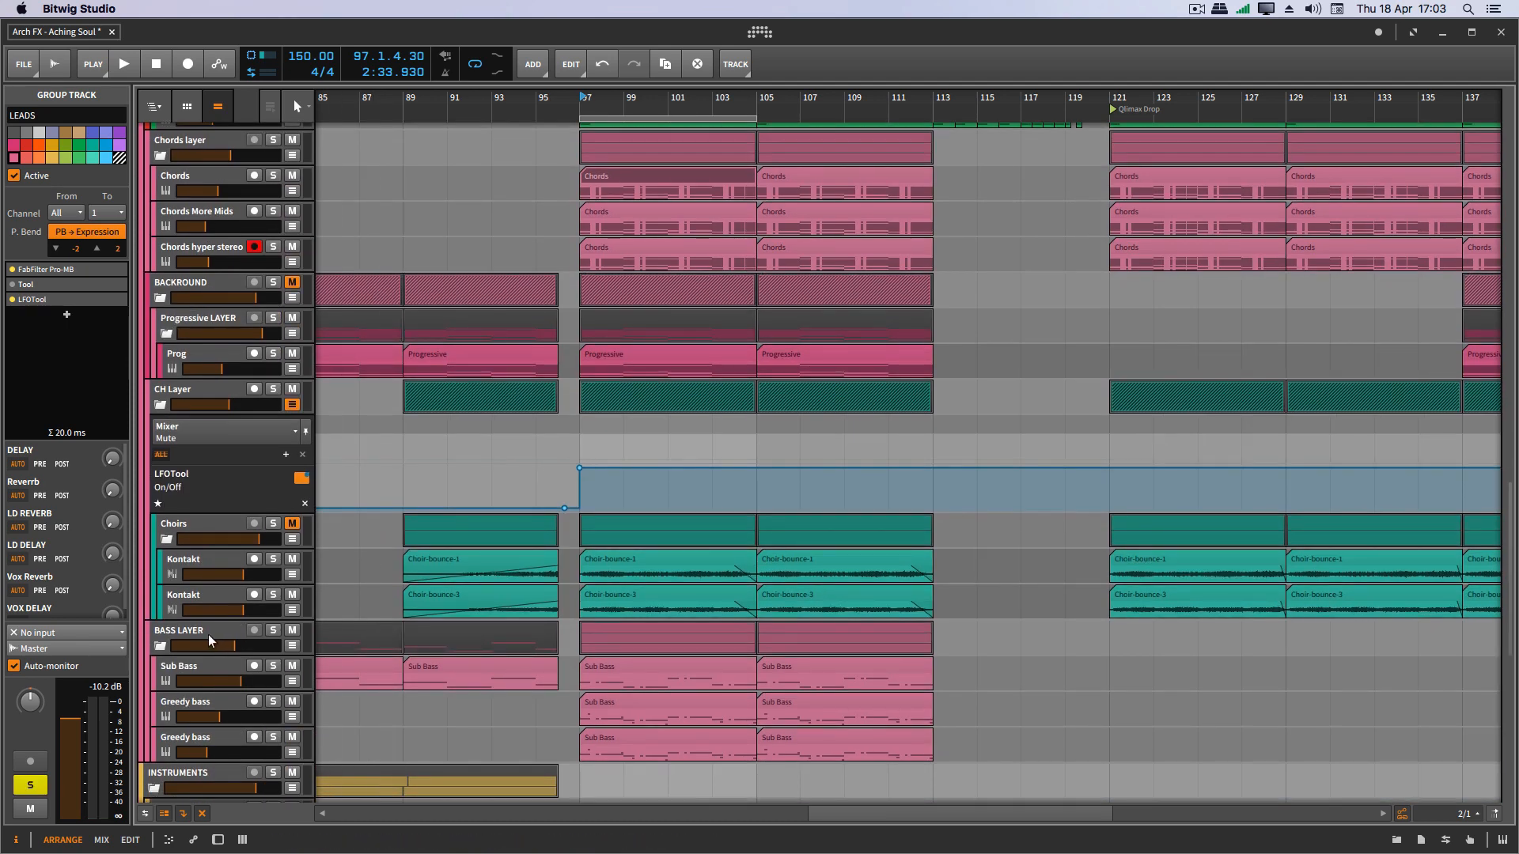
{"action": "left_click", "coordinate": [209, 637]}
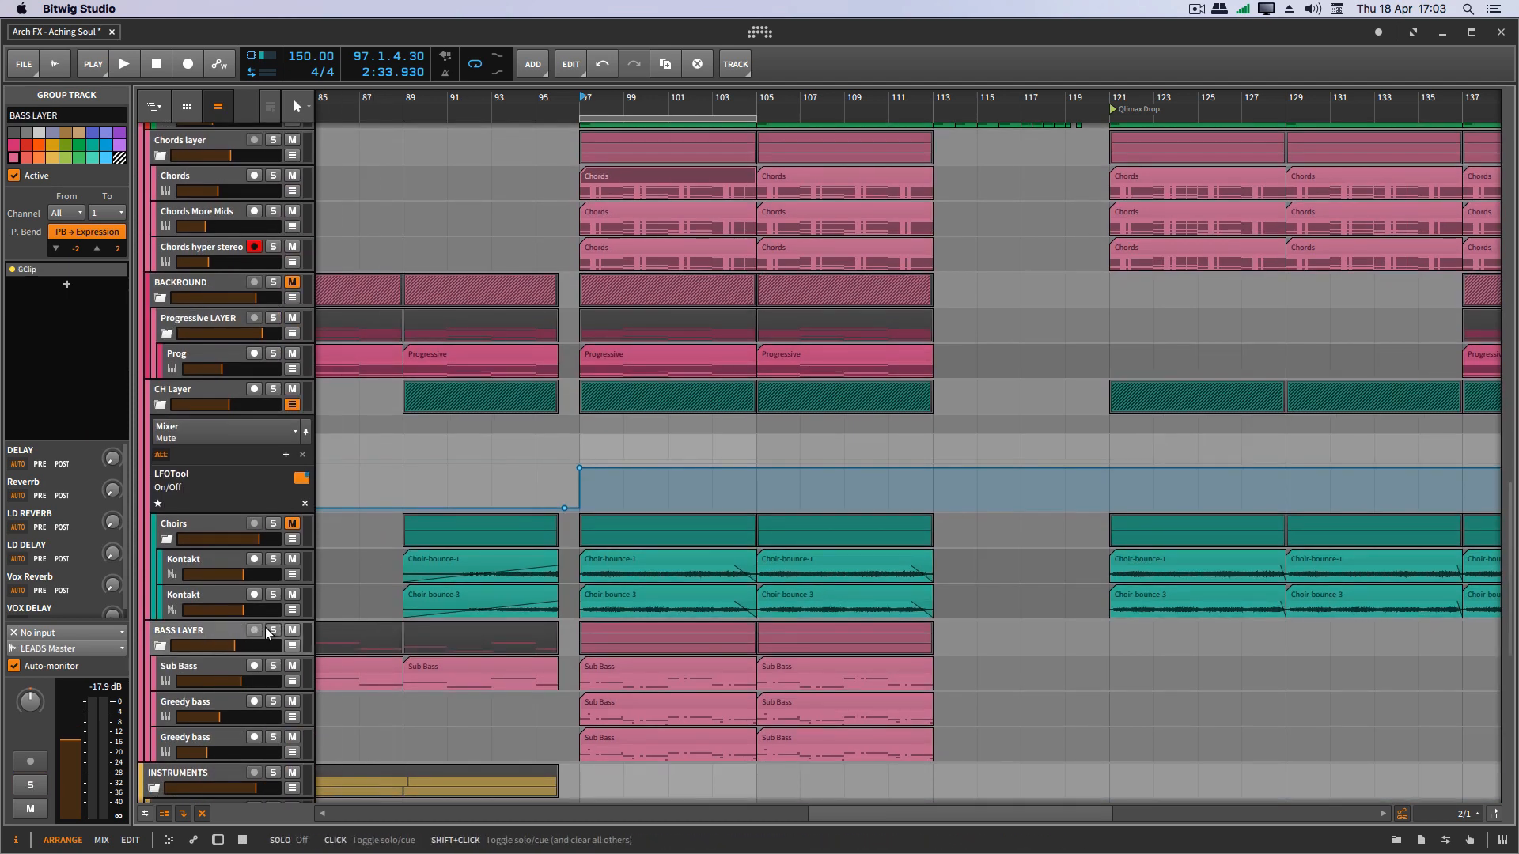
{"action": "left_click", "coordinate": [266, 668]}
{"action": "left_click", "coordinate": [199, 664]}
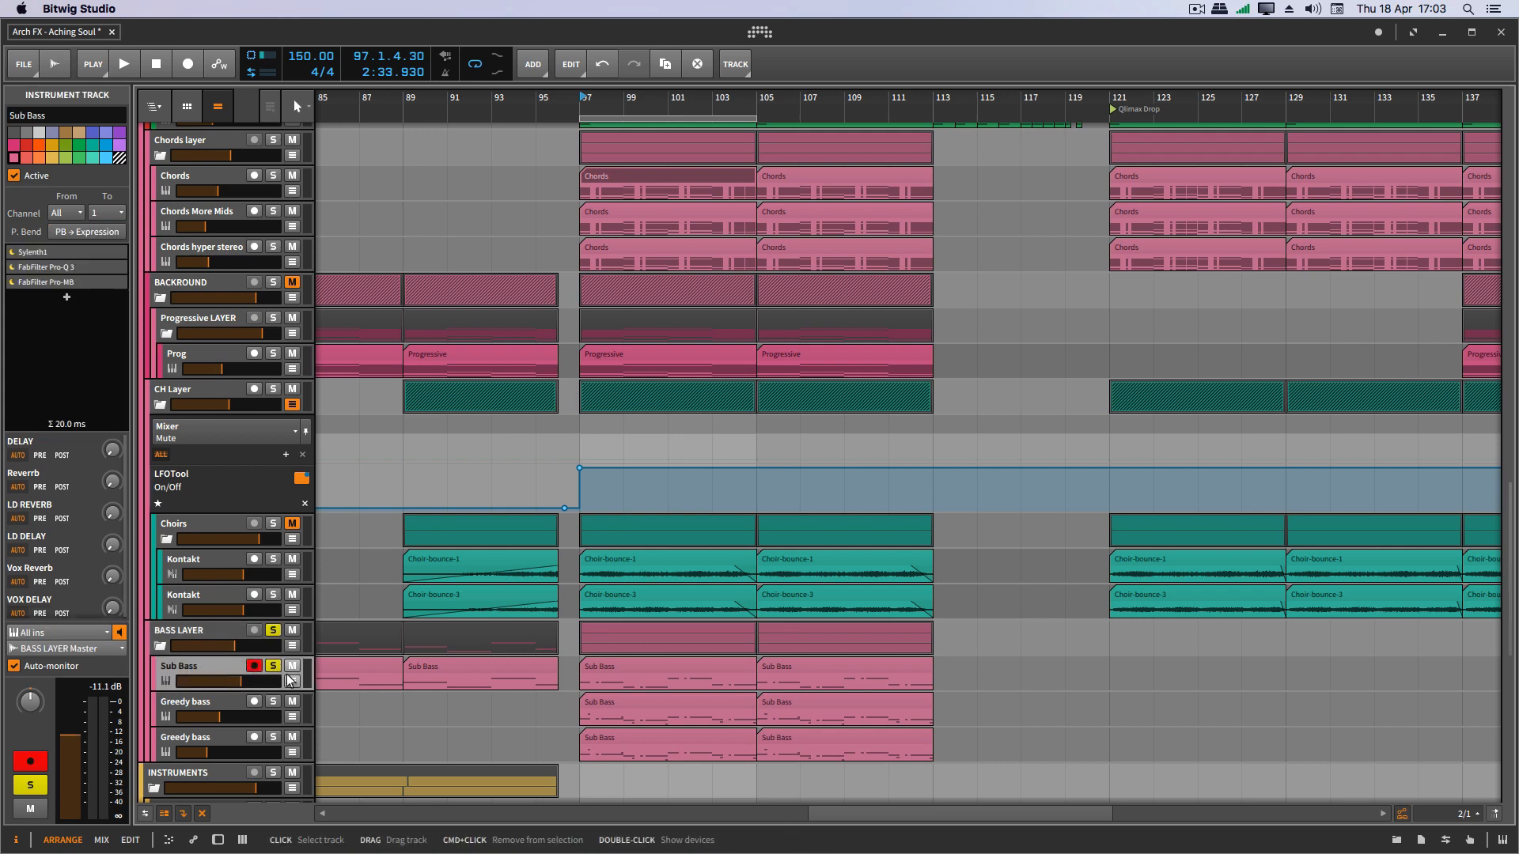
{"action": "key", "text": "space"}
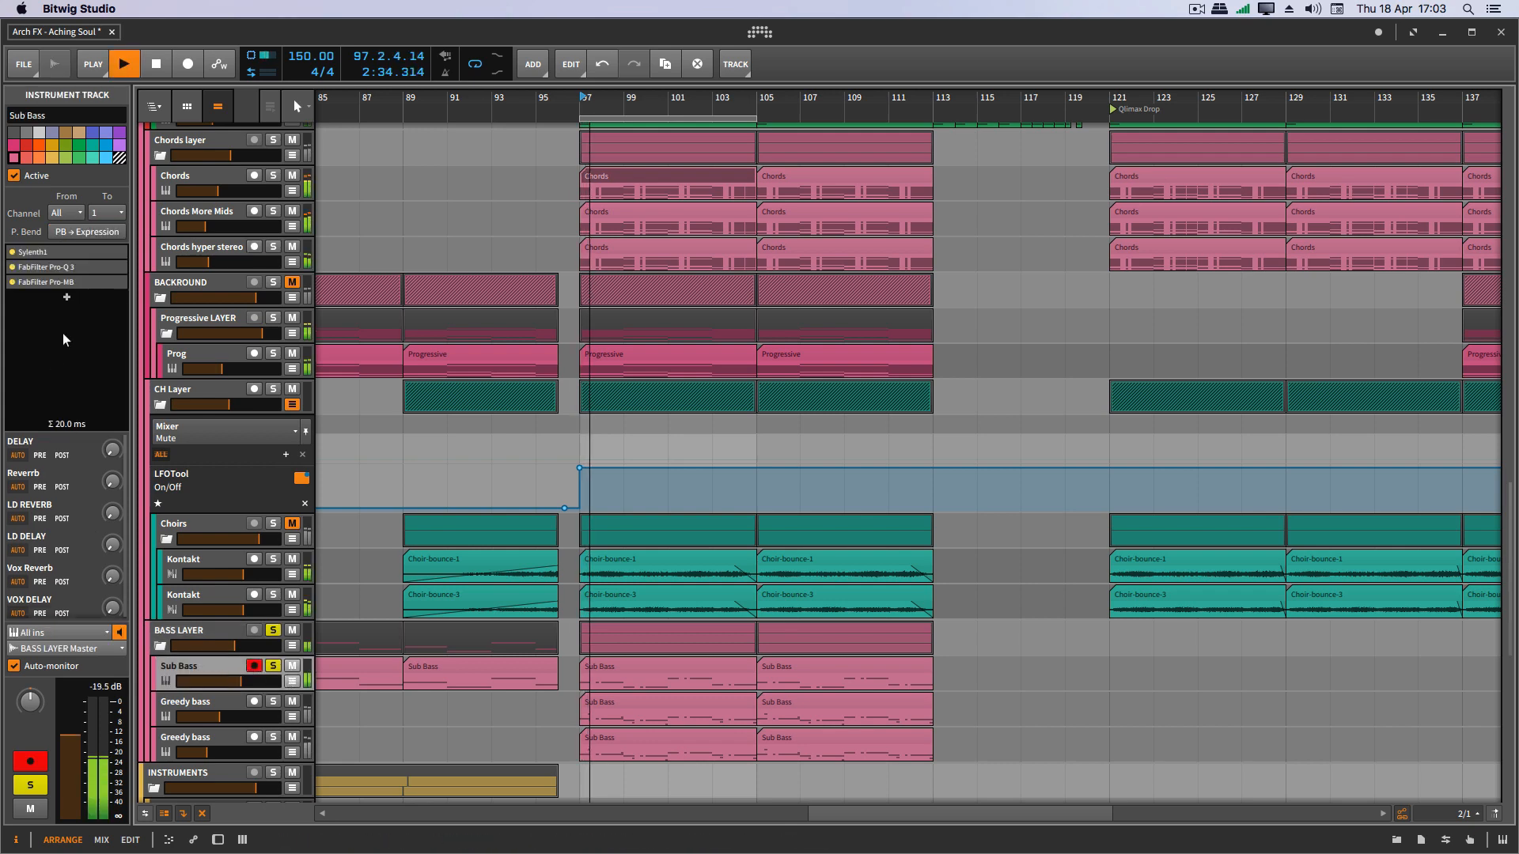
Step: Examine the Sub Bass track's FabFilter Pro-Q 3 curve and Sylenth1 patch during playback and close both windows
{"action": "left_click", "coordinate": [121, 268]}
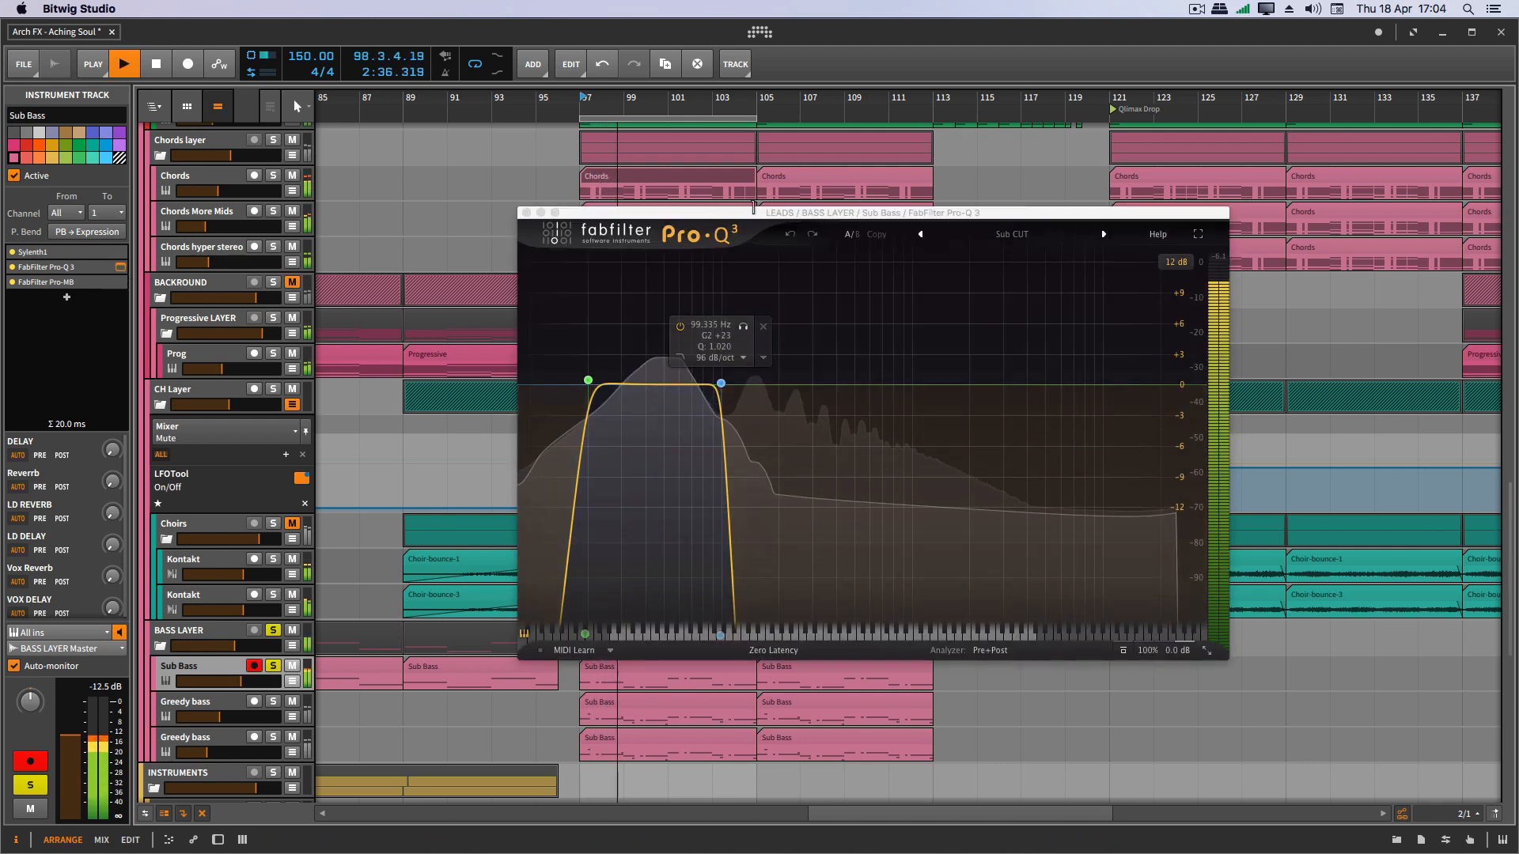
{"action": "left_click_drag", "start_coordinate": [748, 226], "coordinate": [848, 215]}
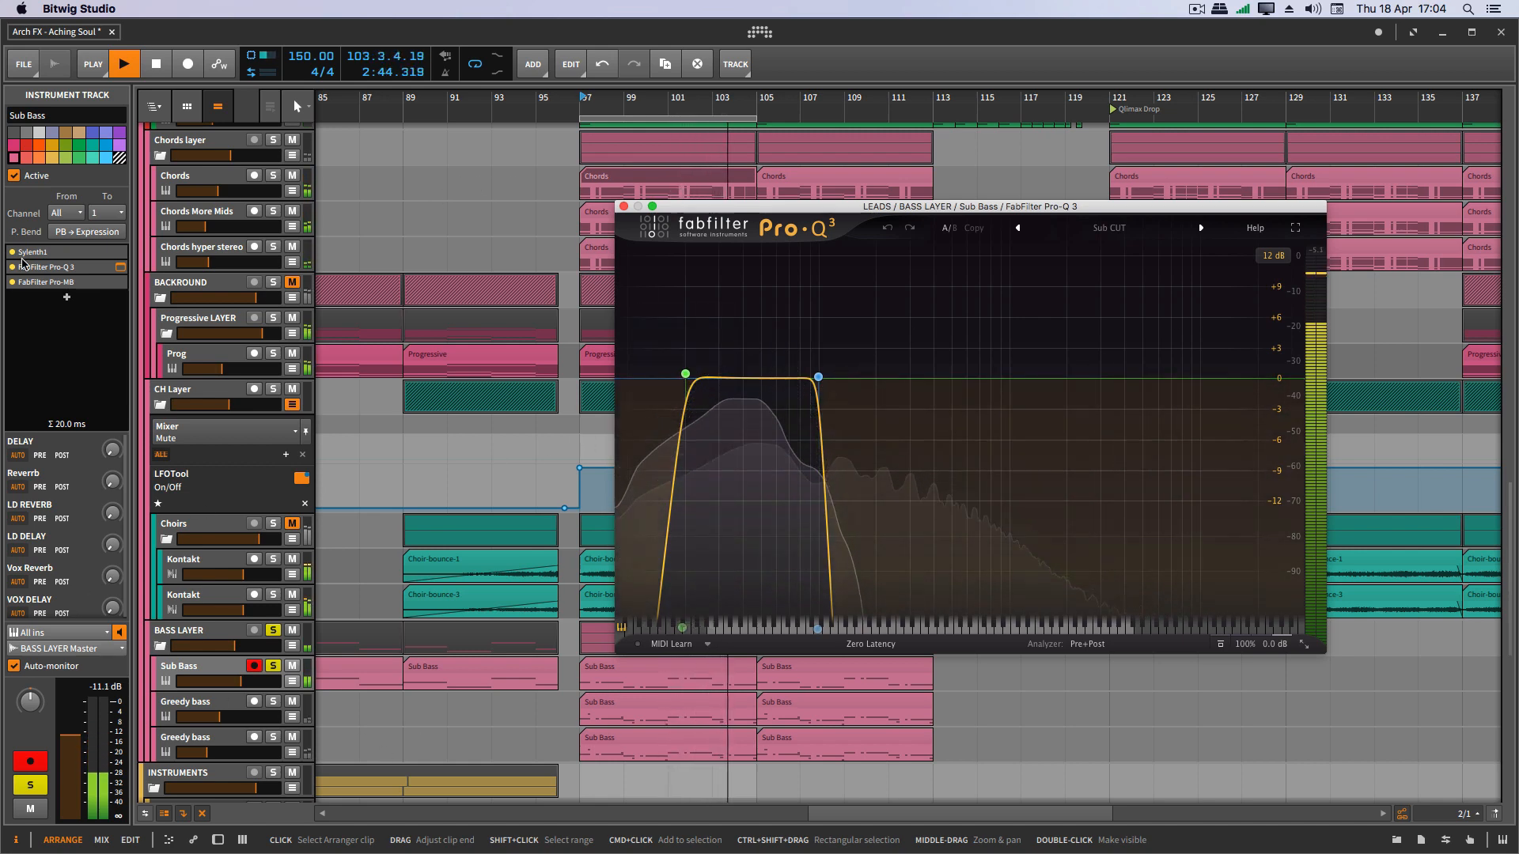
{"action": "left_click", "coordinate": [121, 252]}
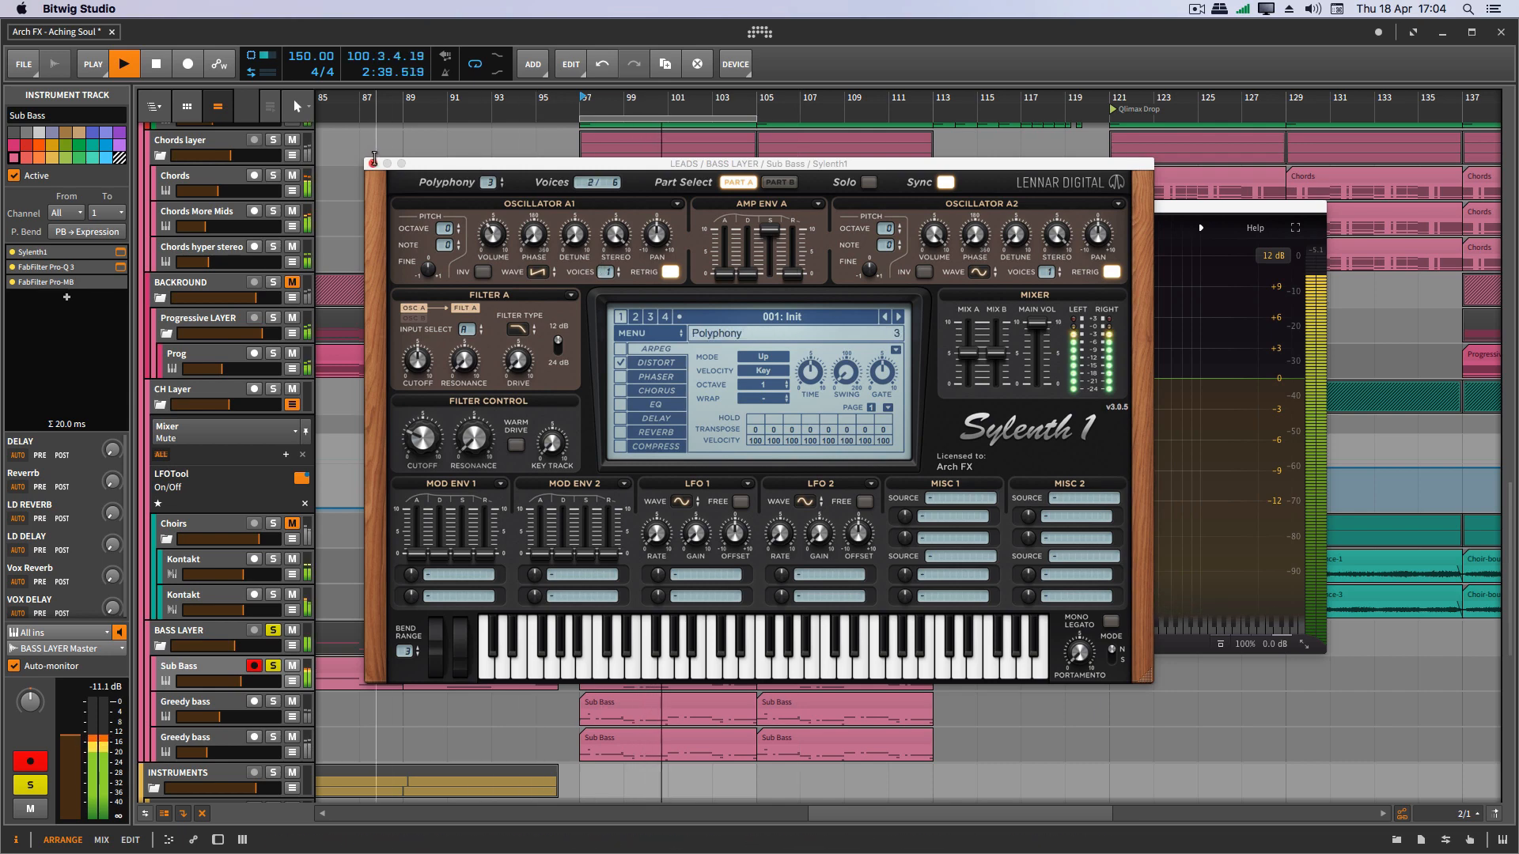
{"action": "left_click", "coordinate": [373, 162]}
{"action": "left_click", "coordinate": [627, 216]}
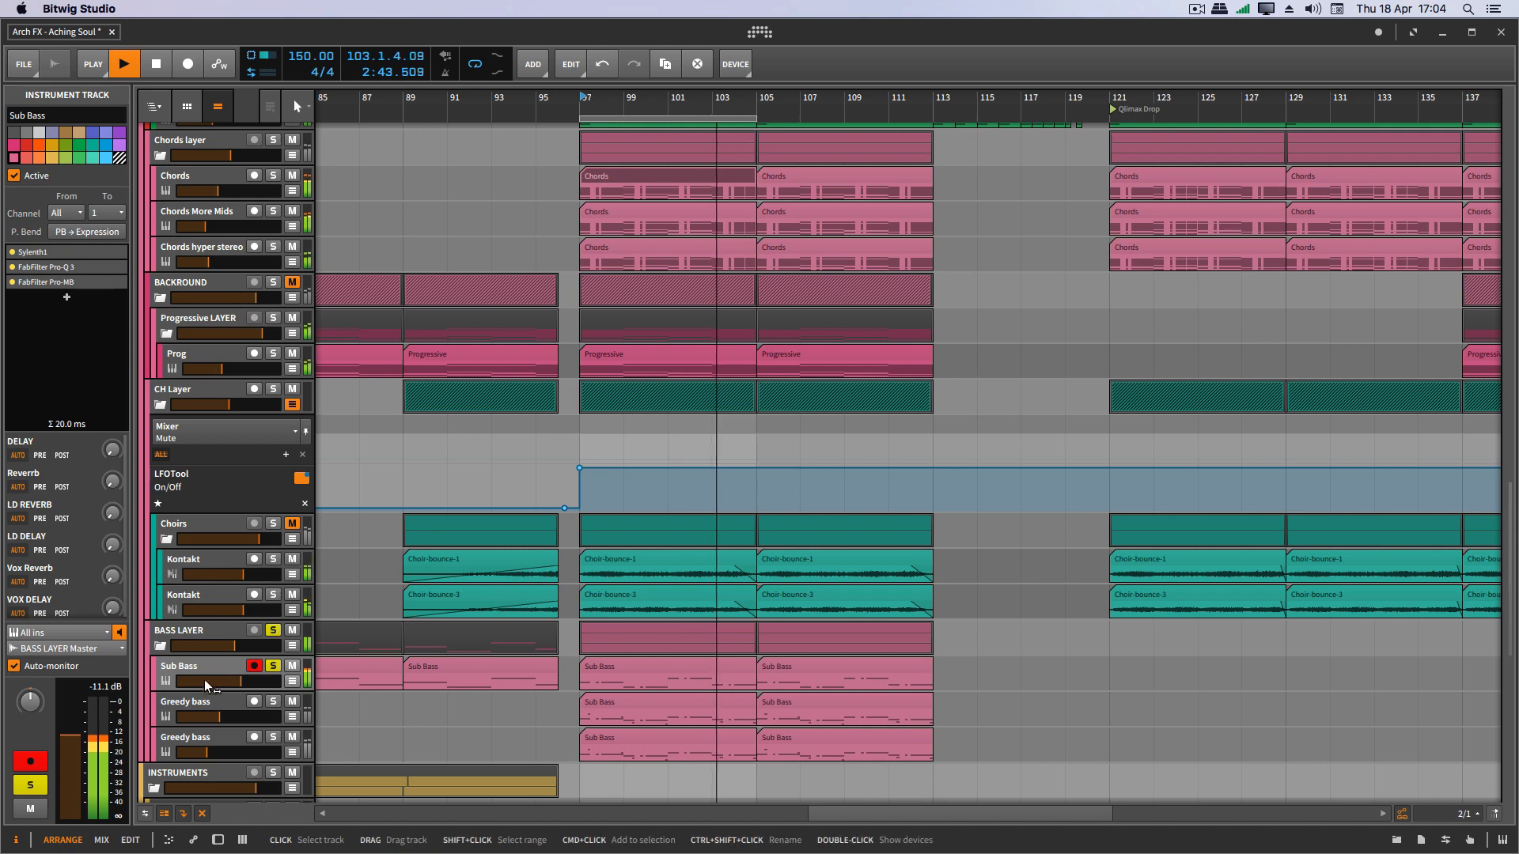
Step: Open the Sub Bass track's FabFilter Pro-MB and place its window clear of the track list to examine its low band
{"action": "left_click", "coordinate": [120, 282]}
{"action": "left_click_drag", "start_coordinate": [563, 190], "coordinate": [931, 234]}
{"action": "scroll", "coordinate": [611, 379], "scroll_direction": "up", "scroll_amount": 15}
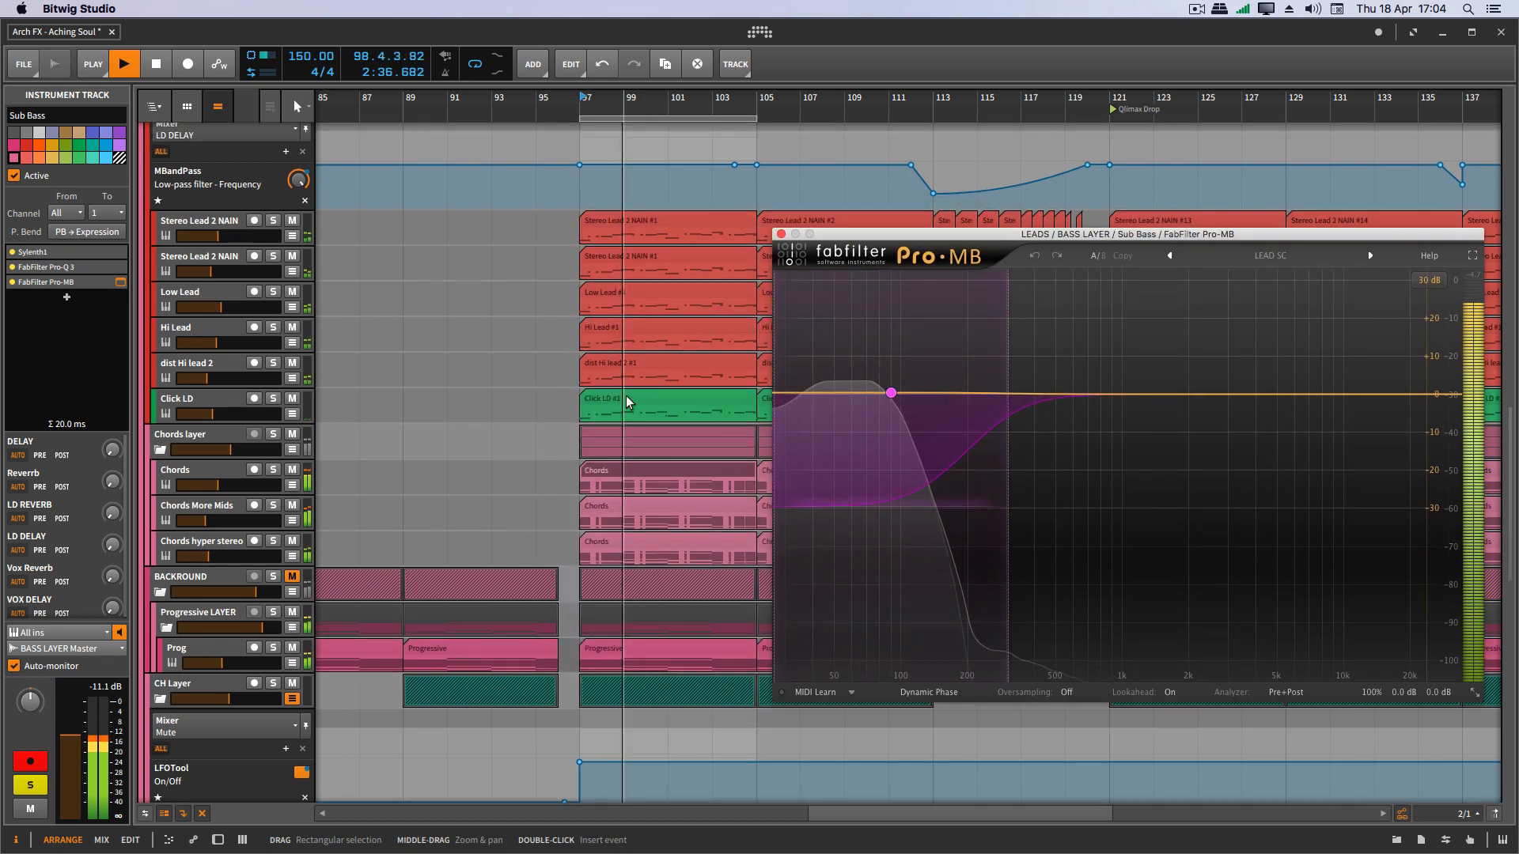
{"action": "scroll", "coordinate": [611, 379], "scroll_direction": "up", "scroll_amount": 1}
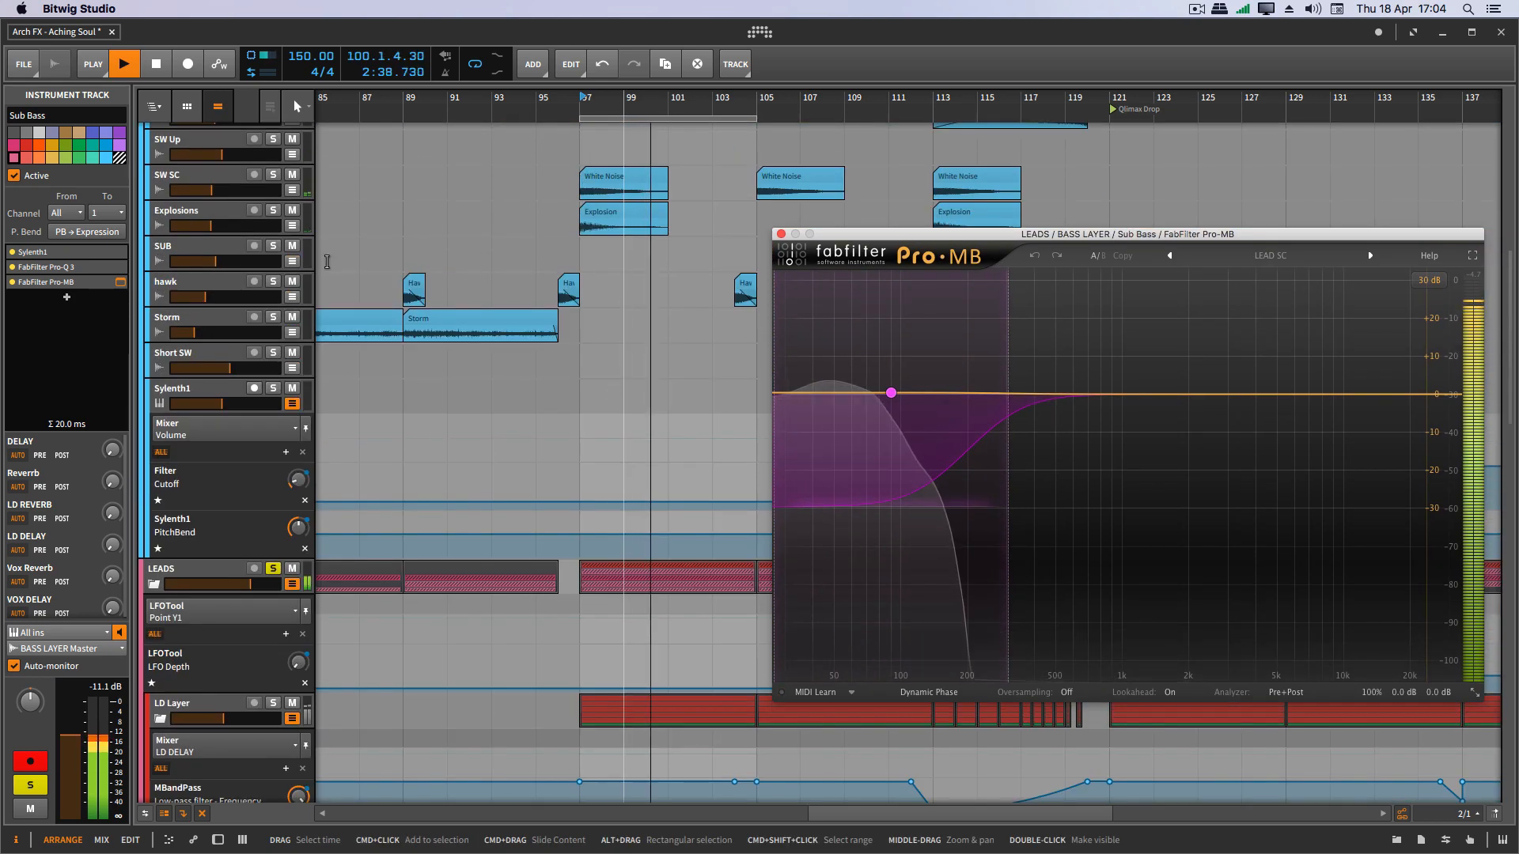
Step: Solo the Explosions track and replay the section to examine its sidechain effect on the Sub Bass track's Pro-MB
{"action": "key", "text": "space"}
{"action": "left_click", "coordinate": [272, 209]}
{"action": "key", "text": "space"}
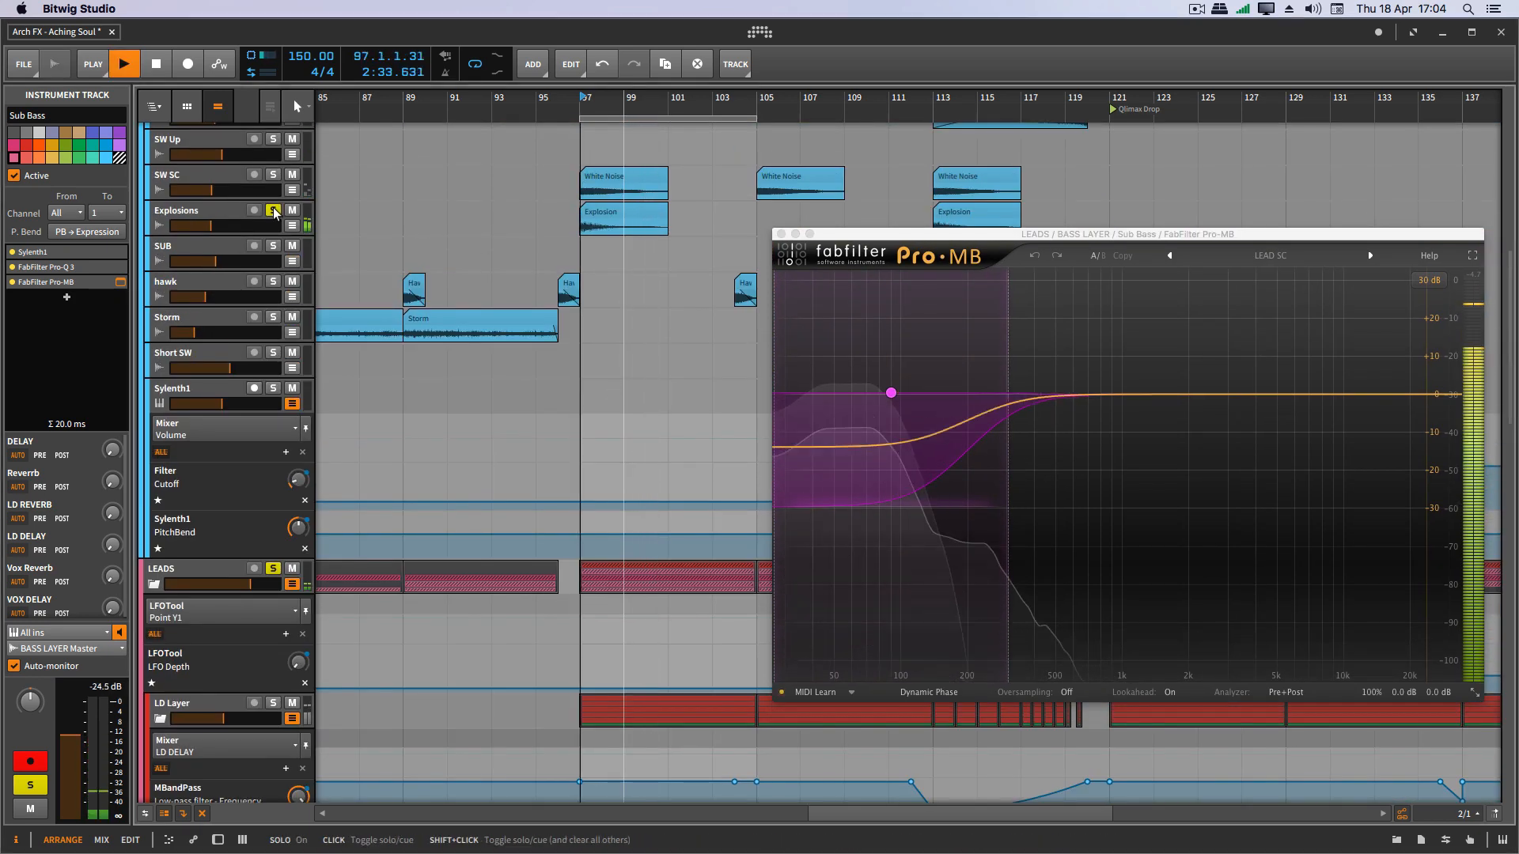
{"action": "left_click", "coordinate": [273, 210]}
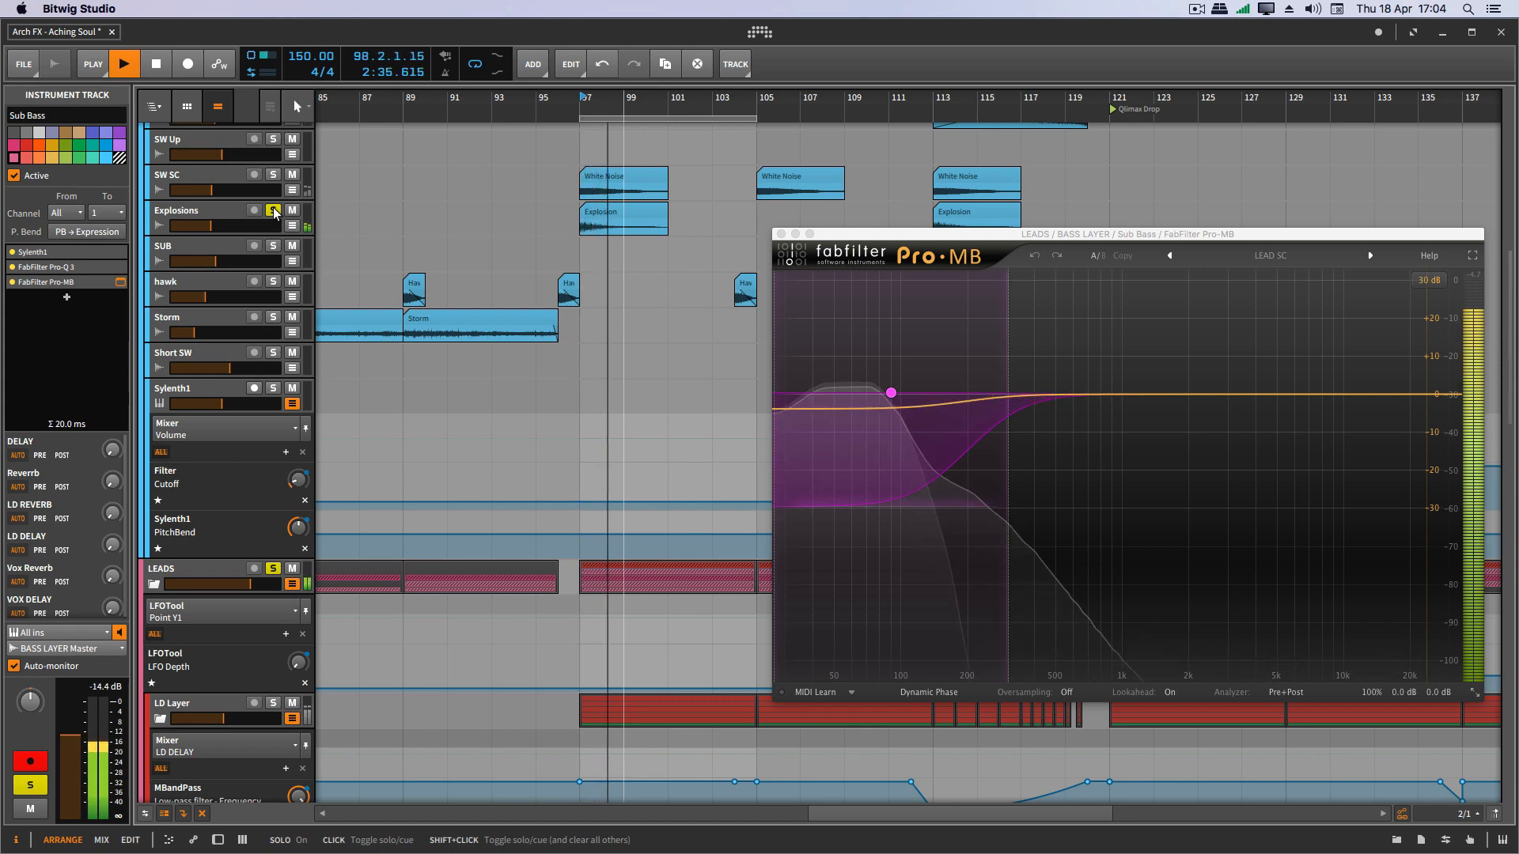
{"action": "scroll", "coordinate": [521, 400], "scroll_direction": "down", "scroll_amount": 10}
{"action": "key", "text": "space"}
{"action": "key", "text": "space"}
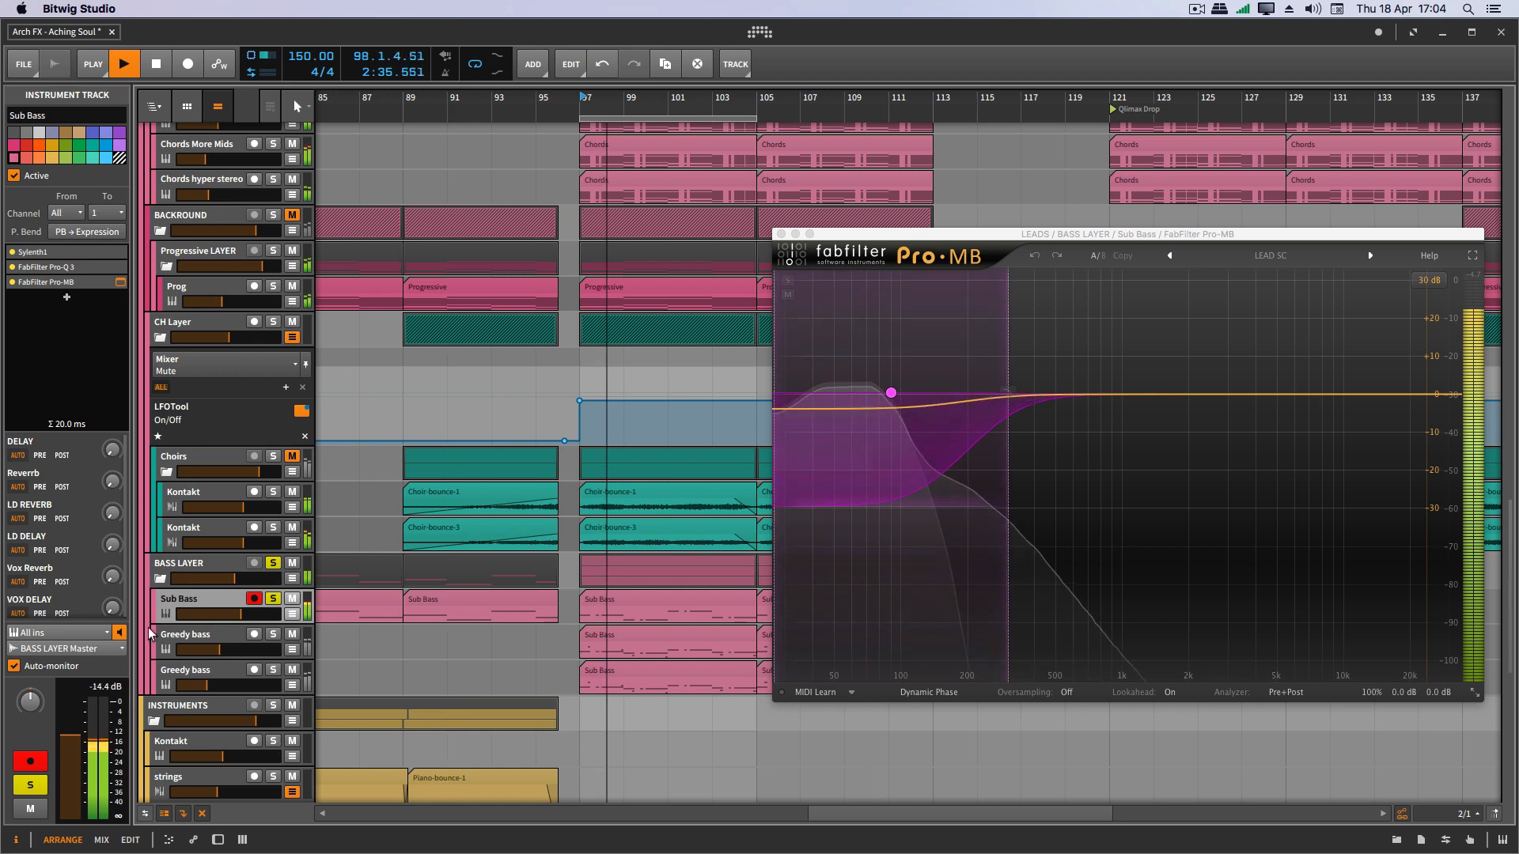
{"action": "key", "text": "space"}
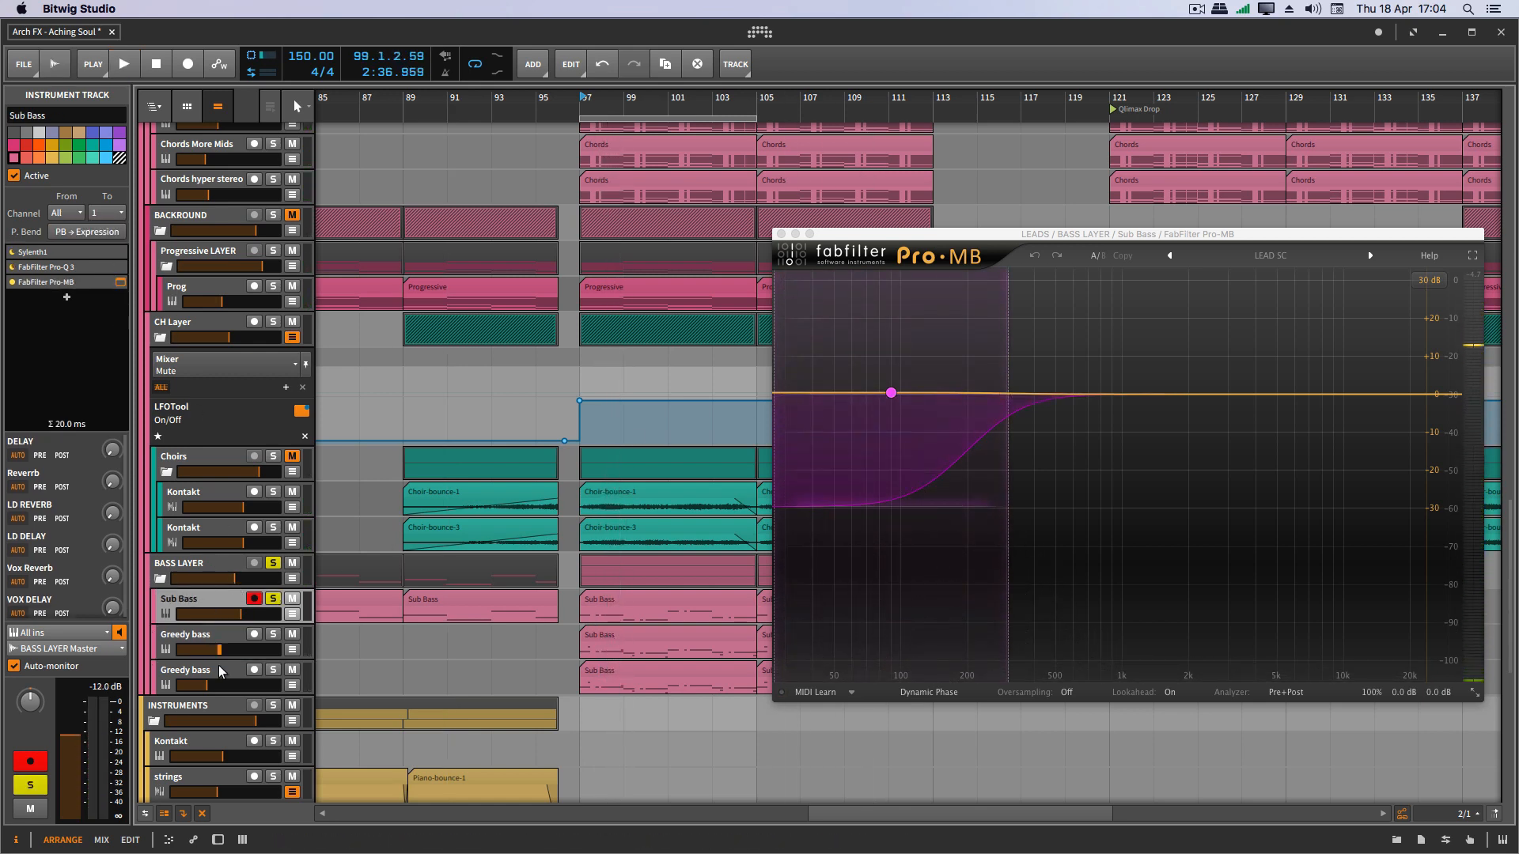
Step: Move the solo from Sub Bass to the first Greedy bass track and examine its Sylenth1 patch during playback
{"action": "left_click", "coordinate": [275, 599]}
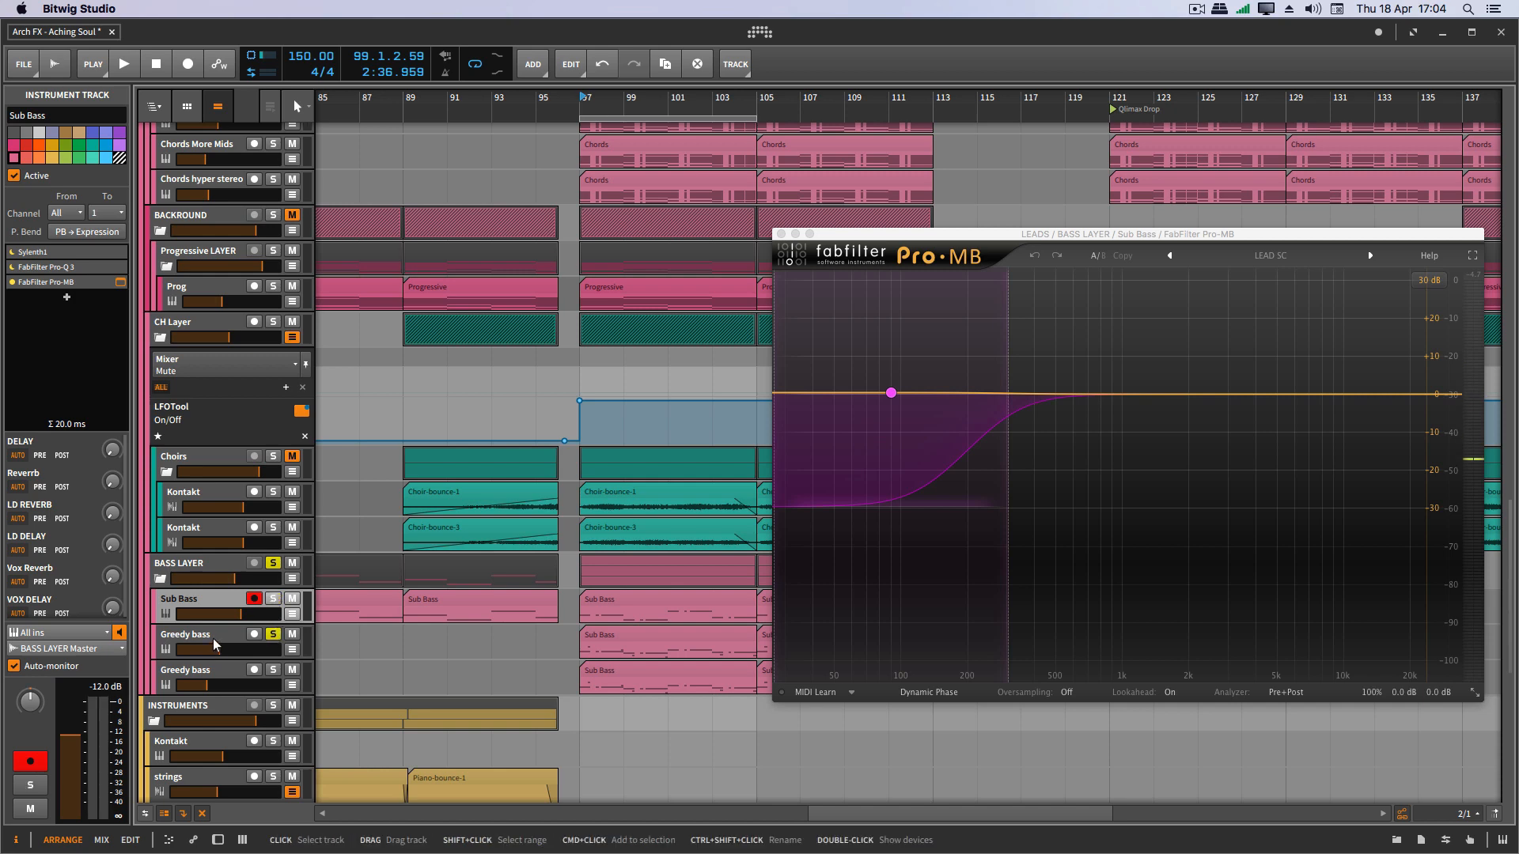
{"action": "left_click", "coordinate": [333, 642]}
{"action": "key", "text": "space"}
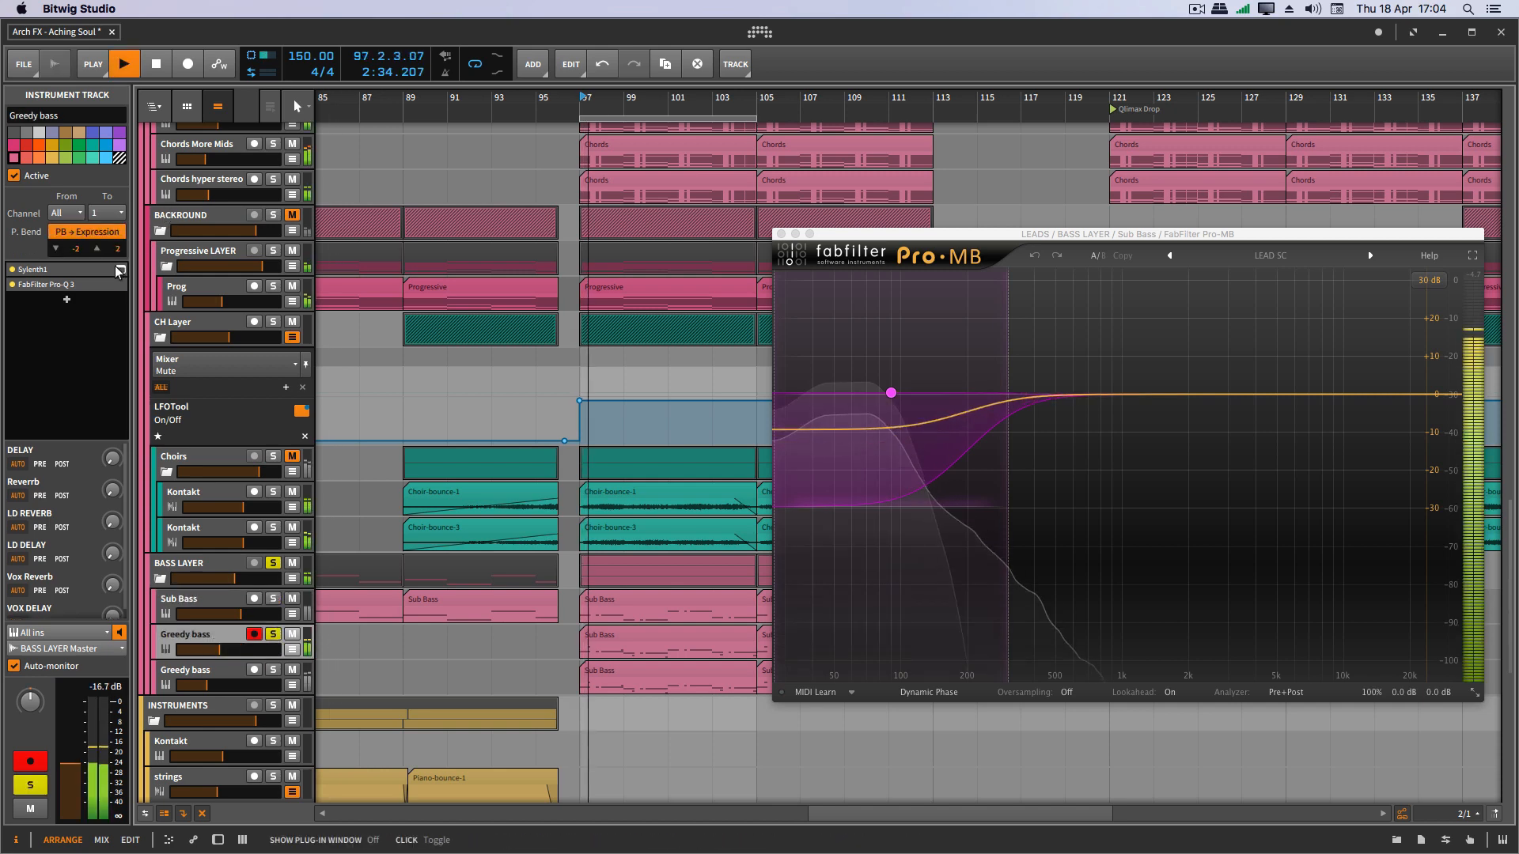
{"action": "left_click", "coordinate": [120, 269]}
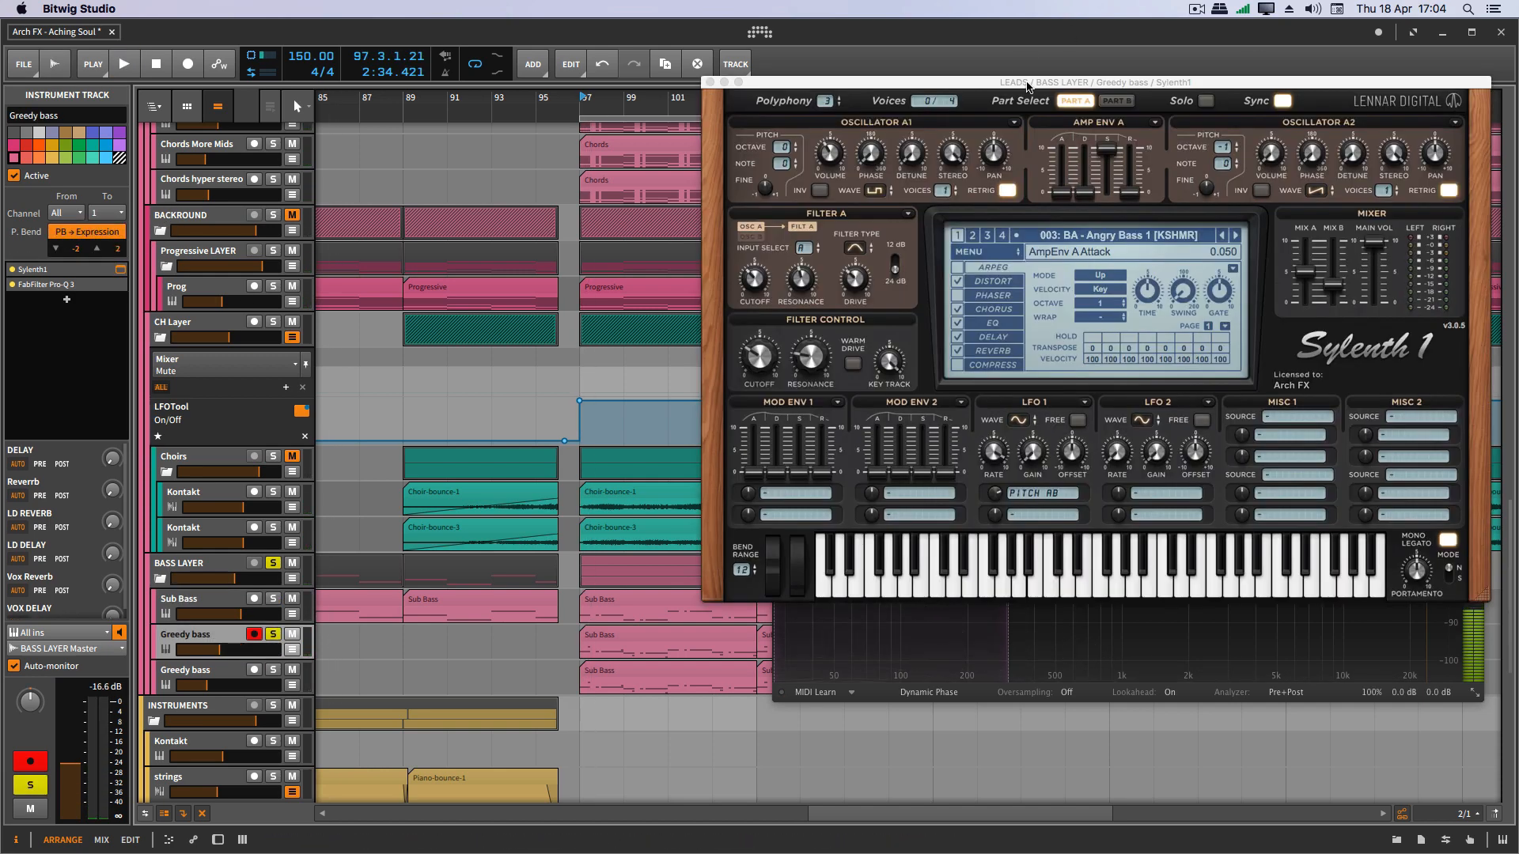
{"action": "left_click_drag", "start_coordinate": [1027, 86], "coordinate": [893, 185]}
{"action": "key", "text": "space"}
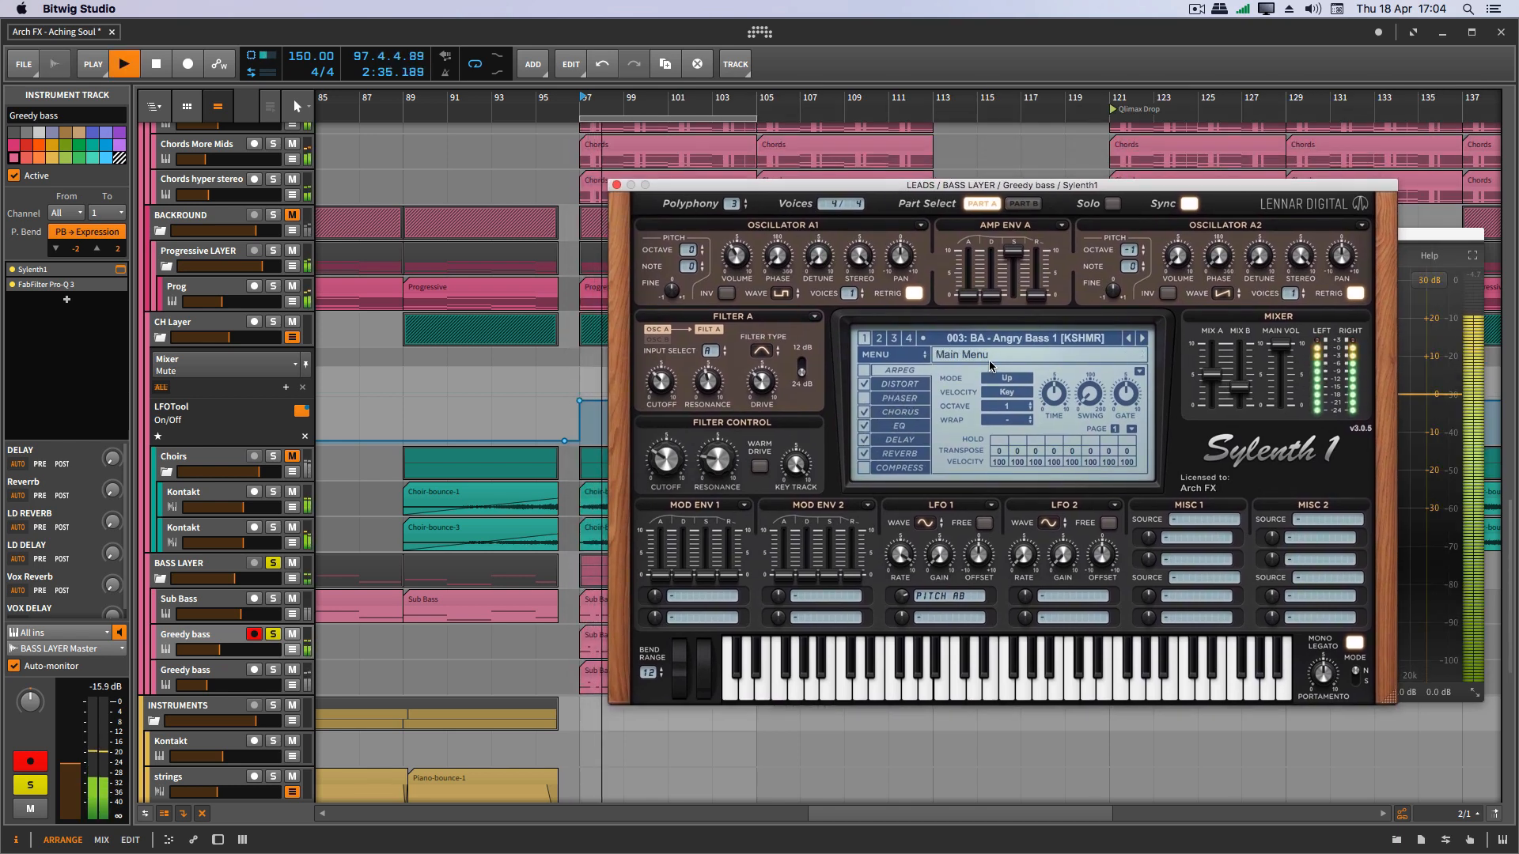
Step: Examine the first Greedy bass track's FabFilter Pro-Q 3 curve during playback, stop and close the EQ window
{"action": "left_click", "coordinate": [120, 284]}
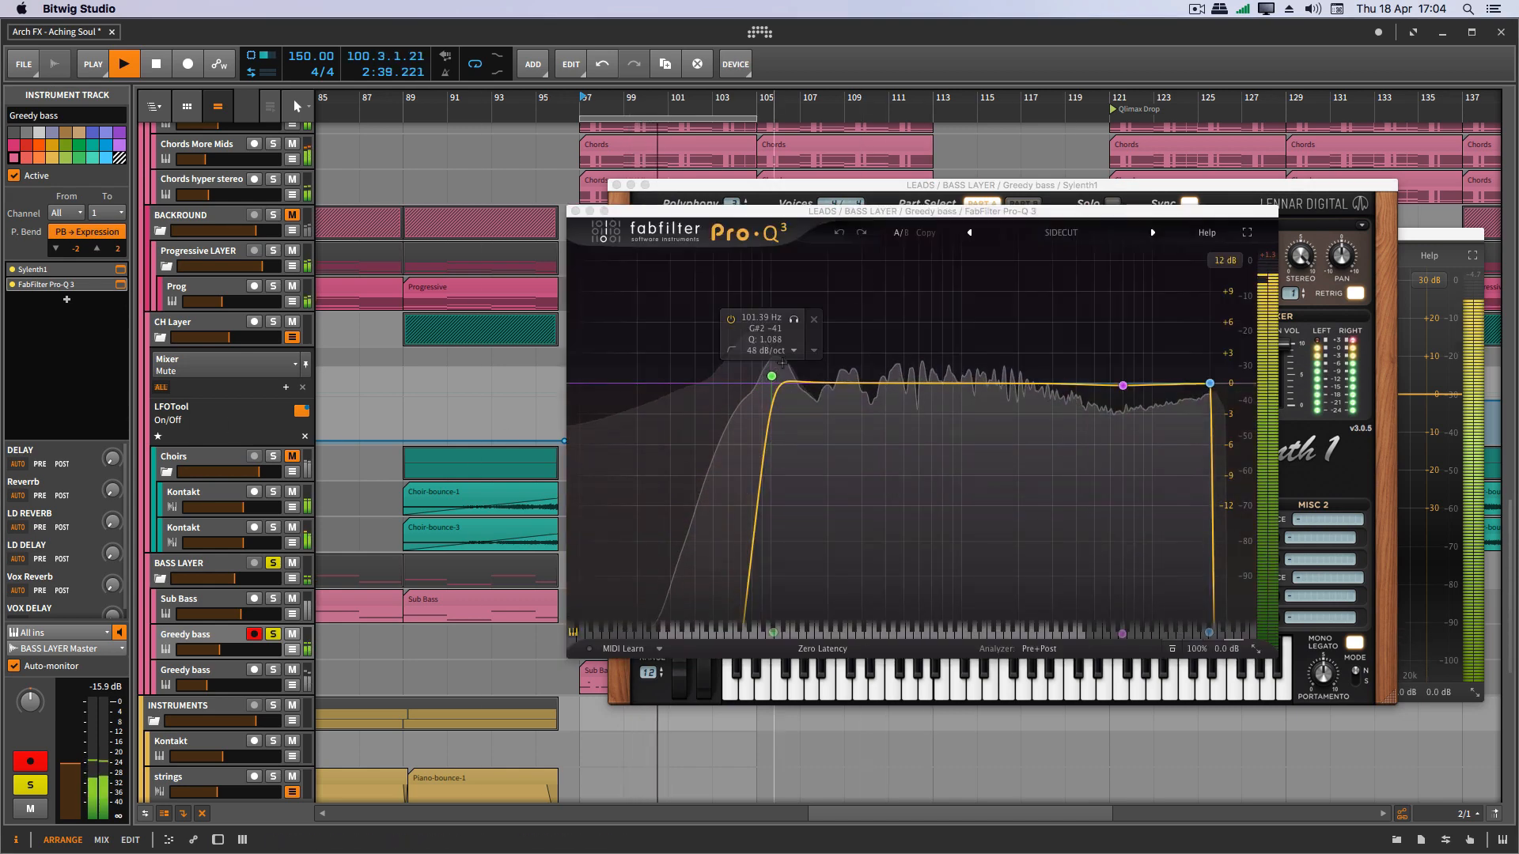
{"action": "key", "text": "space"}
{"action": "left_click", "coordinate": [575, 212]}
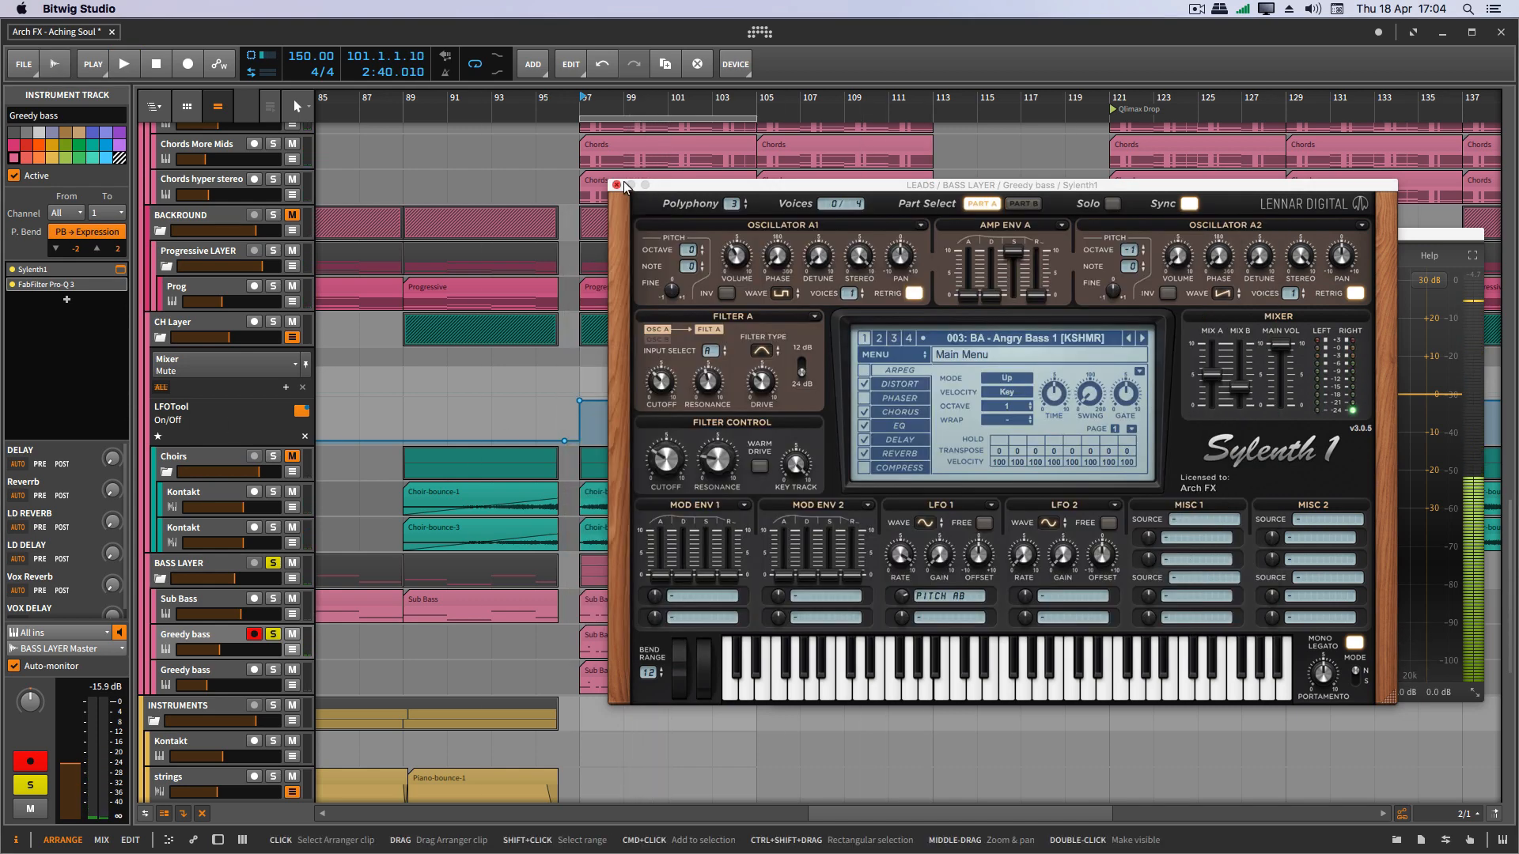
Step: Select and solo the second Greedy bass track, audition it, and clear the first Greedy bass track's Sylenth1 window
{"action": "left_click", "coordinate": [253, 677]}
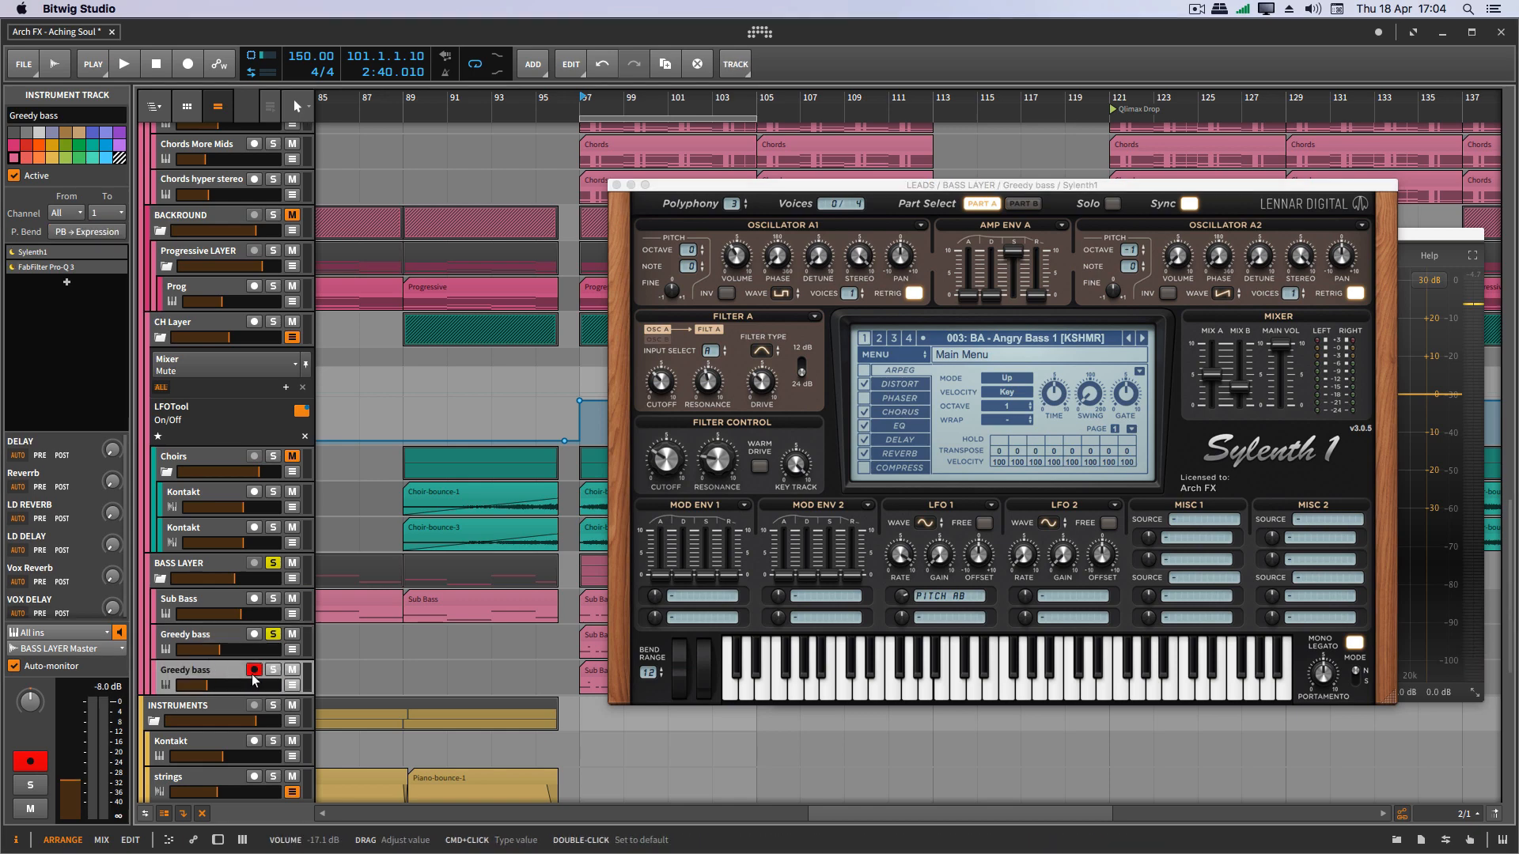
{"action": "left_click", "coordinate": [273, 669]}
{"action": "key", "text": "space"}
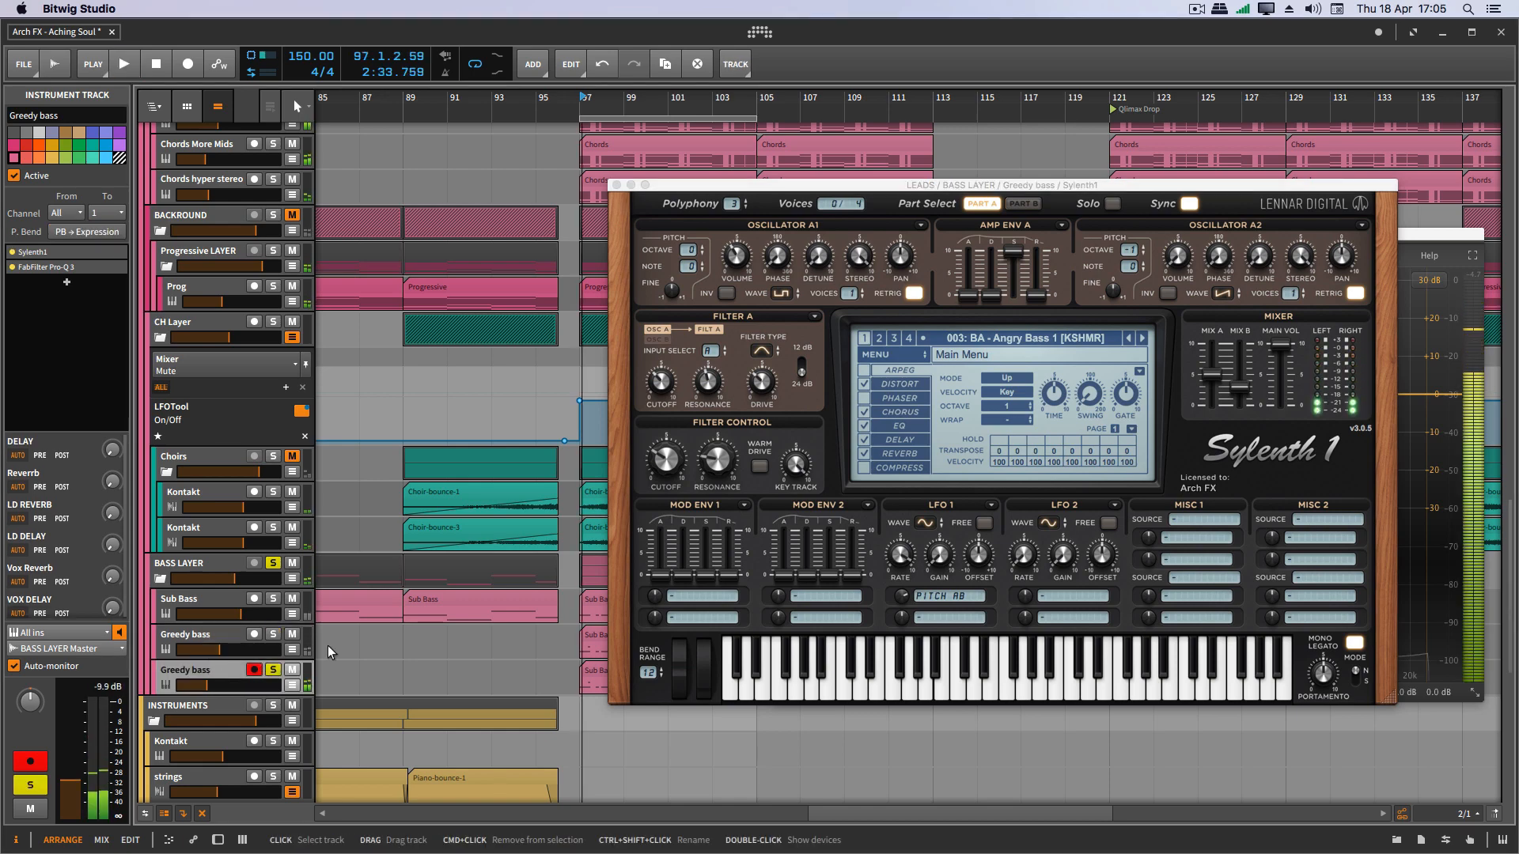
{"action": "left_click", "coordinate": [119, 252]}
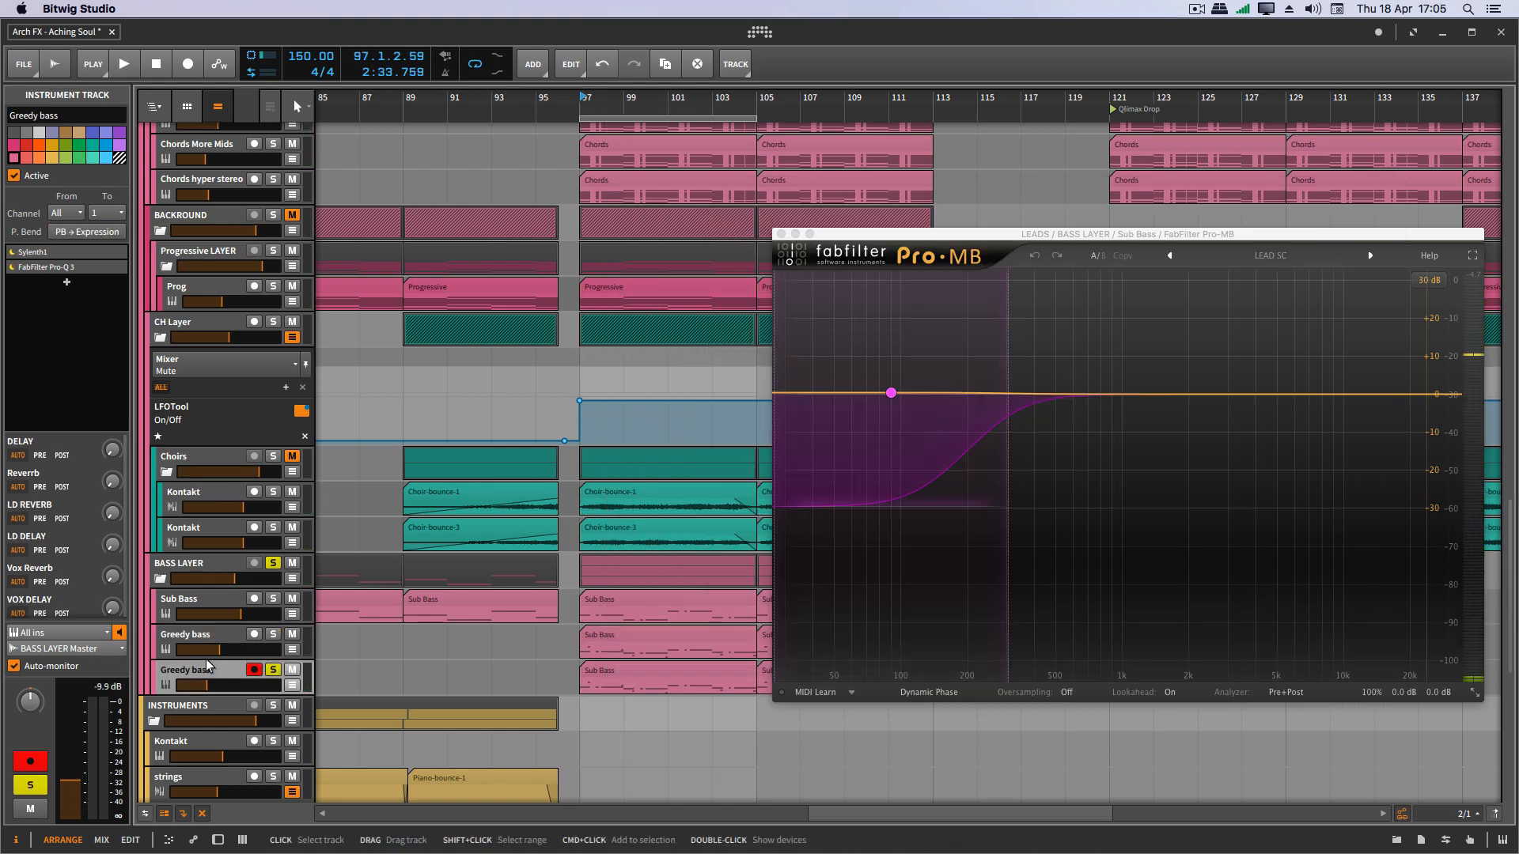
{"action": "key", "text": "space"}
{"action": "key", "text": "space"}
Step: Examine the second Greedy bass track's Sylenth1 patch and its distortion settings during playback, and close the synth window
{"action": "left_click", "coordinate": [120, 252]}
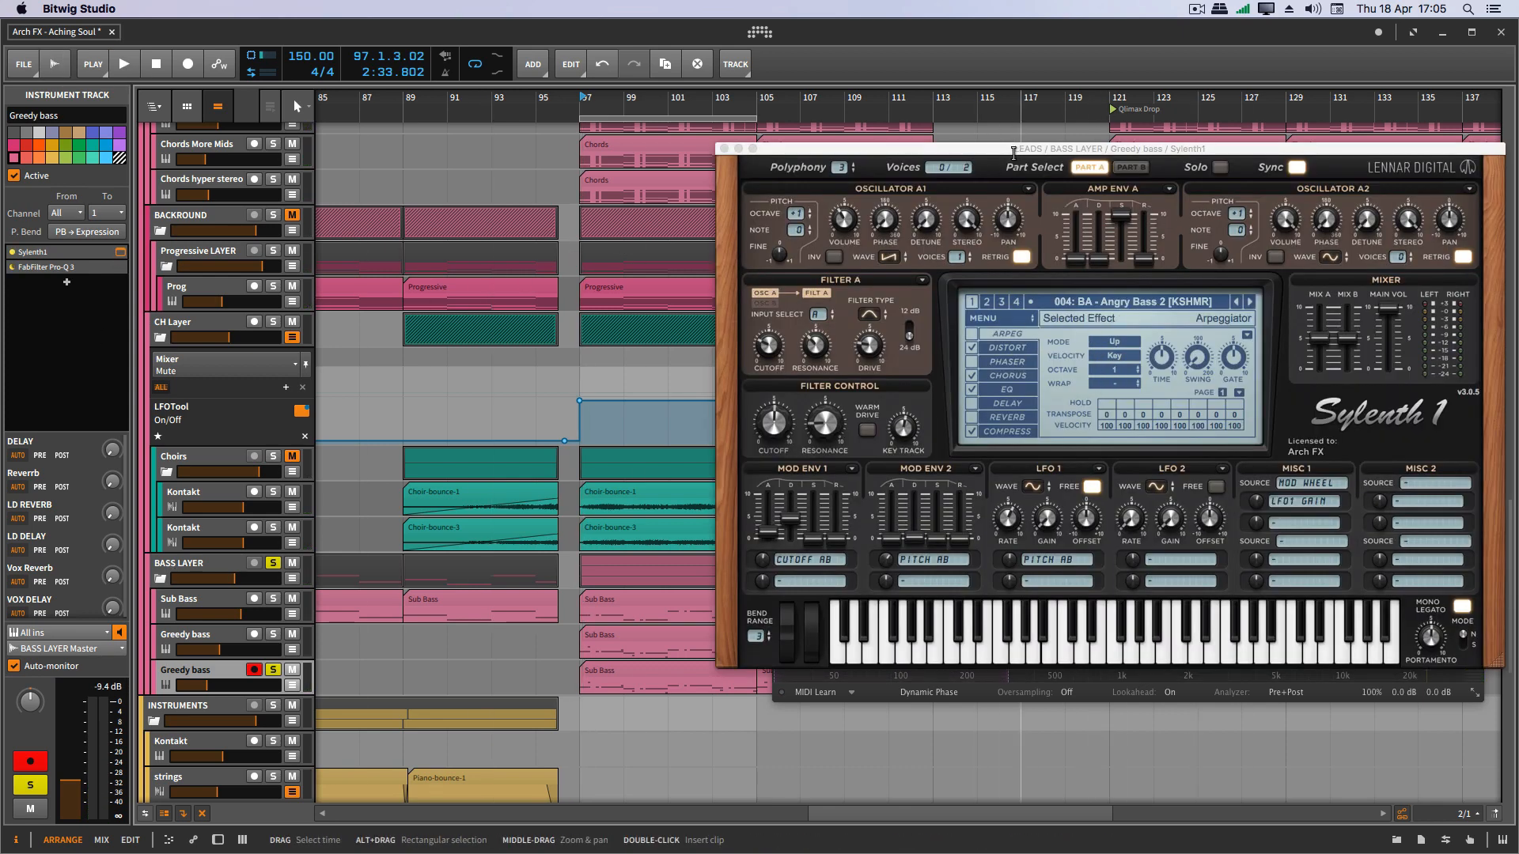
{"action": "left_click_drag", "start_coordinate": [1013, 152], "coordinate": [897, 237]}
{"action": "key", "text": "space"}
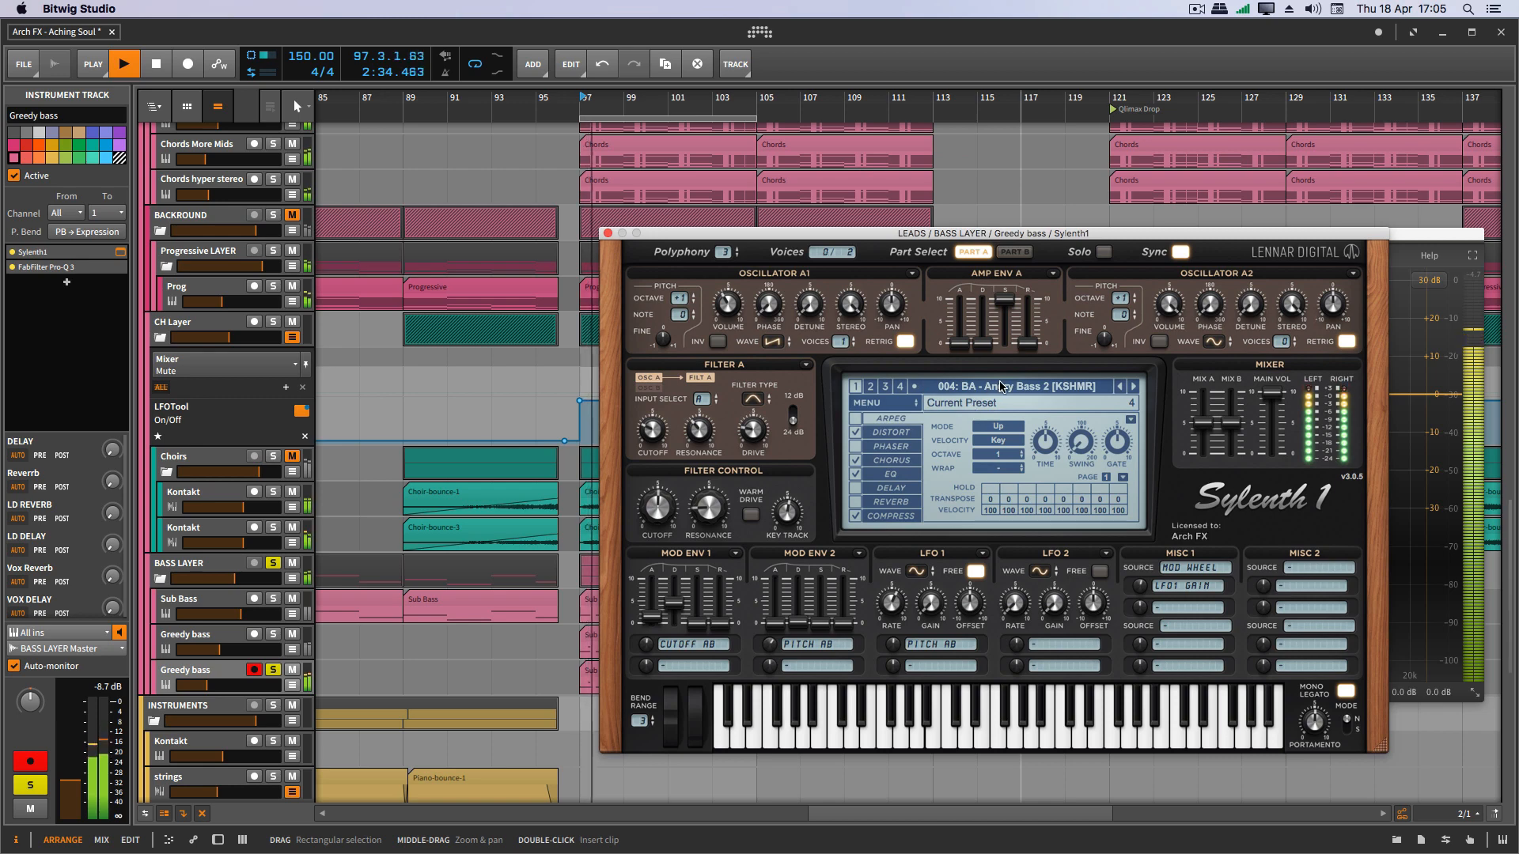
{"action": "left_click", "coordinate": [897, 432]}
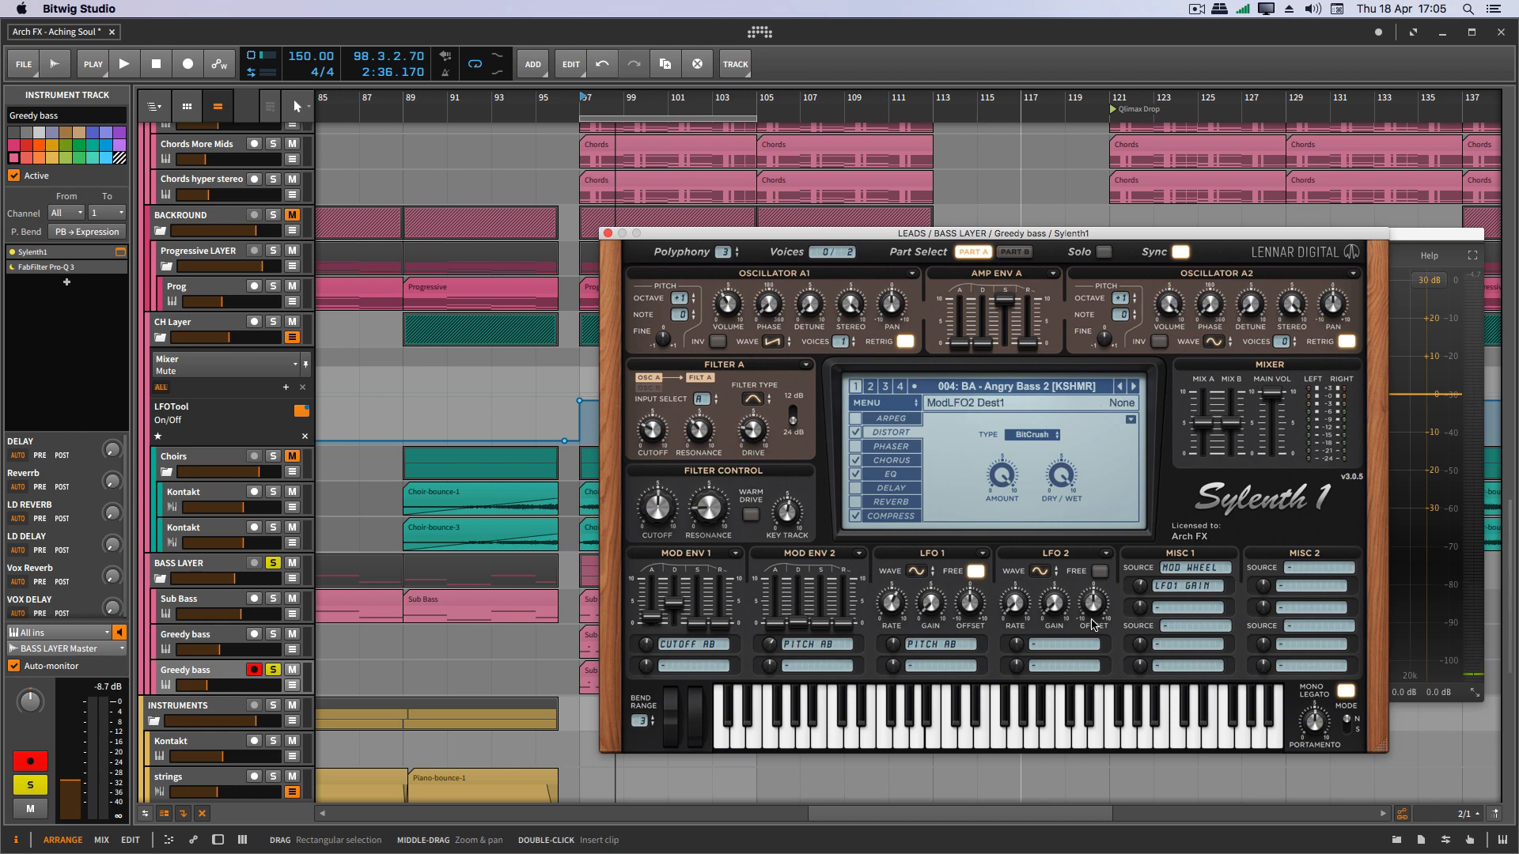
{"action": "left_click", "coordinate": [608, 234]}
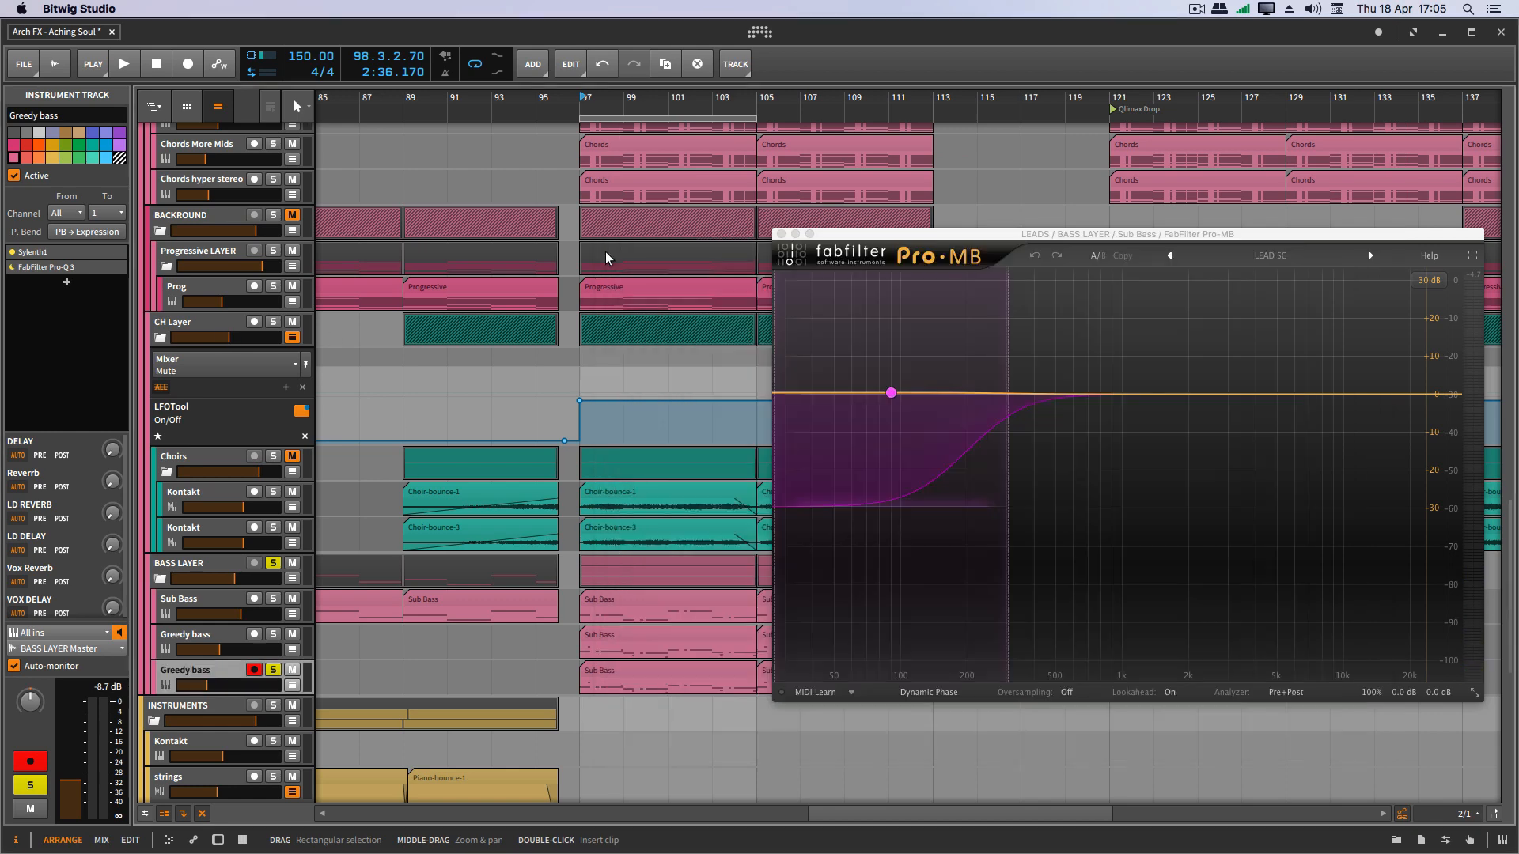
Step: Close the Sub Bass Pro-MB window and solo Sub Bass and the first Greedy bass alongside the second to hear all three together
{"action": "key", "text": "space"}
{"action": "key", "text": "space"}
{"action": "left_click", "coordinate": [782, 235]}
{"action": "key", "text": "space"}
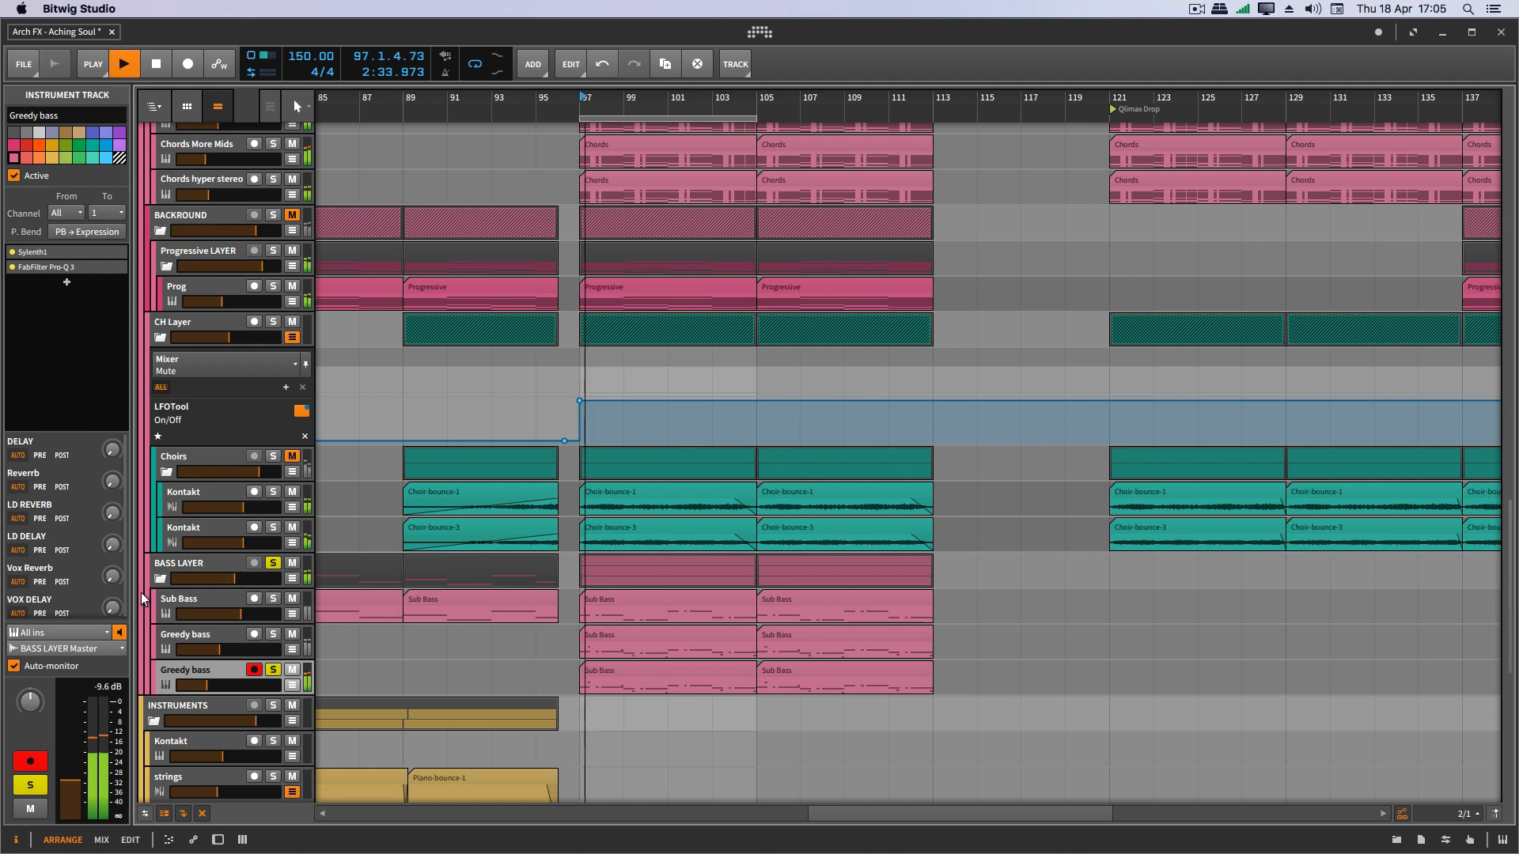
{"action": "left_click", "coordinate": [271, 634]}
{"action": "left_click", "coordinate": [273, 601]}
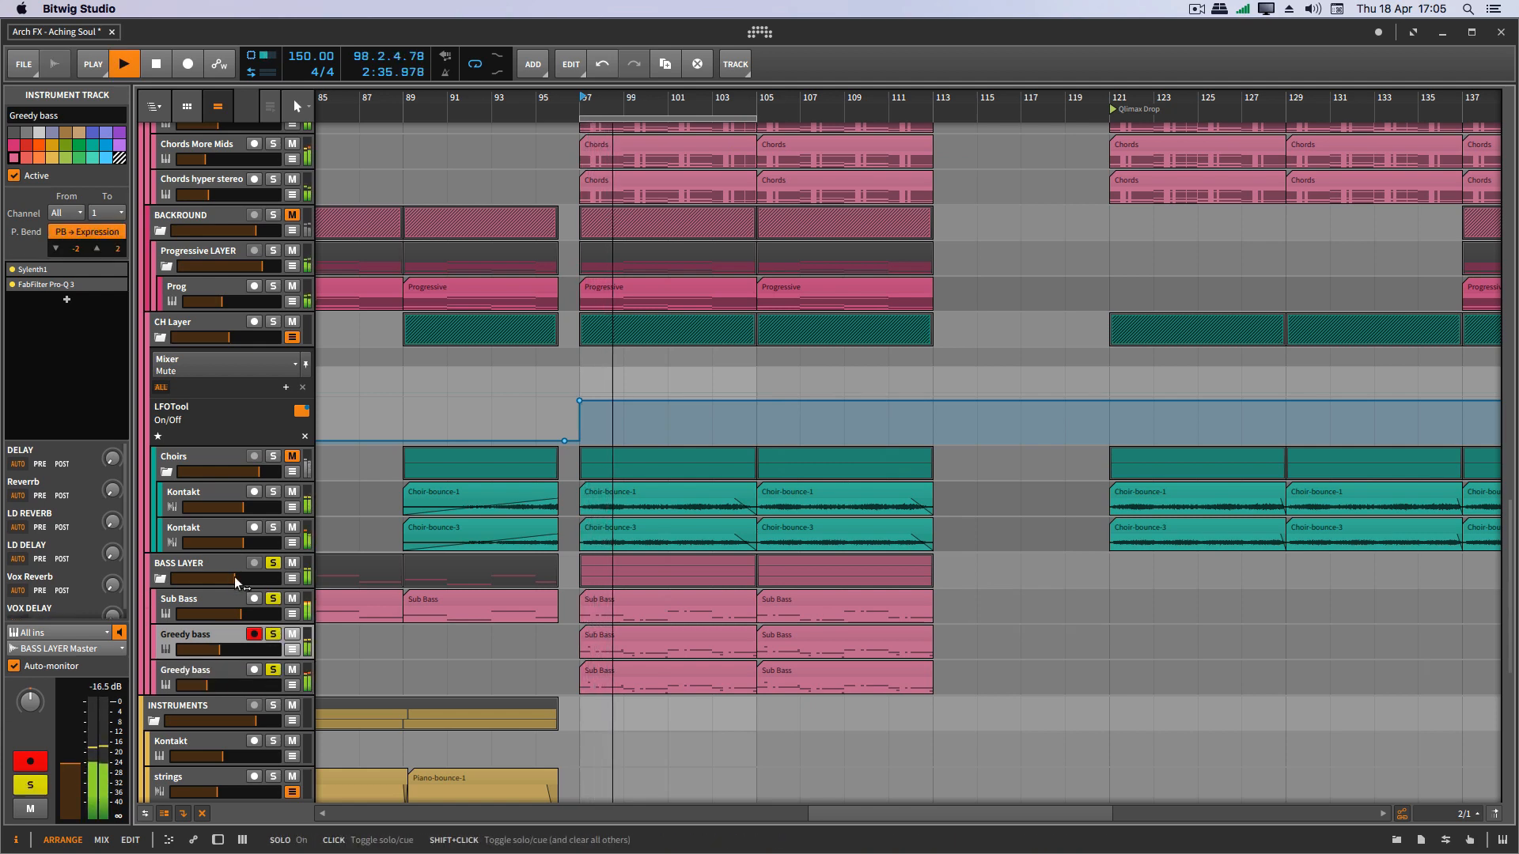
{"action": "left_click", "coordinate": [208, 563]}
{"action": "left_click", "coordinate": [208, 667]}
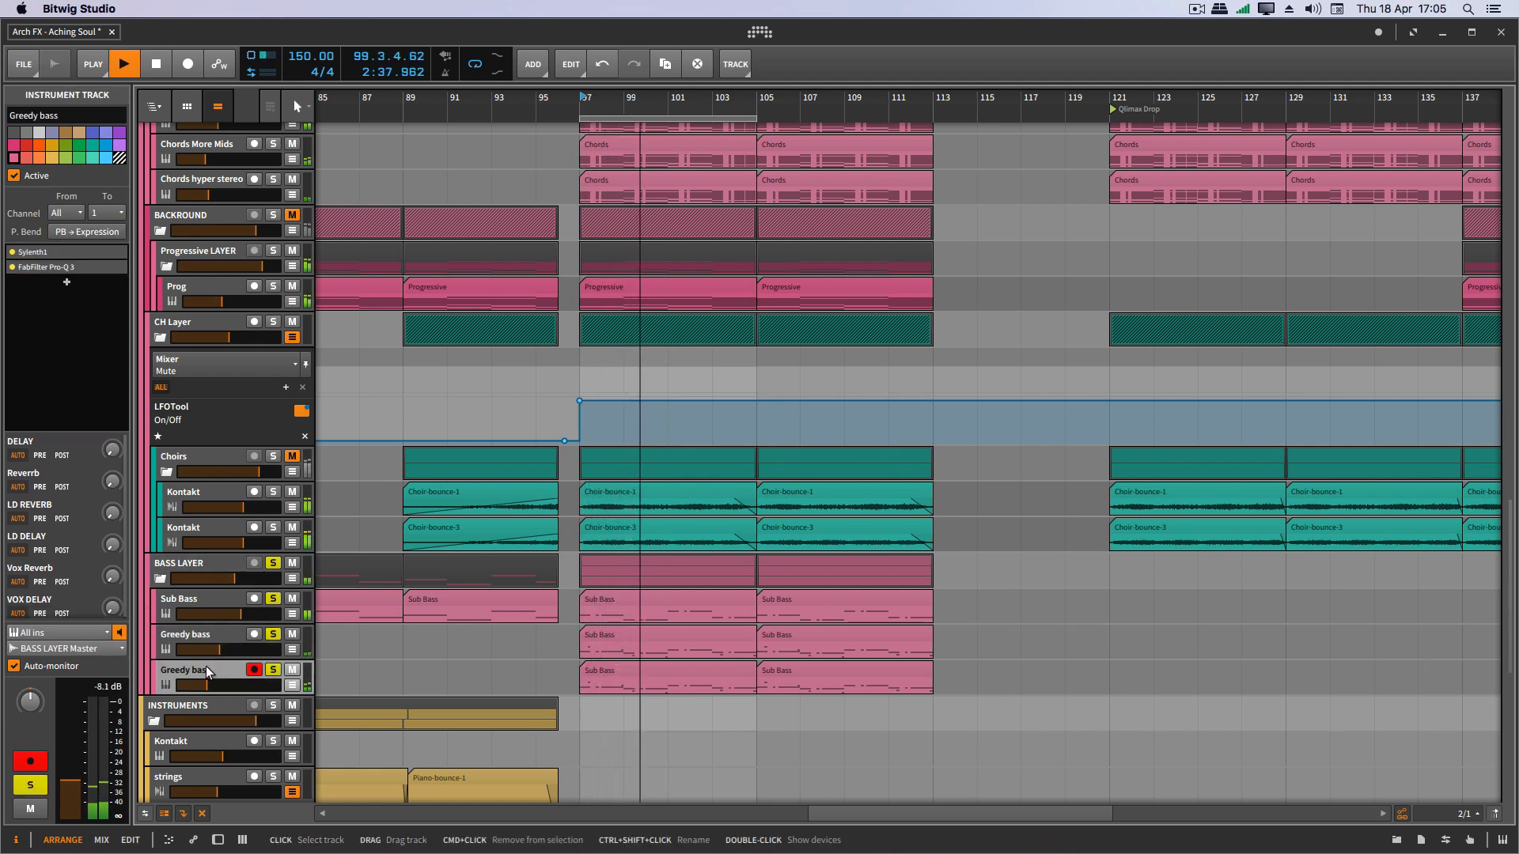
Step: Open GClip on the BASS LAYER group, examine its clipping and waveform displays during playback, stop and close the window
{"action": "left_click", "coordinate": [184, 566]}
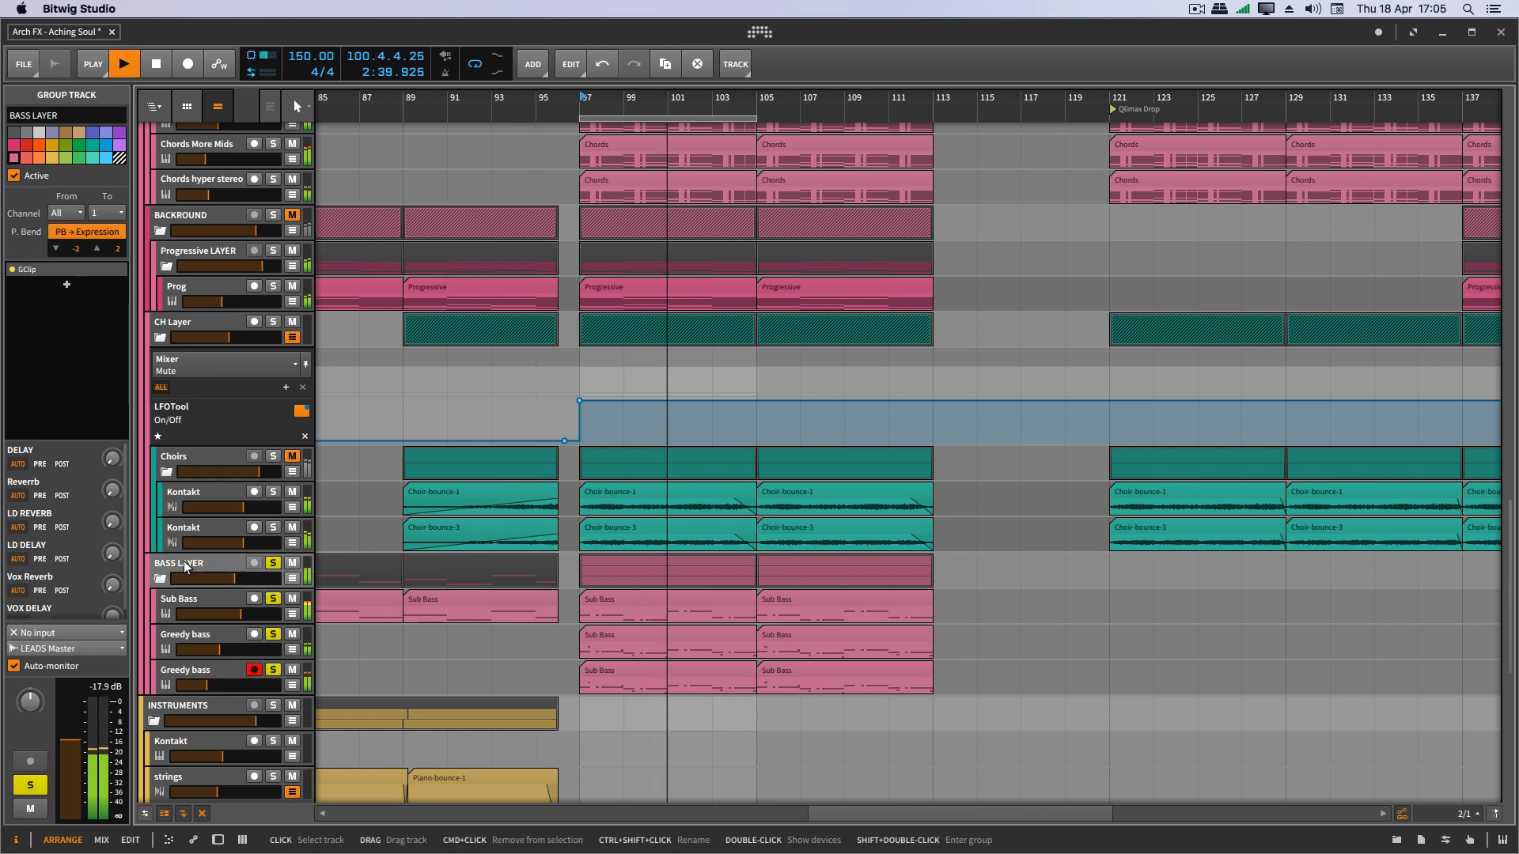
{"action": "left_click", "coordinate": [120, 269]}
{"action": "key", "text": "space"}
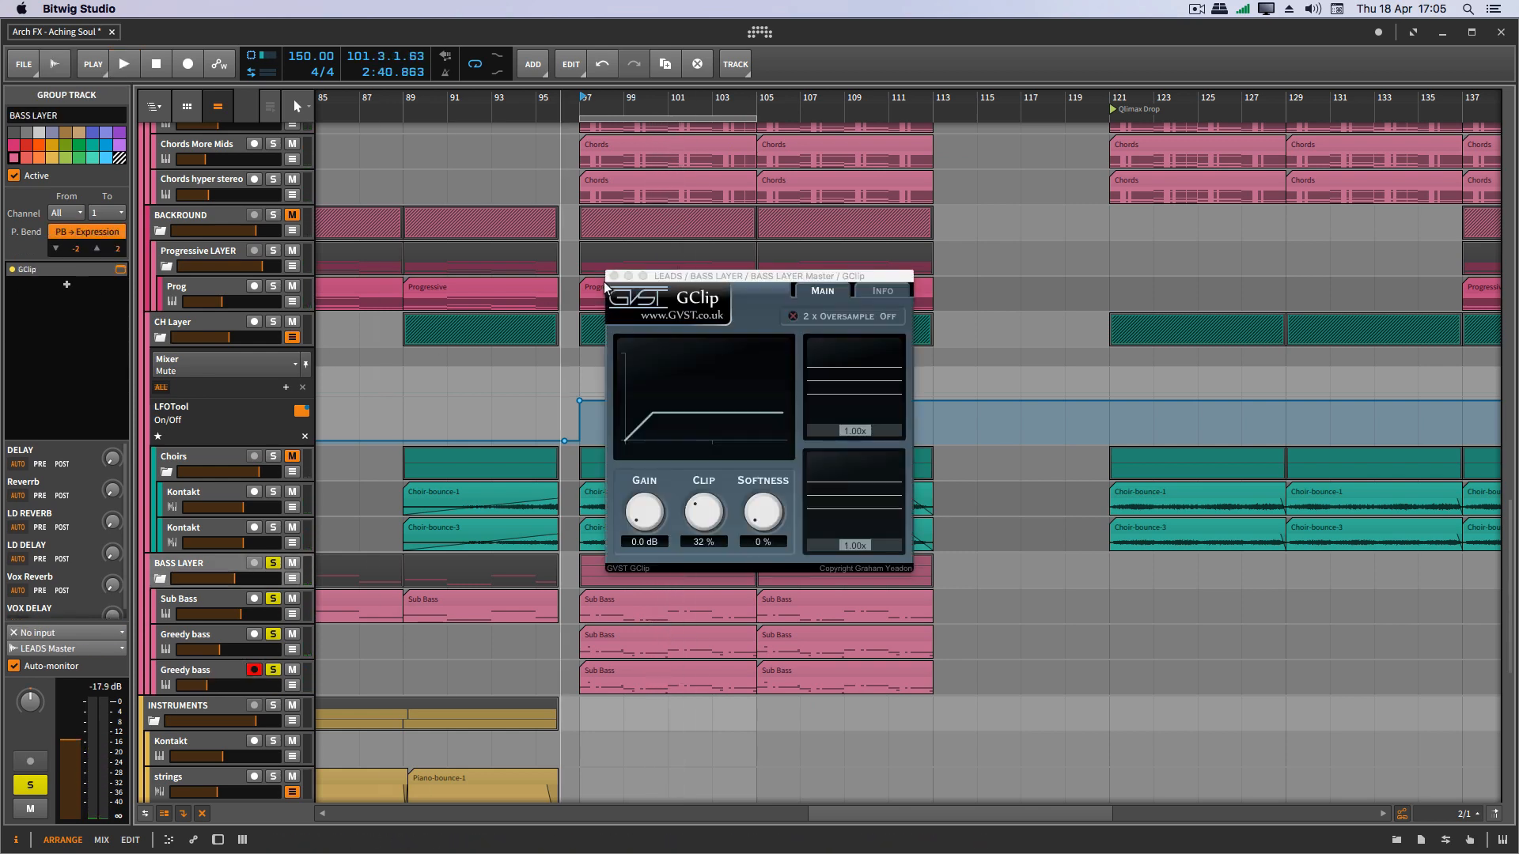
{"action": "left_click_drag", "start_coordinate": [667, 278], "coordinate": [744, 279]}
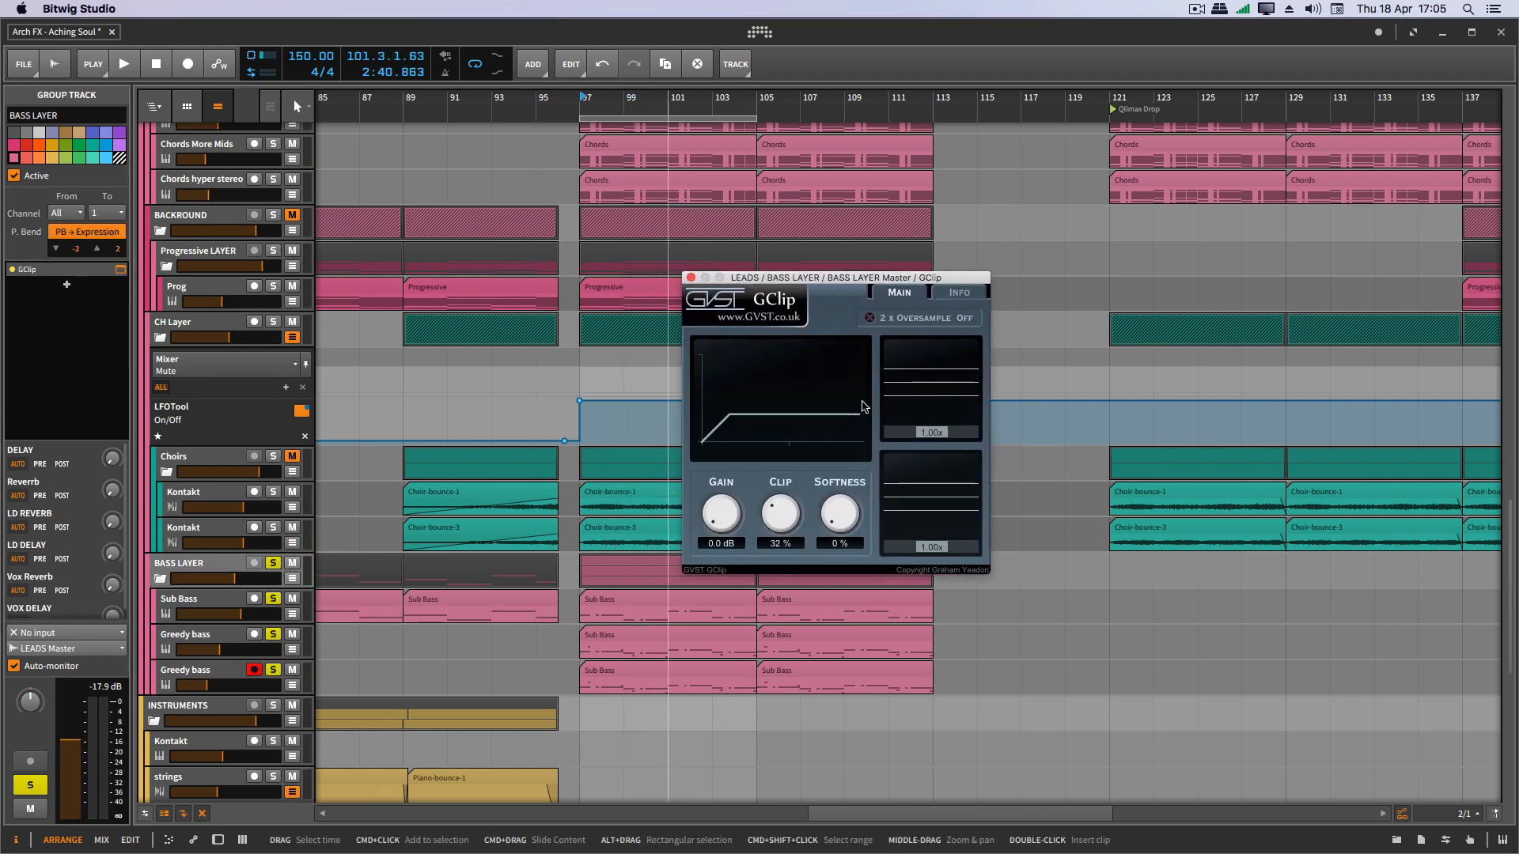
{"action": "key", "text": "space"}
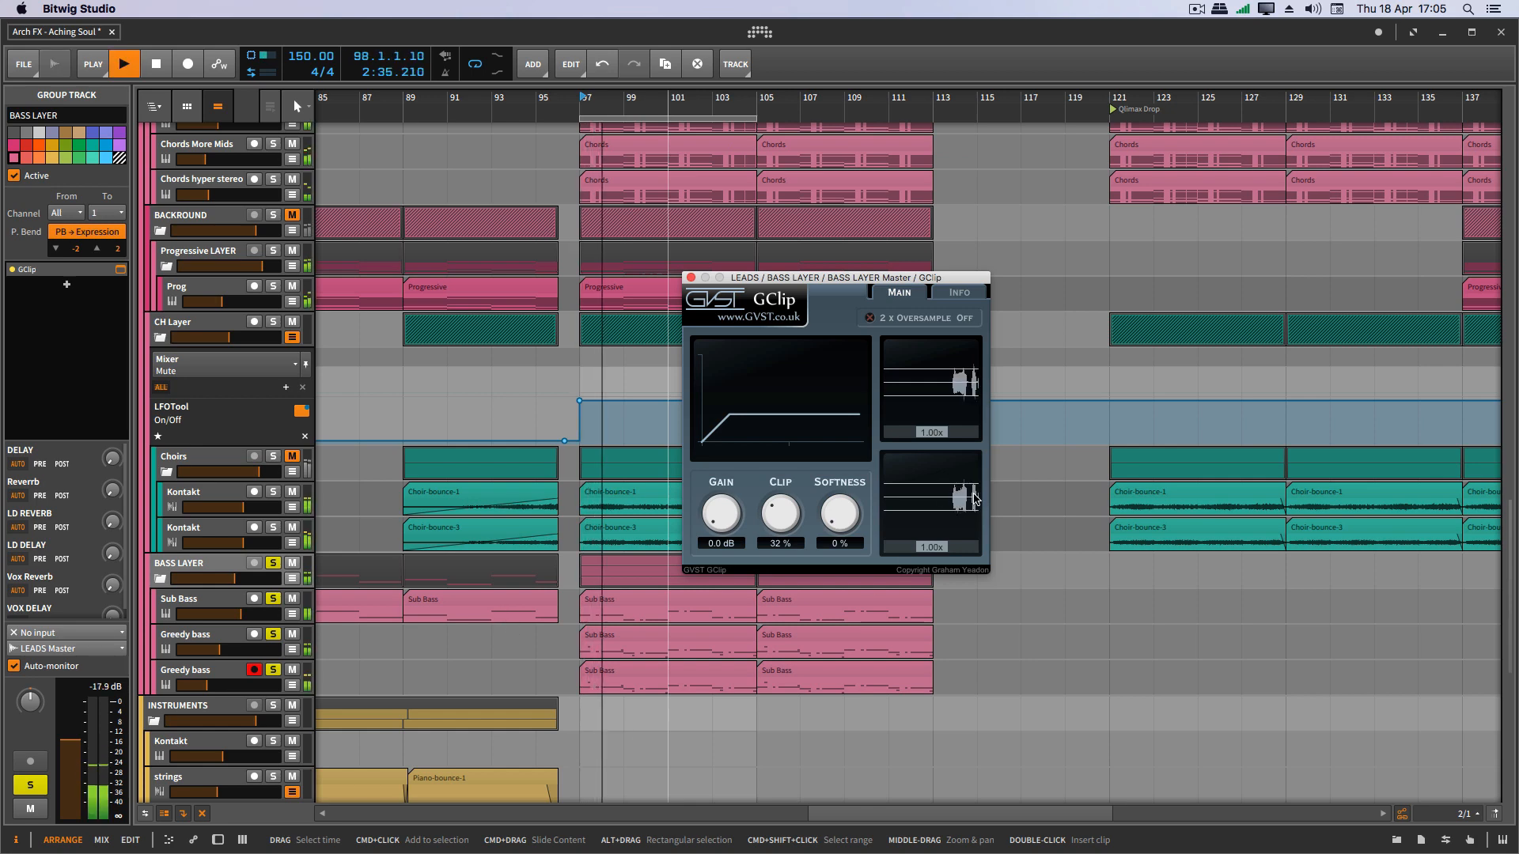
{"action": "key", "text": "e"}
{"action": "key", "text": "shift+Tab"}
{"action": "key", "text": "e"}
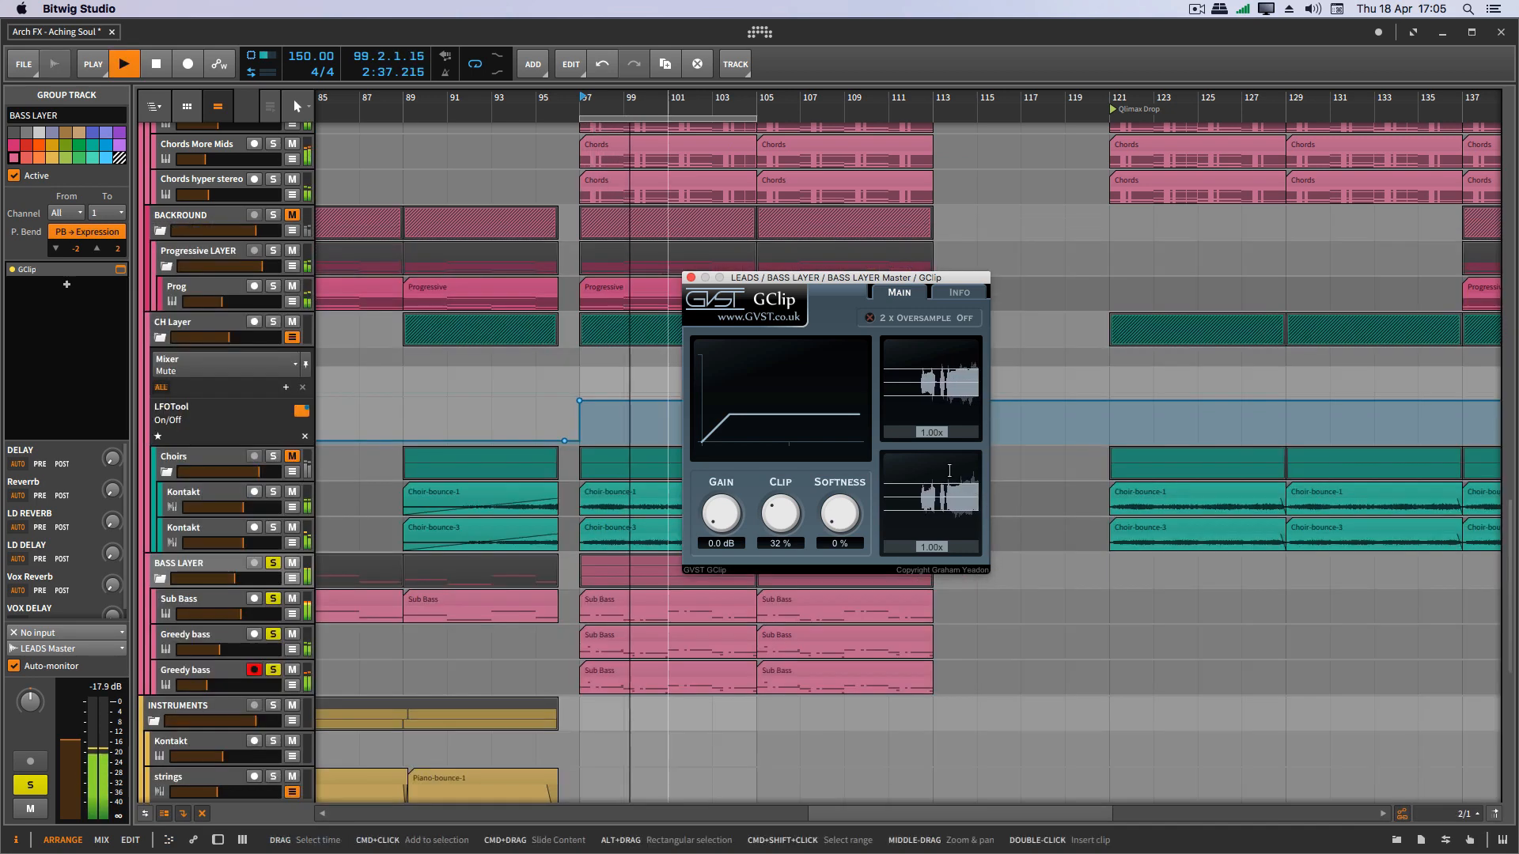
{"action": "key", "text": "space"}
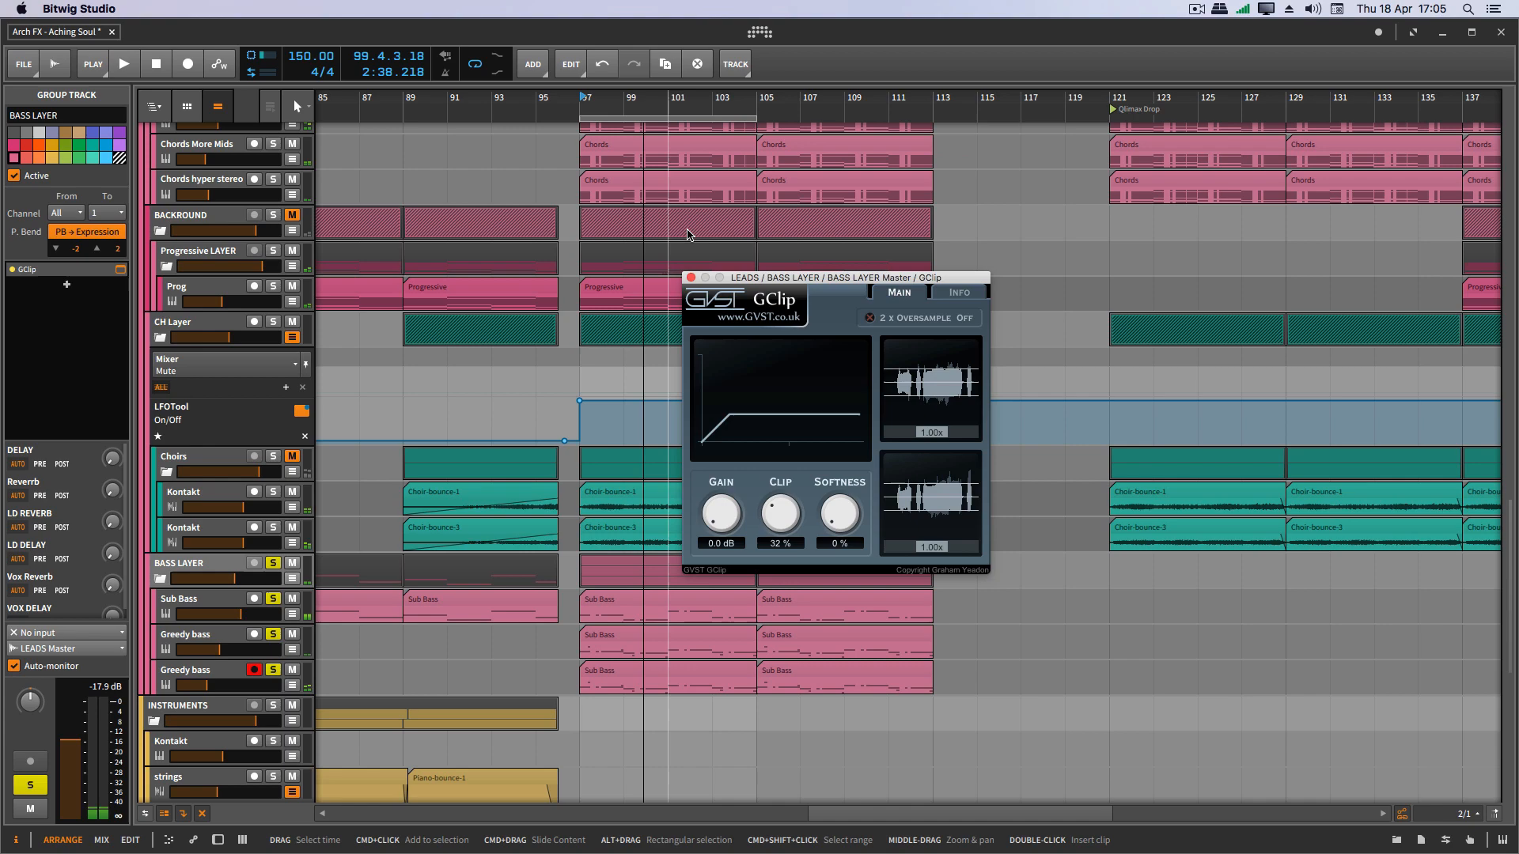
{"action": "left_click", "coordinate": [690, 278]}
Step: Add the Chords layer to the soloed LD Layer and BASS LAYER groups and play the section to hear the combined lead
{"action": "scroll", "coordinate": [366, 332], "scroll_direction": "up", "scroll_amount": 10}
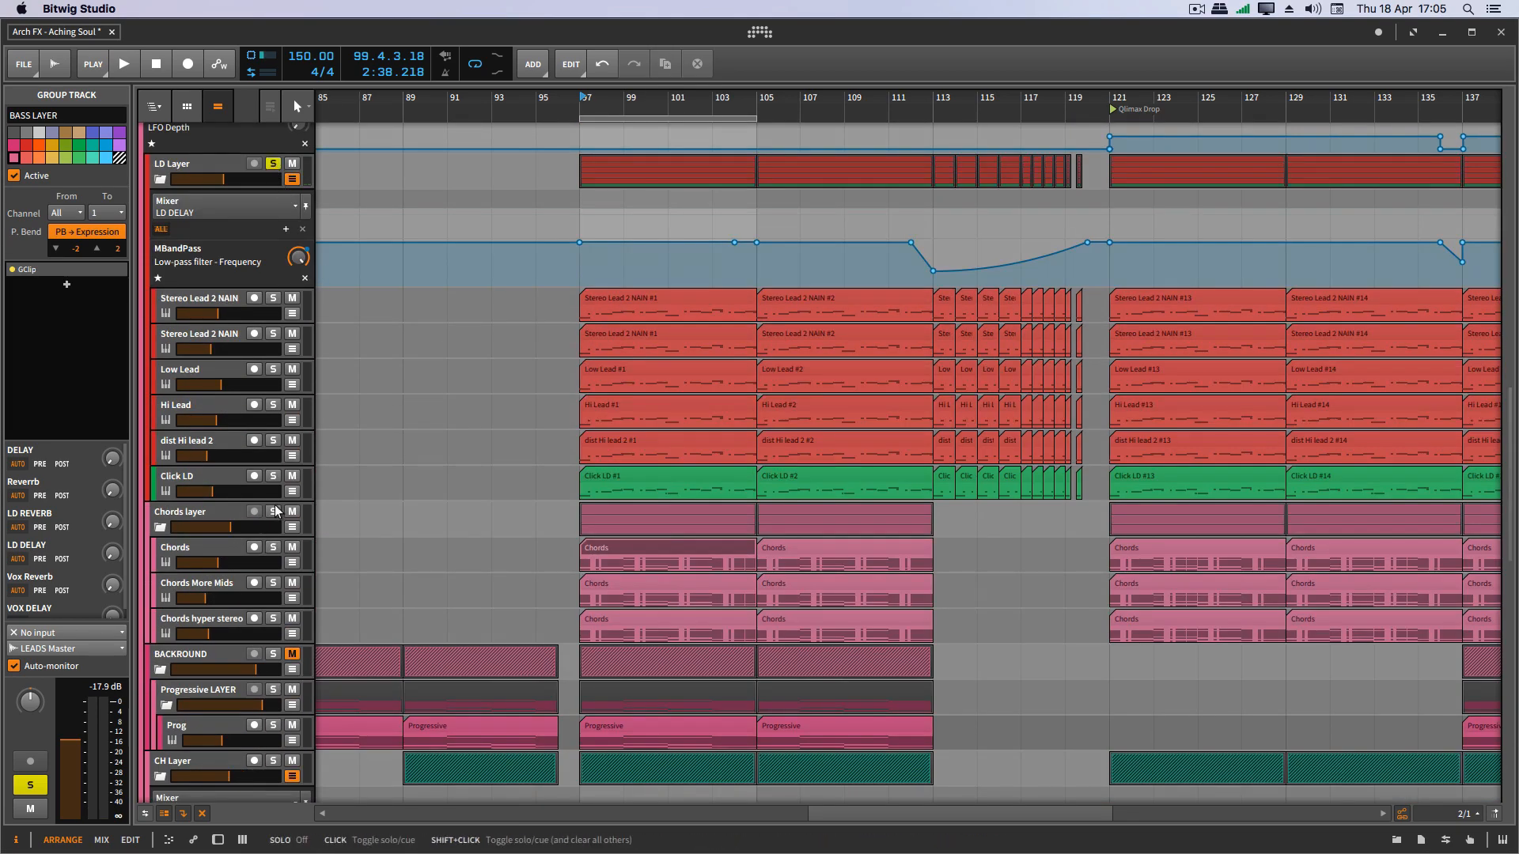
{"action": "key", "text": "space"}
{"action": "scroll", "coordinate": [632, 529], "scroll_direction": "down", "scroll_amount": 7}
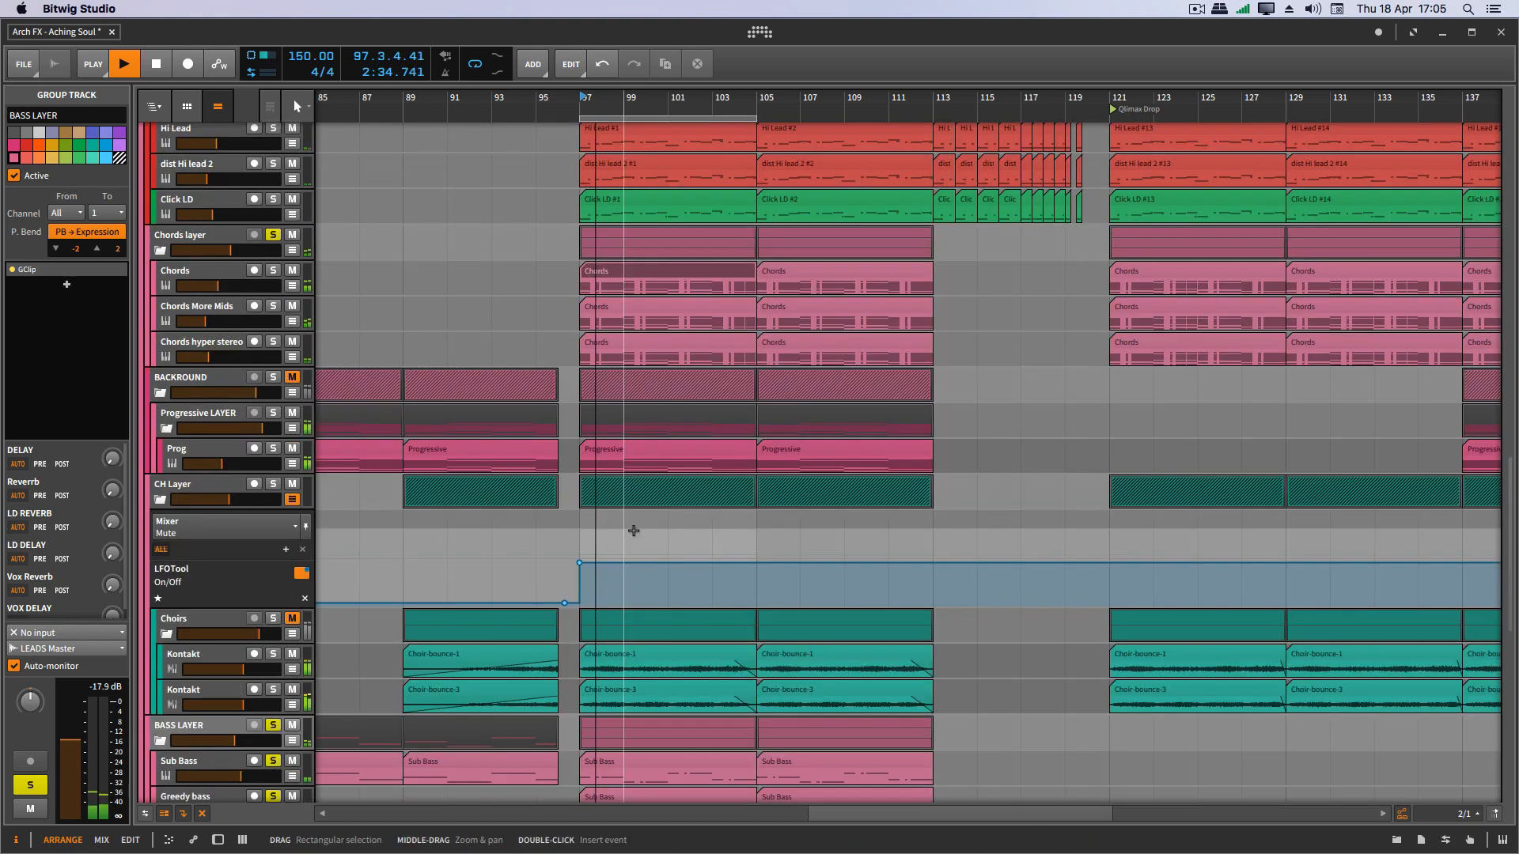
{"action": "scroll", "coordinate": [634, 530], "scroll_direction": "down", "scroll_amount": 4}
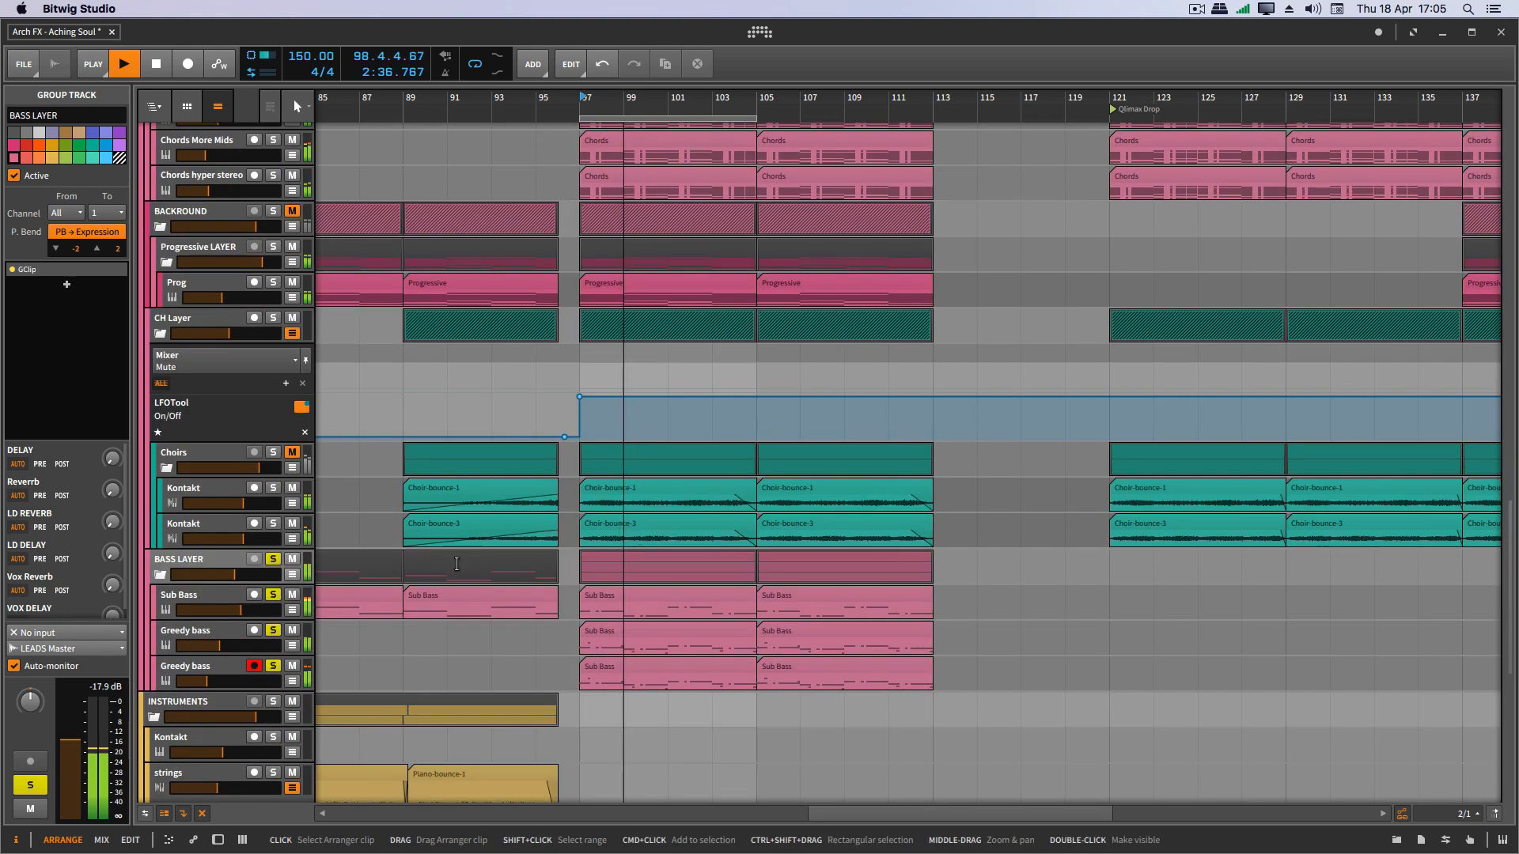
{"action": "scroll", "coordinate": [691, 556], "scroll_direction": "up", "scroll_amount": 9}
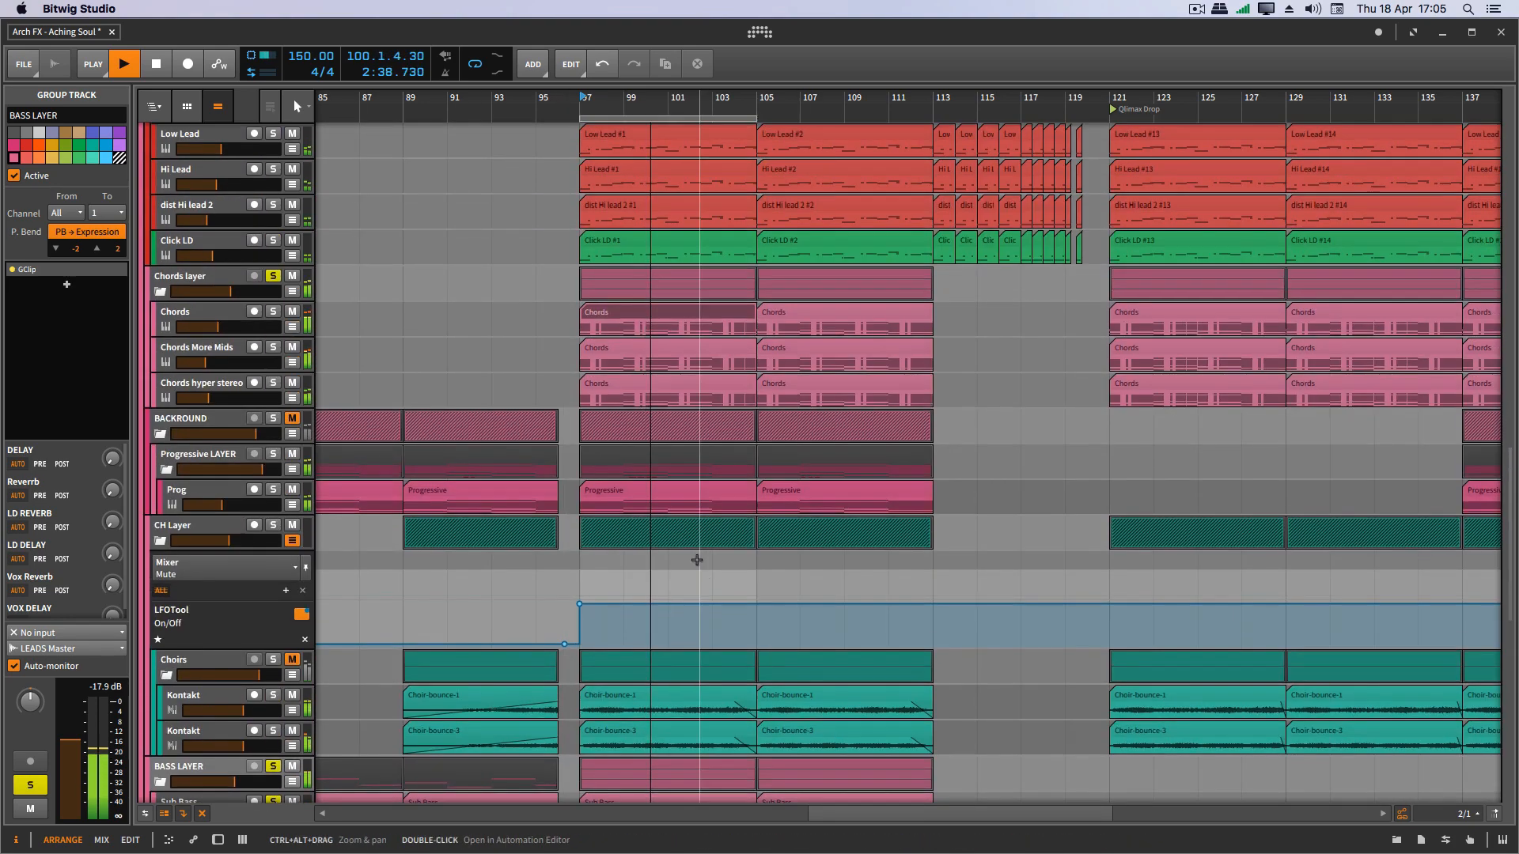
{"action": "scroll", "coordinate": [710, 518], "scroll_direction": "up", "scroll_amount": 6}
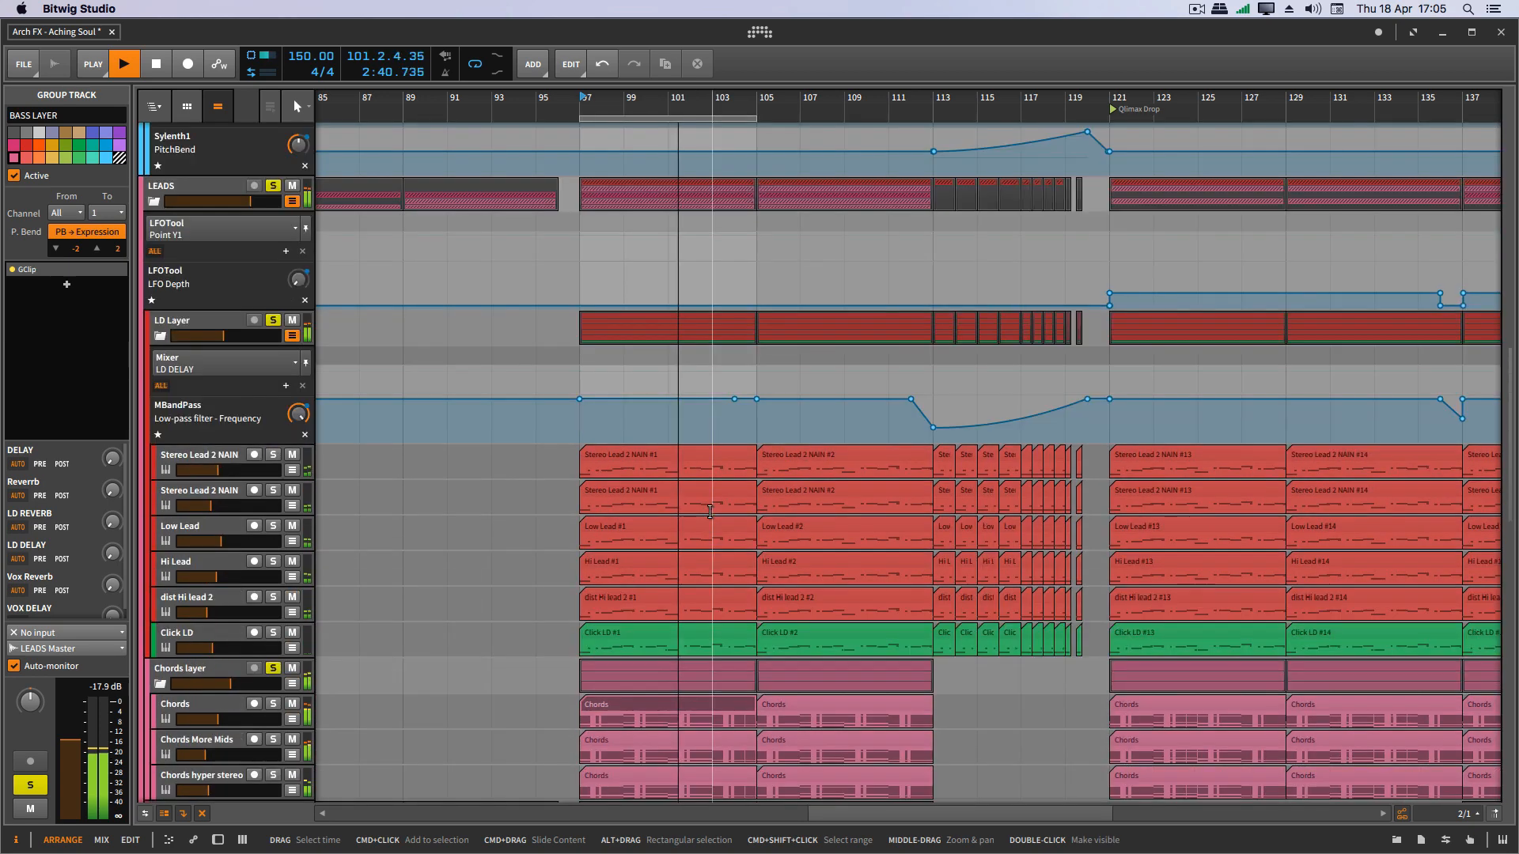
{"action": "scroll", "coordinate": [700, 509], "scroll_direction": "down", "scroll_amount": 1}
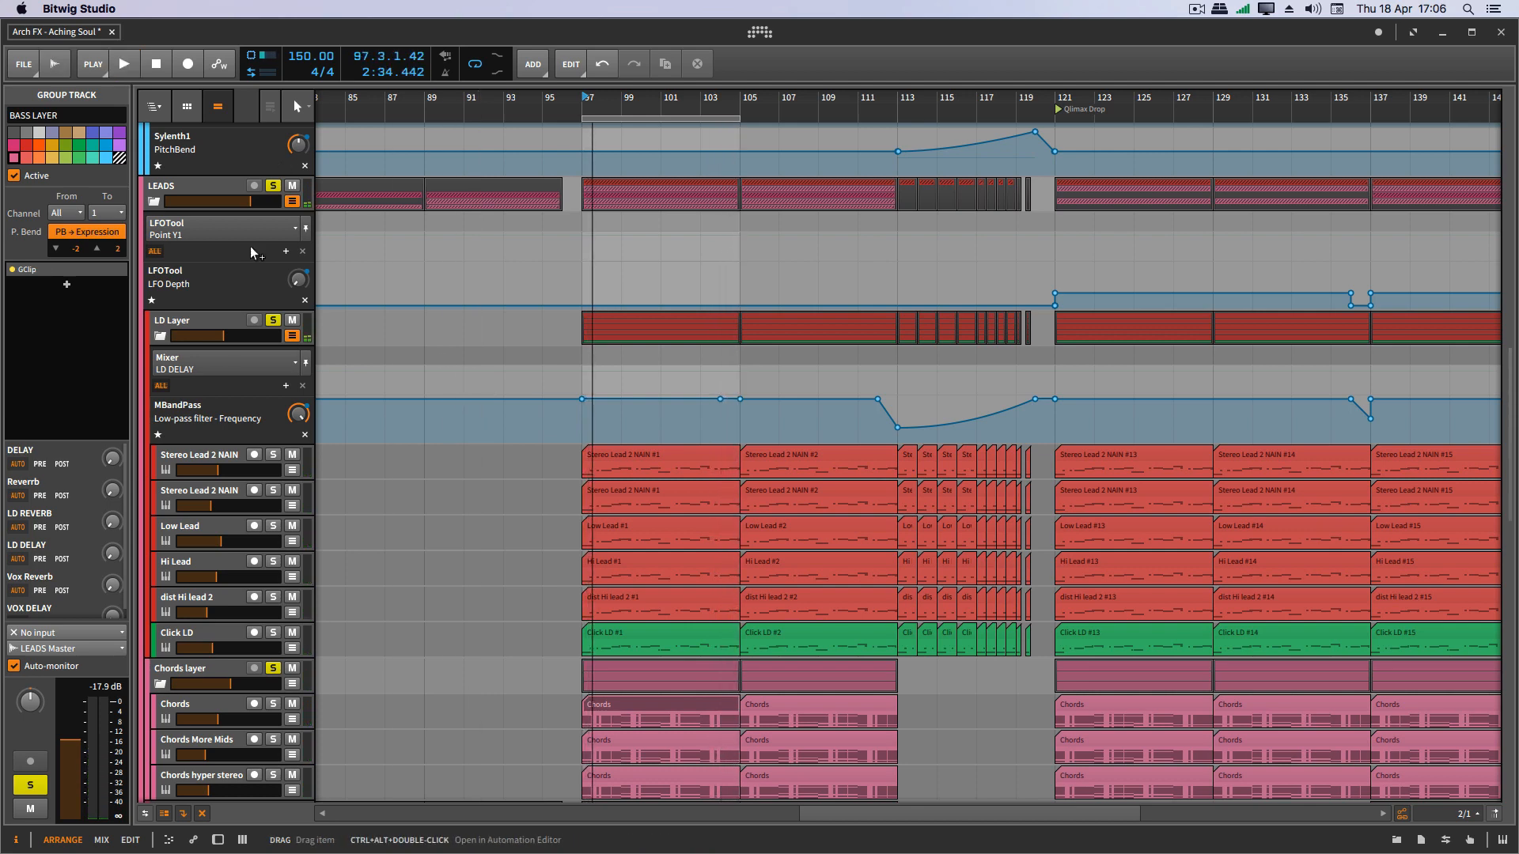
Step: Select the LD Layer group and look over the lead, FX and drum tracks across the break and Qlimax Drop sections
{"action": "left_click", "coordinate": [187, 332]}
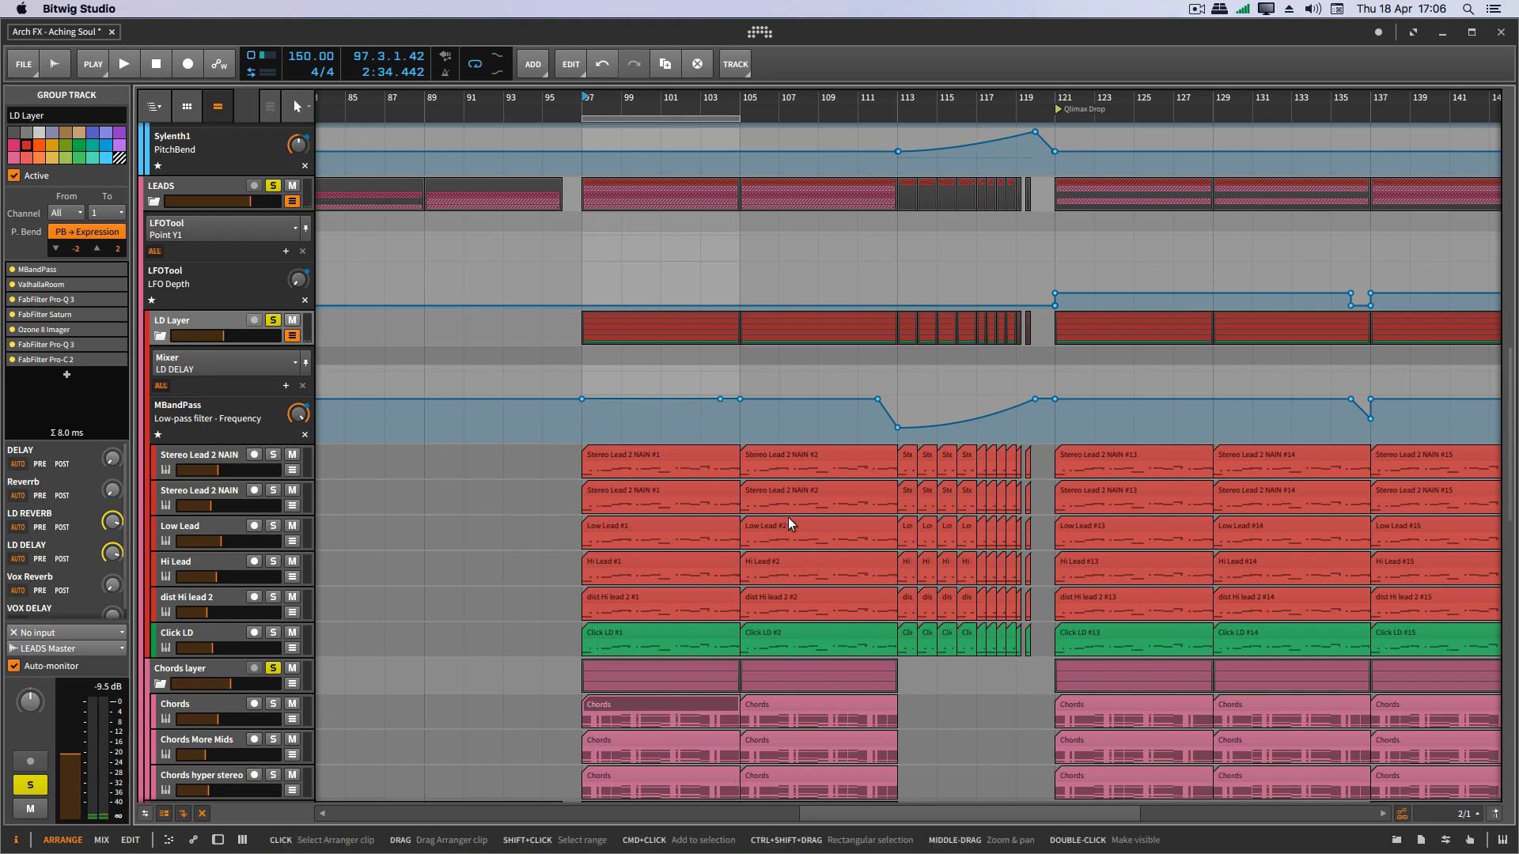
{"action": "scroll", "coordinate": [788, 518], "scroll_direction": "down", "scroll_amount": 3}
{"action": "scroll", "coordinate": [645, 501], "scroll_direction": "up", "scroll_amount": 5}
{"action": "scroll", "coordinate": [712, 494], "scroll_direction": "down", "scroll_amount": 1}
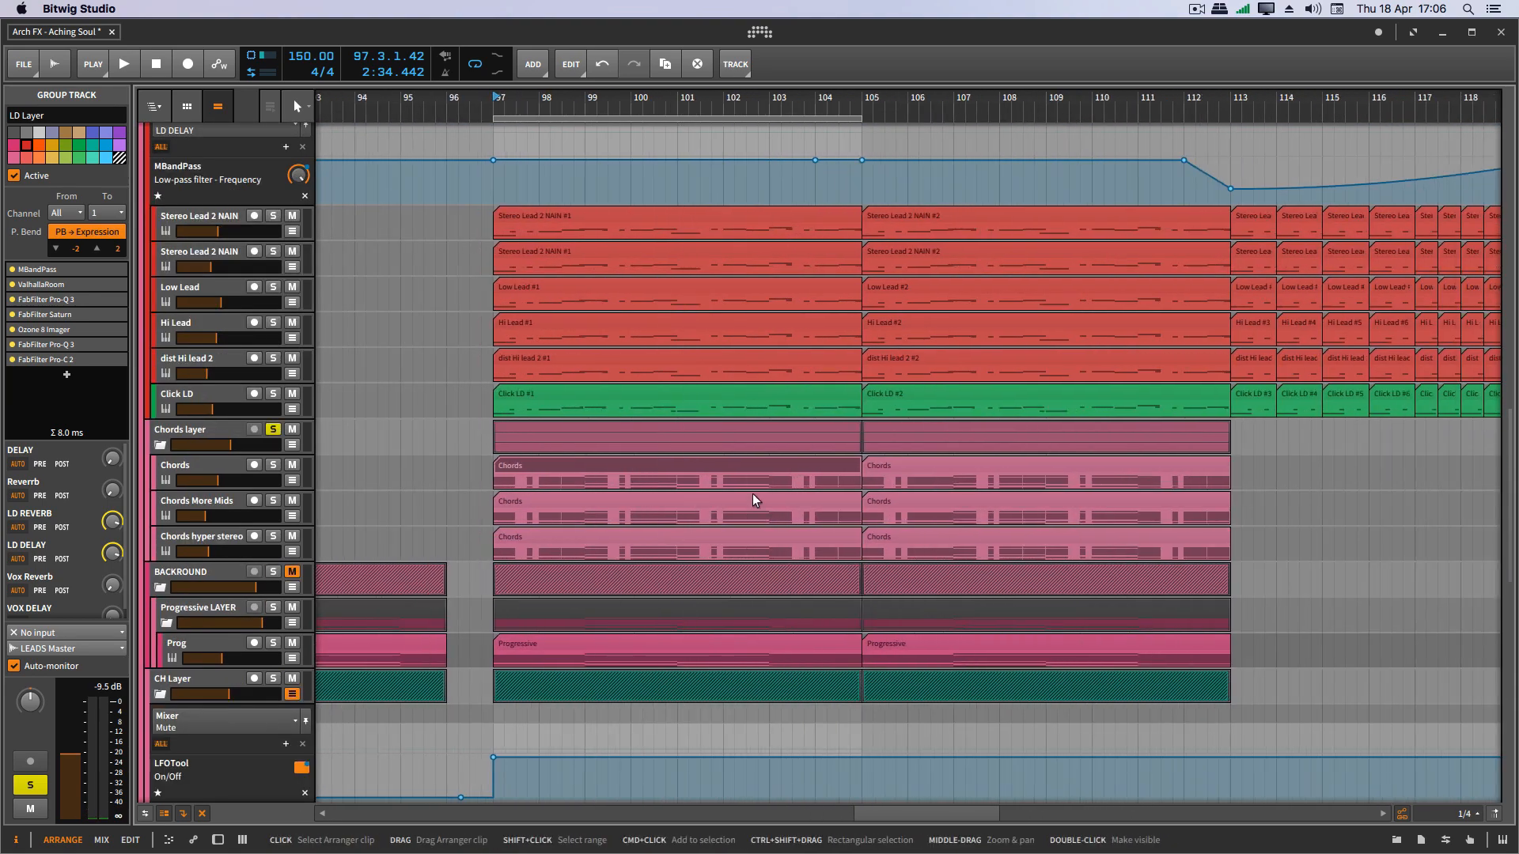
{"action": "left_click_drag", "start_coordinate": [814, 496], "coordinate": [789, 515]}
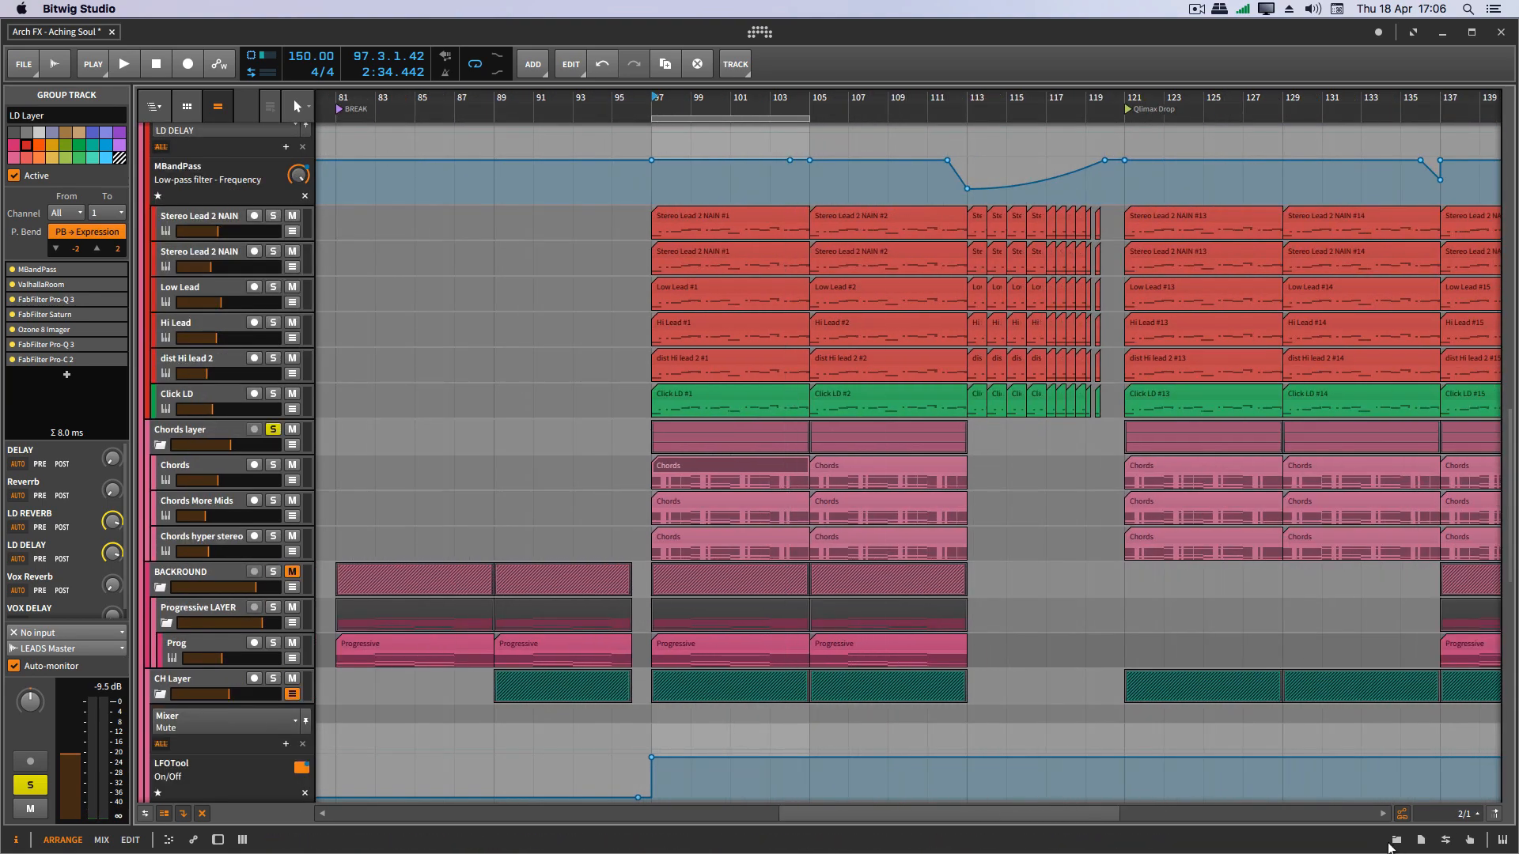
{"action": "scroll", "coordinate": [937, 412], "scroll_direction": "down", "scroll_amount": 2}
{"action": "scroll", "coordinate": [937, 411], "scroll_direction": "up", "scroll_amount": 4}
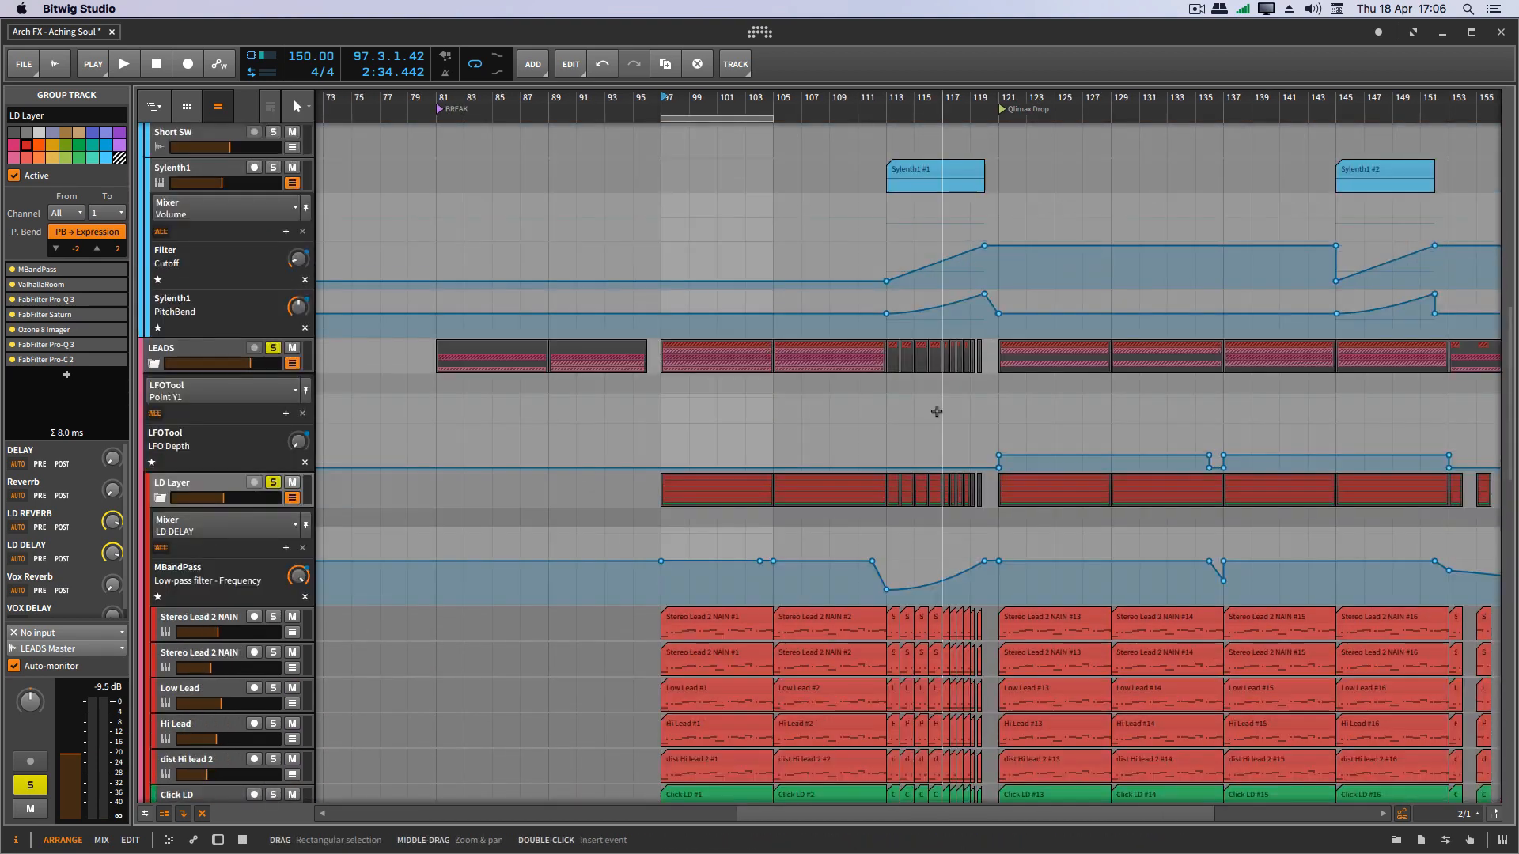
{"action": "scroll", "coordinate": [937, 411], "scroll_direction": "up", "scroll_amount": 5}
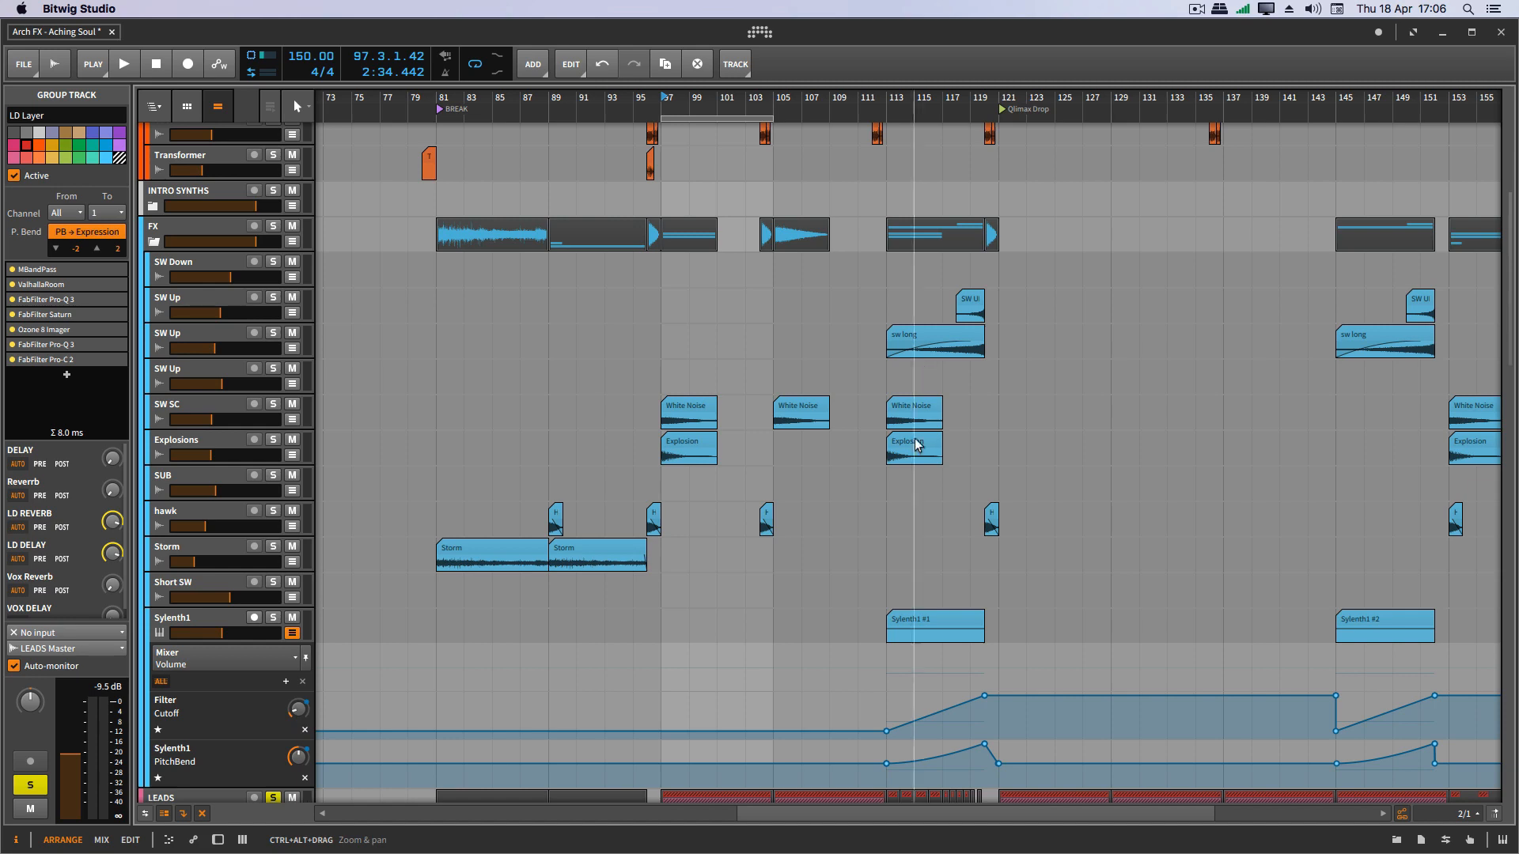
{"action": "scroll", "coordinate": [916, 444], "scroll_direction": "up", "scroll_amount": 2}
{"action": "scroll", "coordinate": [943, 462], "scroll_direction": "down", "scroll_amount": 2}
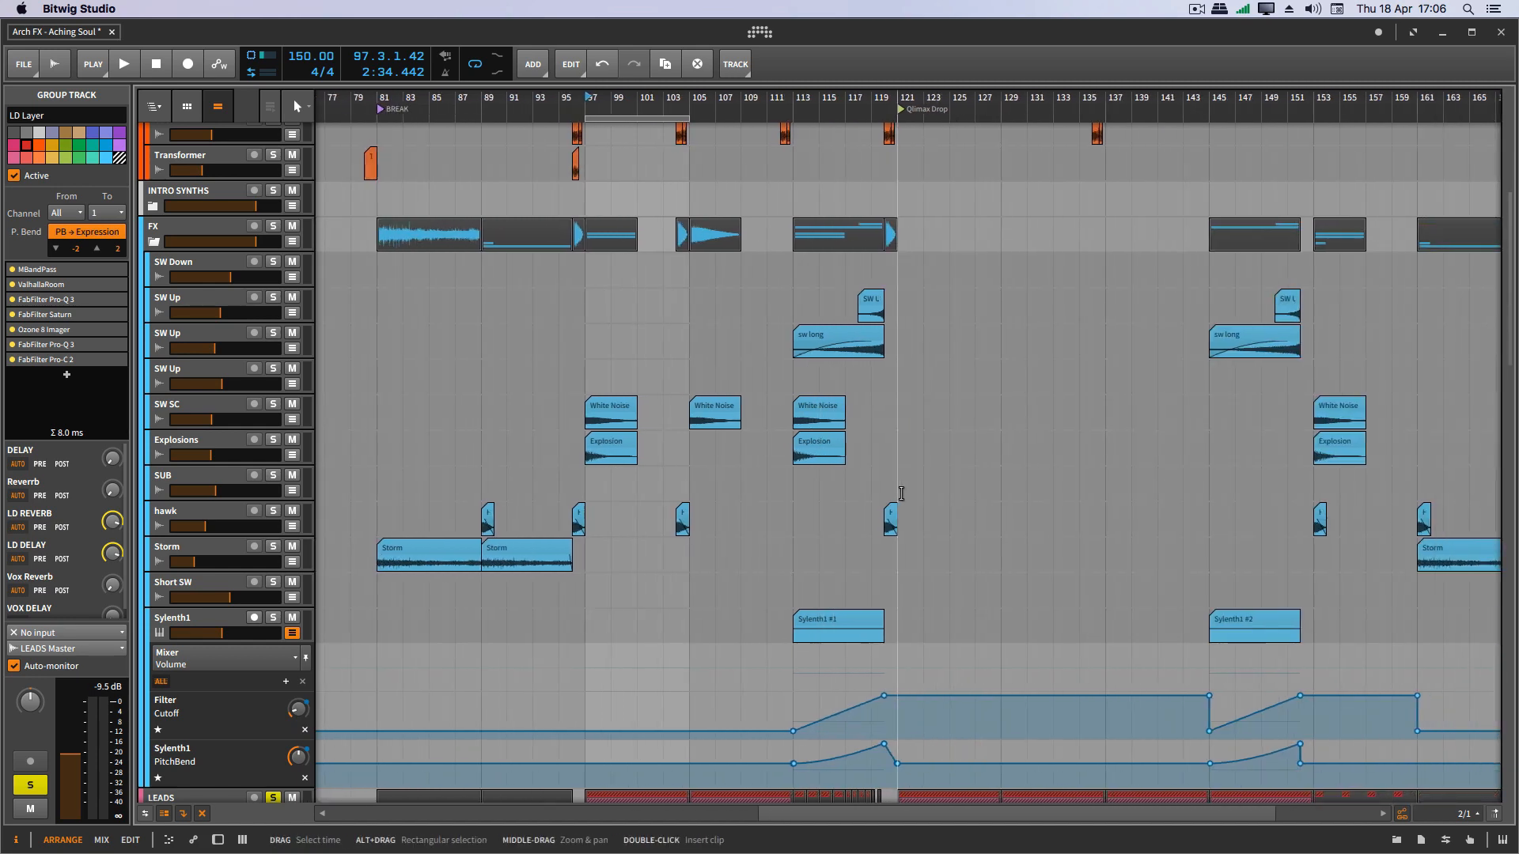
{"action": "scroll", "coordinate": [926, 316], "scroll_direction": "up", "scroll_amount": 4}
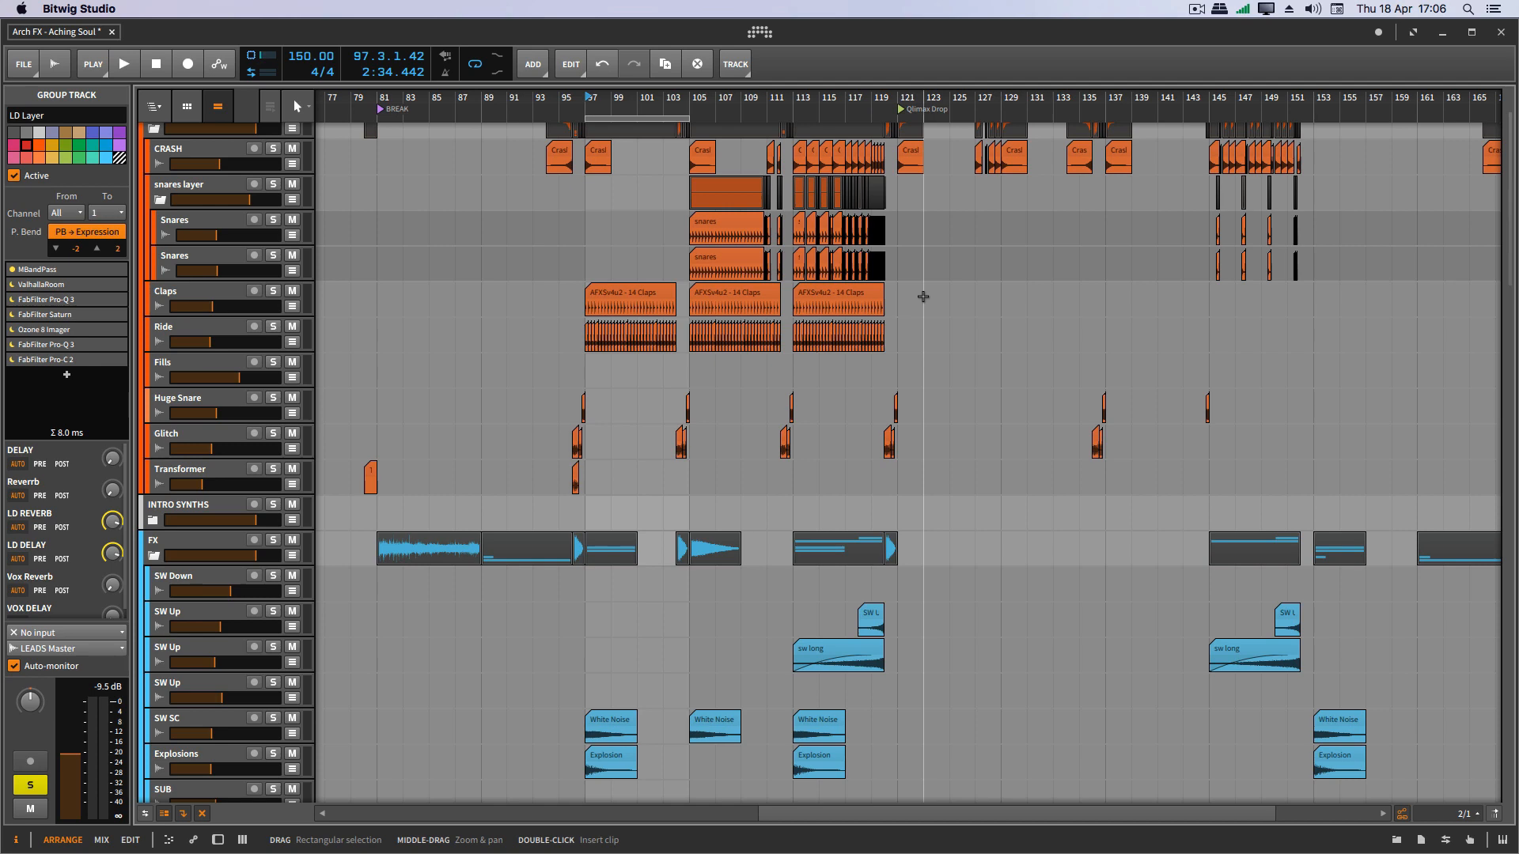
{"action": "scroll", "coordinate": [877, 291], "scroll_direction": "down", "scroll_amount": 10}
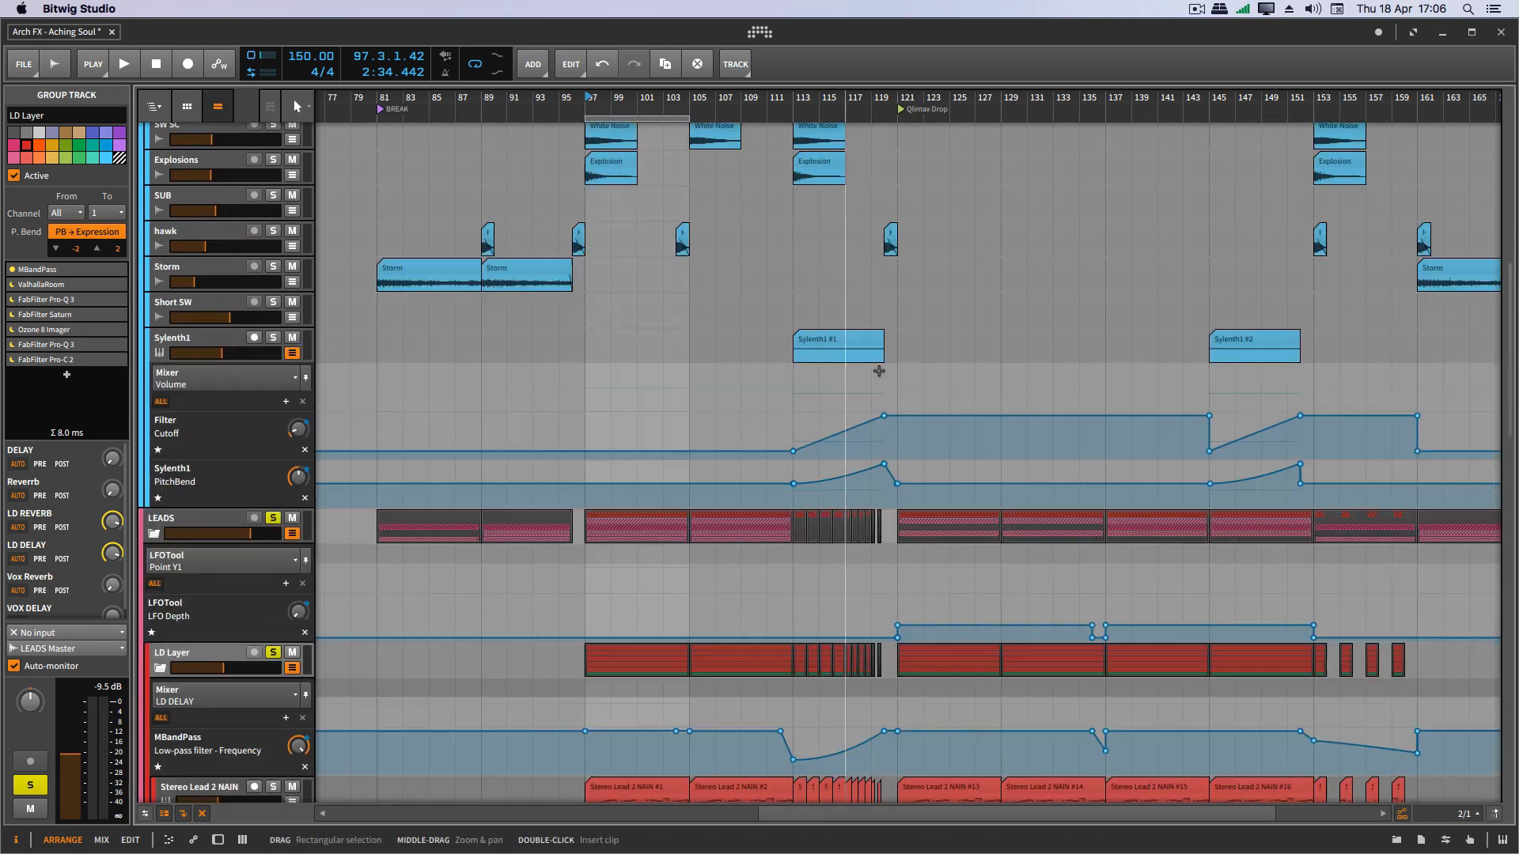
{"action": "scroll", "coordinate": [879, 371], "scroll_direction": "down", "scroll_amount": 10}
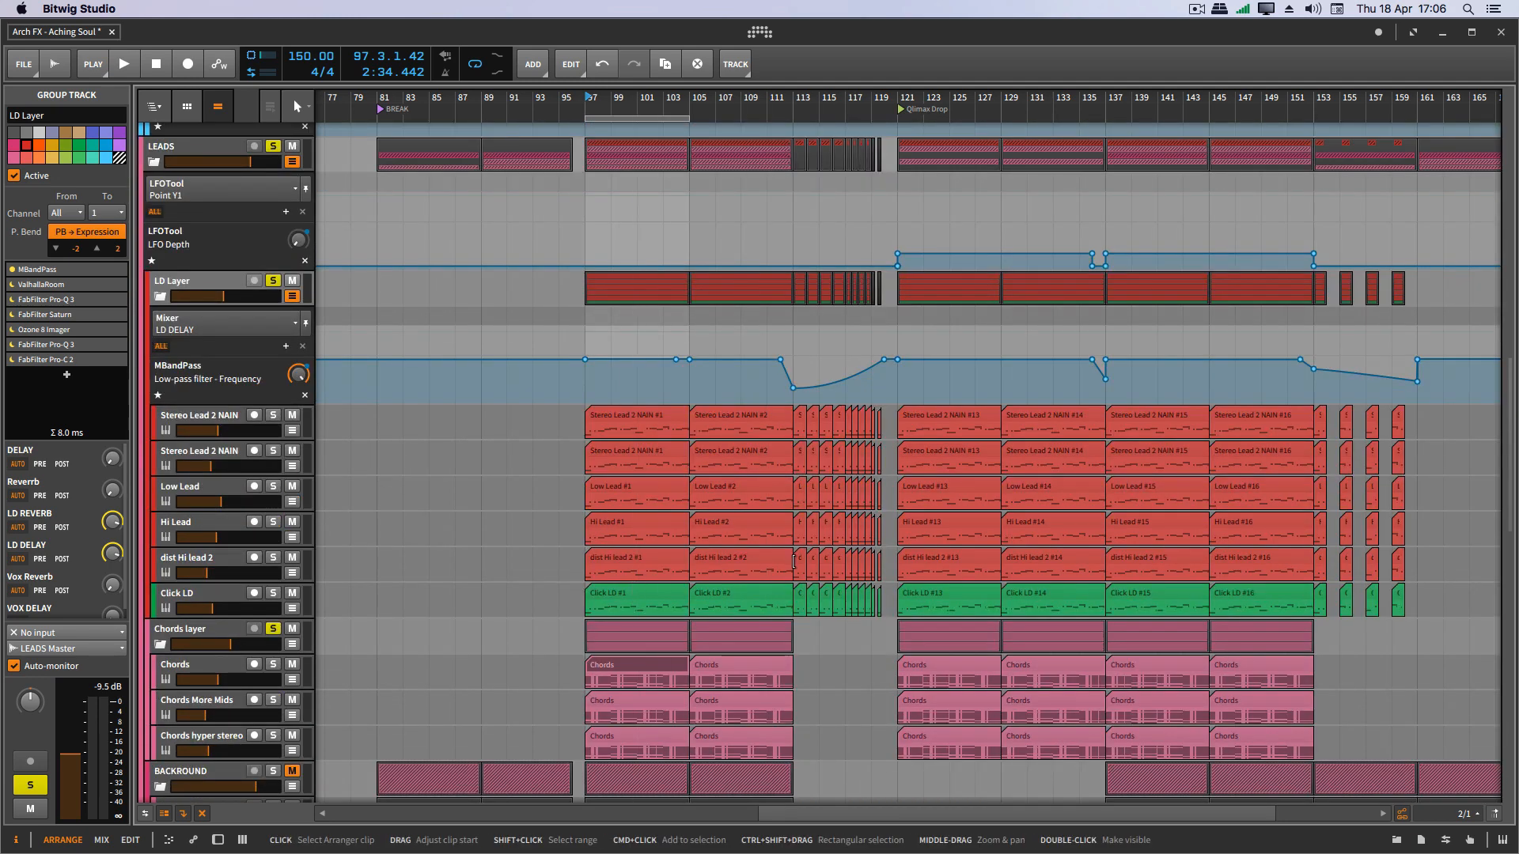
{"action": "scroll", "coordinate": [793, 561], "scroll_direction": "up", "scroll_amount": 3}
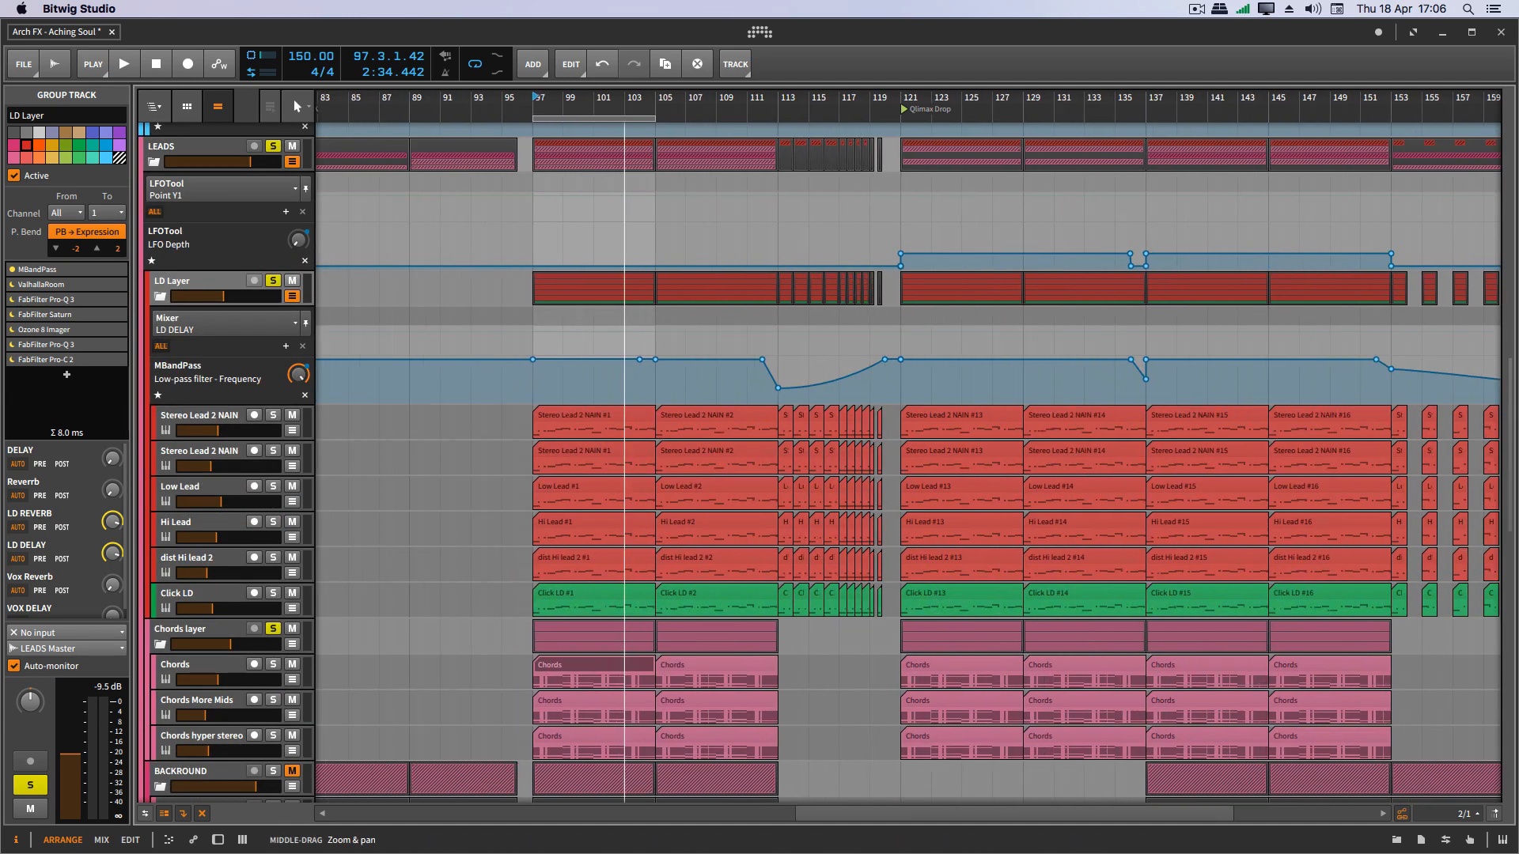
{"action": "scroll", "coordinate": [736, 443], "scroll_direction": "down", "scroll_amount": 2}
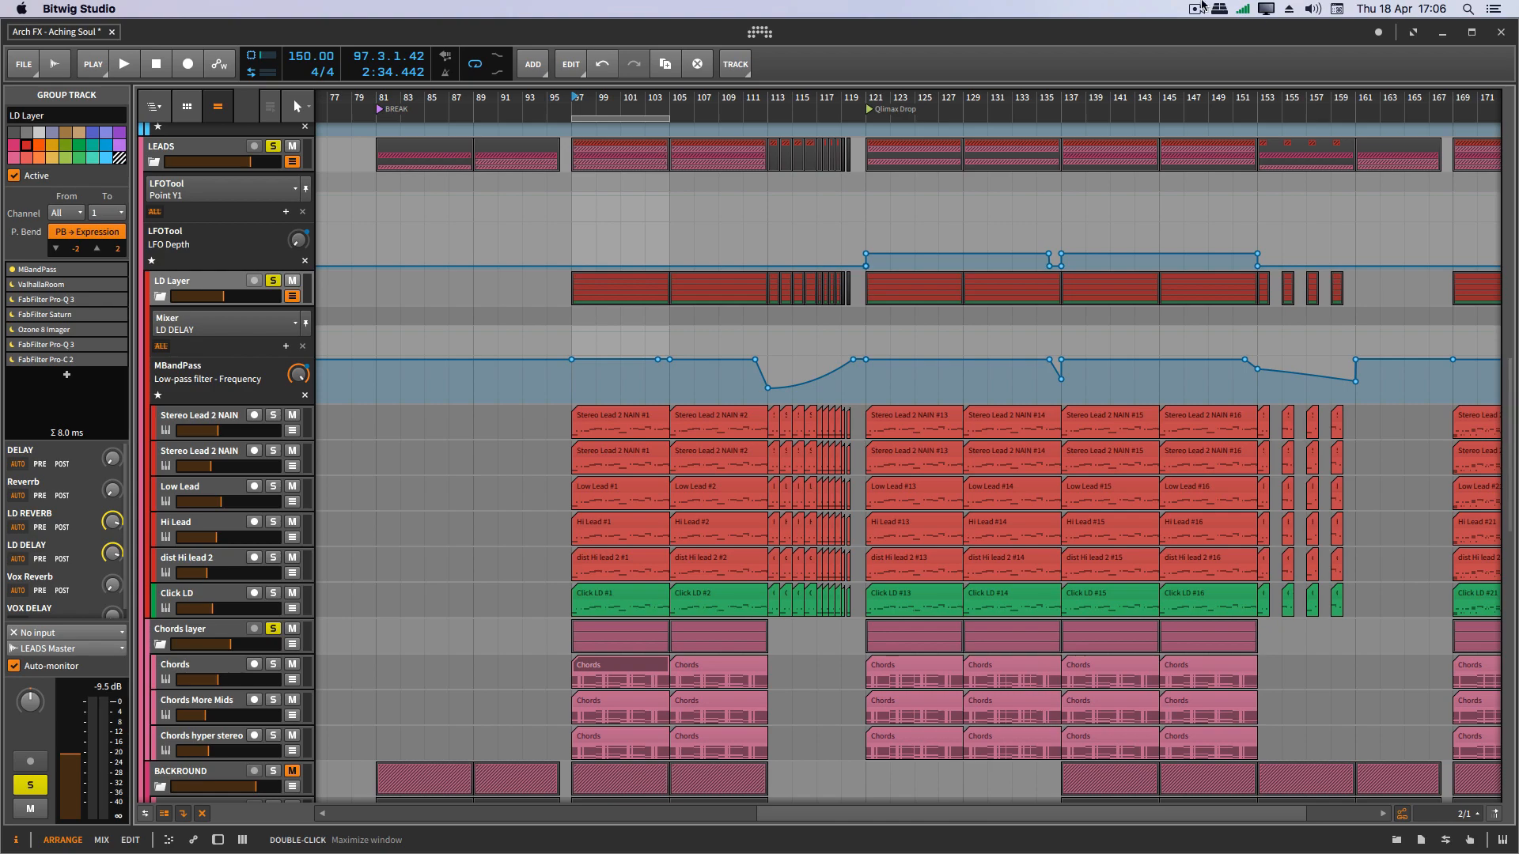